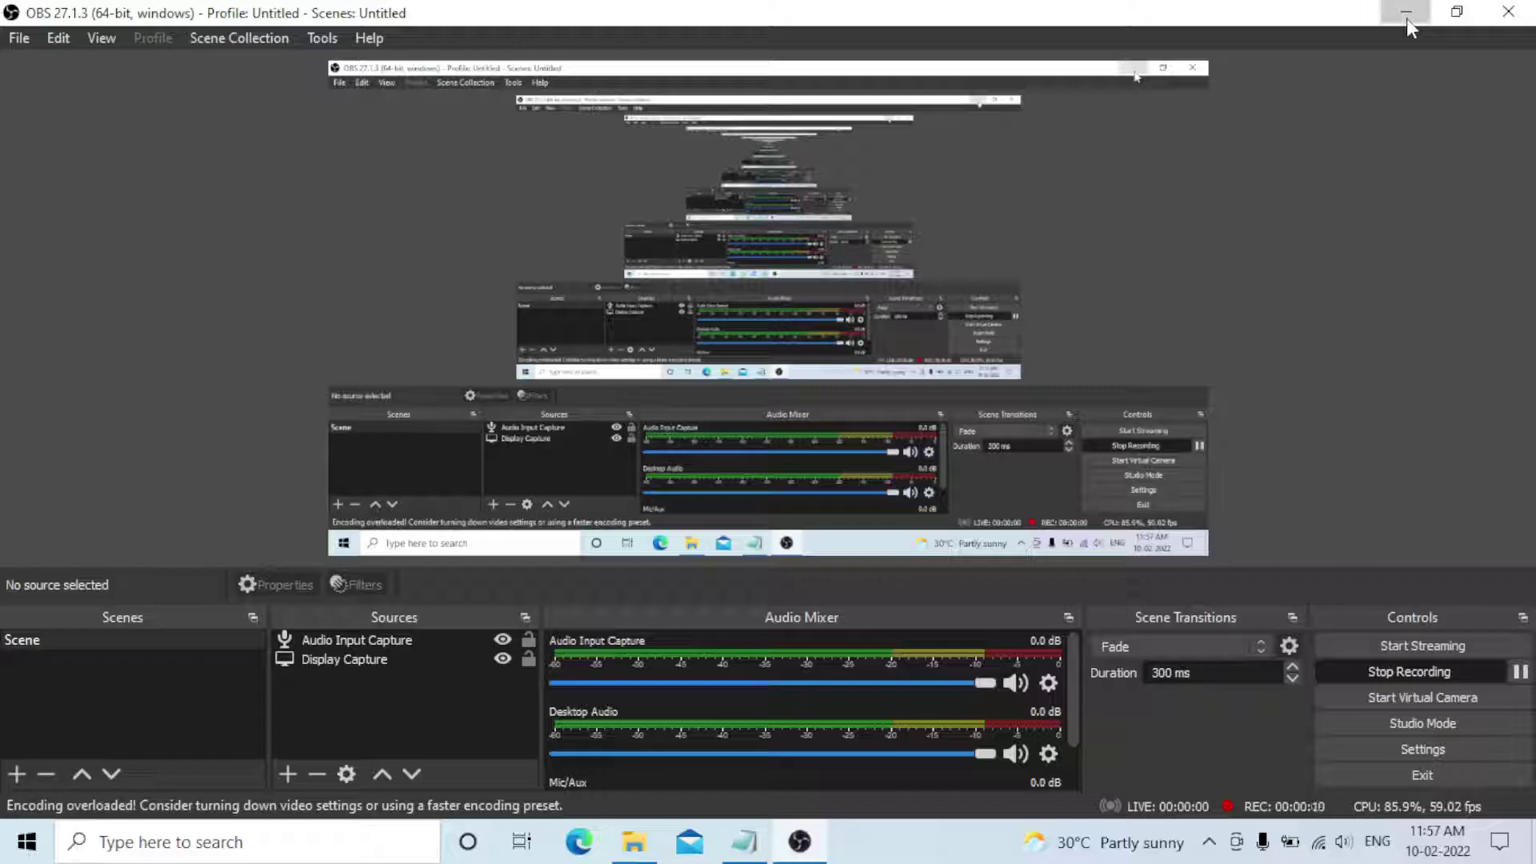
# - Switch from OBS to the open Notepad note and maximize its window
pyautogui.click(1407, 17)
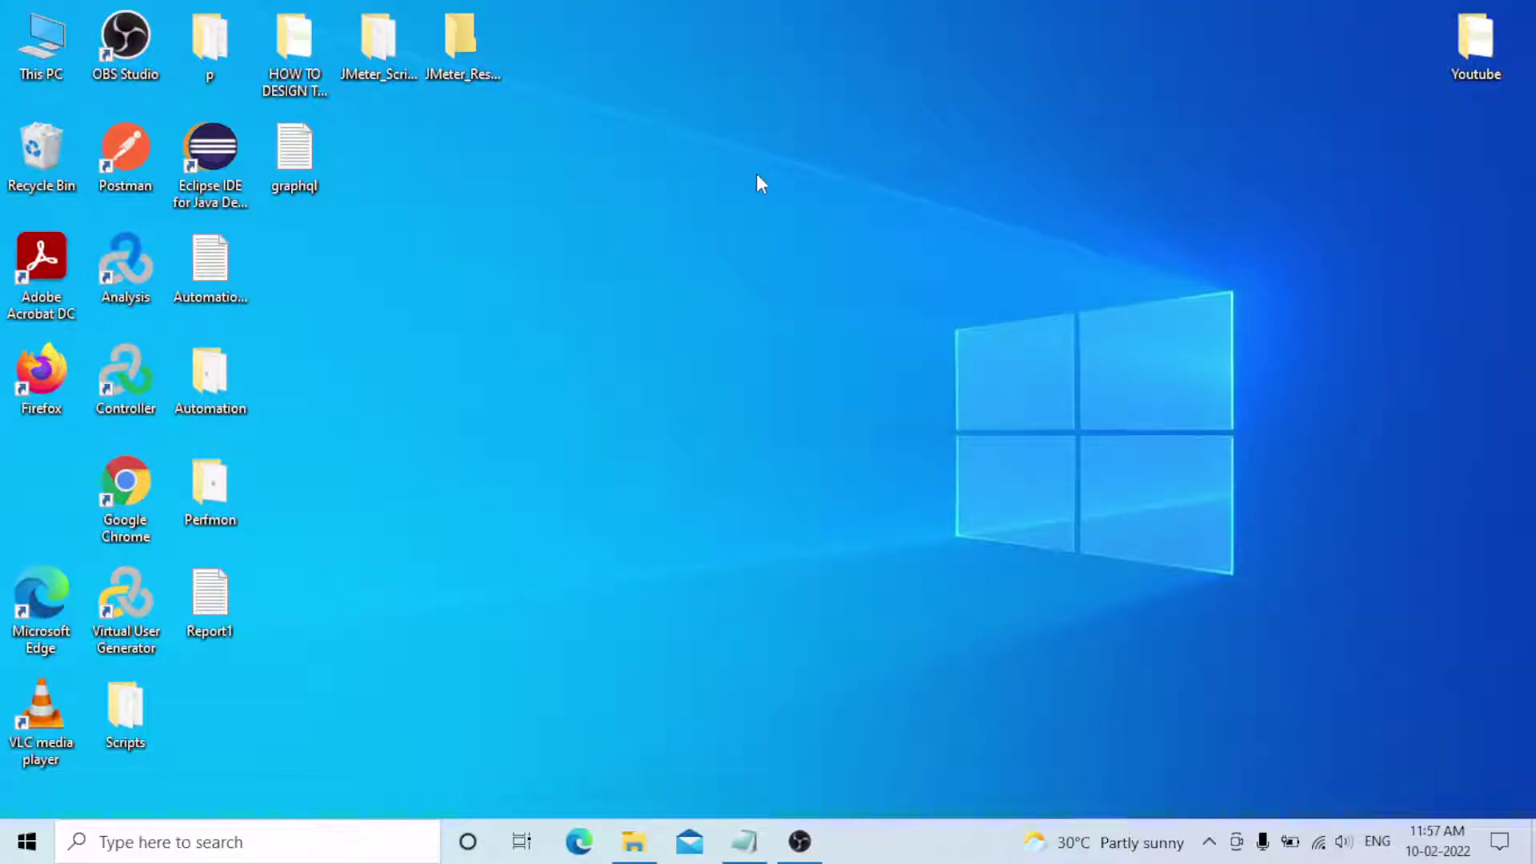
pyautogui.click(744, 842)
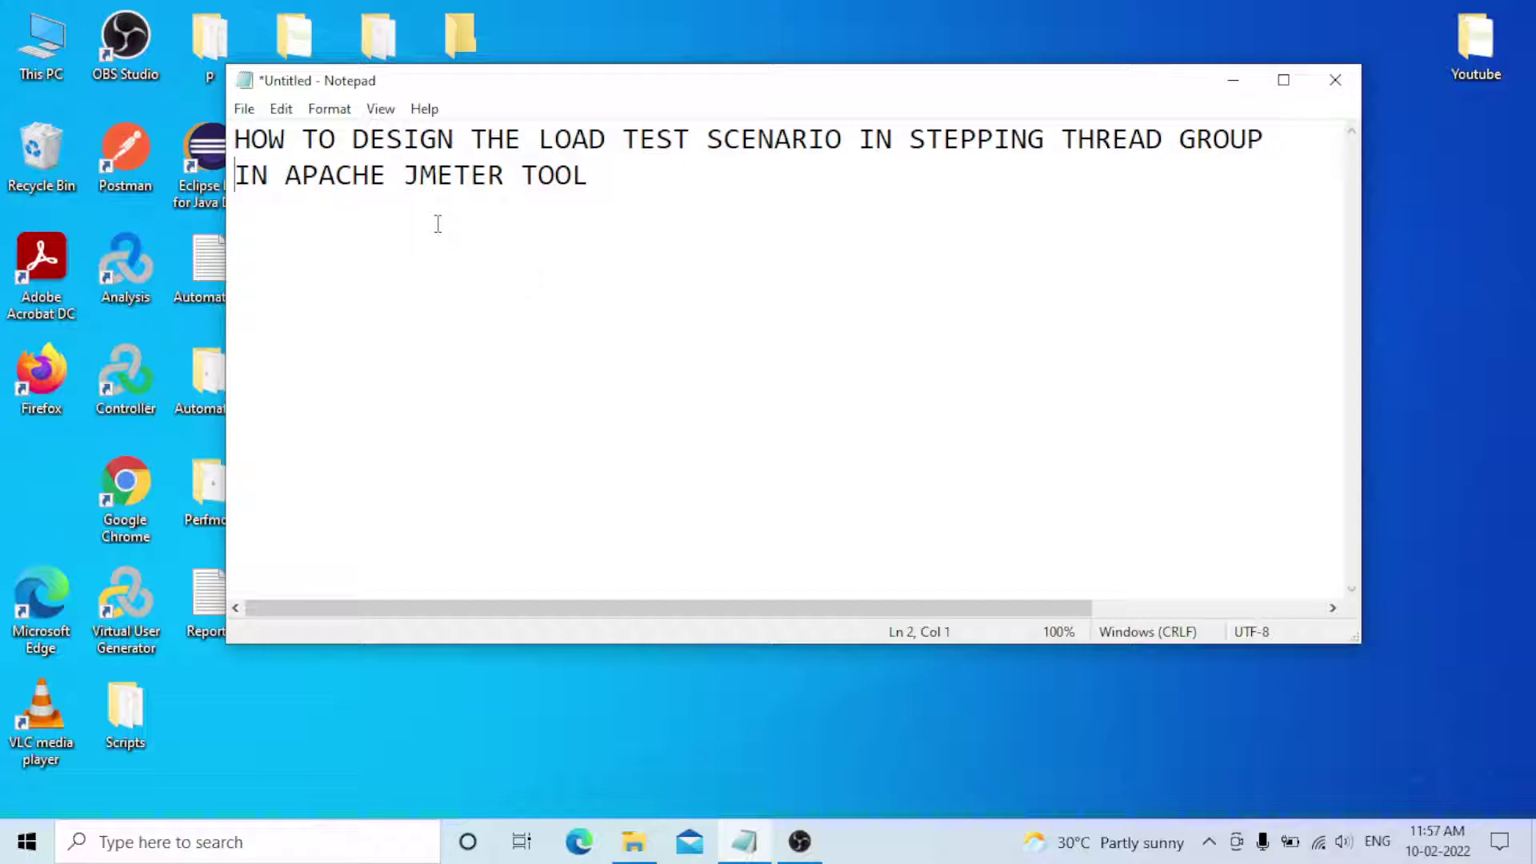
pyautogui.click(1283, 80)
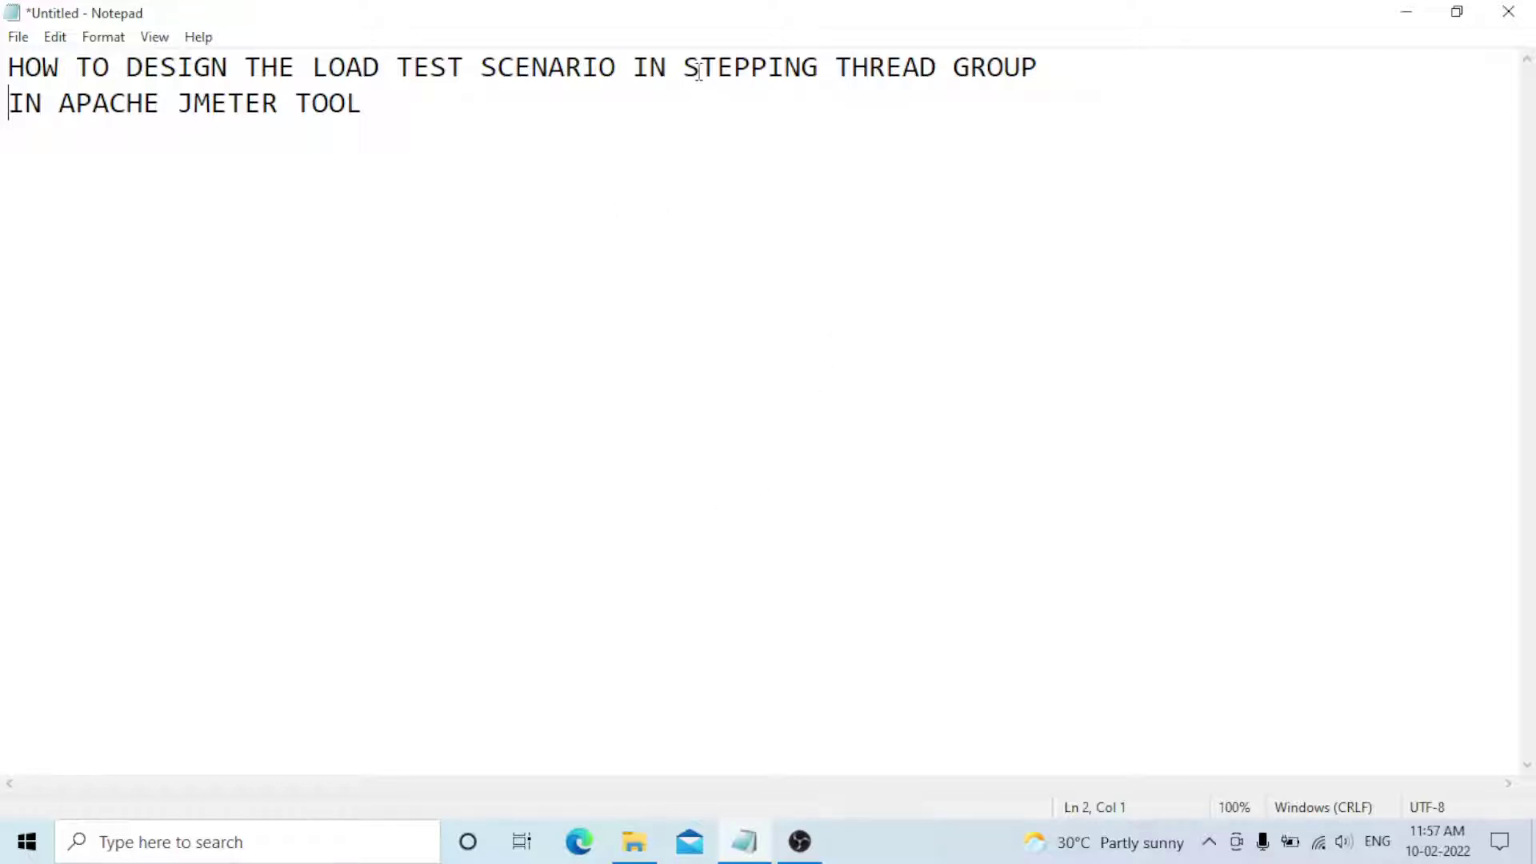
# - Add the line "STEPPING THREAD GROUP OR CUSTOM THREAD GROUP" below the note's title, with blank lines before and after it
pyautogui.click(381, 107)
pyautogui.press('Return')
pyautogui.press('Return')
pyautogui.press('Return')
pyautogui.write('STEPPING ')
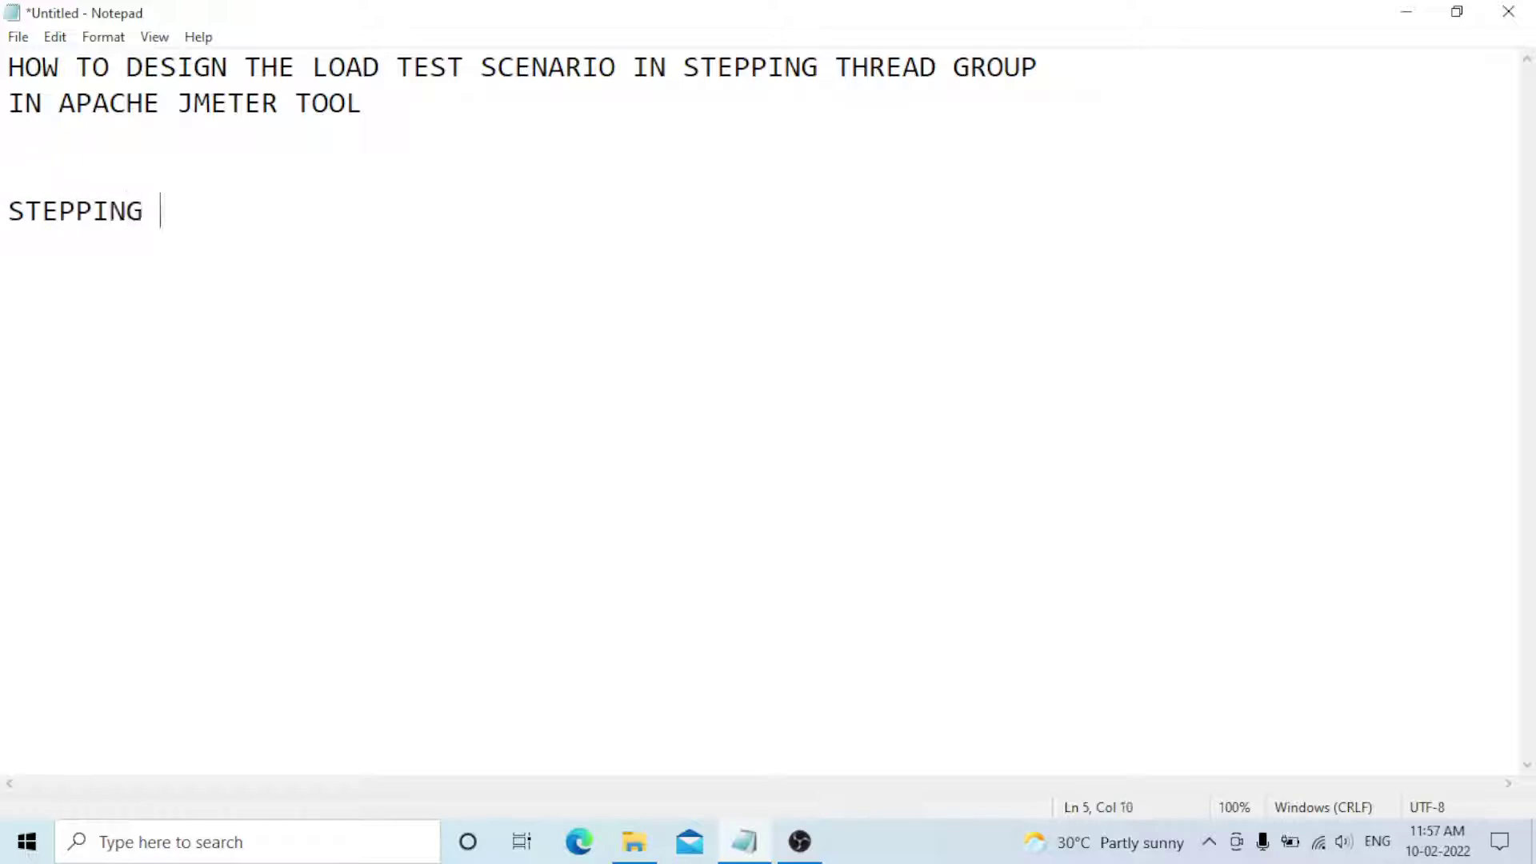
pyautogui.write('THREA')
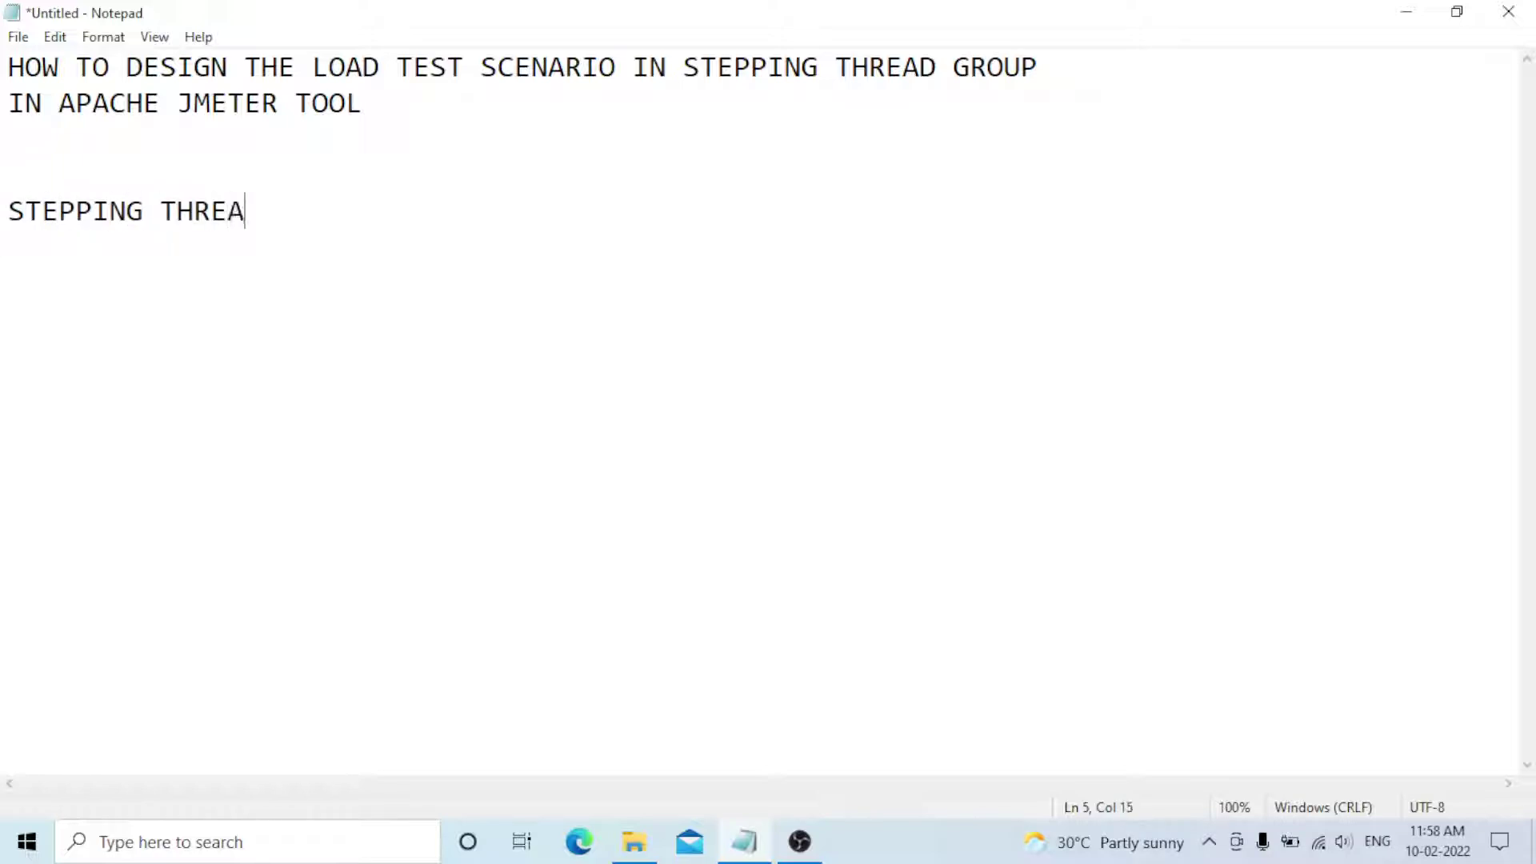
pyautogui.write('D GRO')
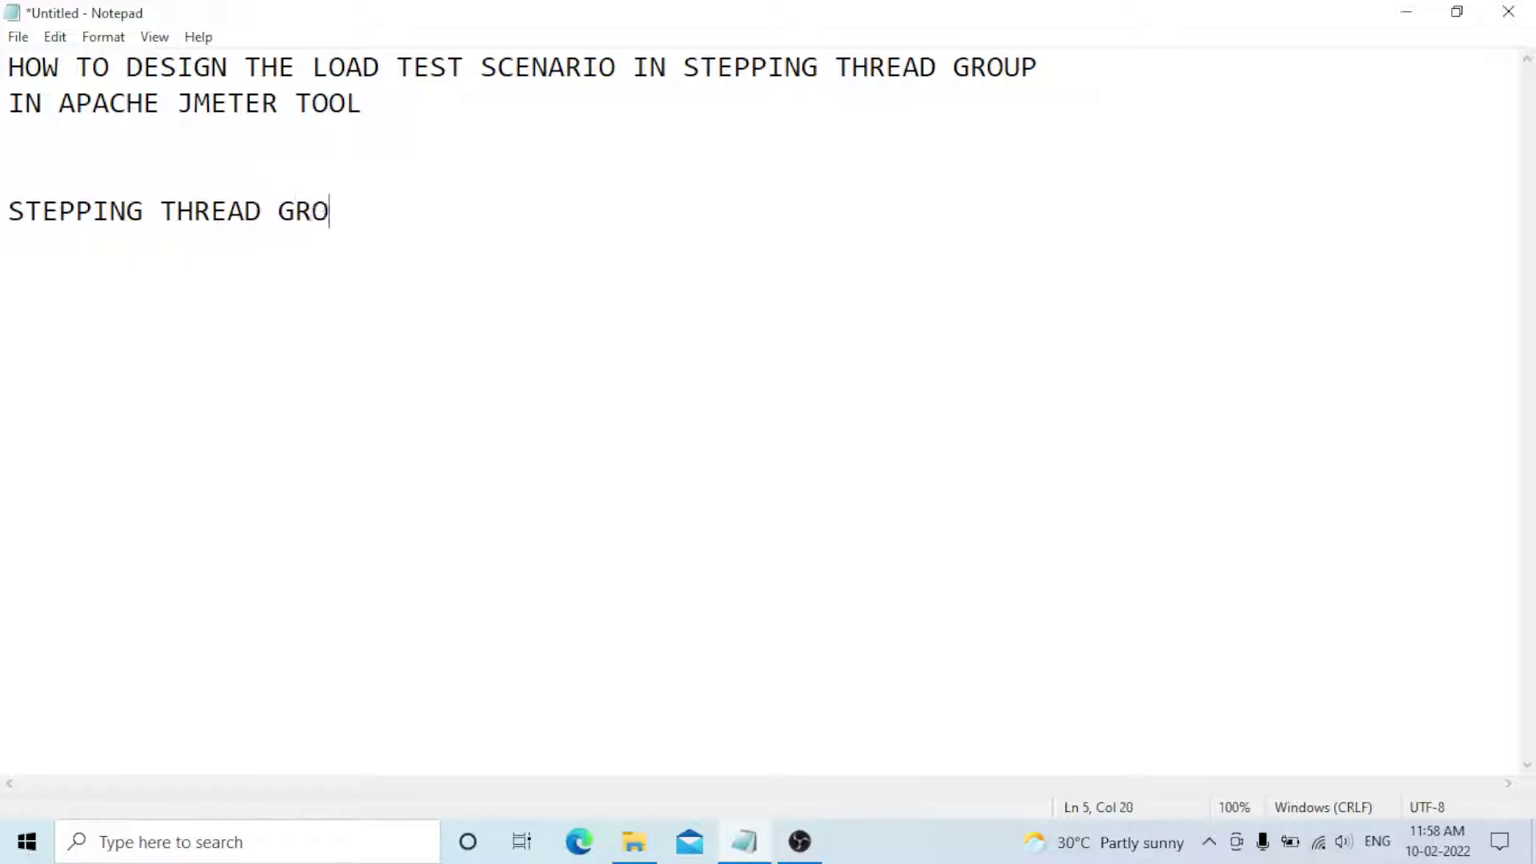
pyautogui.write('UP OR CUSTOM ')
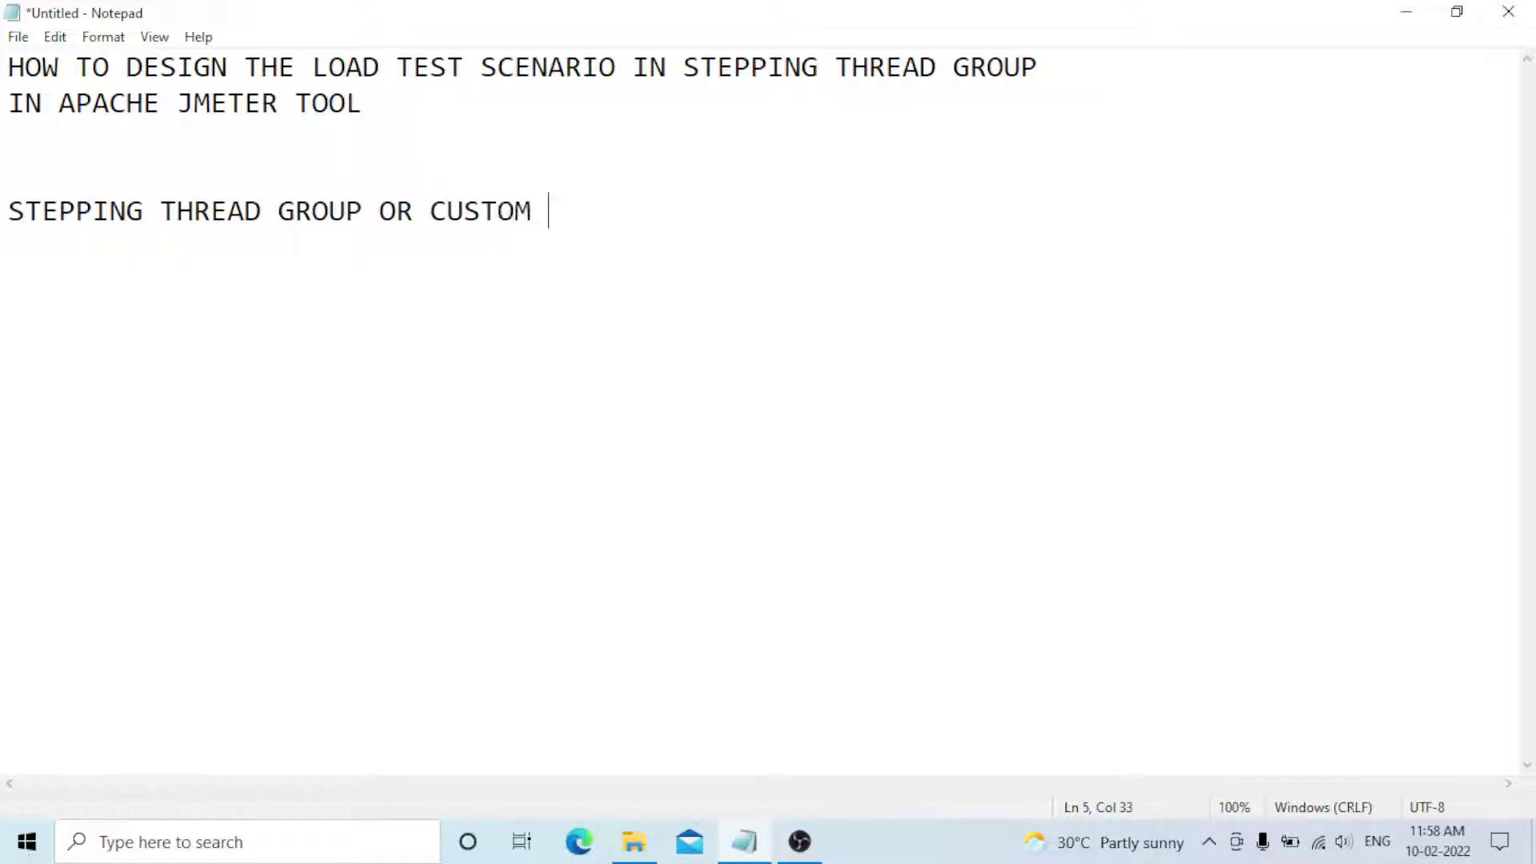
pyautogui.write('THREAD')
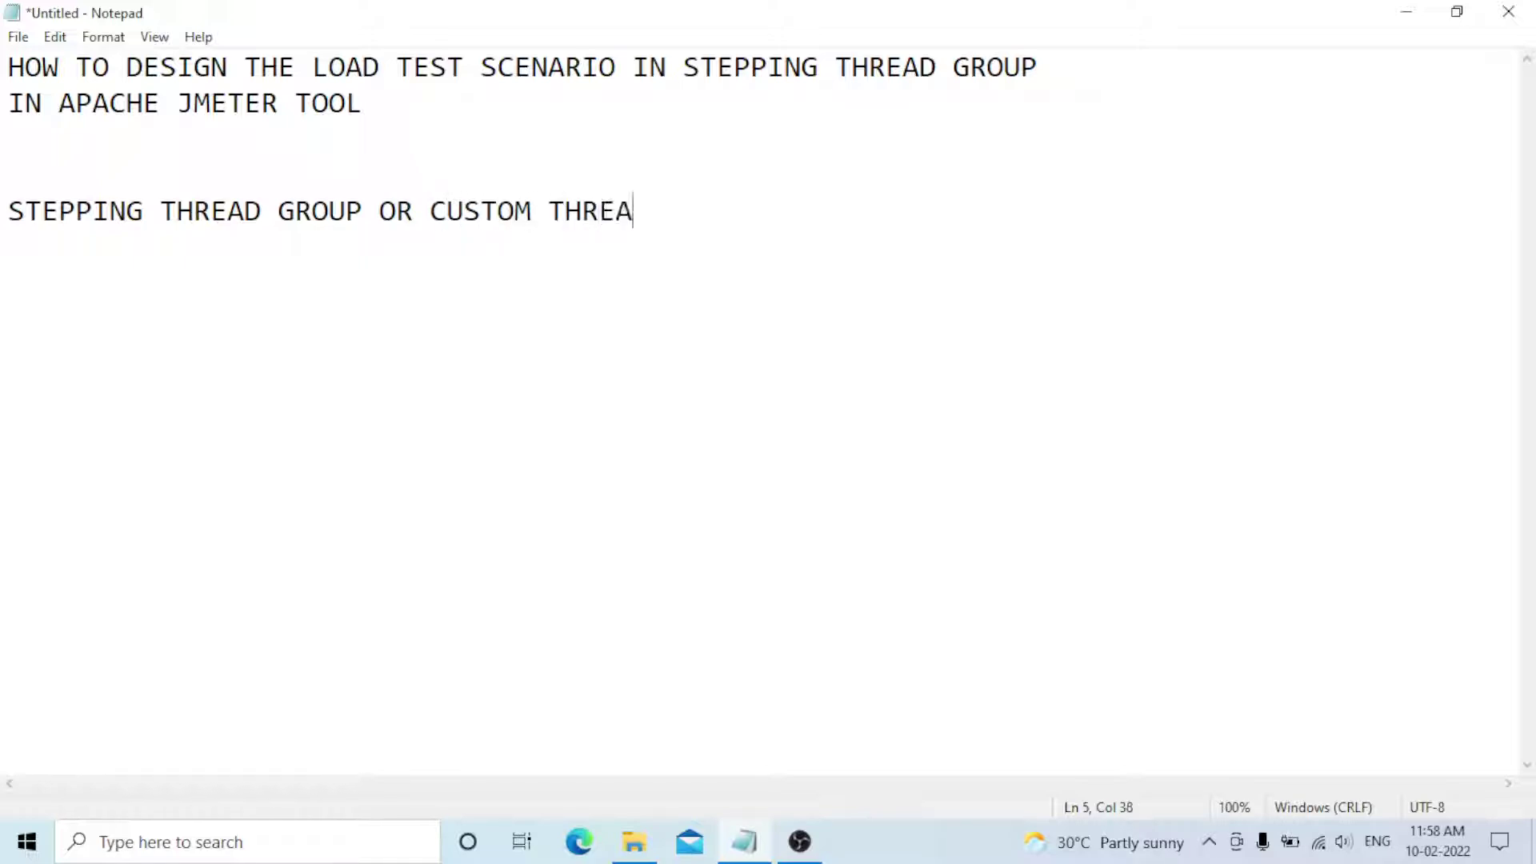
pyautogui.write(' GROUP')
pyautogui.press('Return')
pyautogui.press('Return')
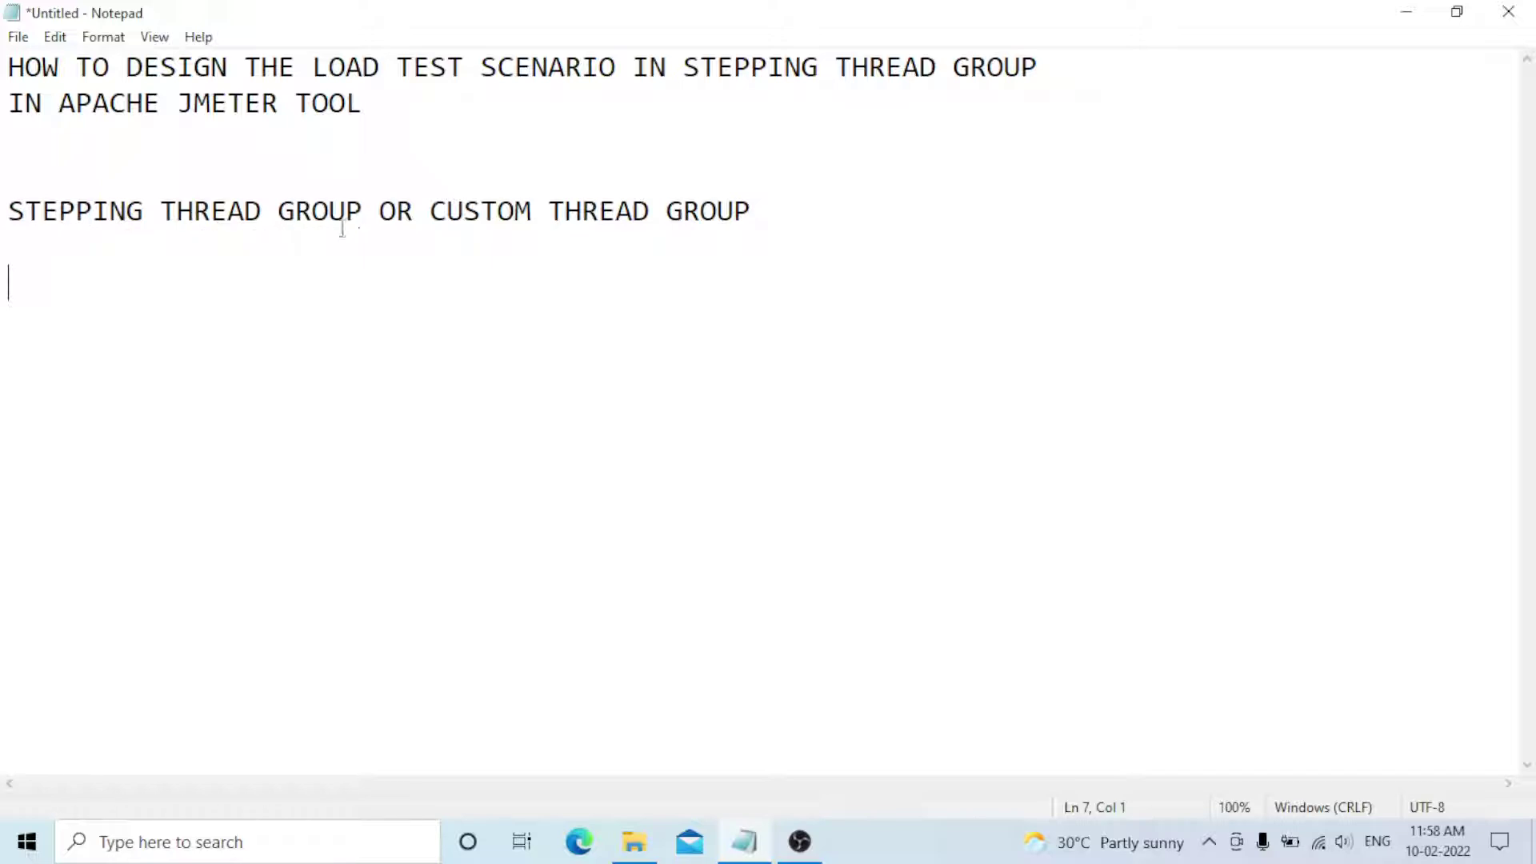
pyautogui.press('Return')
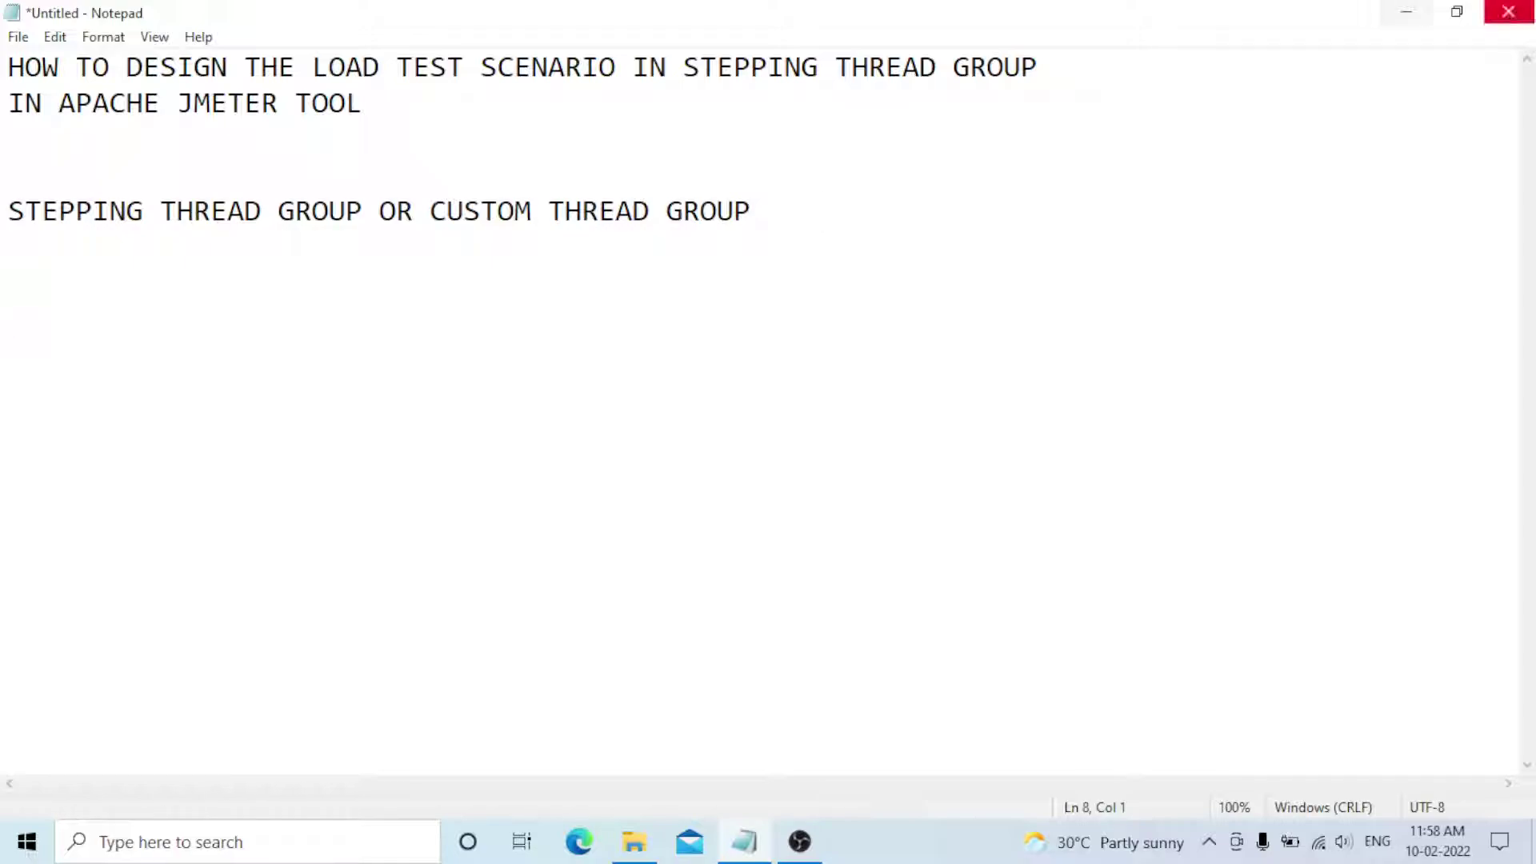
# - Minimize the note, open Google Chrome from the desktop and activate the Google search box on the new page
pyautogui.click(1406, 24)
pyautogui.click(141, 480)
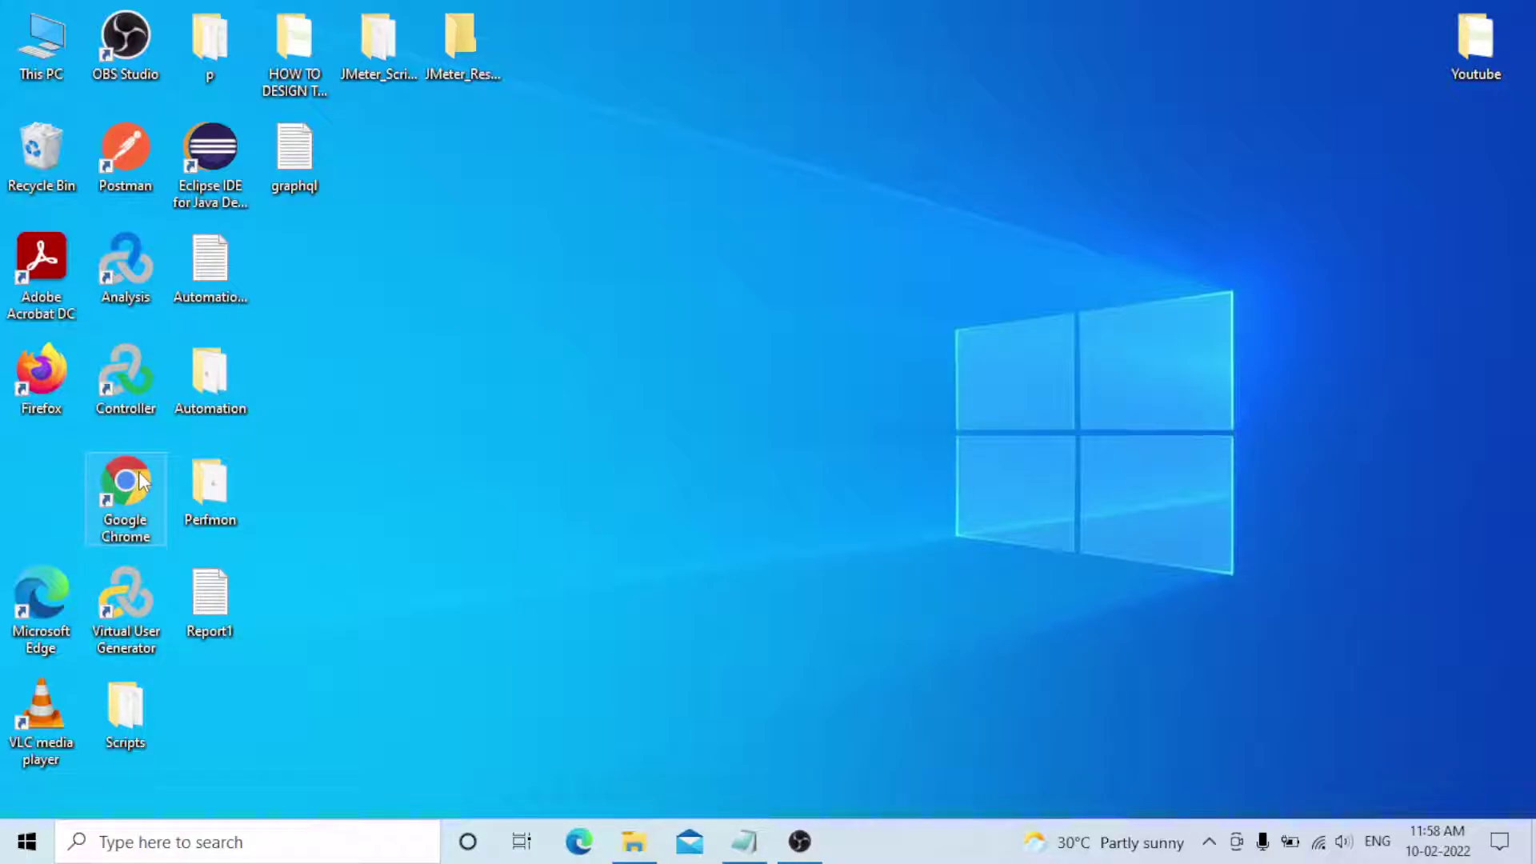
pyautogui.doubleClick(141, 479)
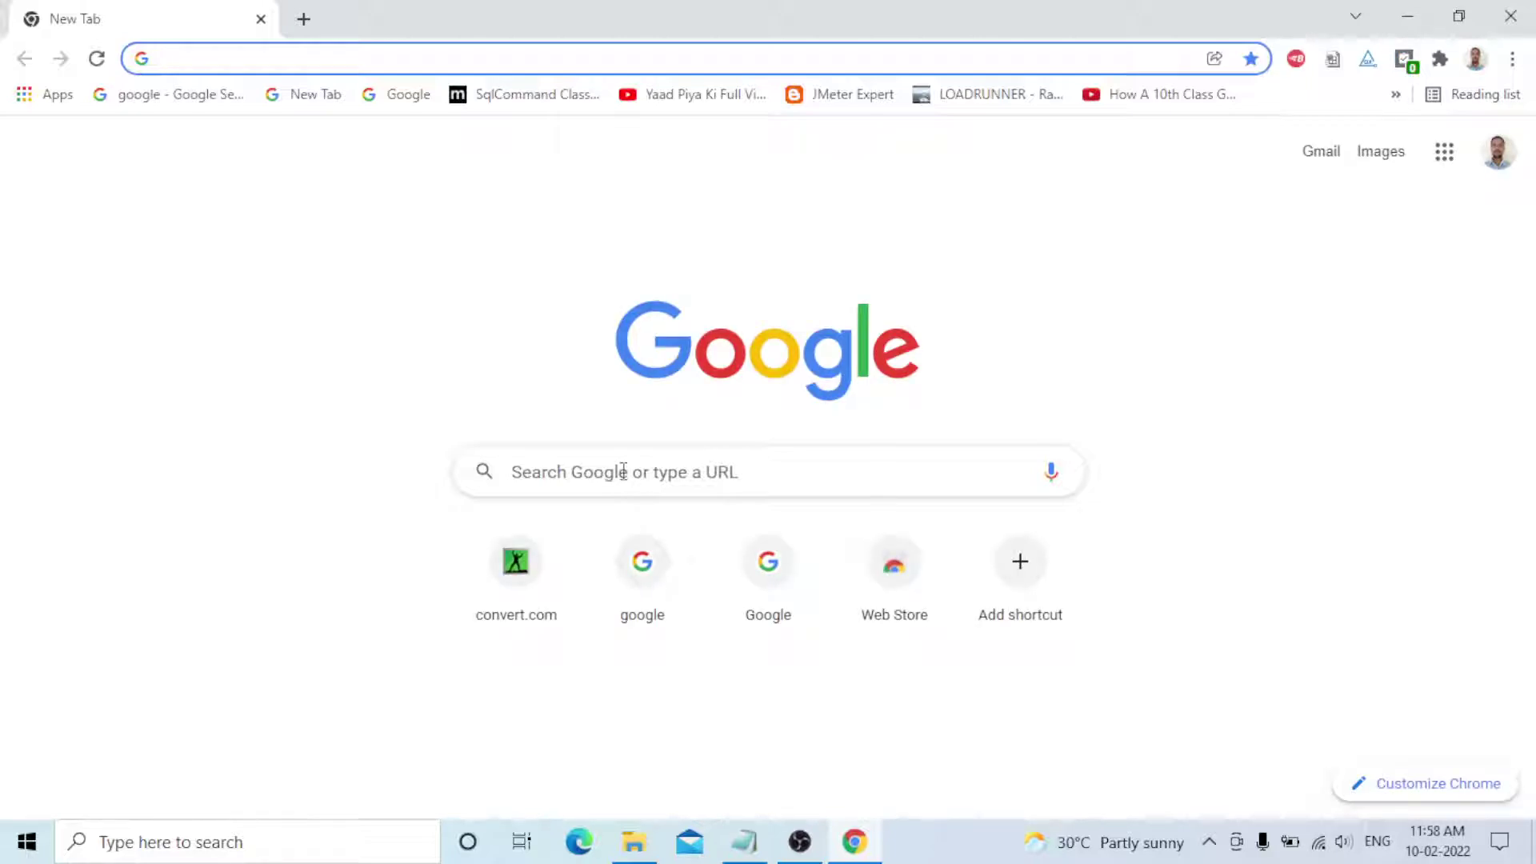
pyautogui.click(623, 472)
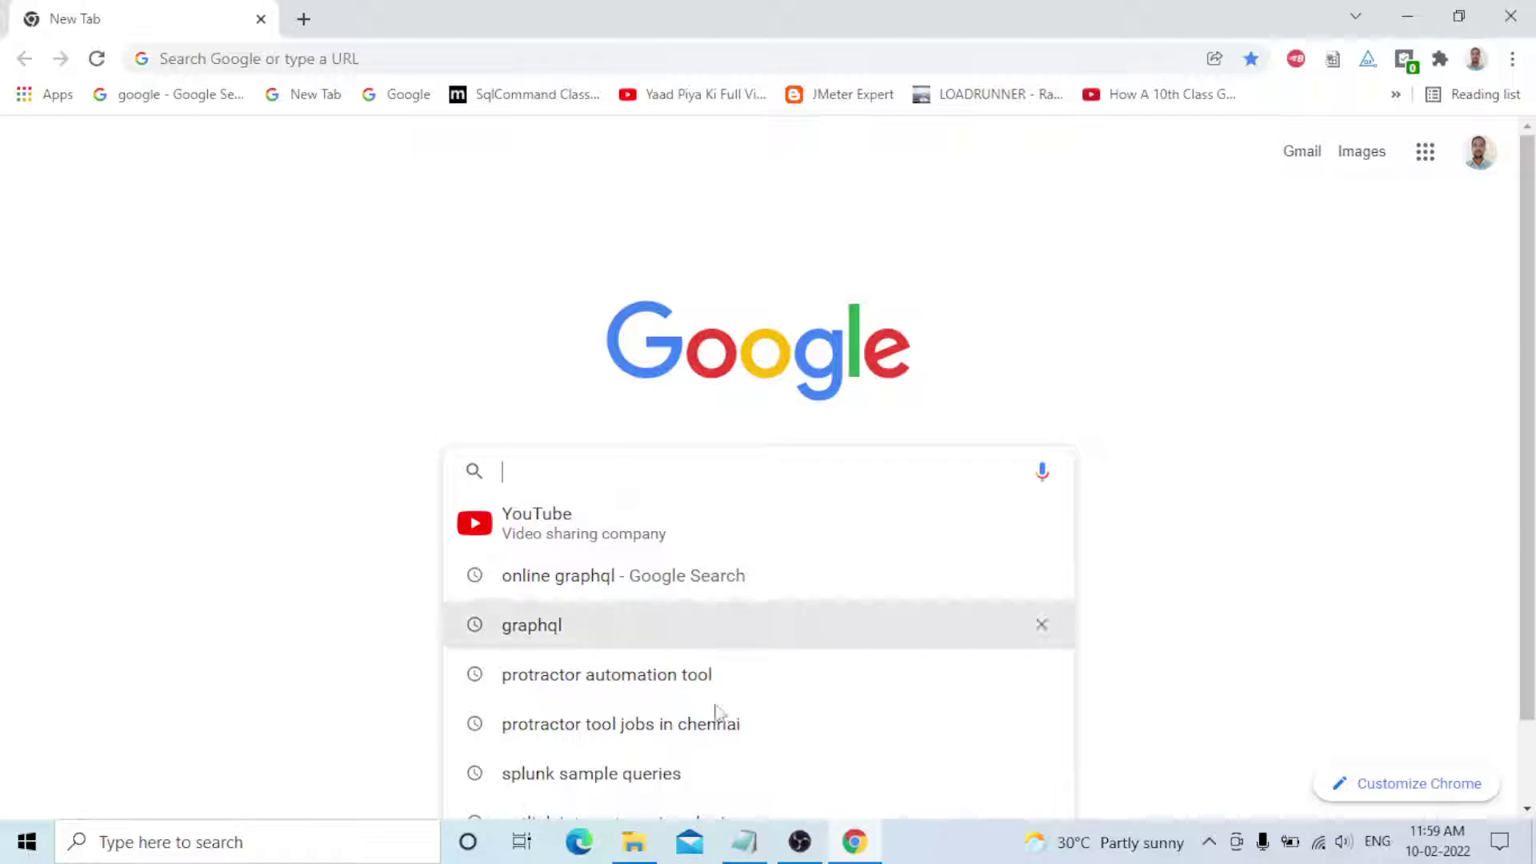
# - Return to the Notepad note and add the line "JMETER 5.4" followed by a blank line
pyautogui.hotkey('alt', 'Tab')
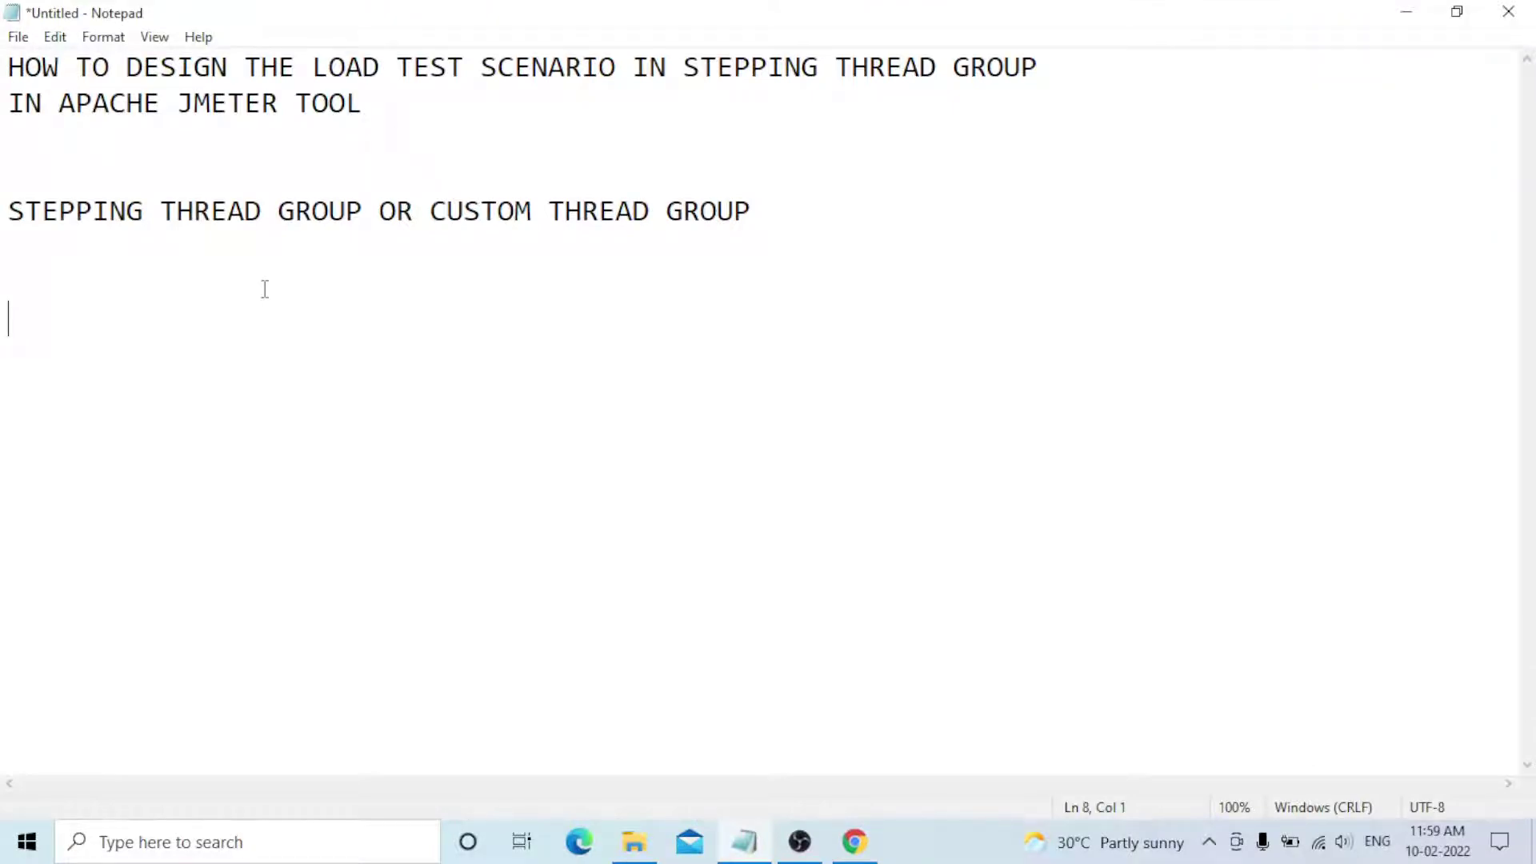
pyautogui.write('Jm')
pyautogui.press('BackSpace')
pyautogui.write('METE')
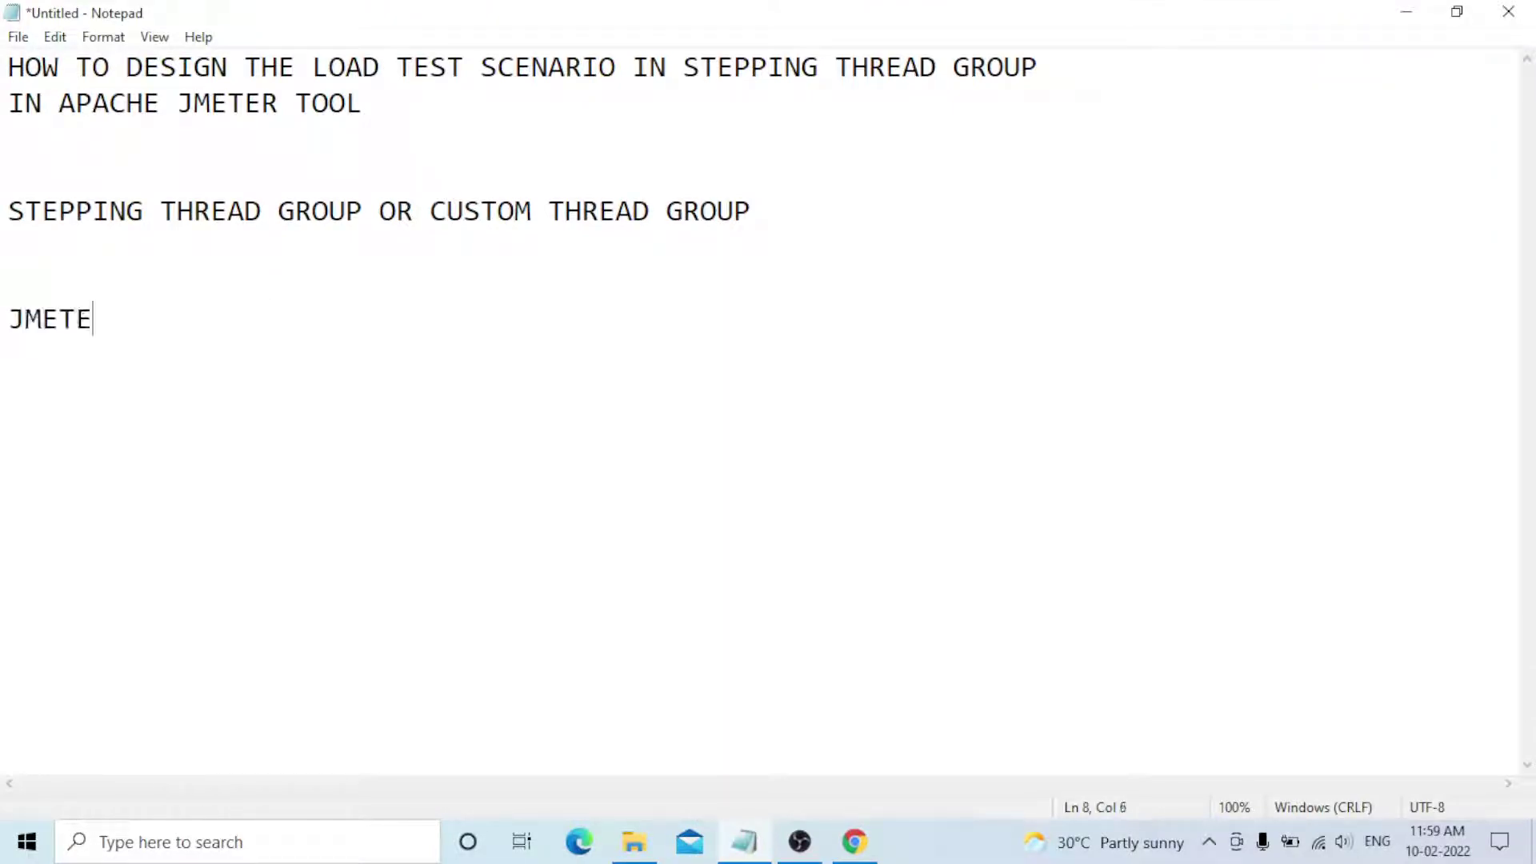
pyautogui.write('R 5.4')
pyautogui.press('Return')
pyautogui.press('Return')
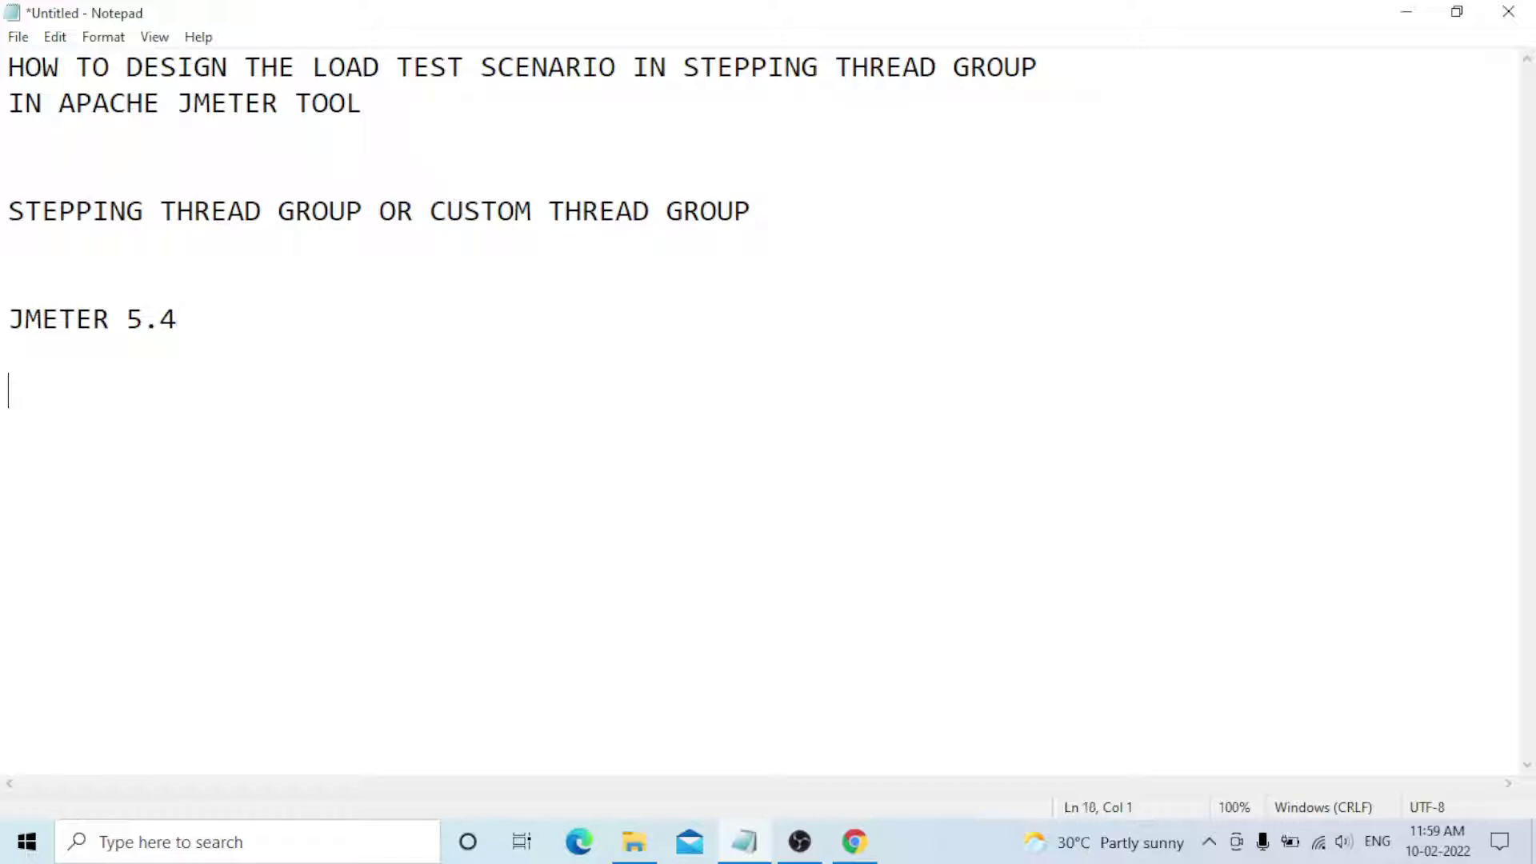
# - Add the line "JAVA 1.8 HIGHER VERSION" below the JMeter version, followed by a blank line
pyautogui.write('JVA')
pyautogui.press('BackSpace')
pyautogui.press('BackSpace')
pyautogui.write('AVA 1.8')
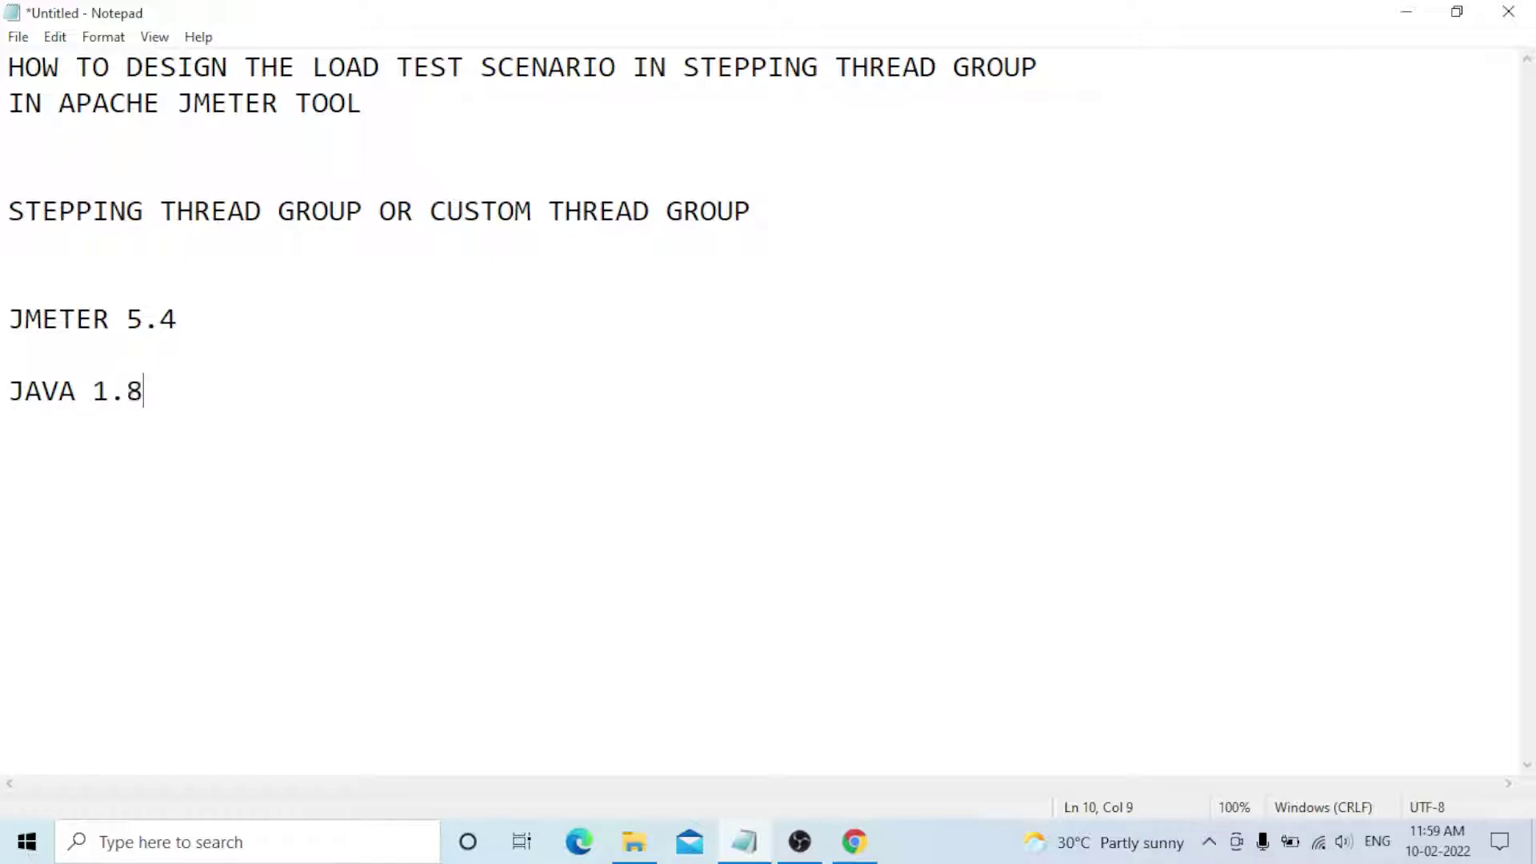
pyautogui.write(' HIGH')
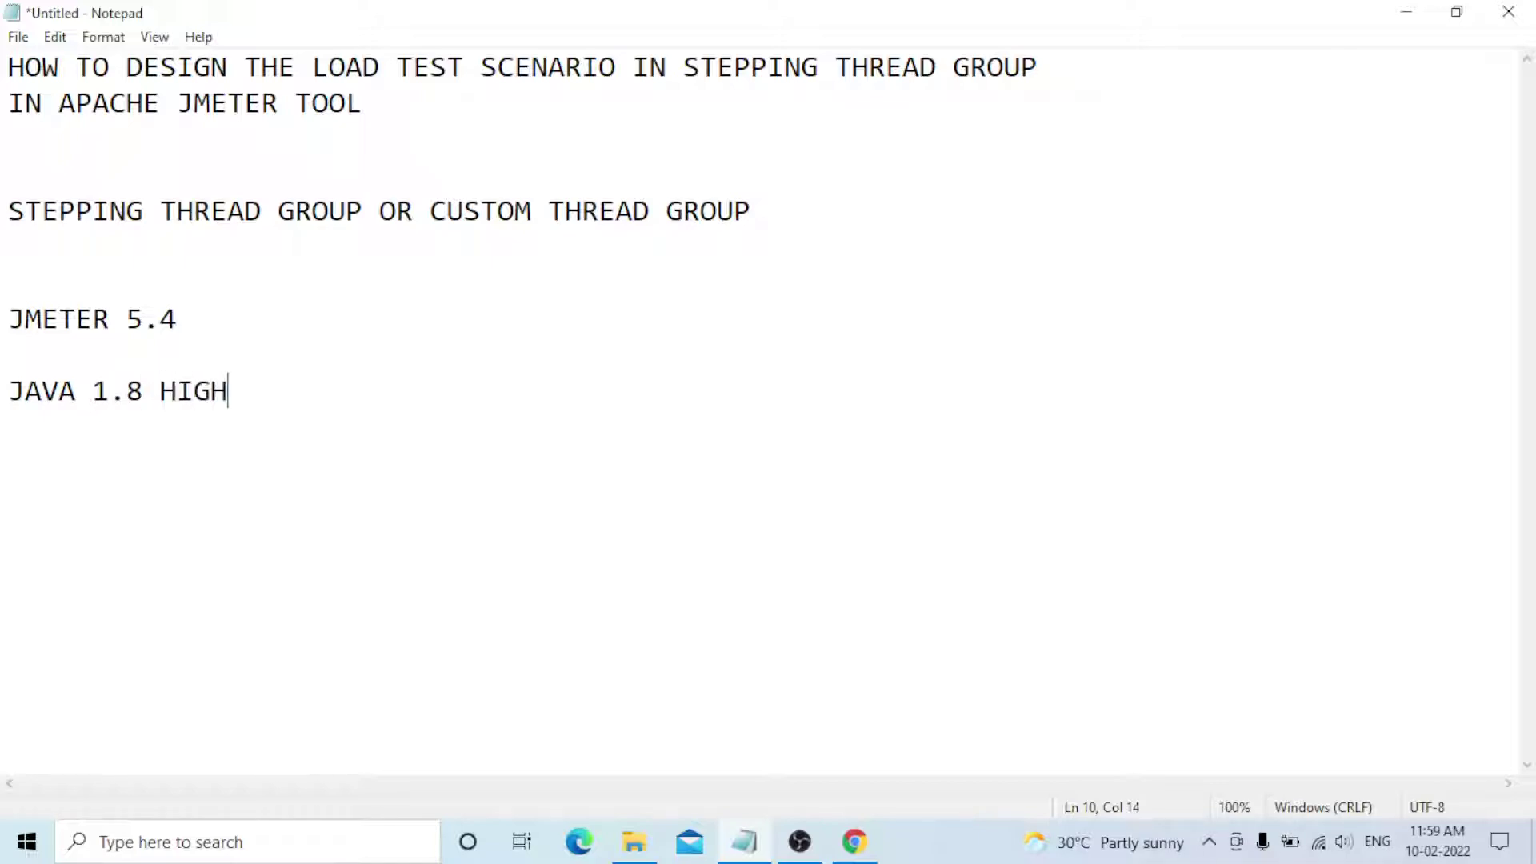
pyautogui.write('ER VERSION')
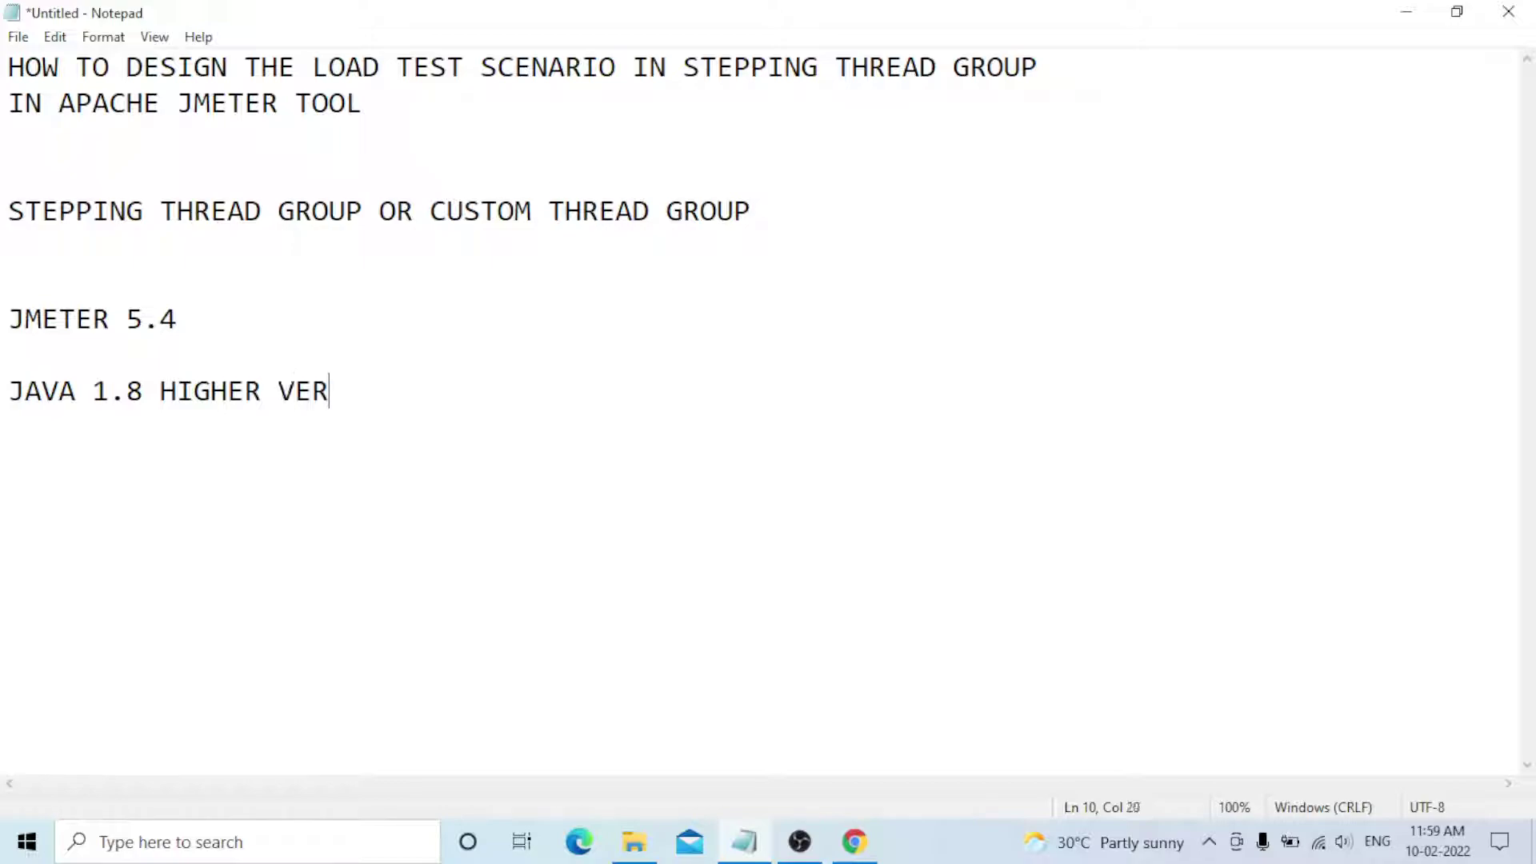
pyautogui.press('Return')
pyautogui.press('Return')
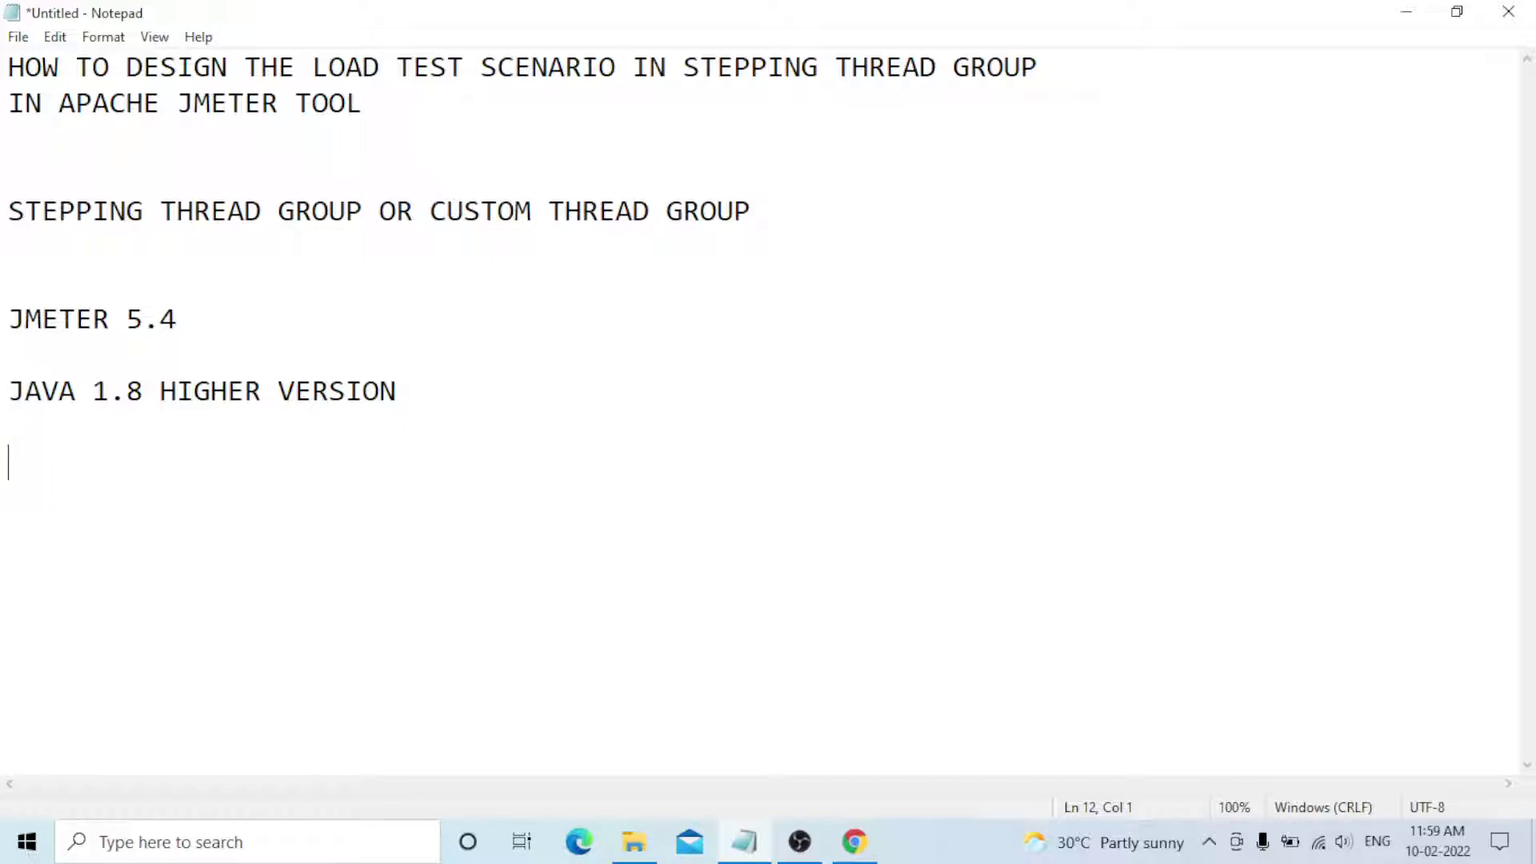
# - Add the line "STEPPING THREAD GROUP --- THREAD GROUP -- TESTPLAN" below the Java requirement, followed by two blank lines
pyautogui.write('STEPPING THREAD ')
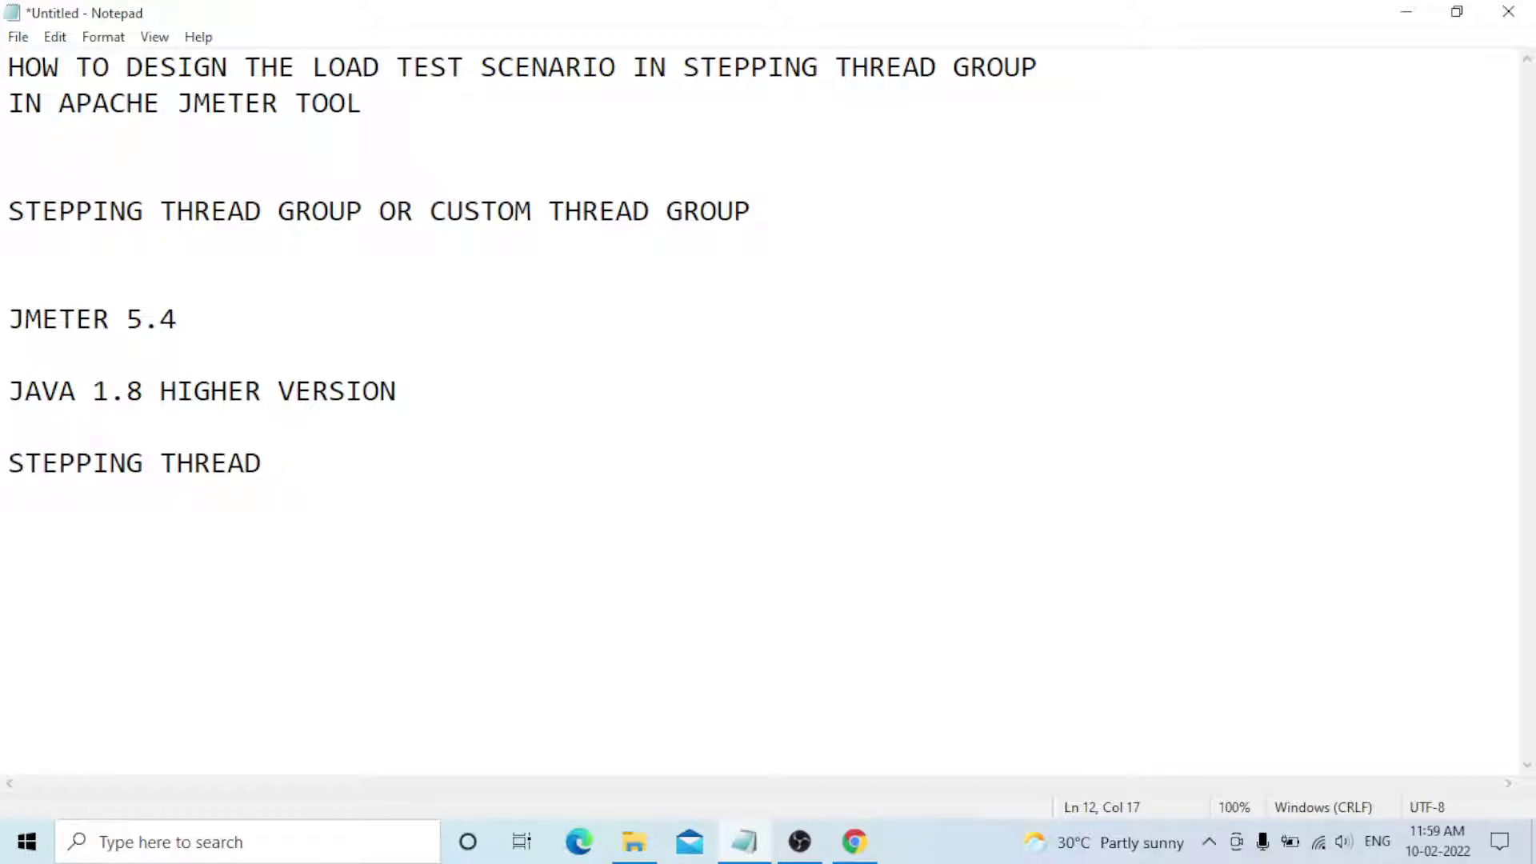
pyautogui.write('GROUP  --- ')
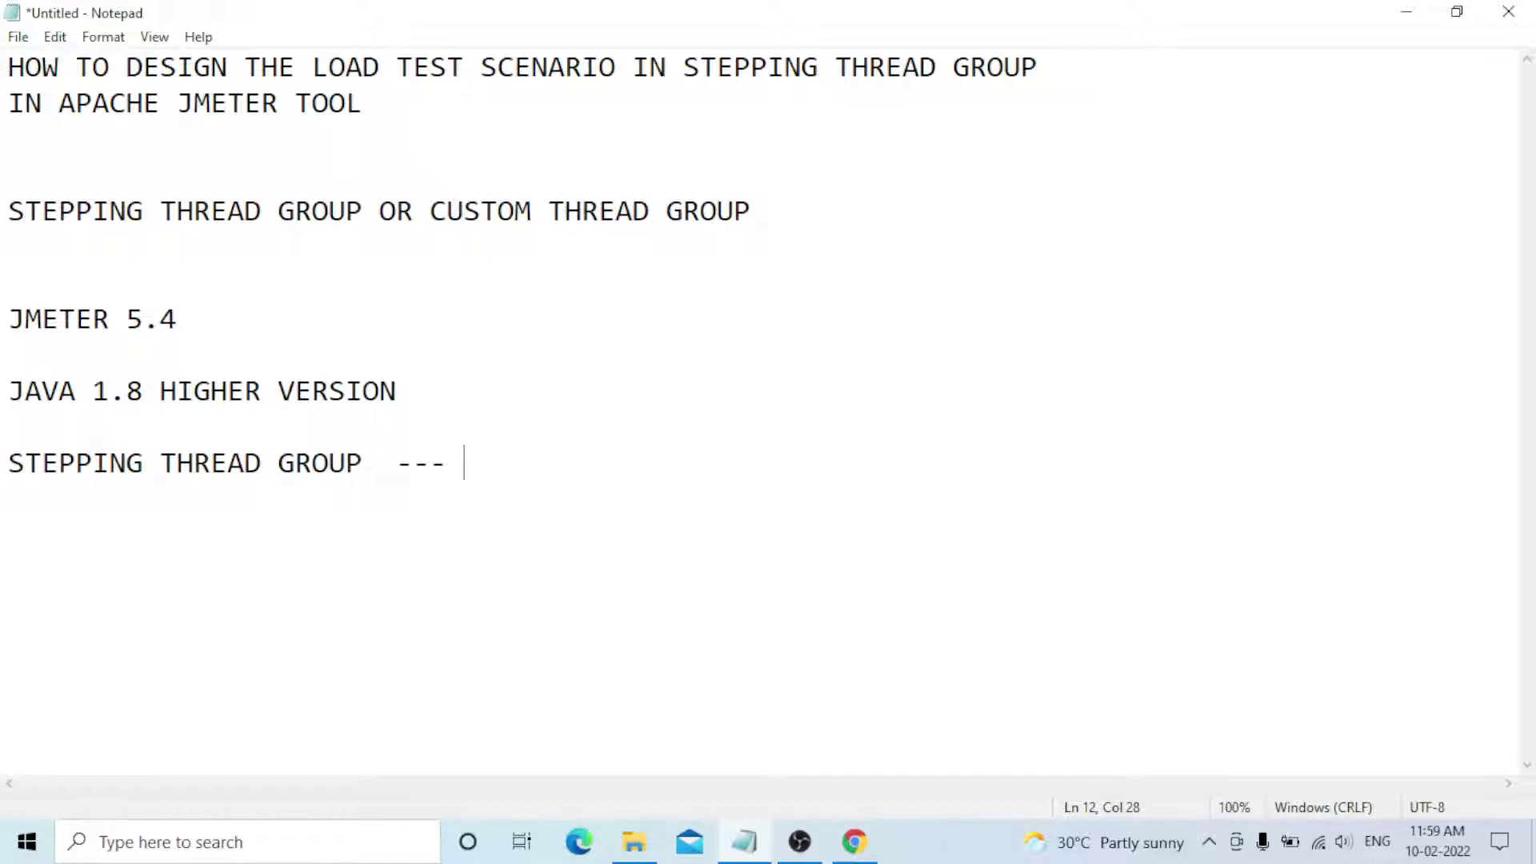
pyautogui.write('THREAD')
pyautogui.write(' GROUP')
pyautogui.write(' --')
pyautogui.write(' TEST')
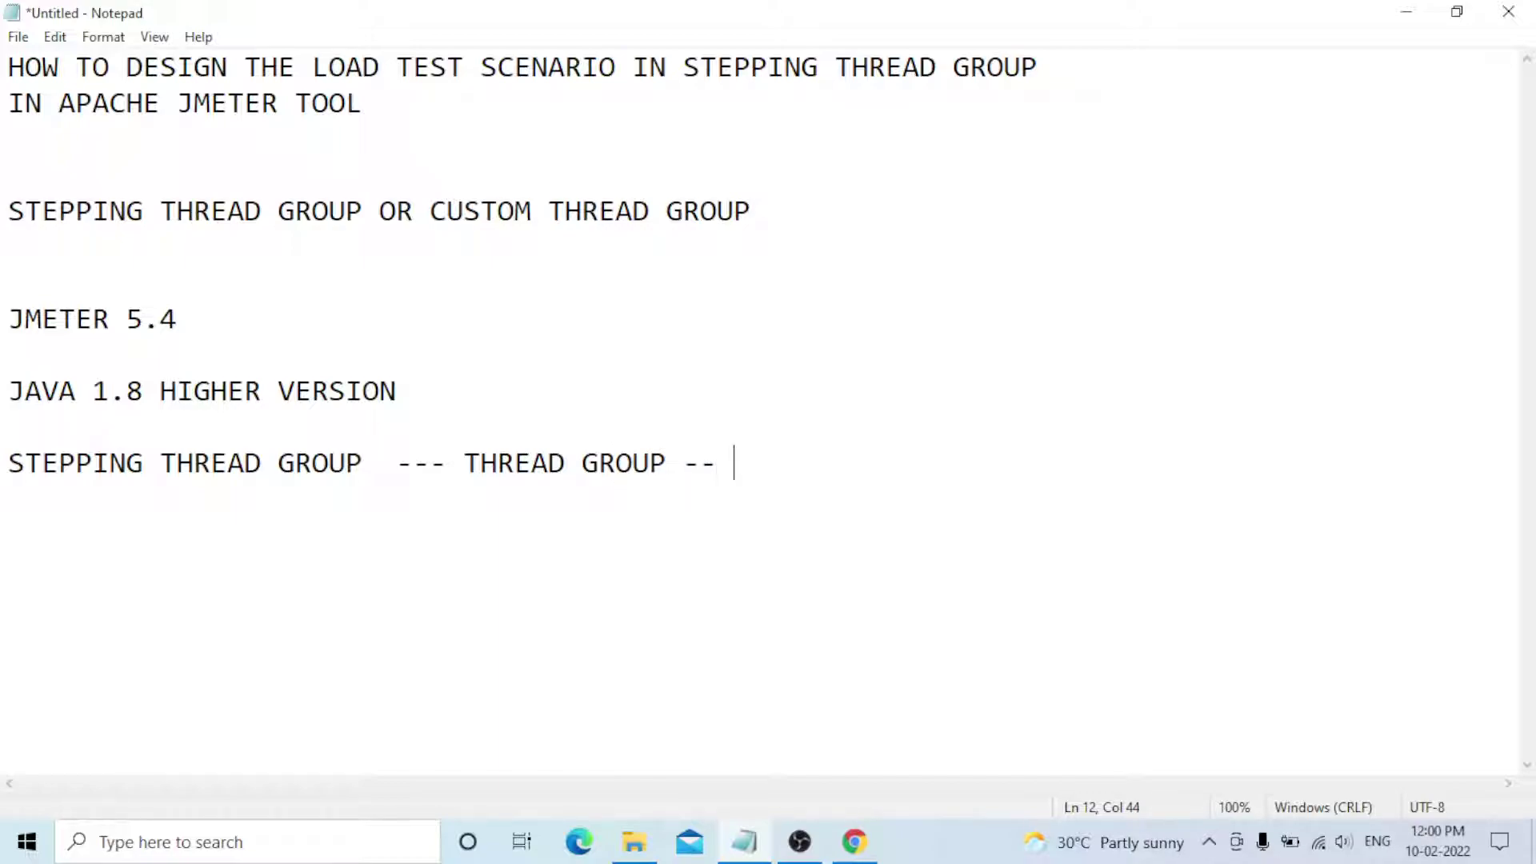
pyautogui.write('PLAN')
pyautogui.press('Return')
pyautogui.press('Return')
pyautogui.press('Return')
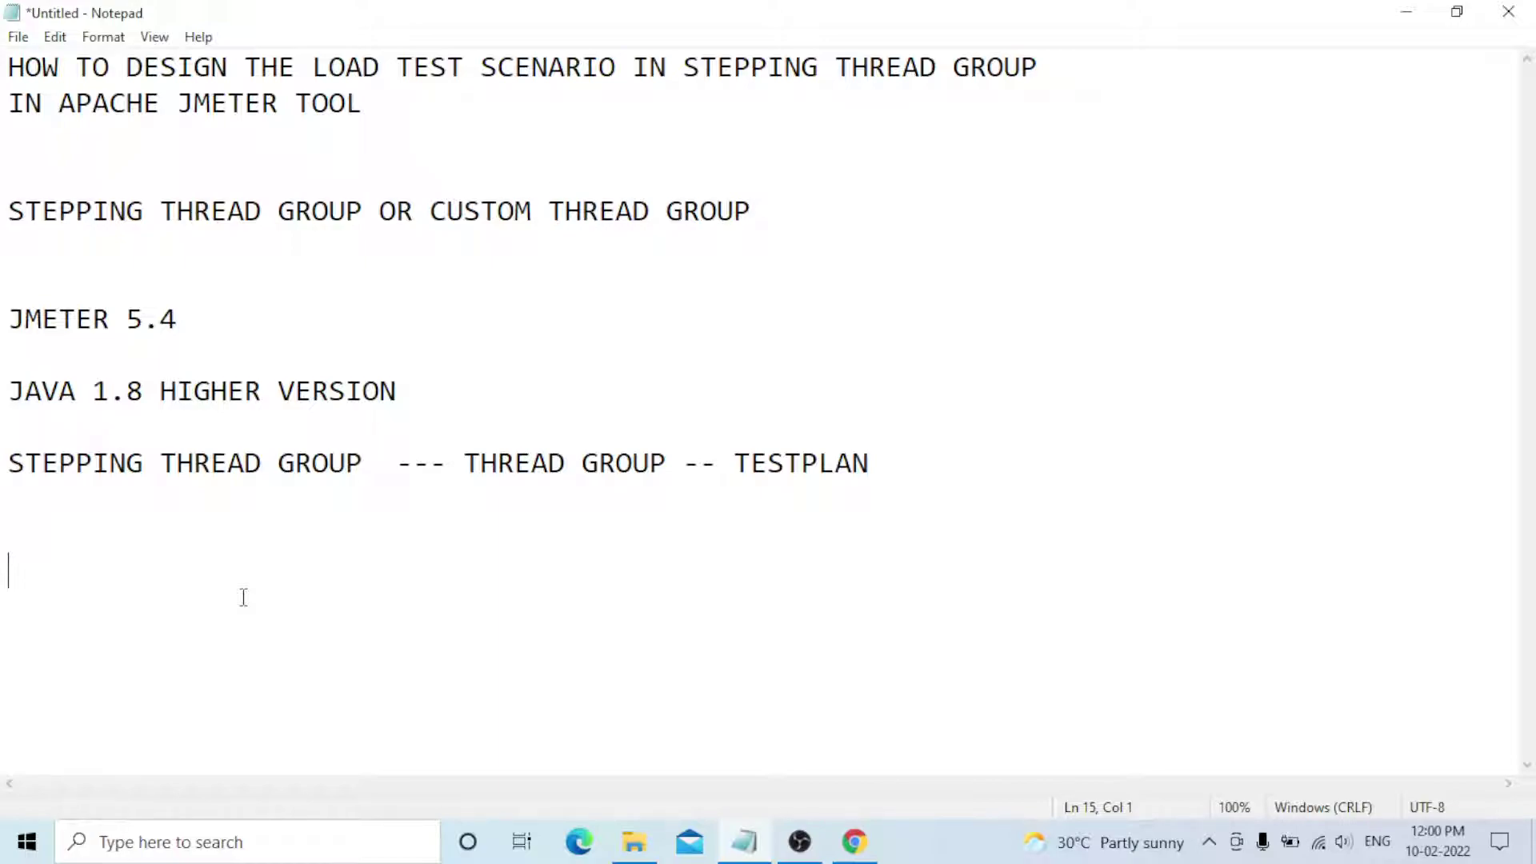
# - Add the line "DOWNLOAD THE STEPPING THREAD GROUP IN APACHE ORGANIZATION WEB SITE LIB EXT FOLDERS" at the note's end, followed by a blank line
pyautogui.write('DOWNL')
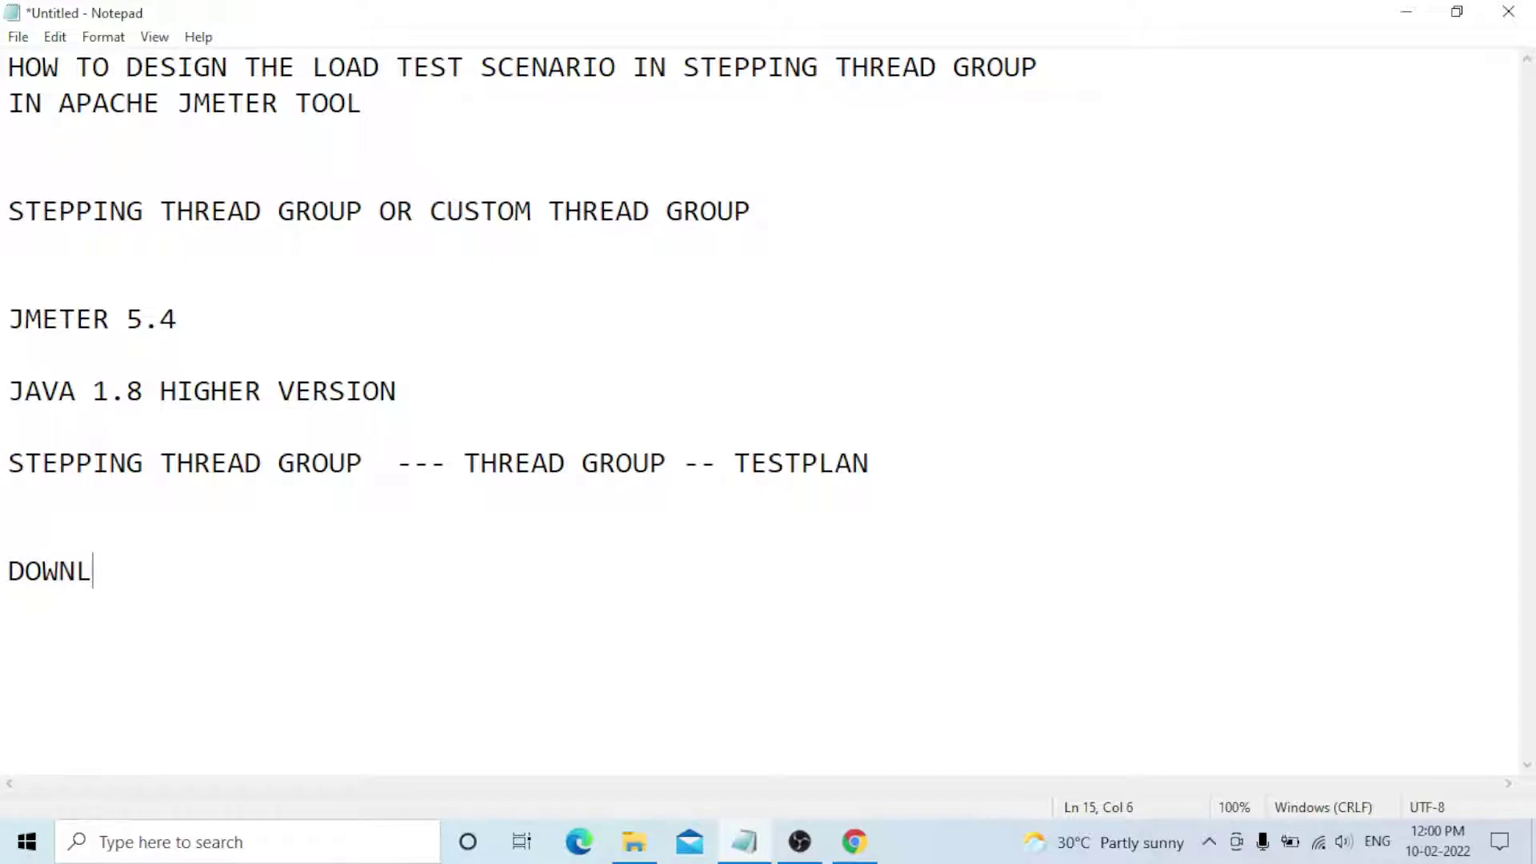
pyautogui.write('OAD TH')
pyautogui.write('ST')
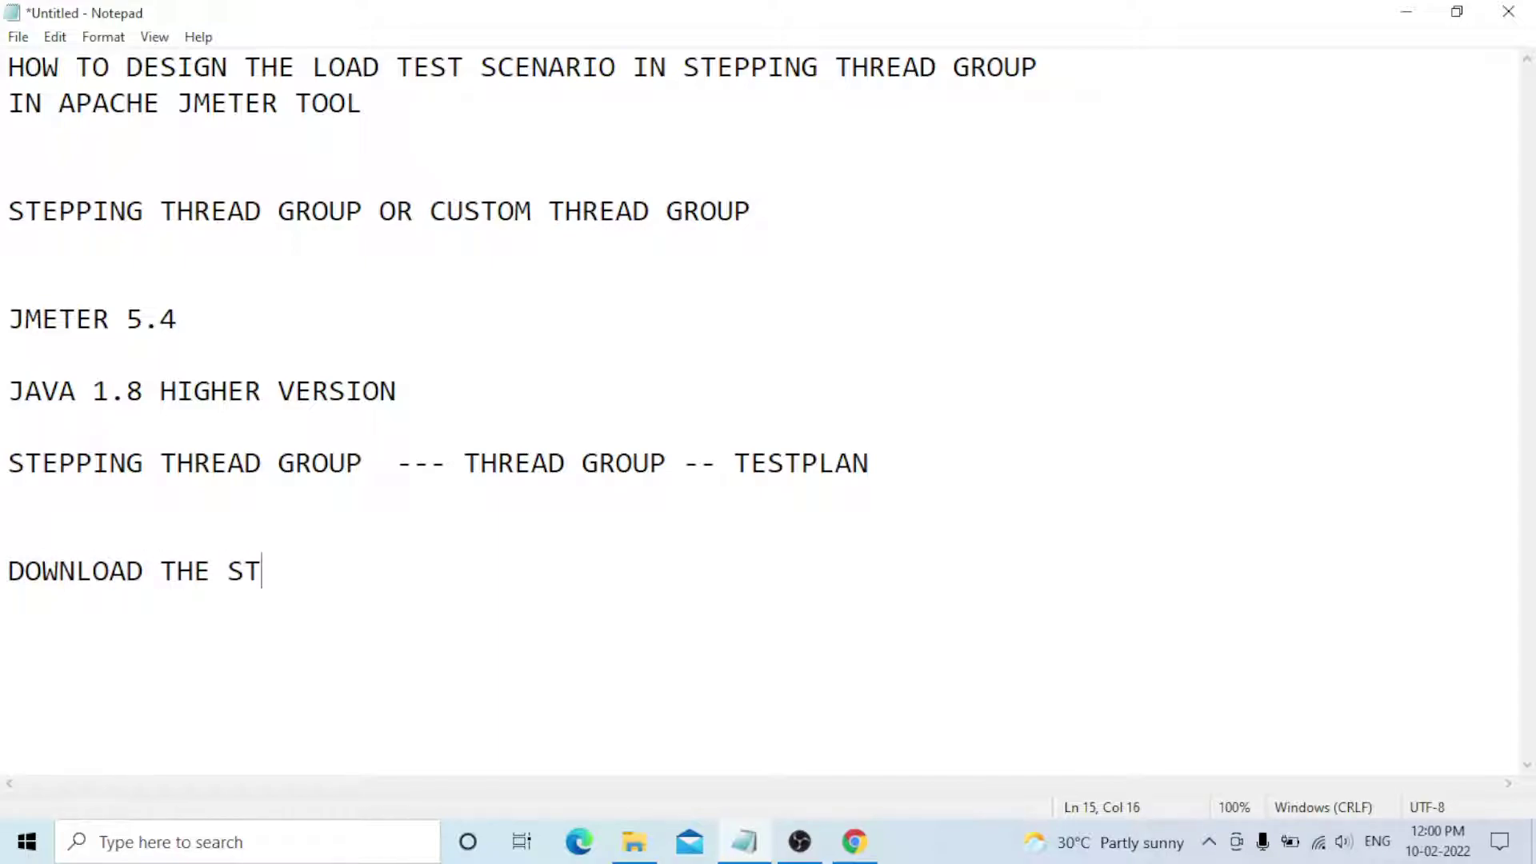
pyautogui.write('EPPING ')
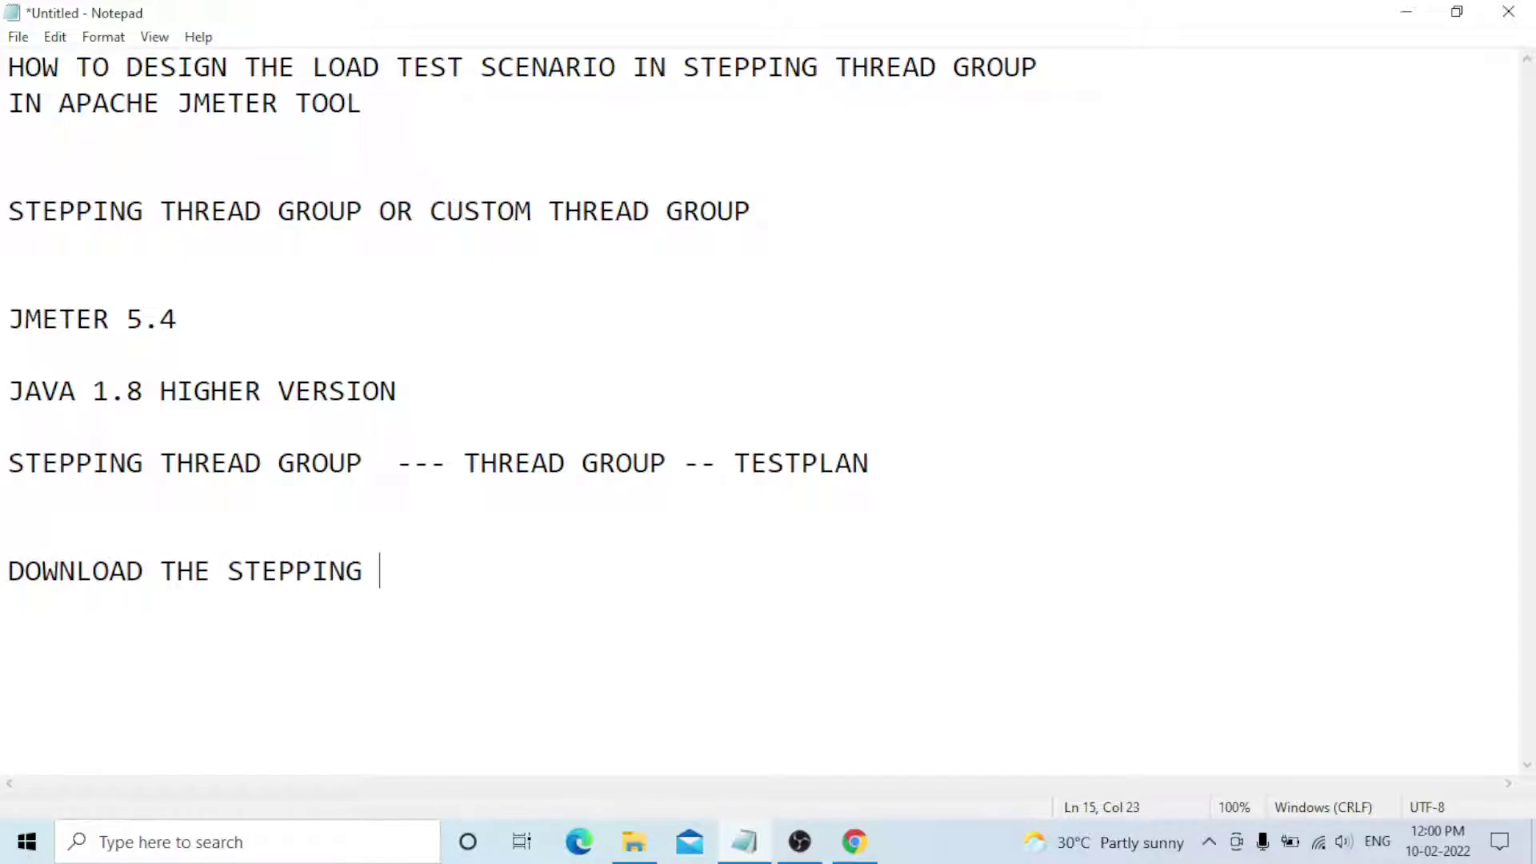
pyautogui.write('THREAD GR')
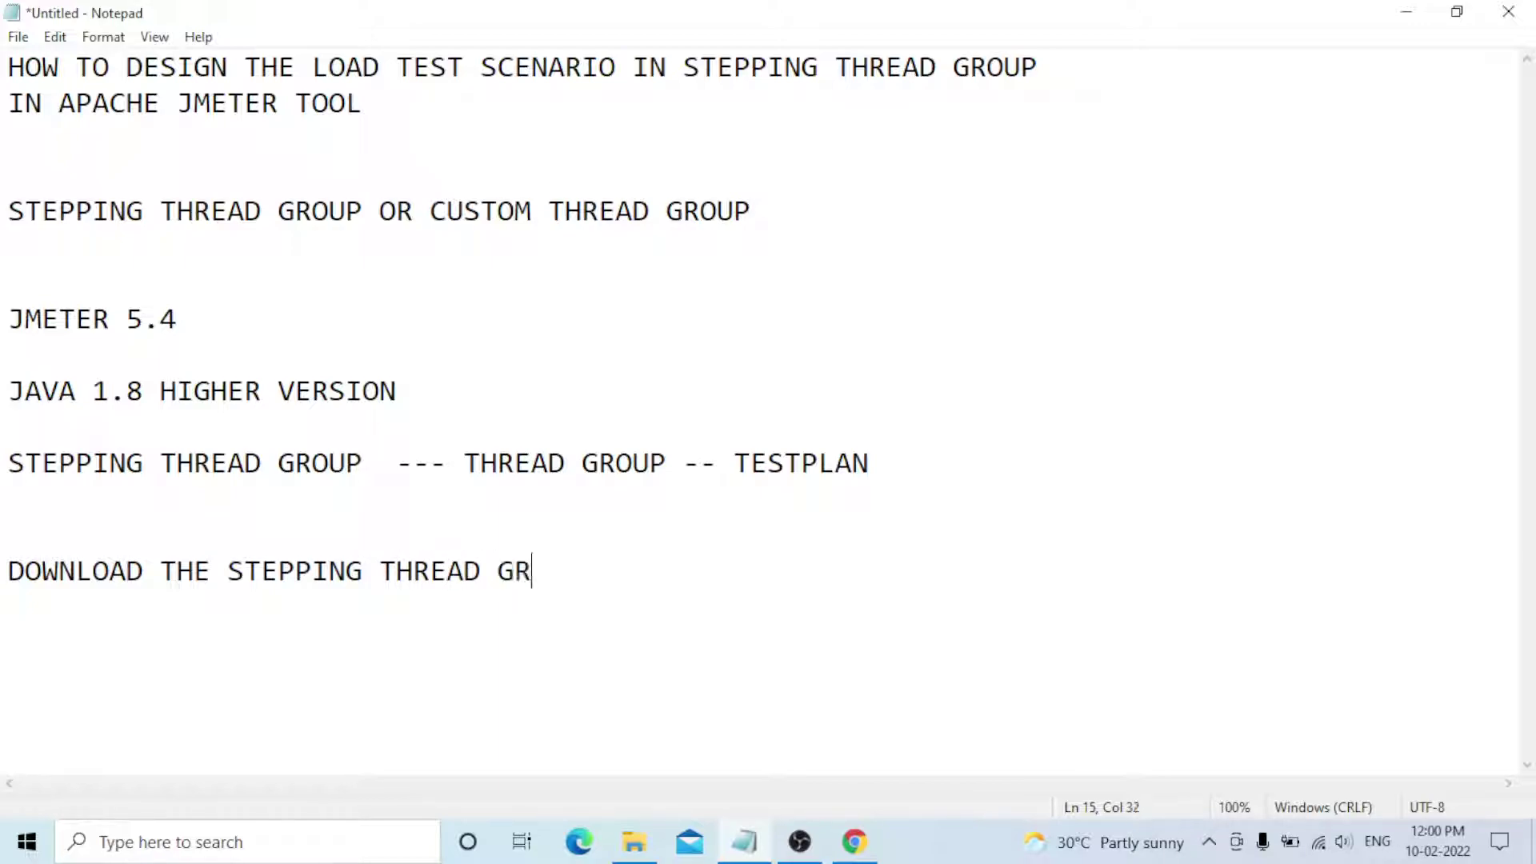
pyautogui.write('OUP IN')
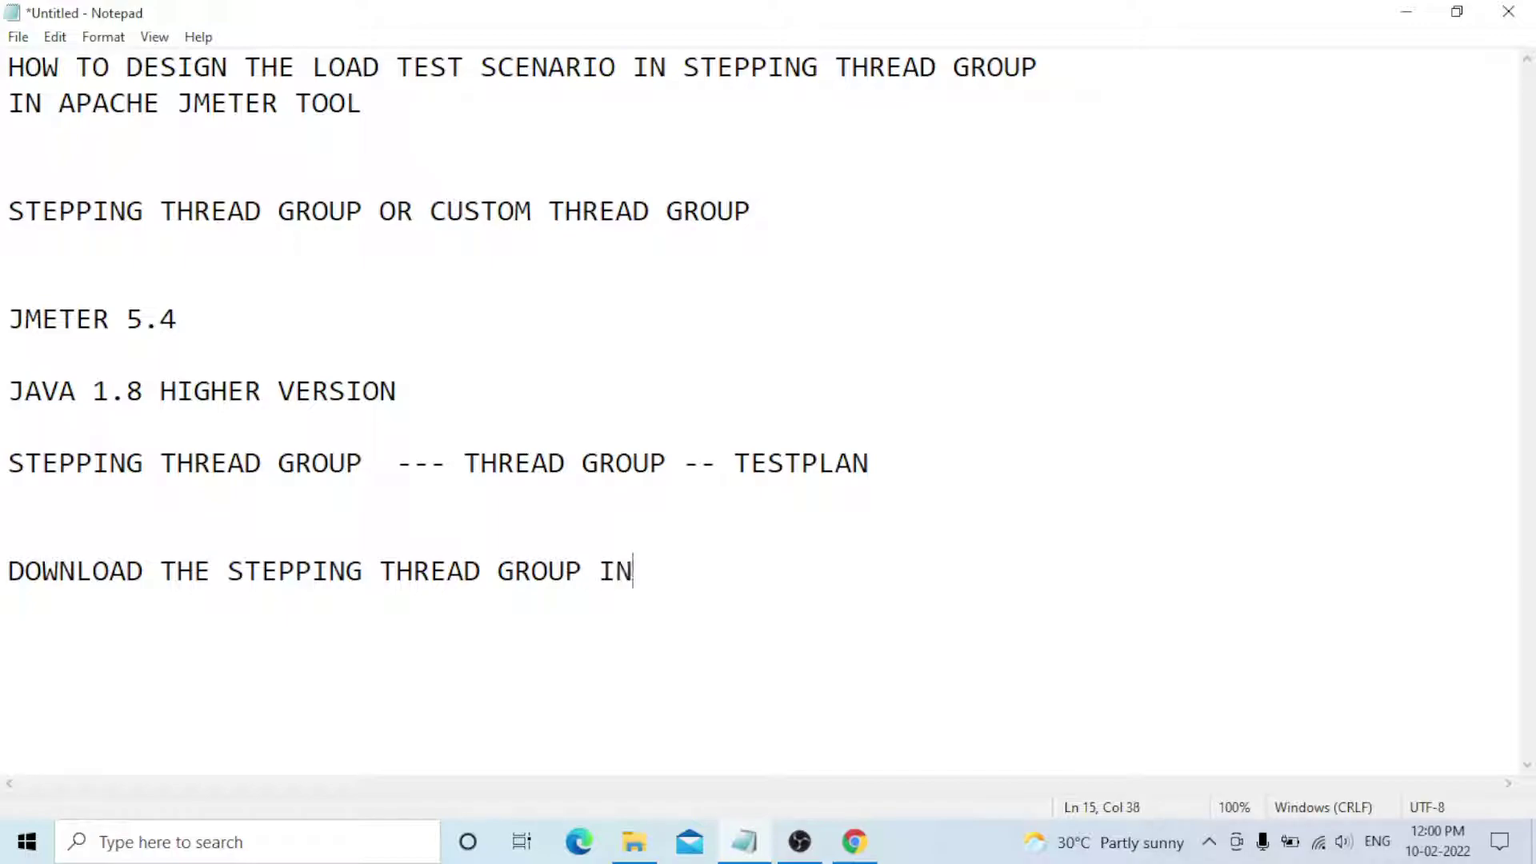
pyautogui.write(' APACHE')
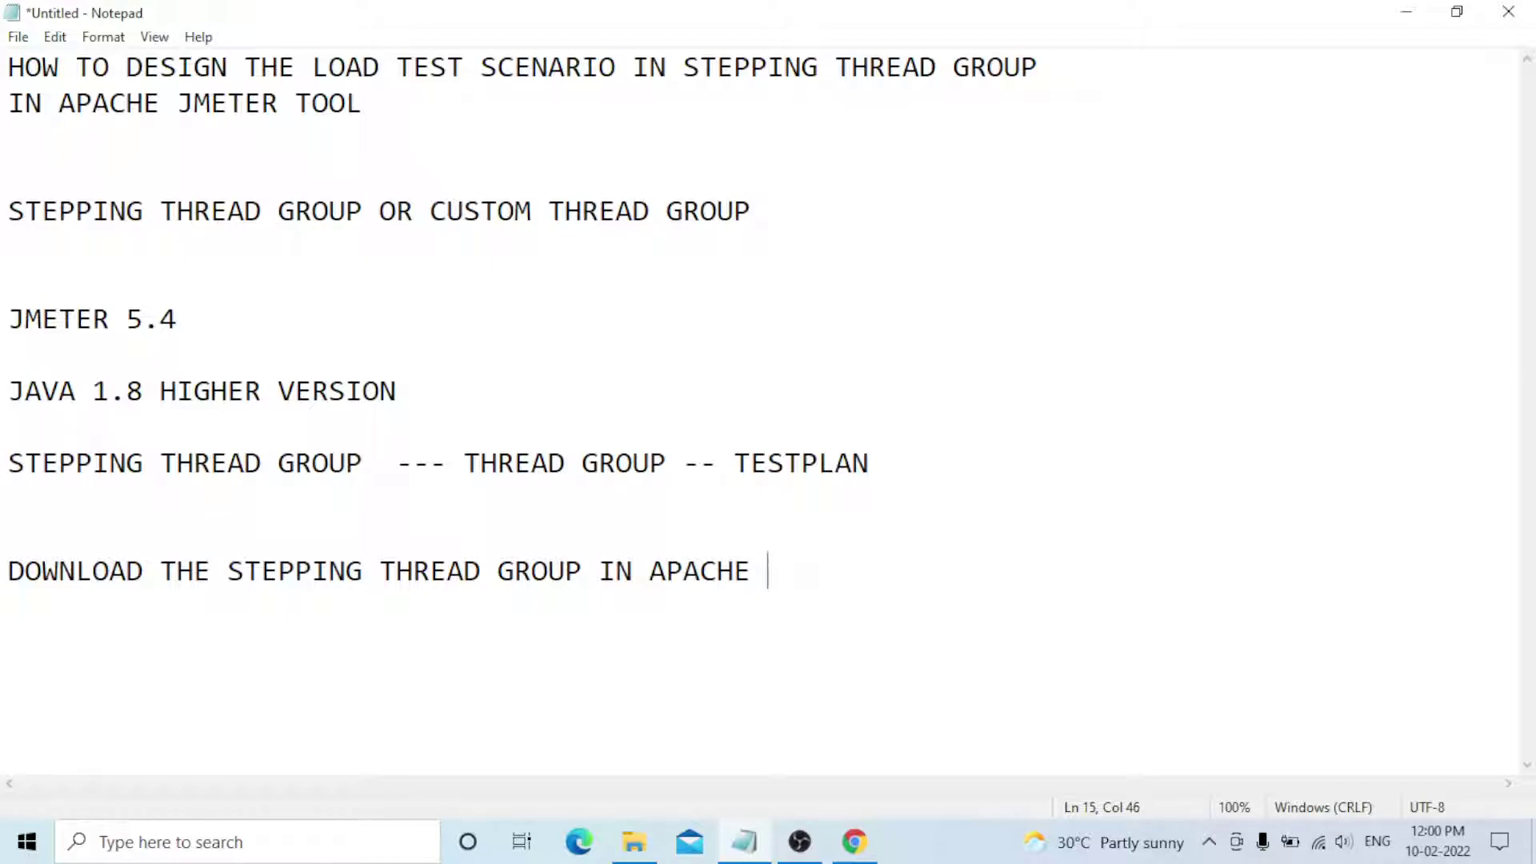
pyautogui.write('ORGANIZA')
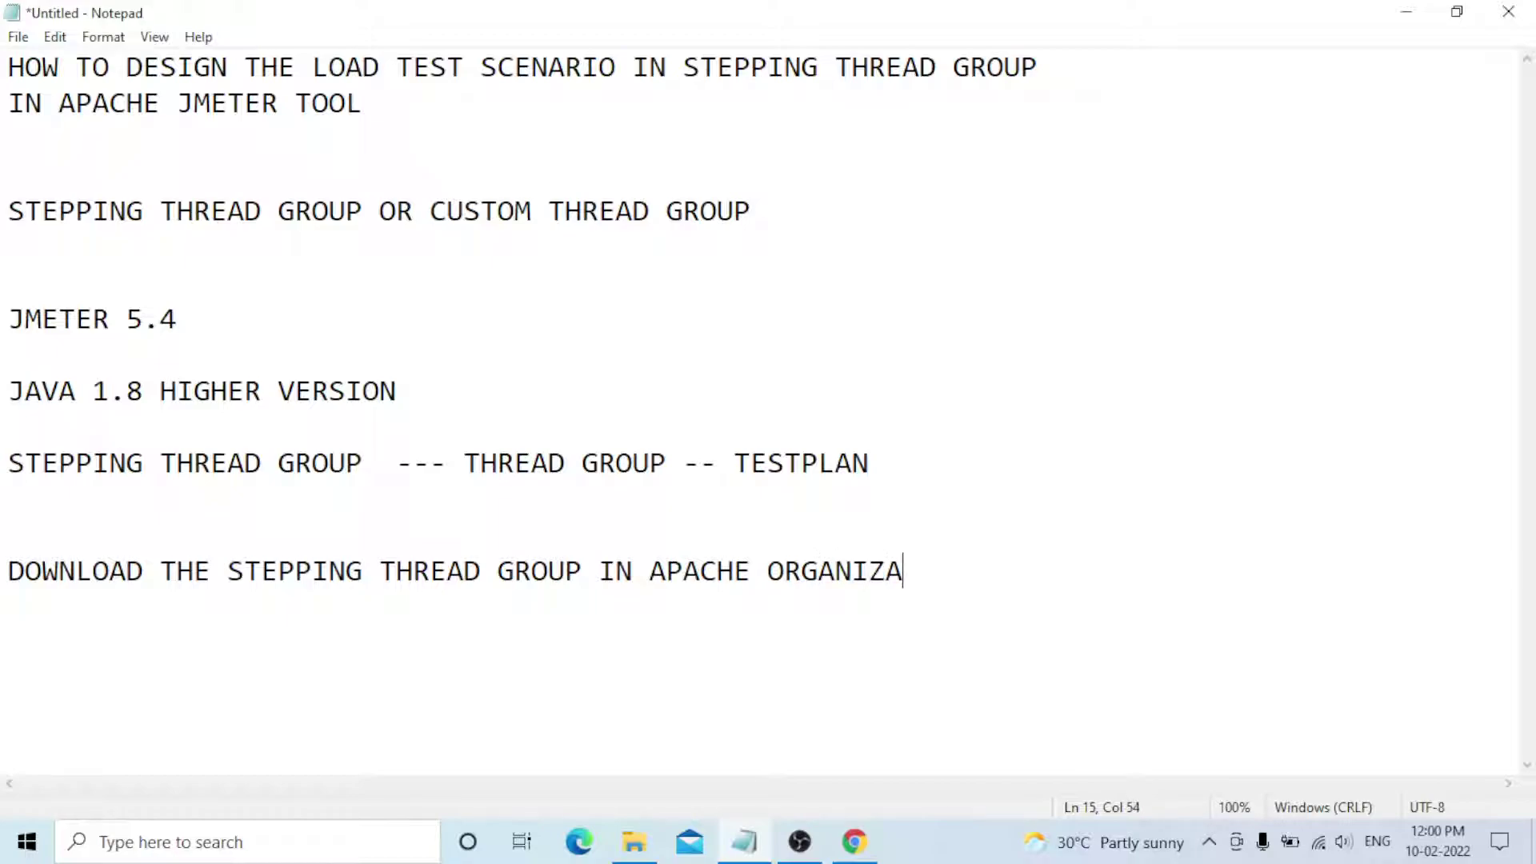
pyautogui.write('TION WE')
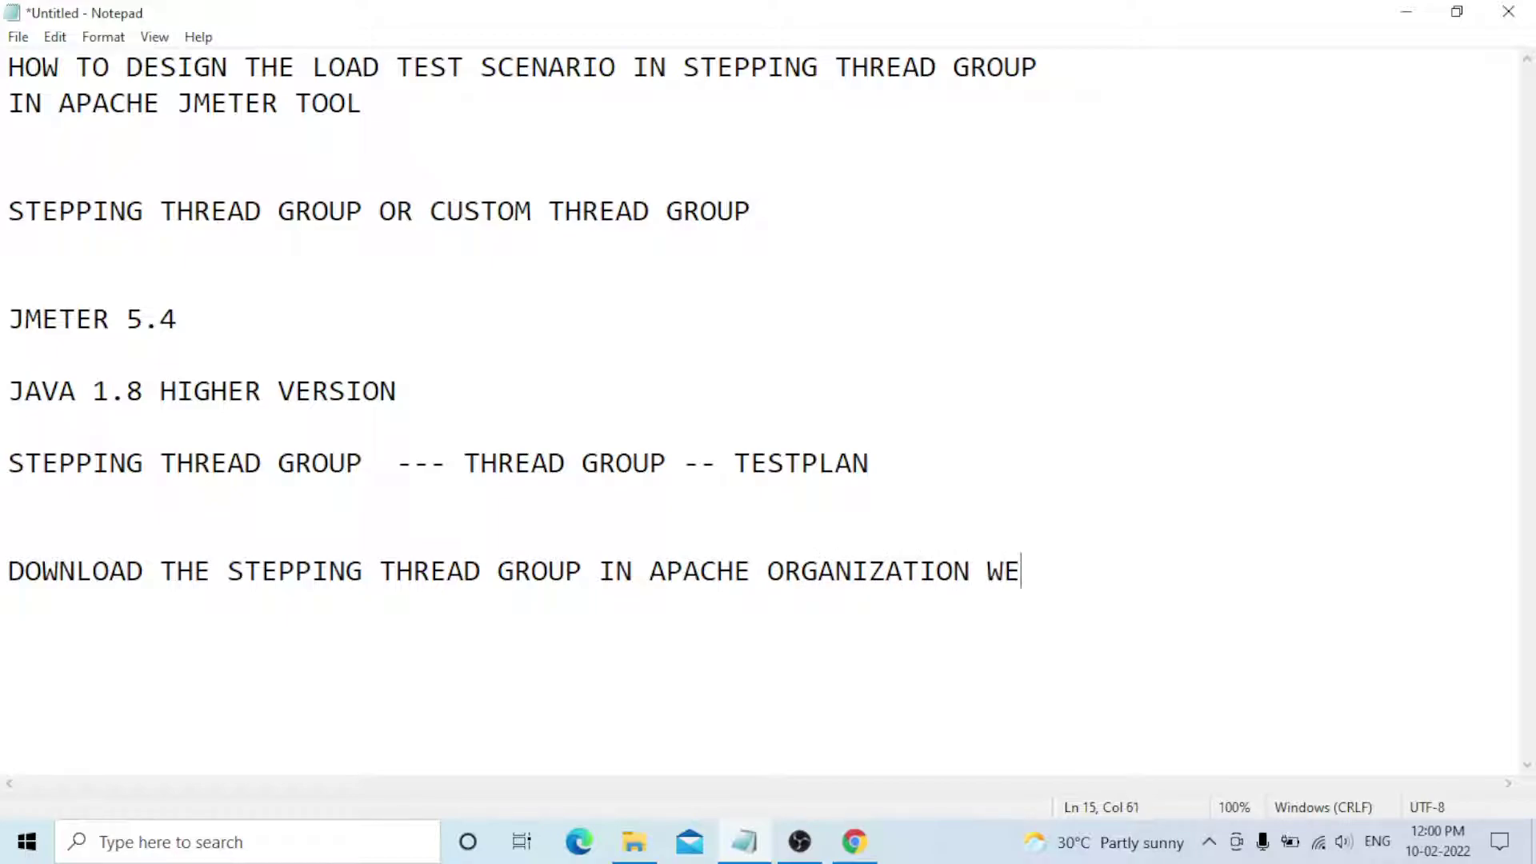
pyautogui.write('B SITE LIB')
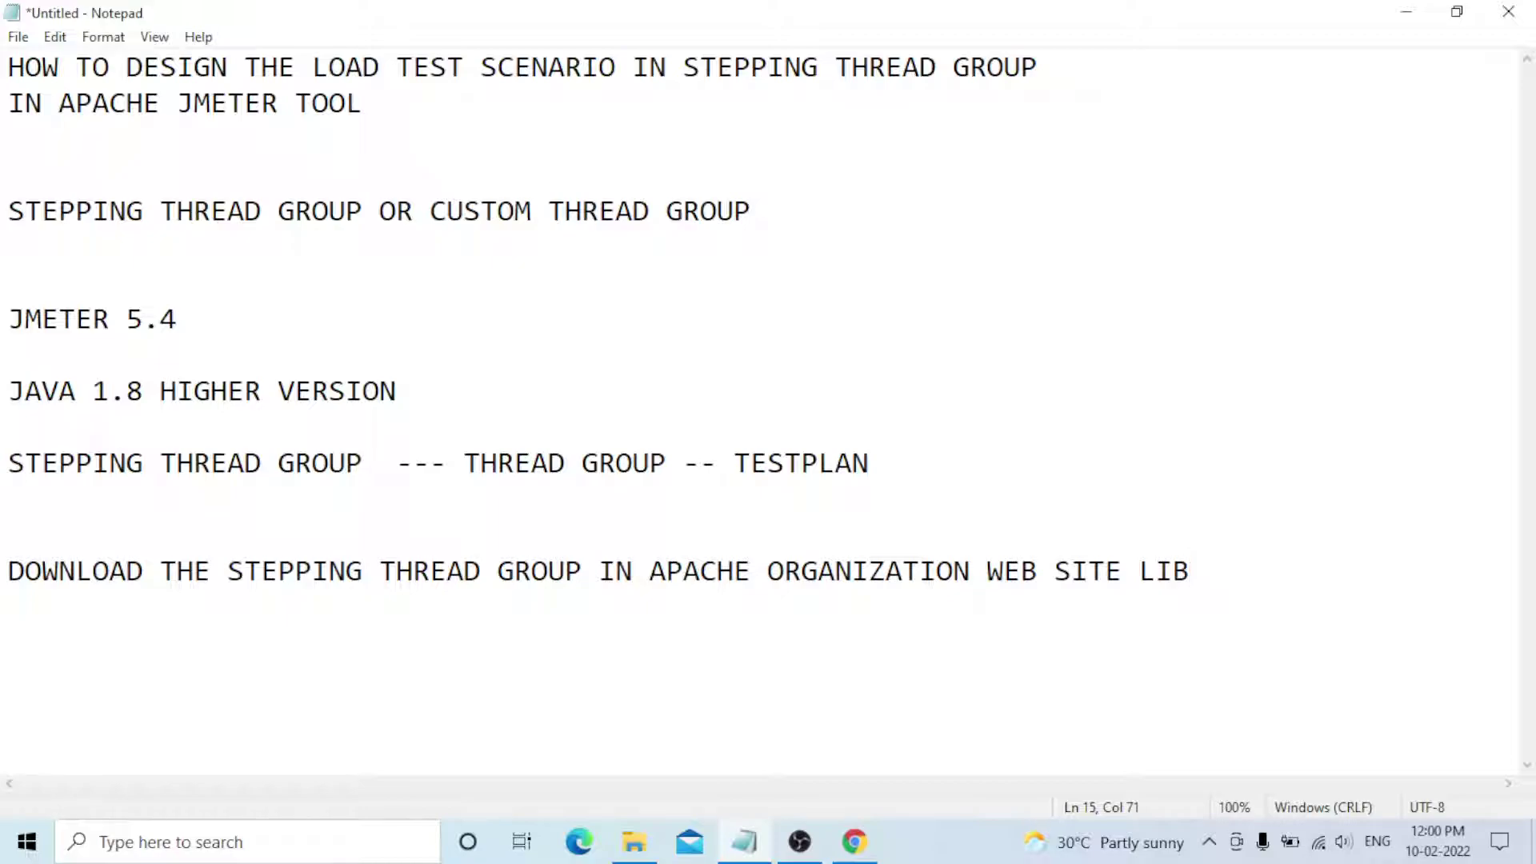
pyautogui.write(' EXT FOLDERS')
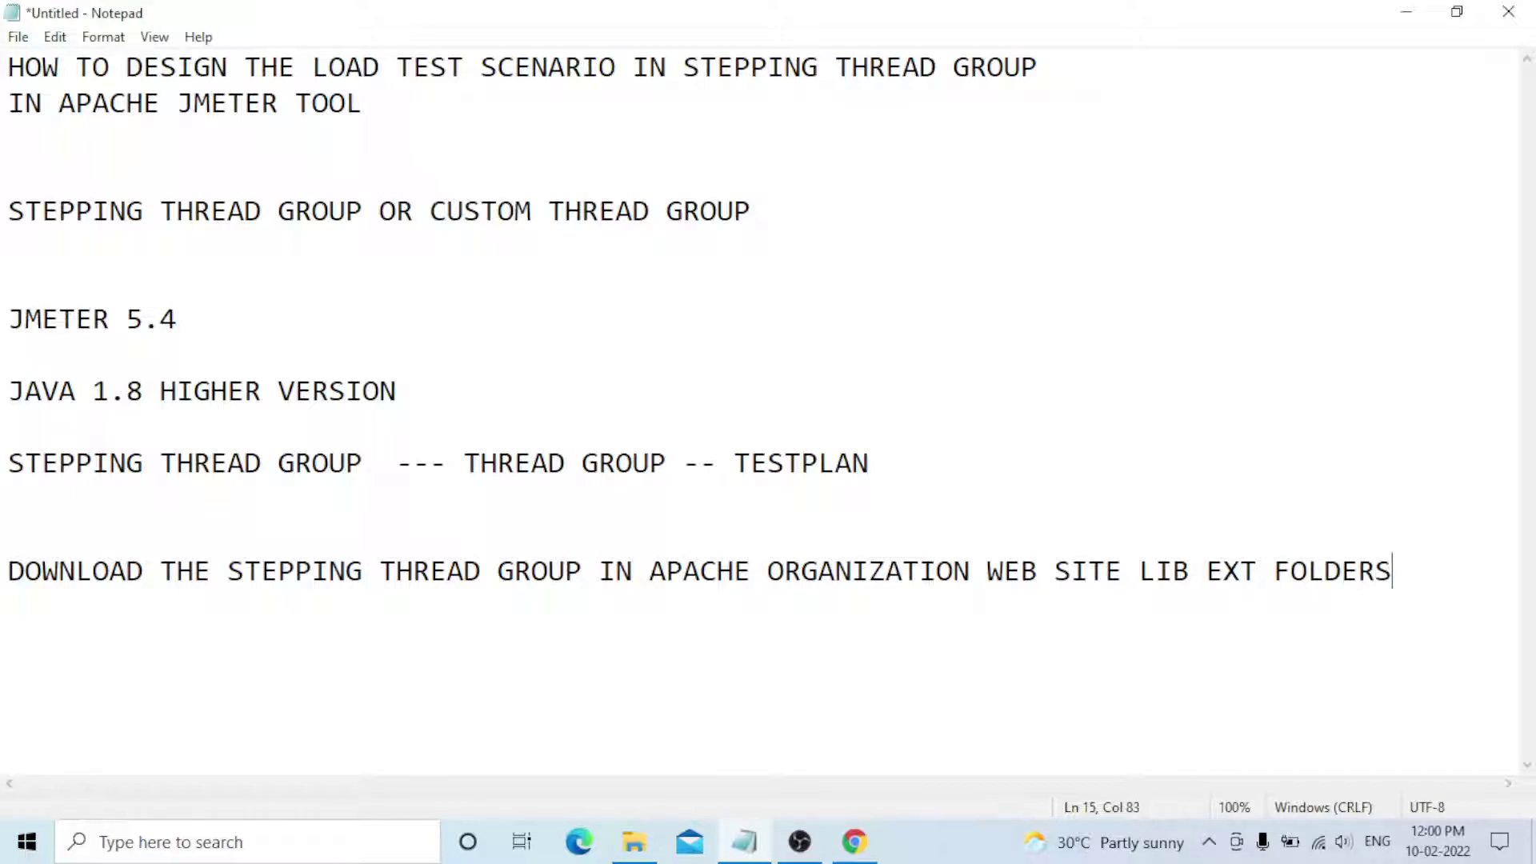
pyautogui.press('Return')
pyautogui.press('Return')
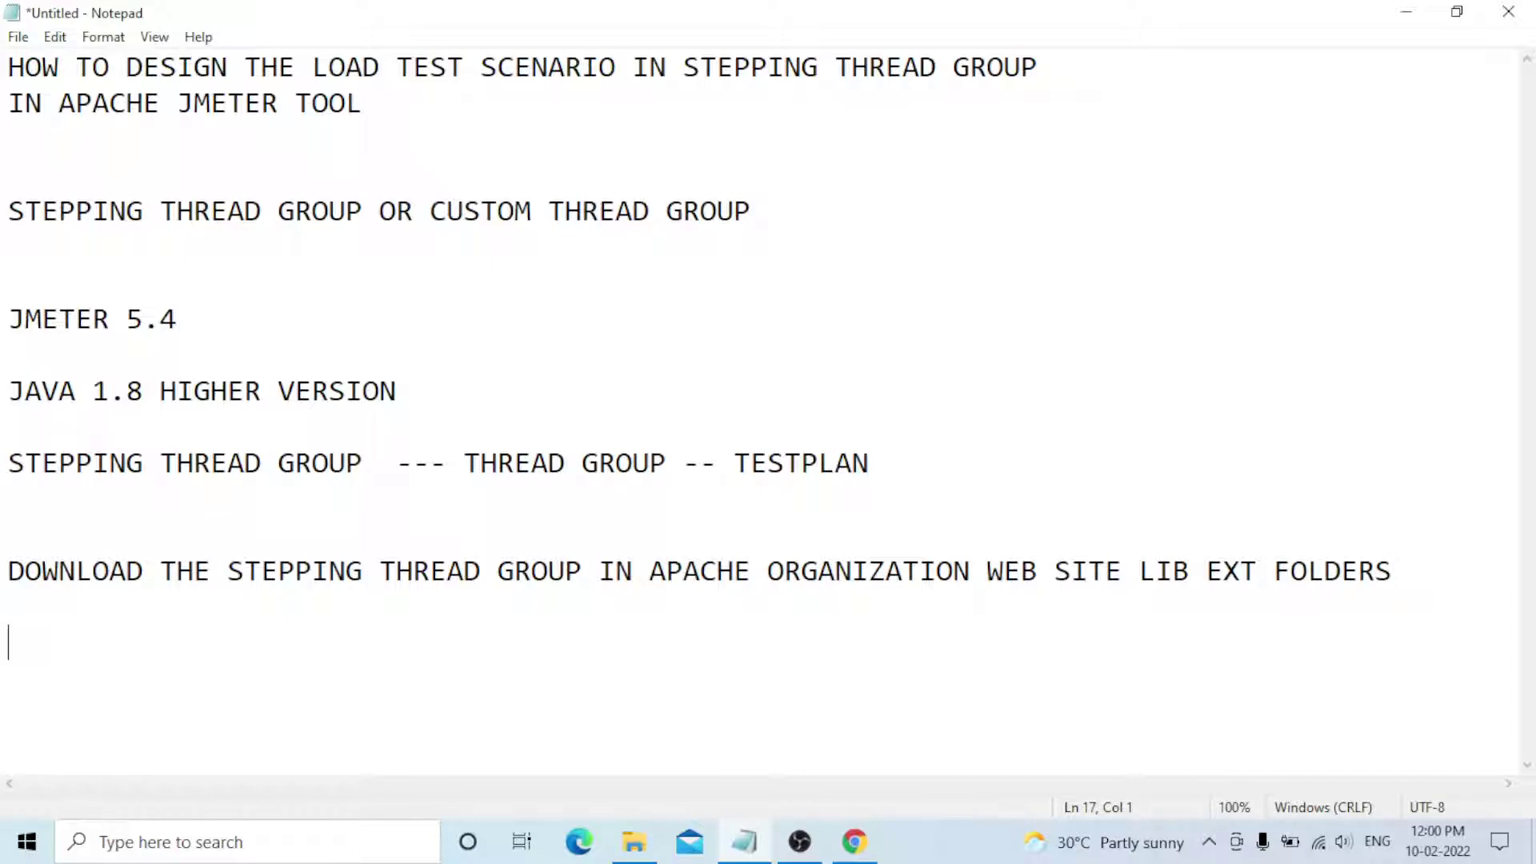
# - Open Command Prompt and run the JAVA command to display its usage help
pyautogui.click(241, 854)
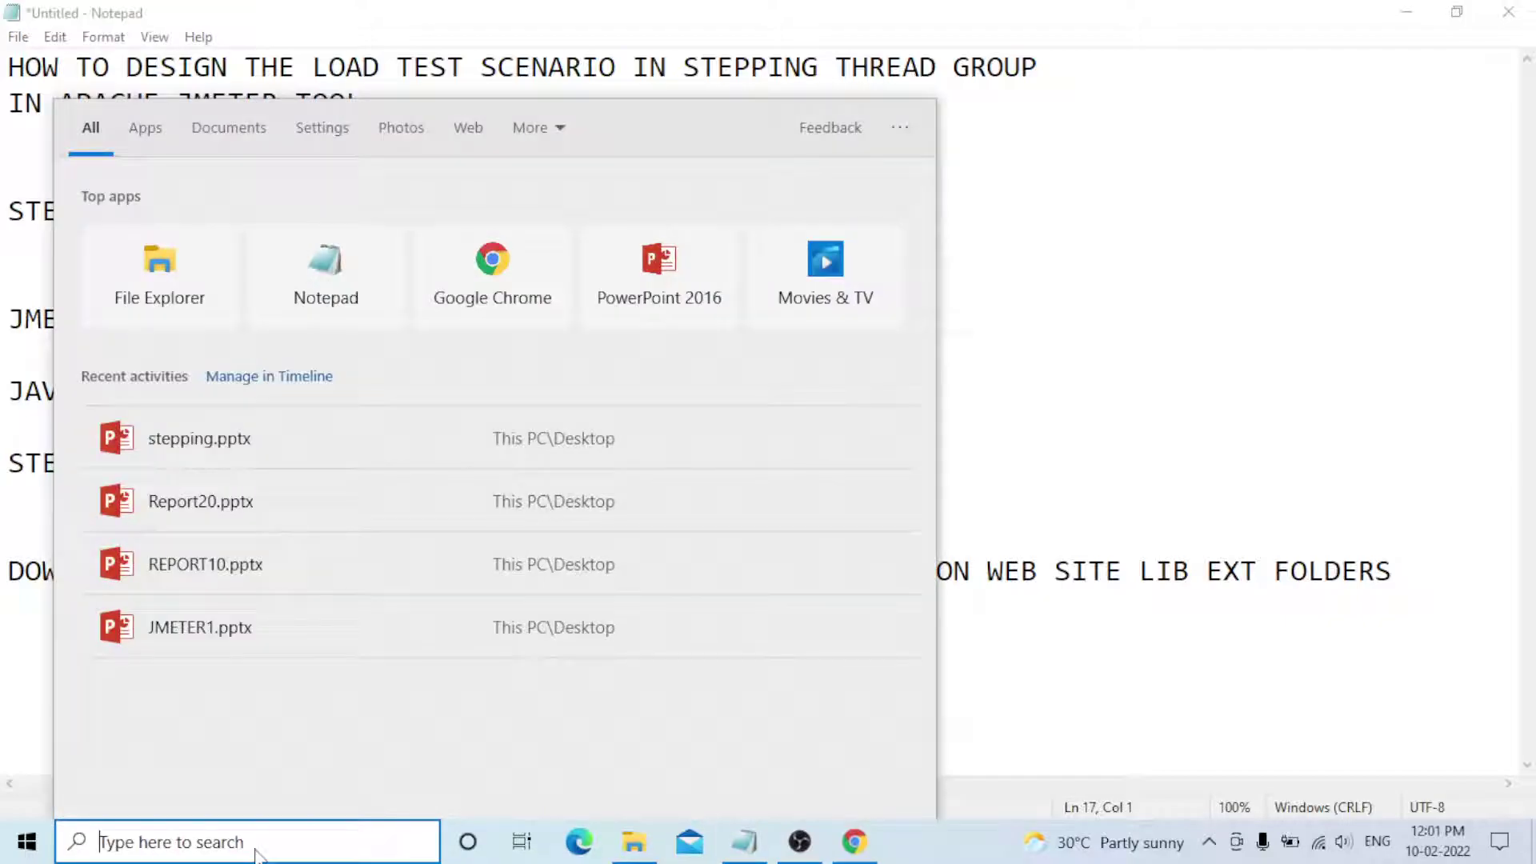
pyautogui.write('CMD')
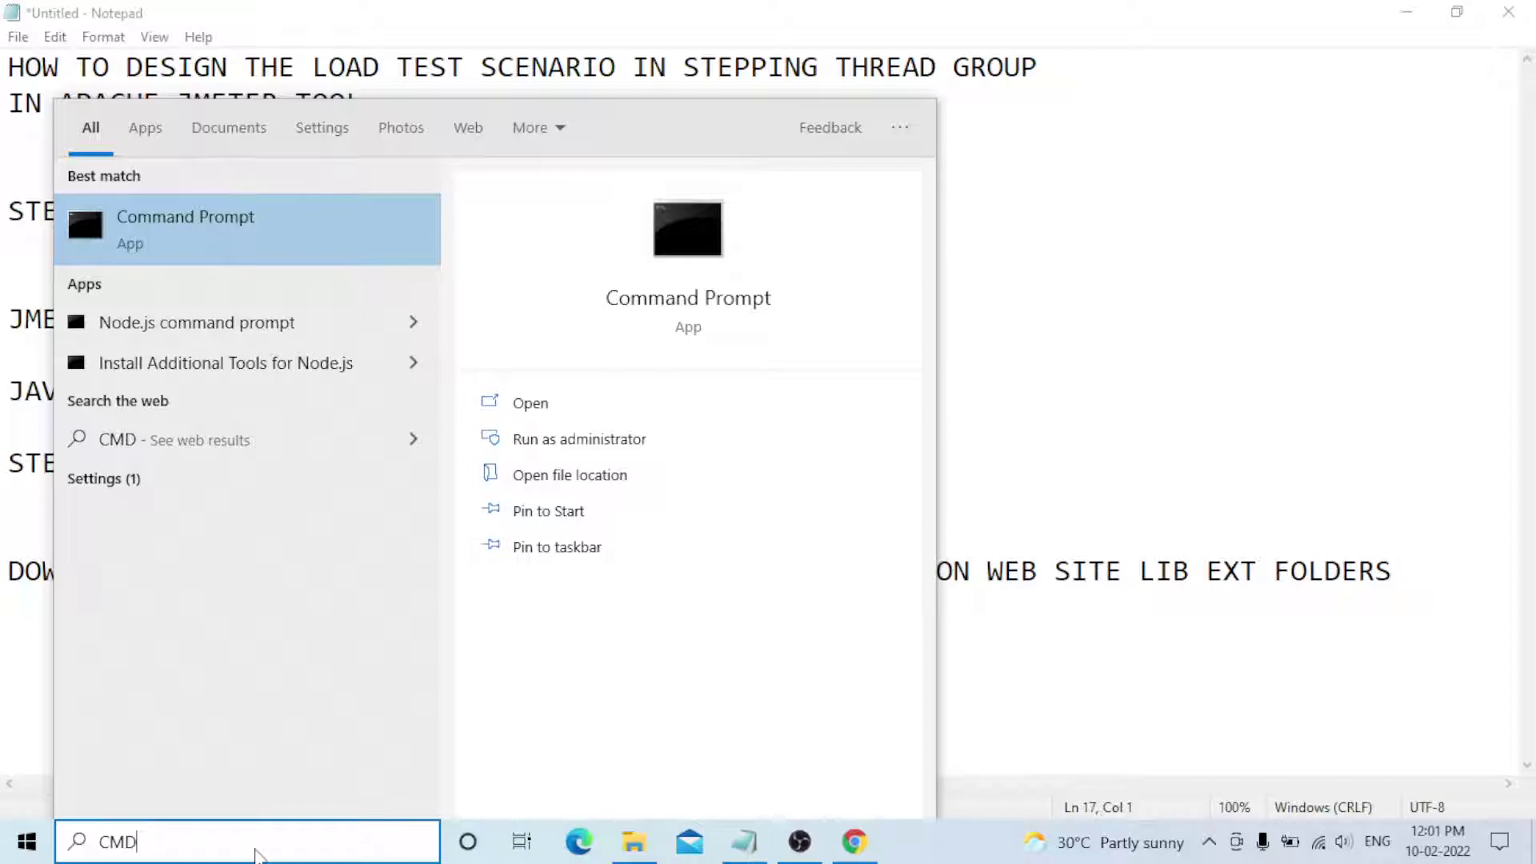
pyautogui.press('Return')
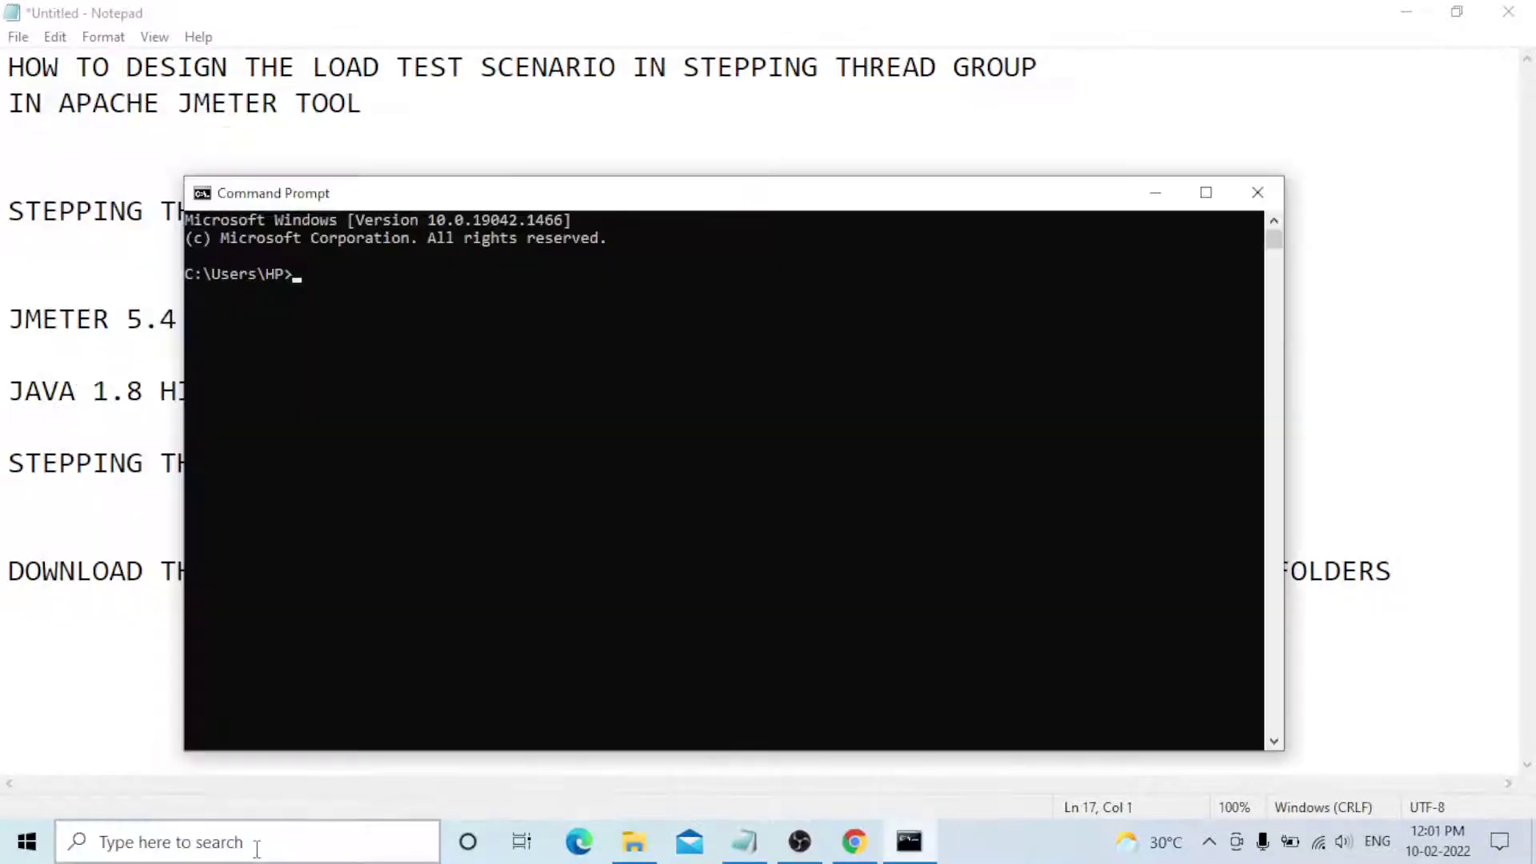
pyautogui.write('JAVA')
pyautogui.press('Return')
# - Try to query the installed Java version with the uppercase command JAVA -VERSION
pyautogui.write('JAVA -VER')
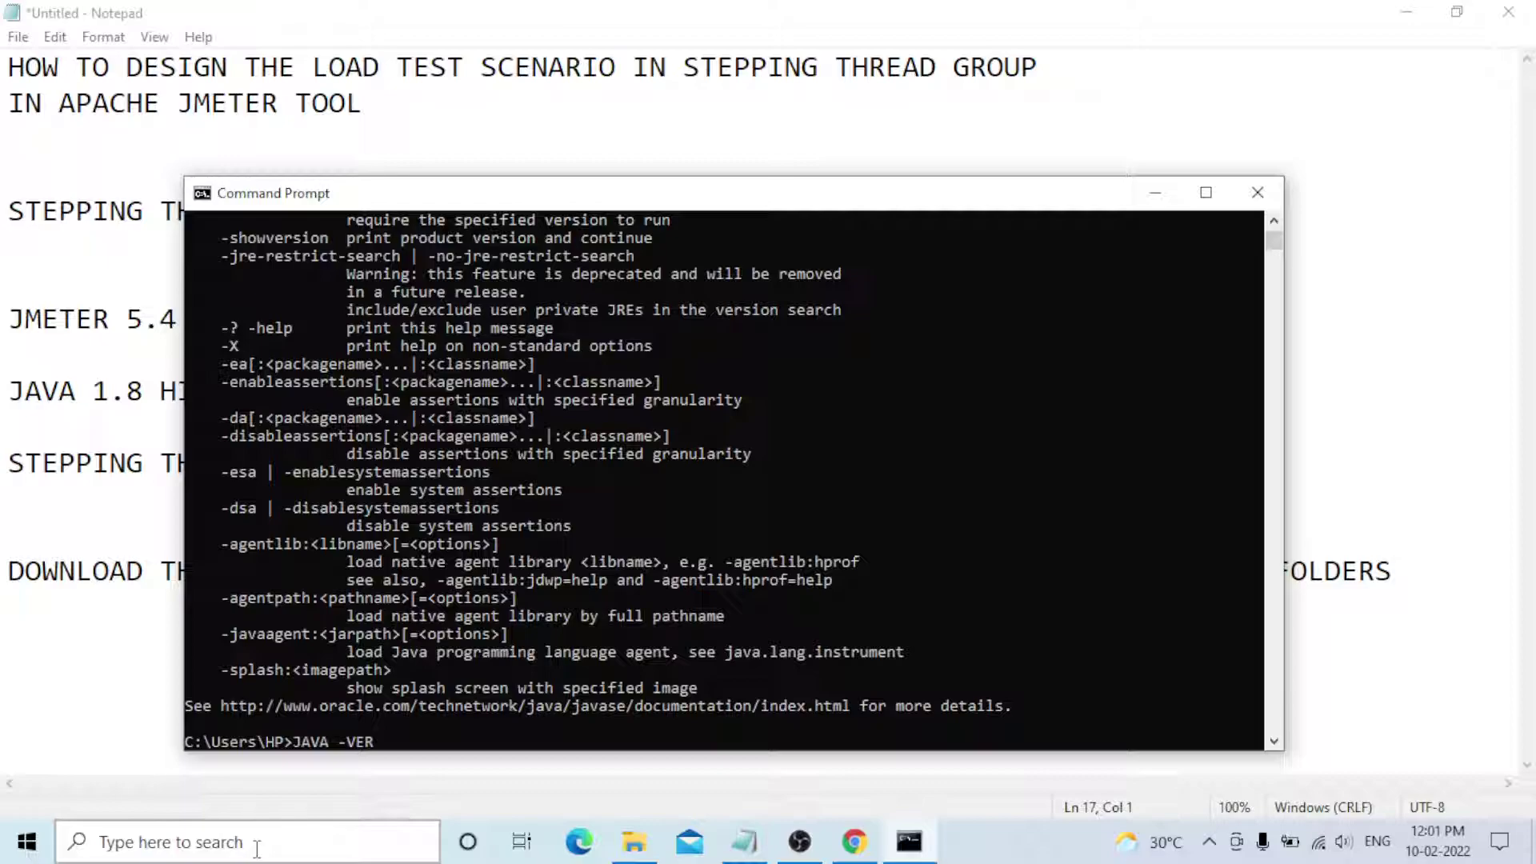
pyautogui.write('SION')
pyautogui.press('Return')
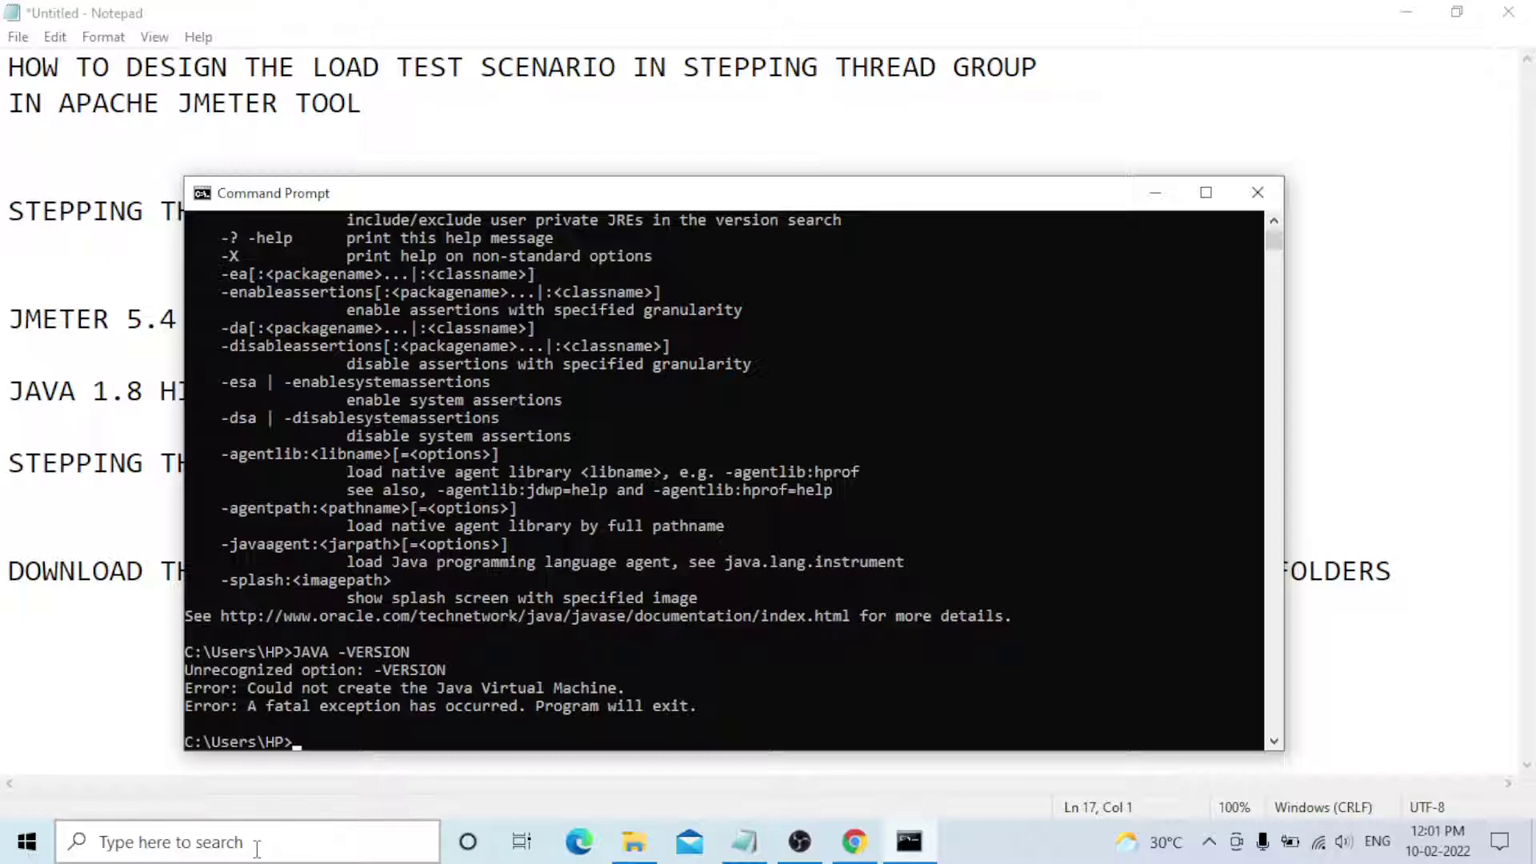
# - Check the installed Java version with the lowercase command java -version, and close Command Prompt
pyautogui.write('java')
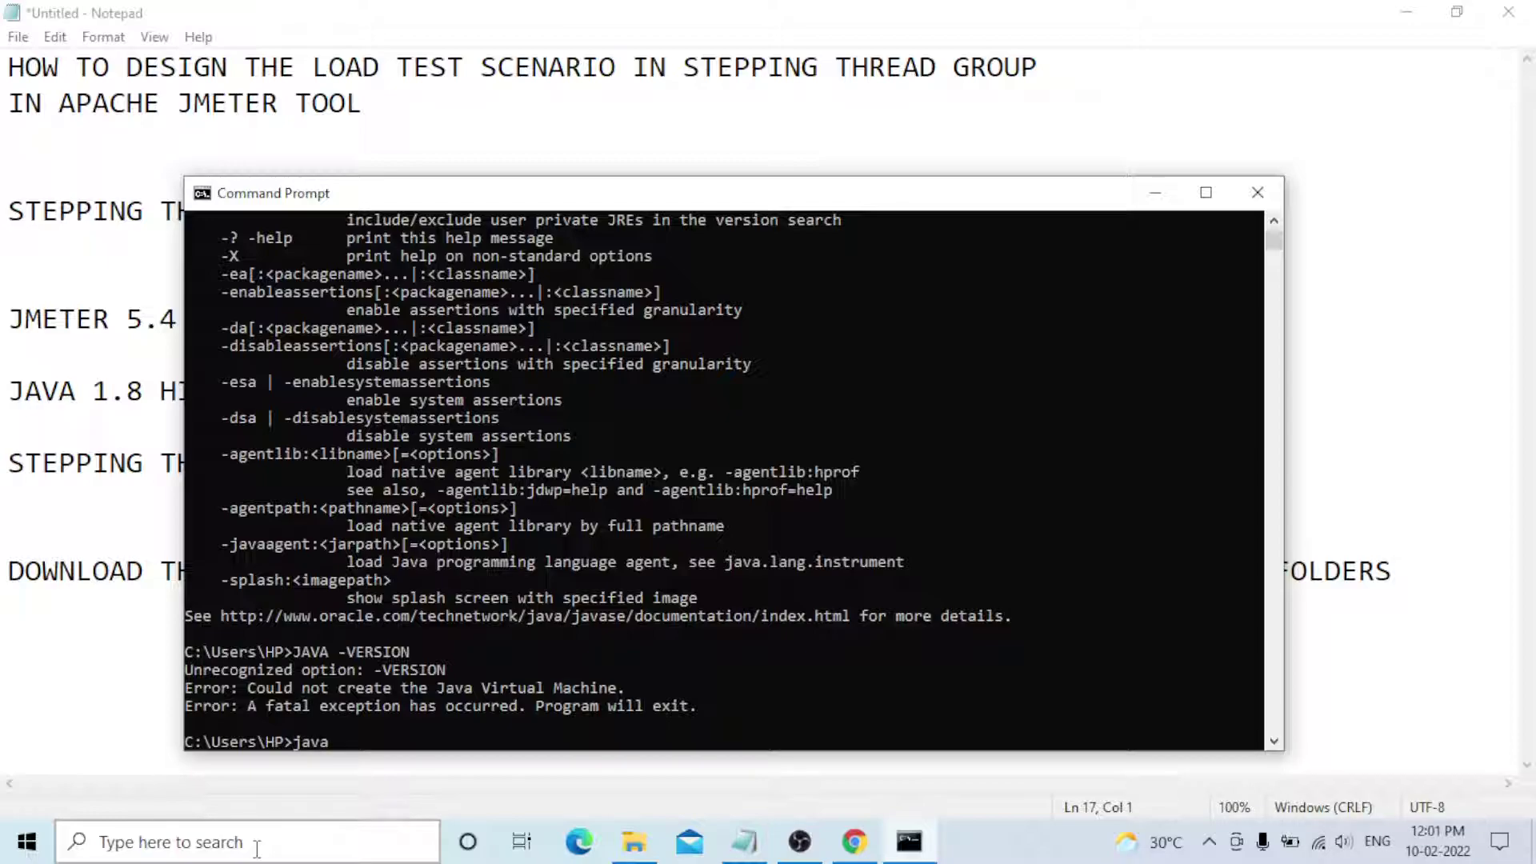
pyautogui.write(' -version')
pyautogui.press('Return')
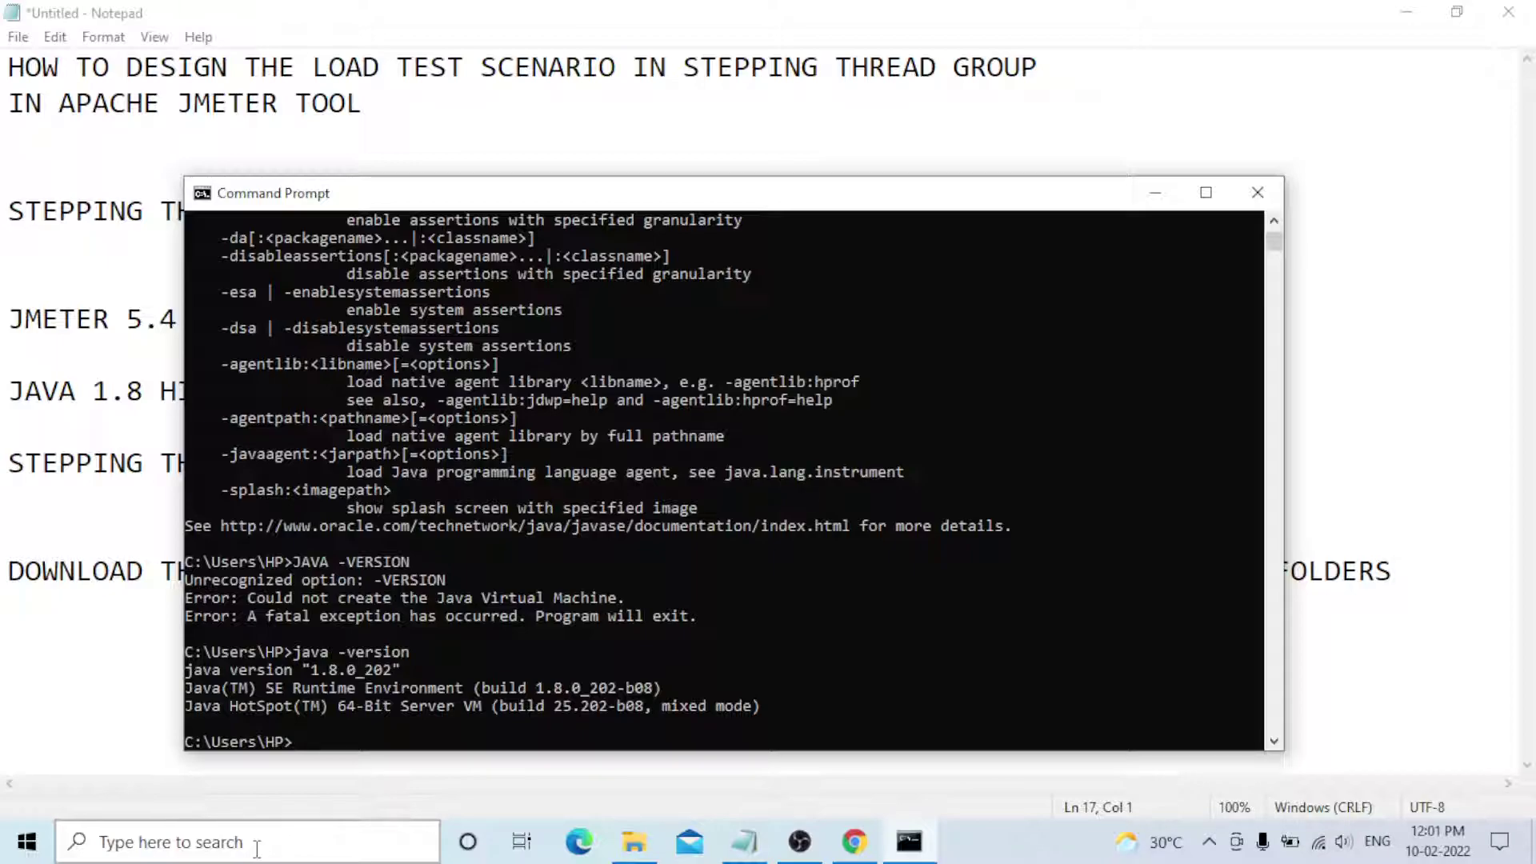
pyautogui.press('XF86MonBrightnessDown')
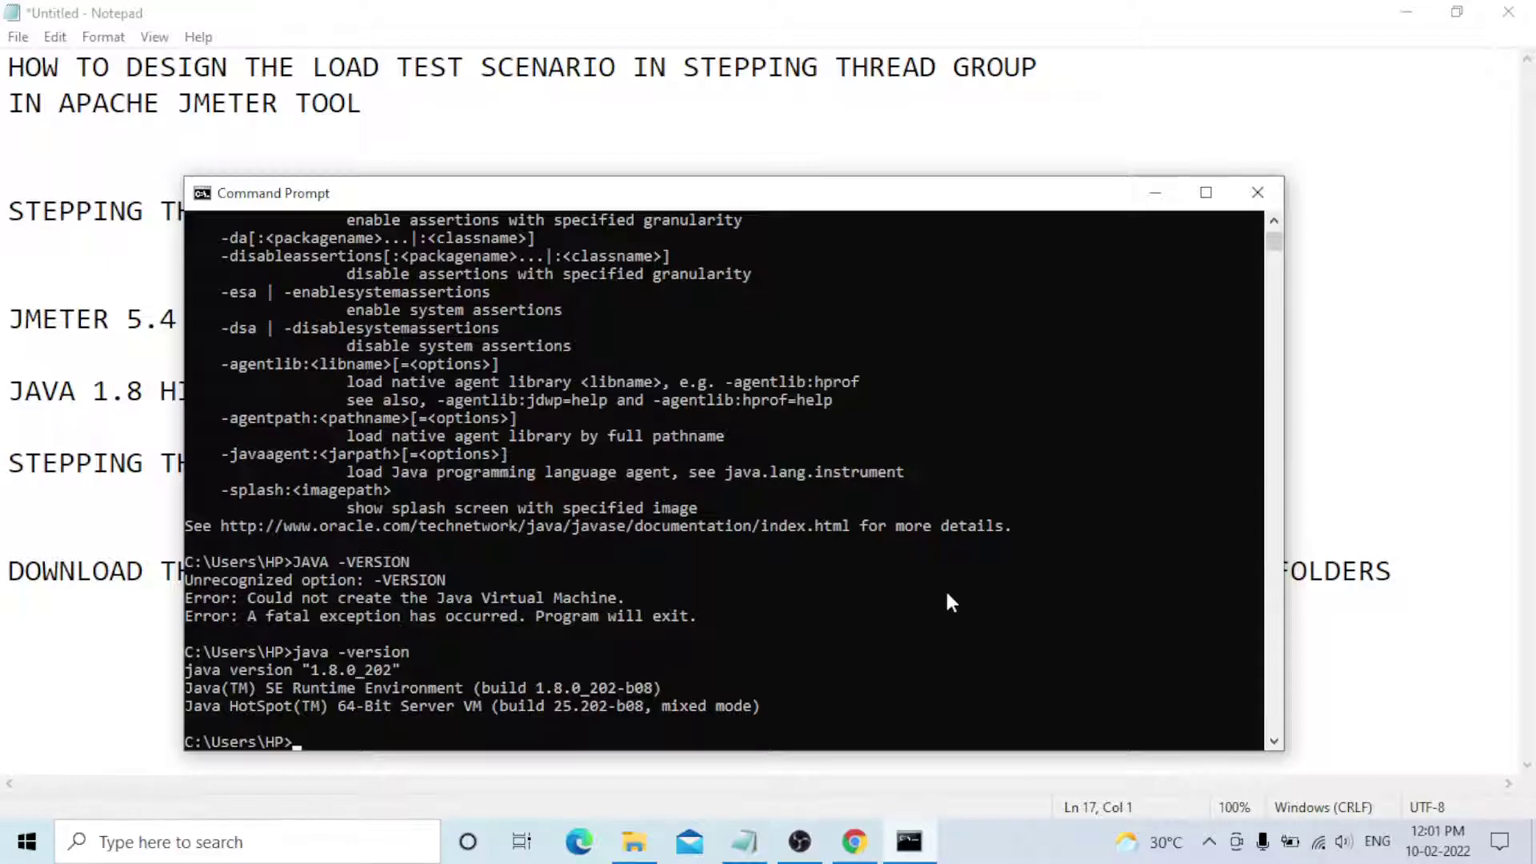
pyautogui.click(1257, 191)
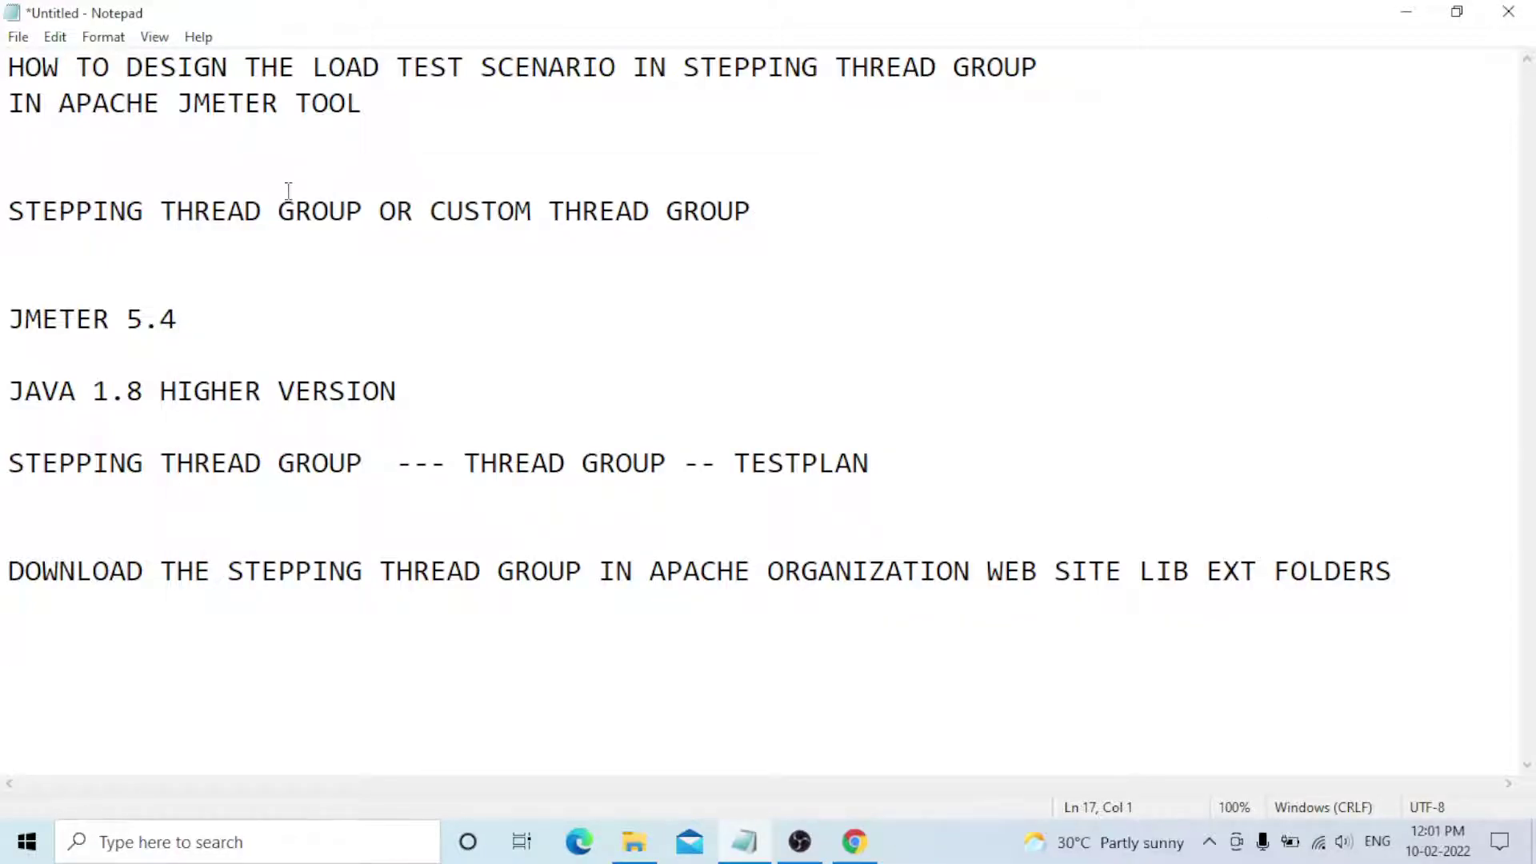
# - Switch to Chrome, search Google for "stepping thread group in jmeter" and look through the results
pyautogui.click(854, 842)
pyautogui.click(607, 472)
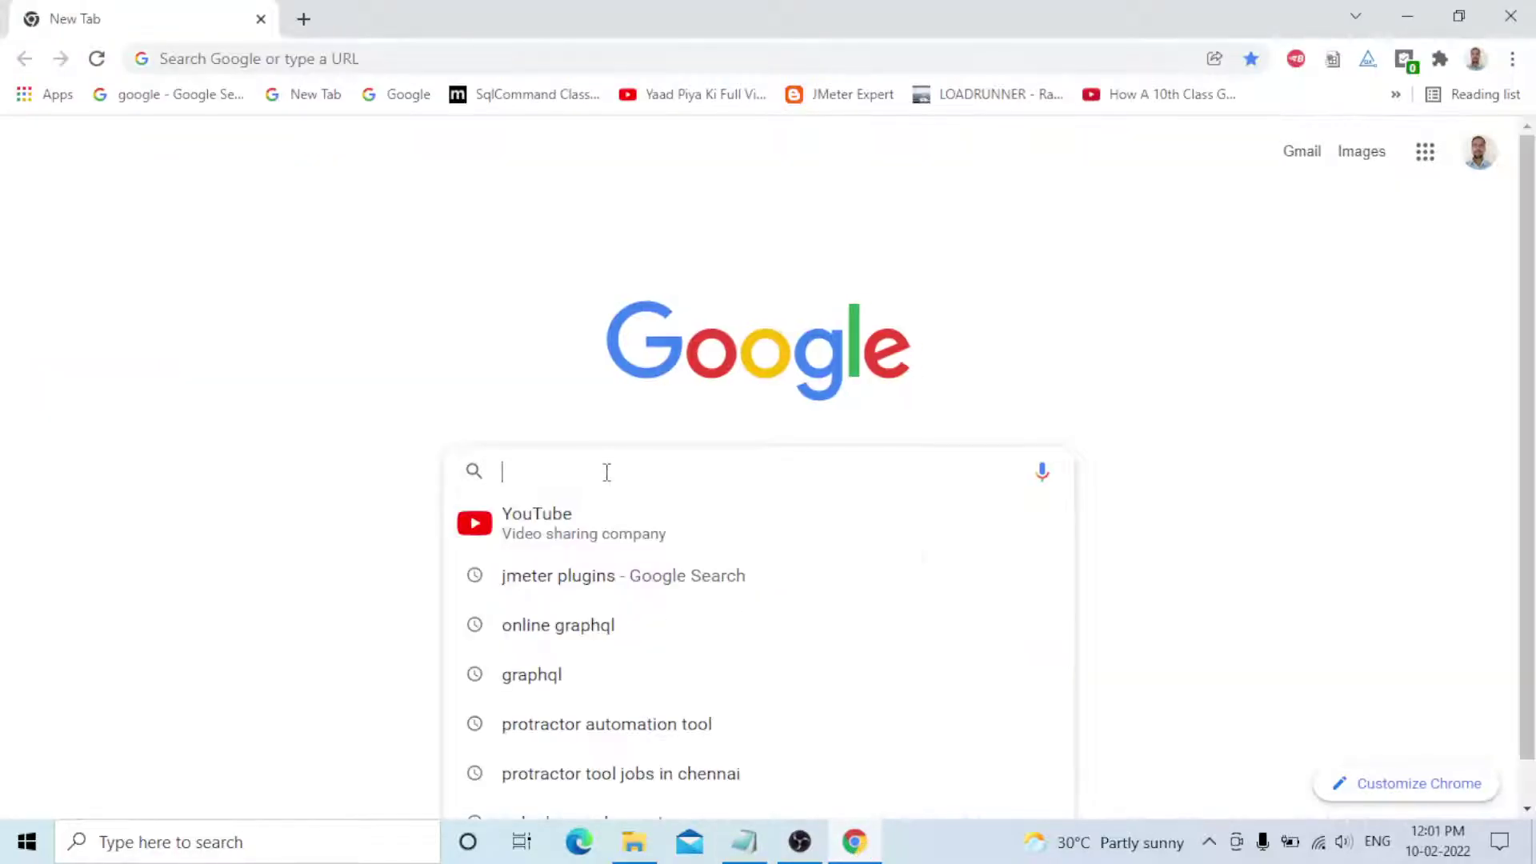
pyautogui.write('ste')
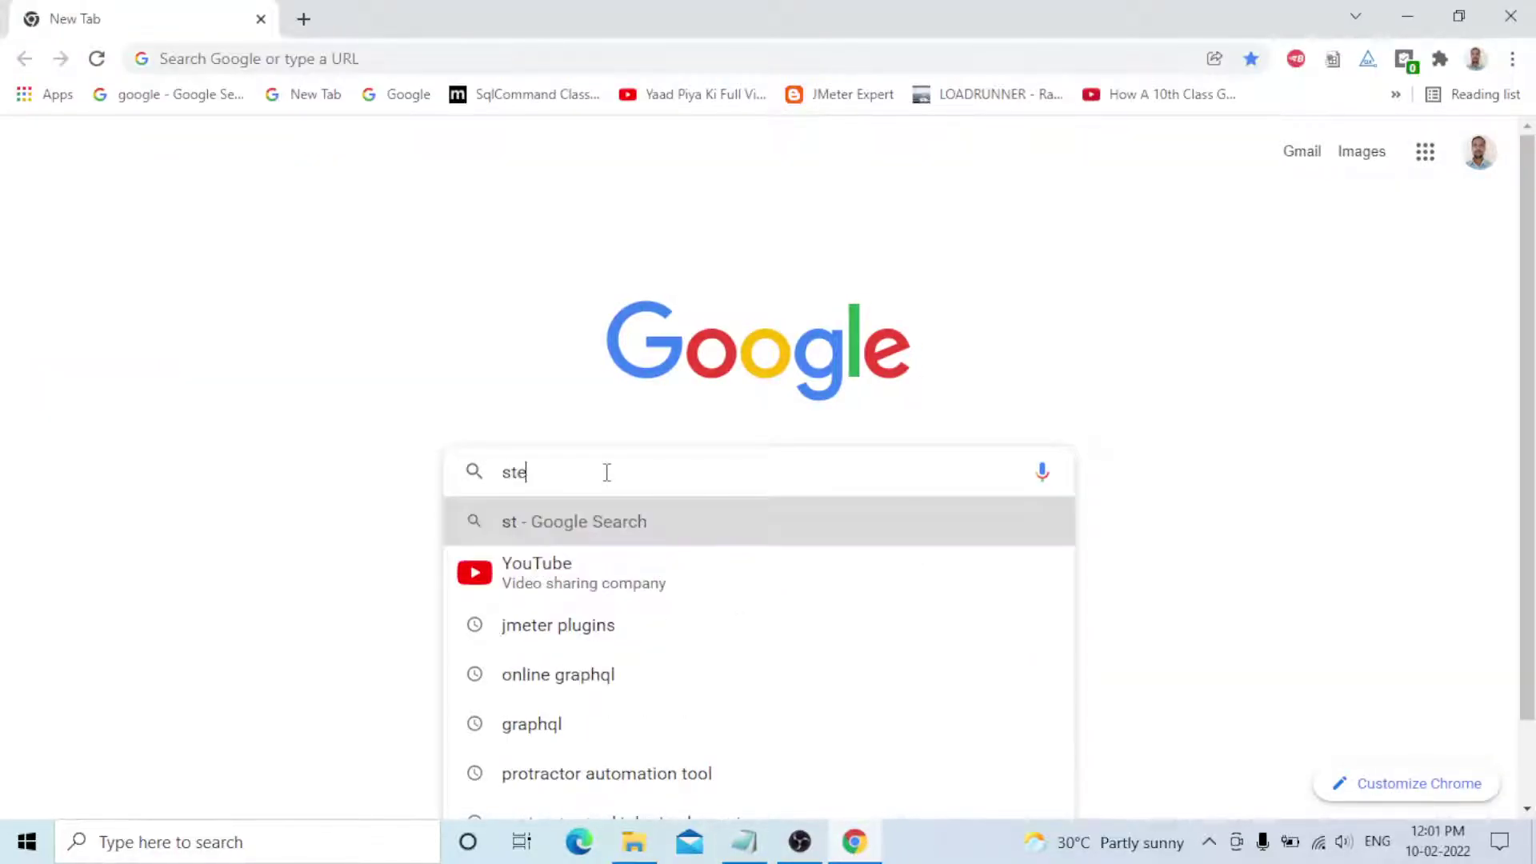
pyautogui.write('pping')
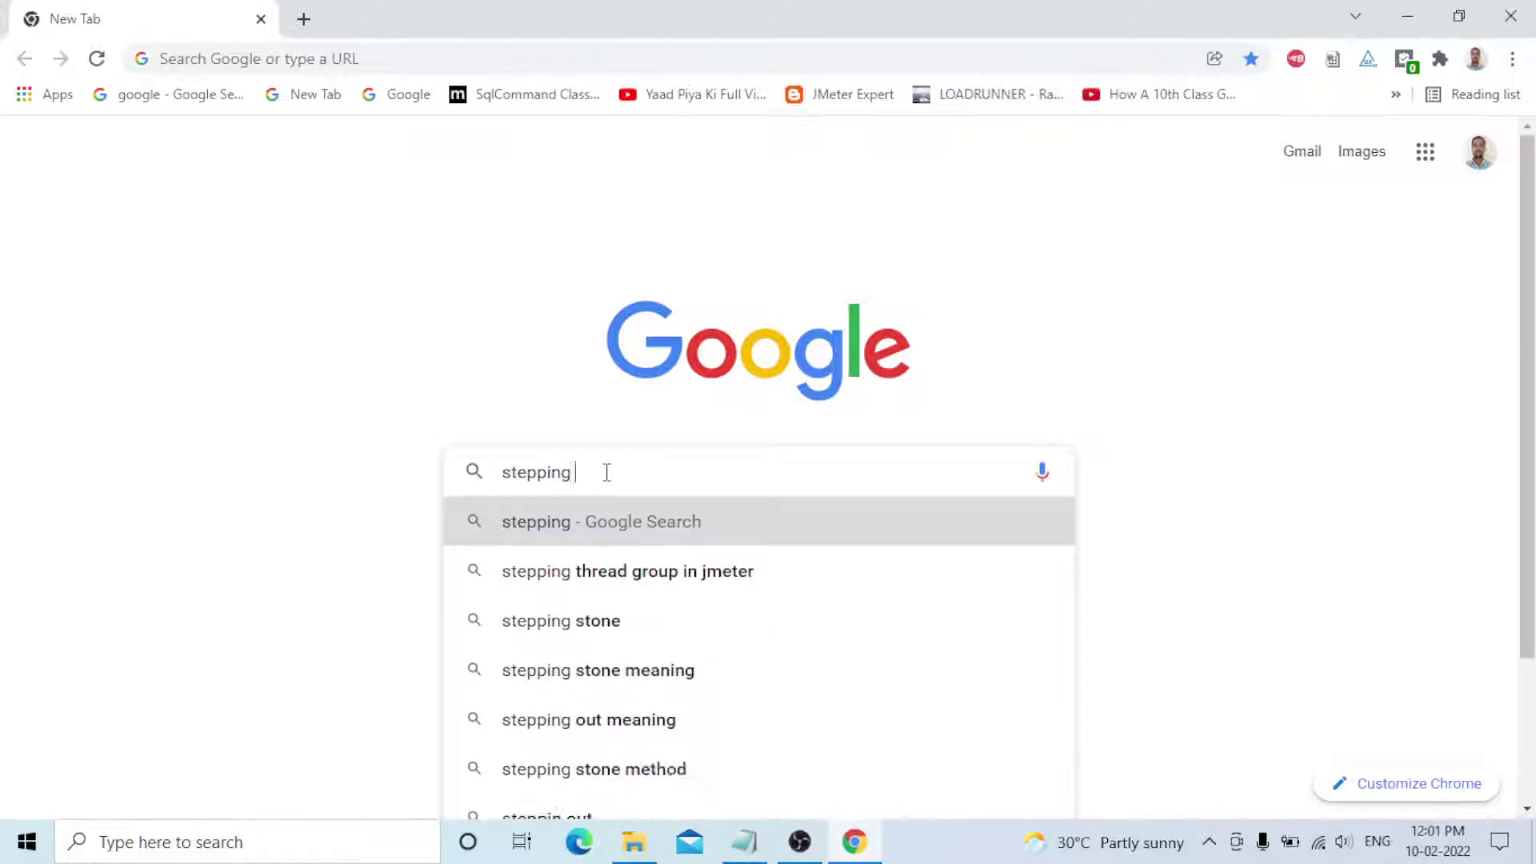
pyautogui.write(' thr')
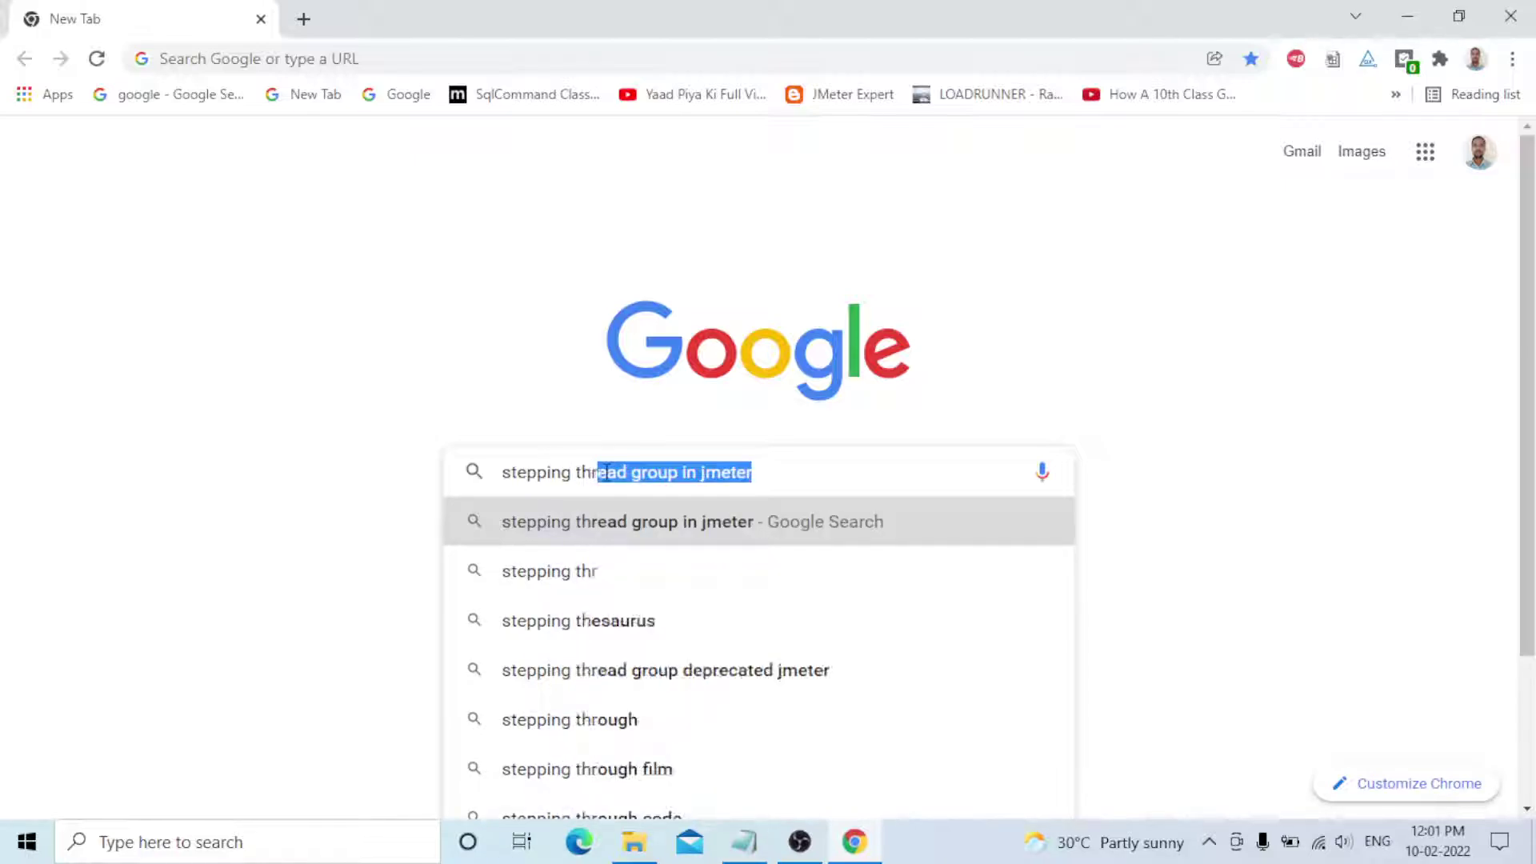
pyautogui.write('ead')
pyautogui.press('Right')
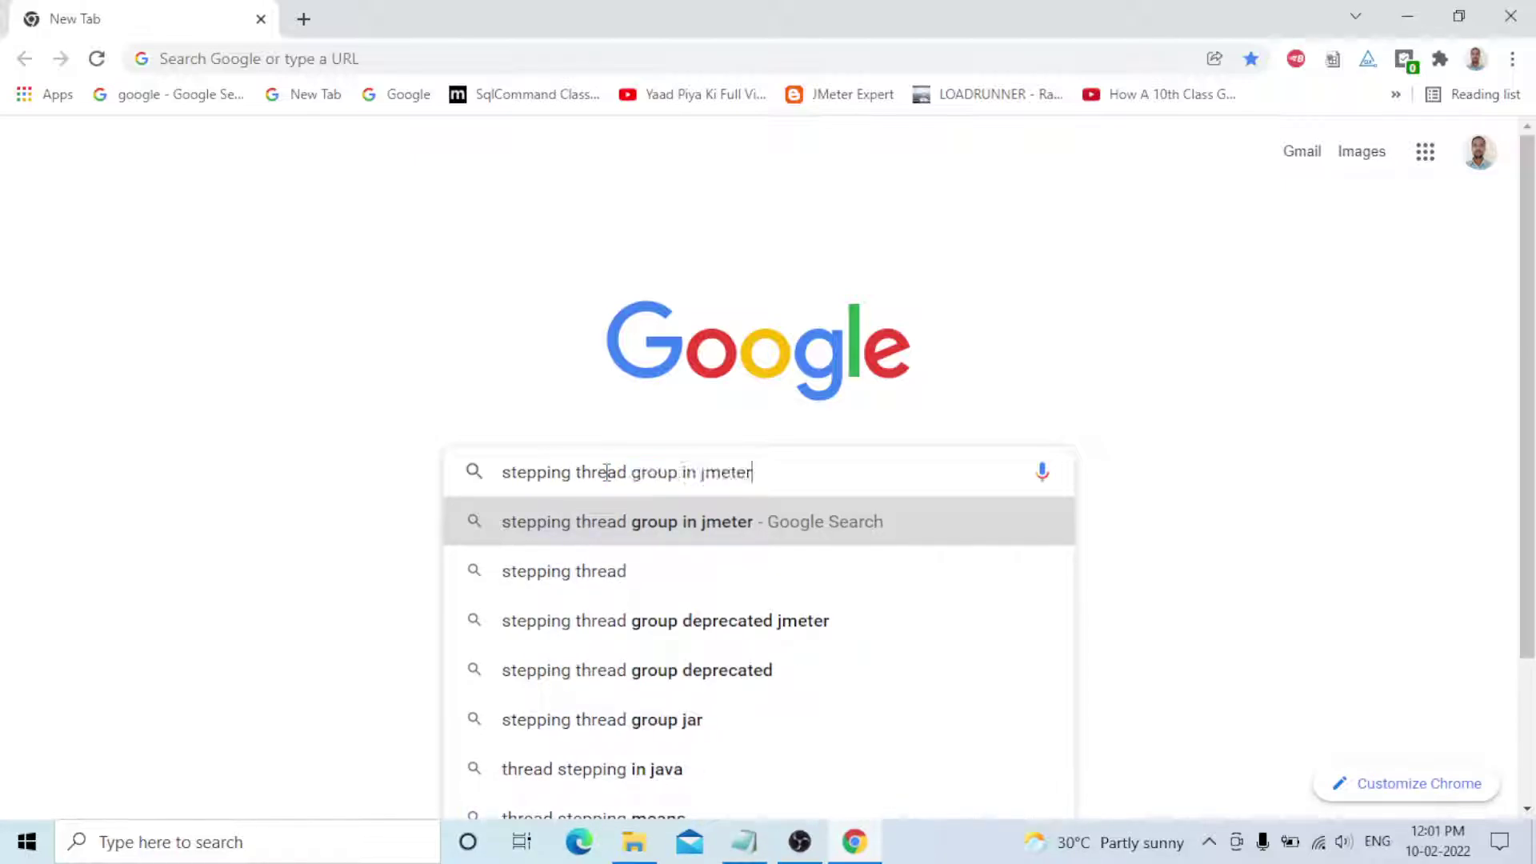
pyautogui.press('Return')
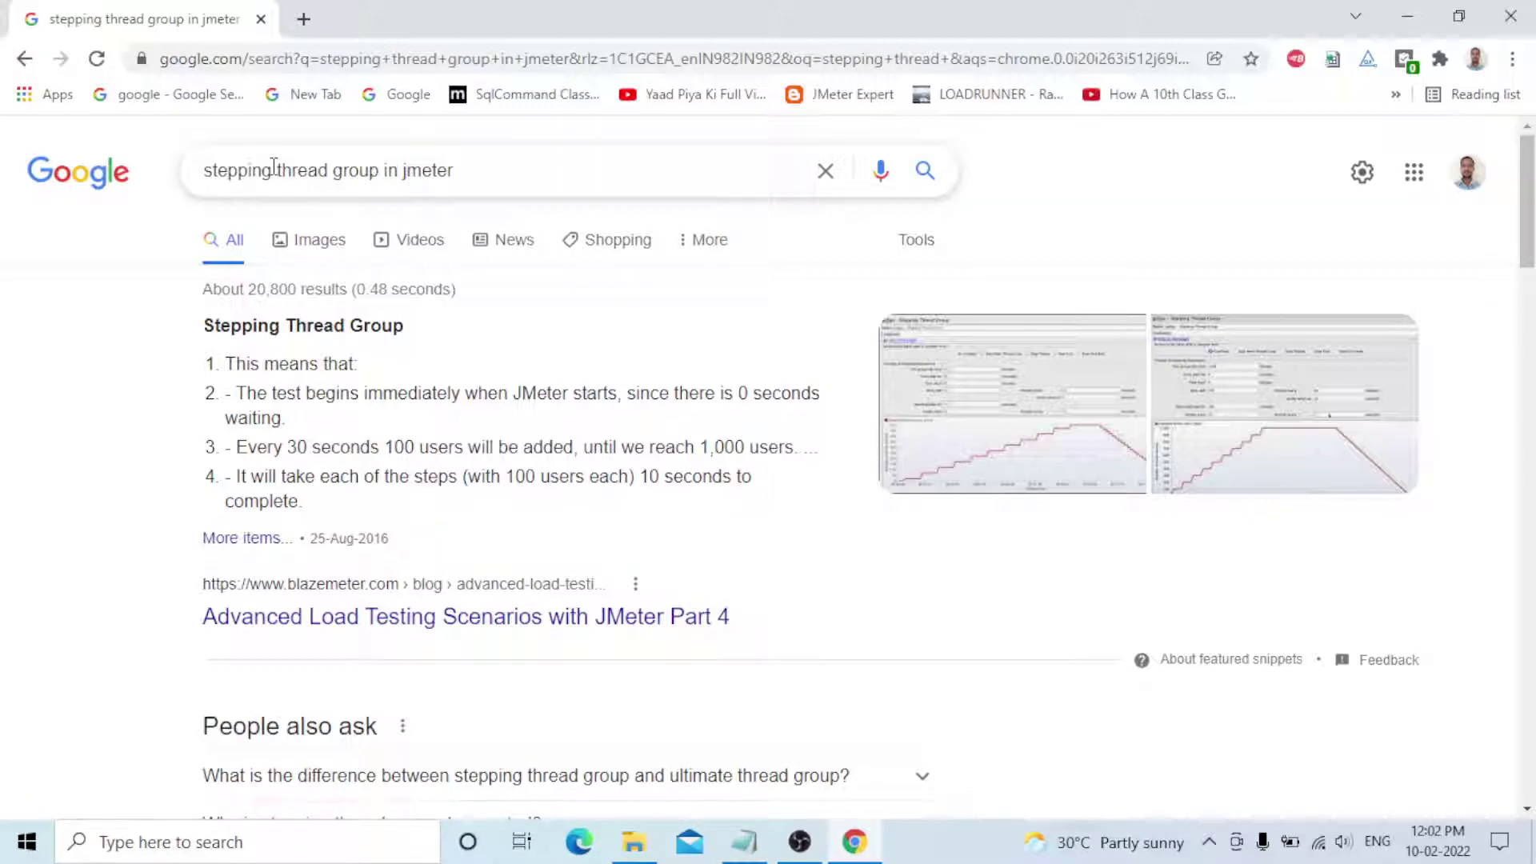
pyautogui.scroll(-6, 381, 593)
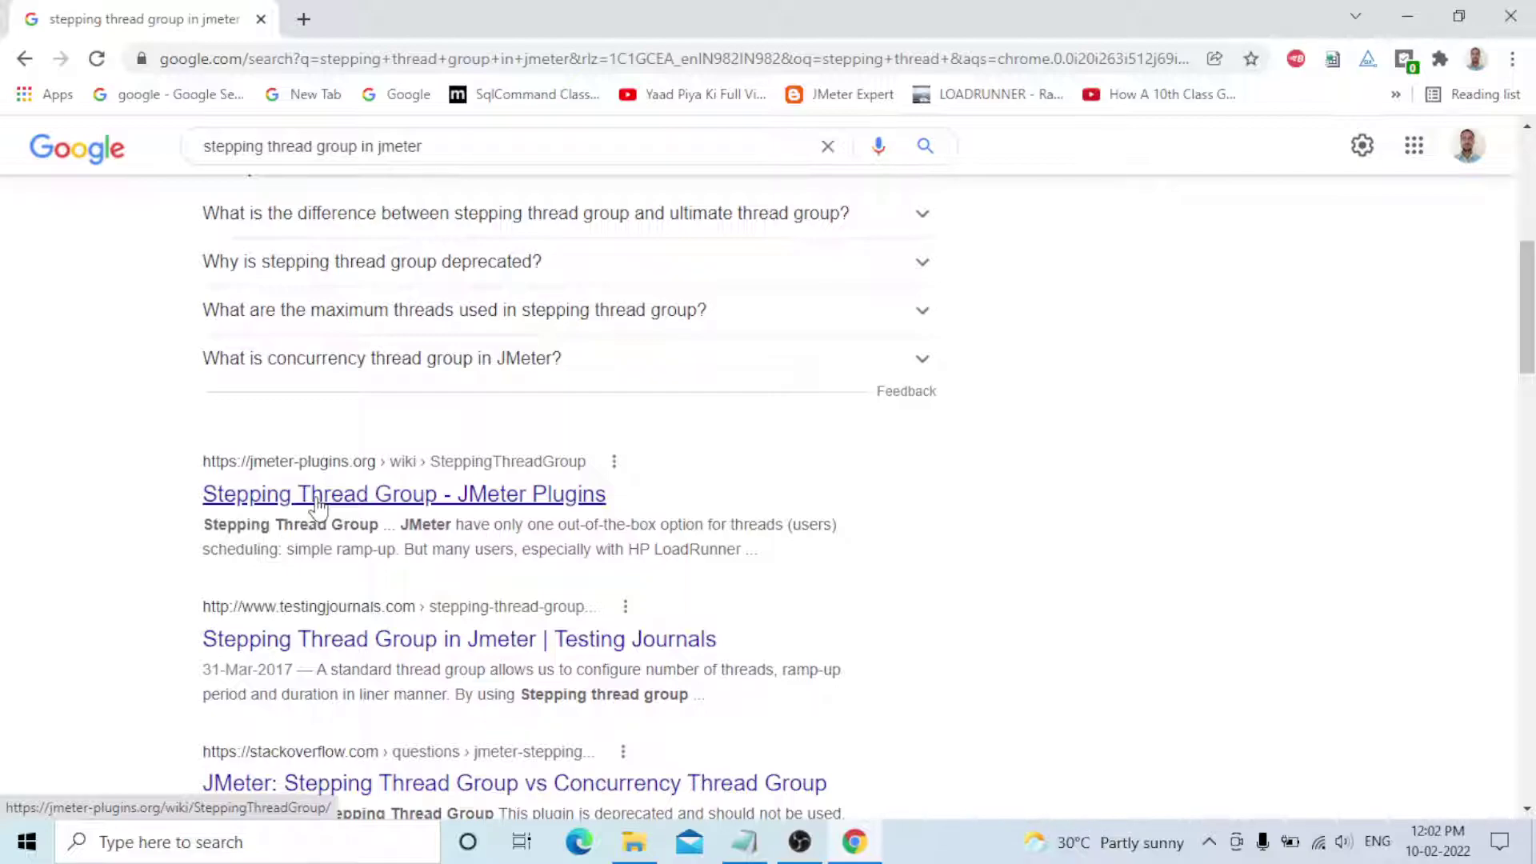
# - Search Google for "jmeter plugins" and open the JMeter-Plugins.org site
pyautogui.press('/')
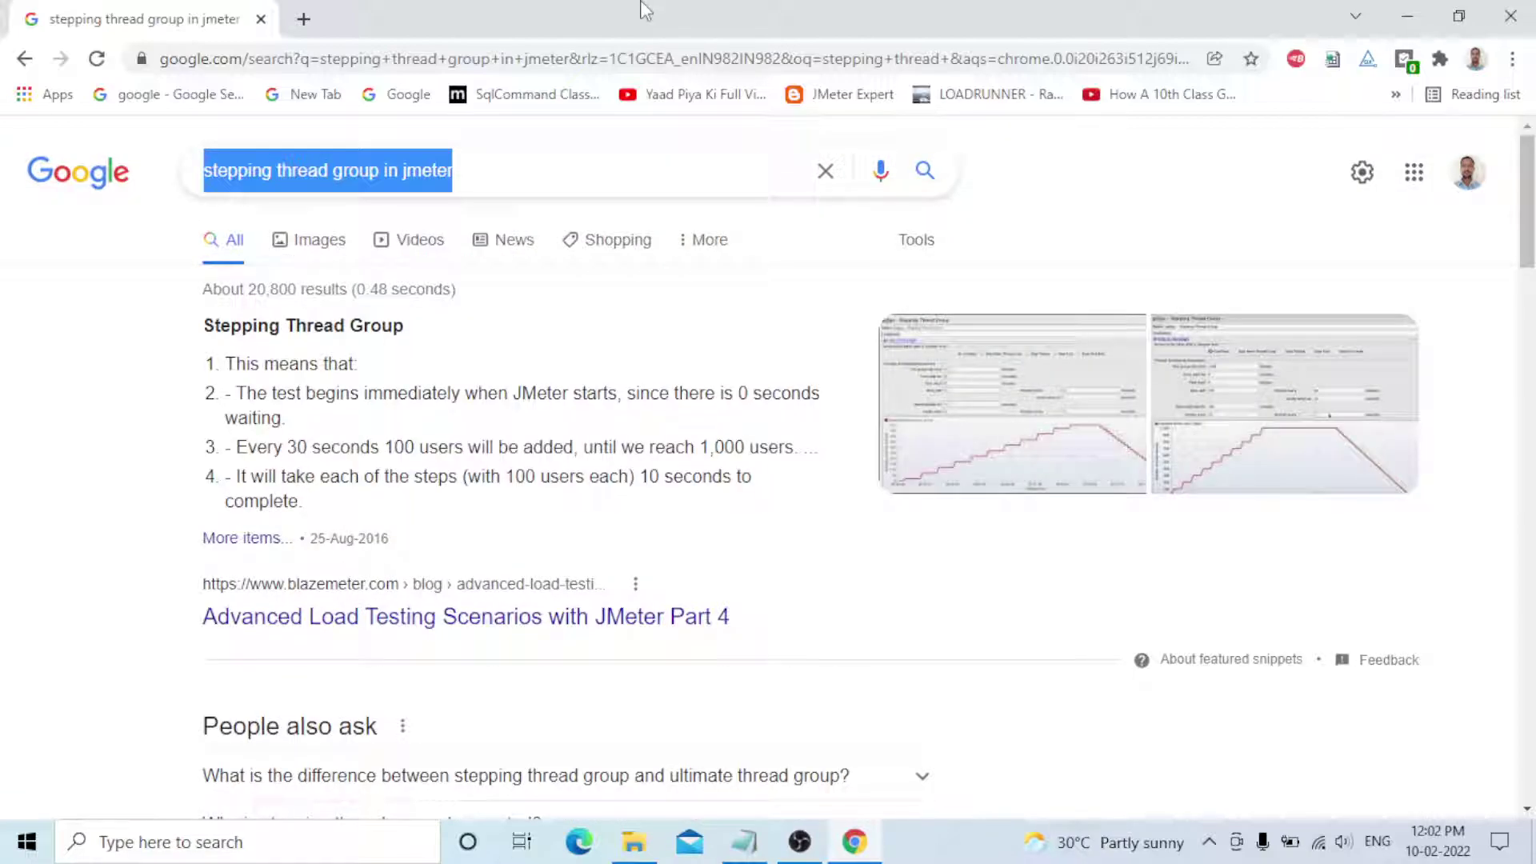
pyautogui.write('jmeter')
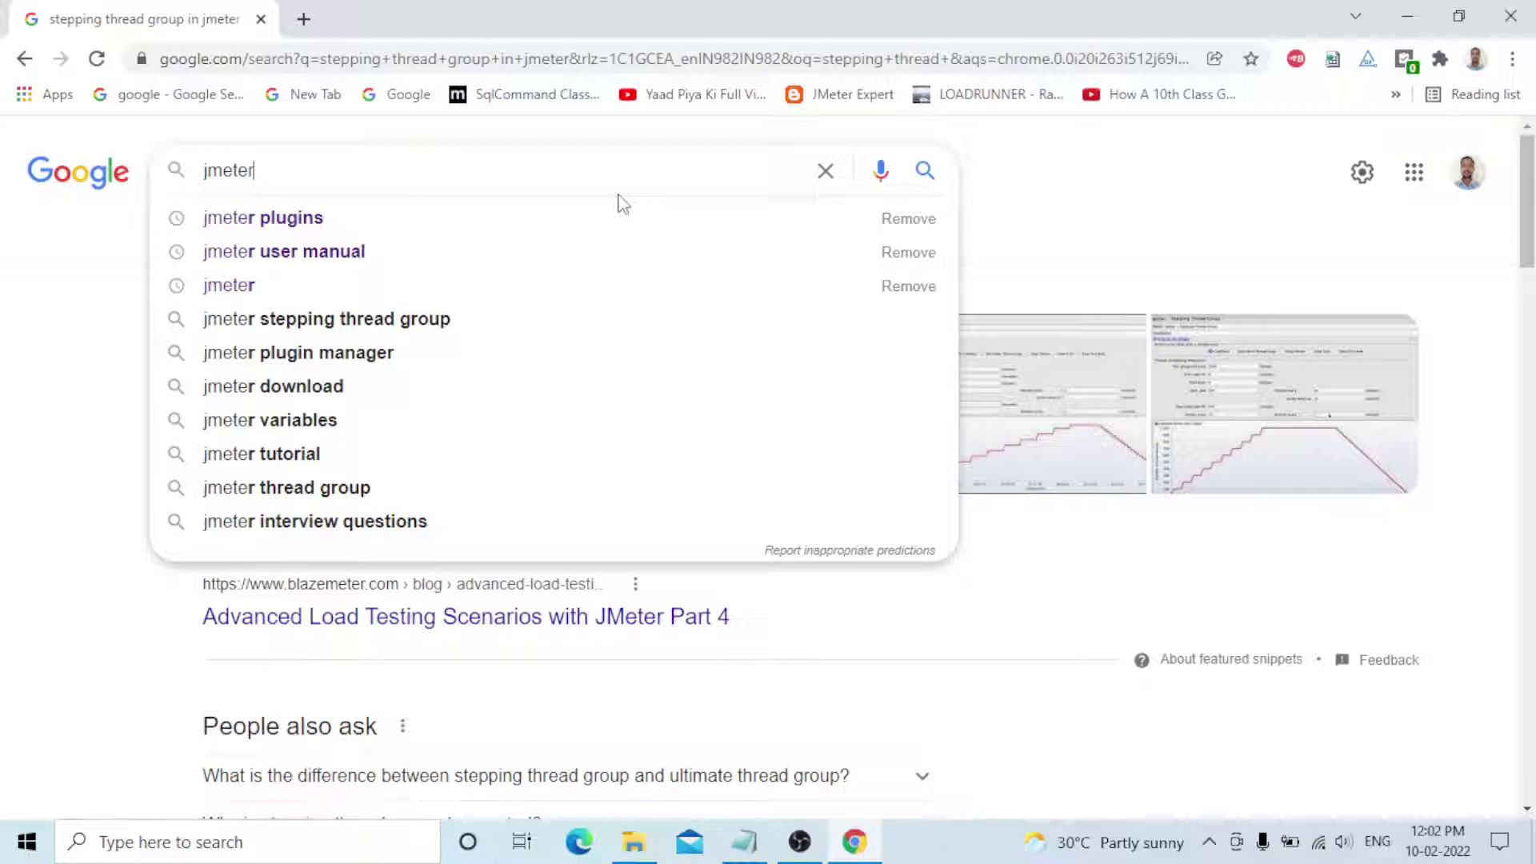
pyautogui.write(' plugins')
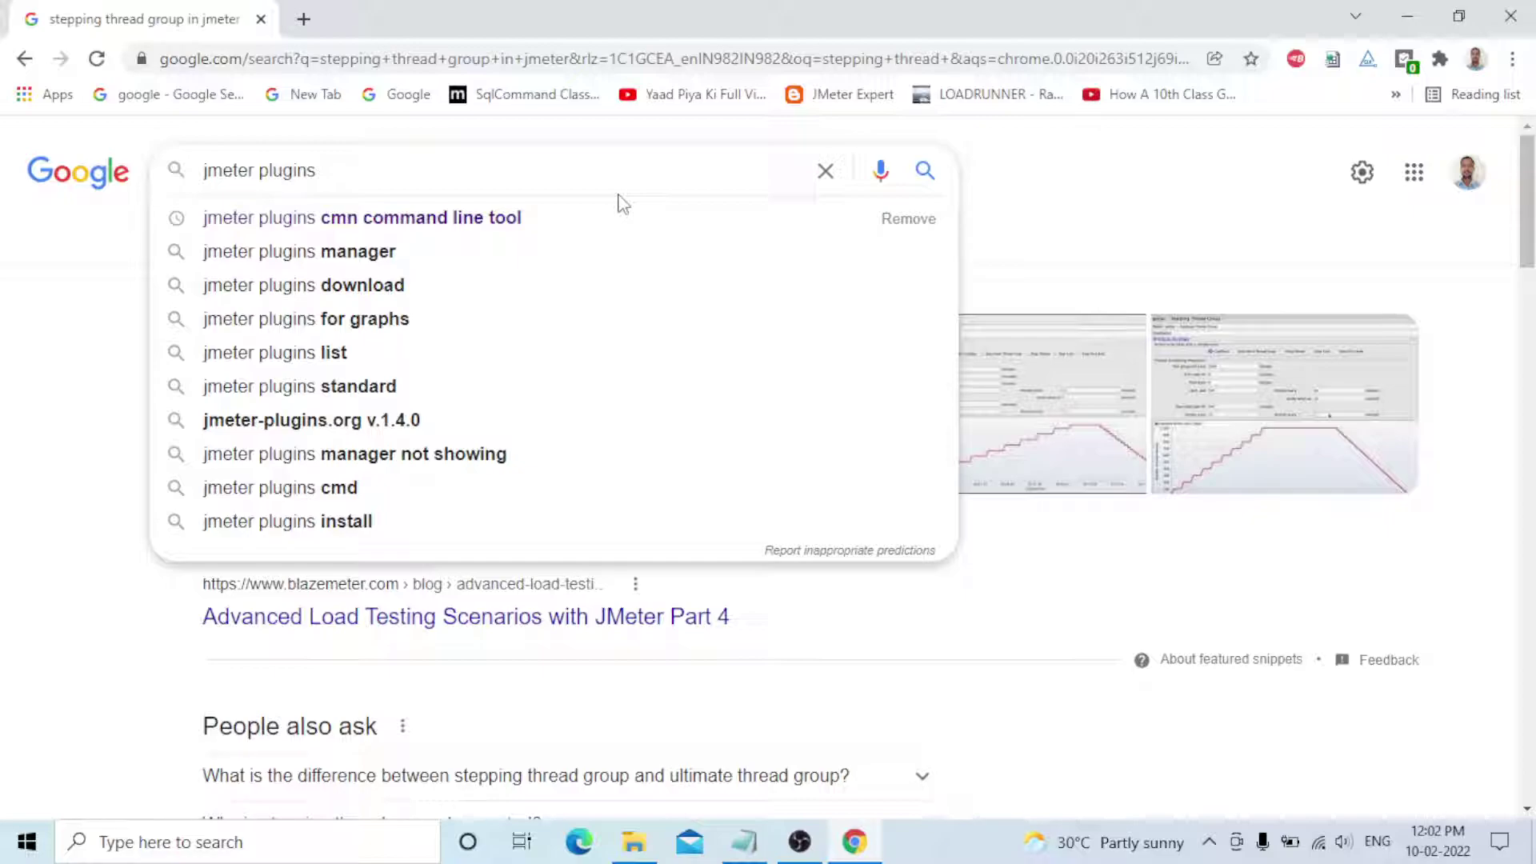
pyautogui.press('Return')
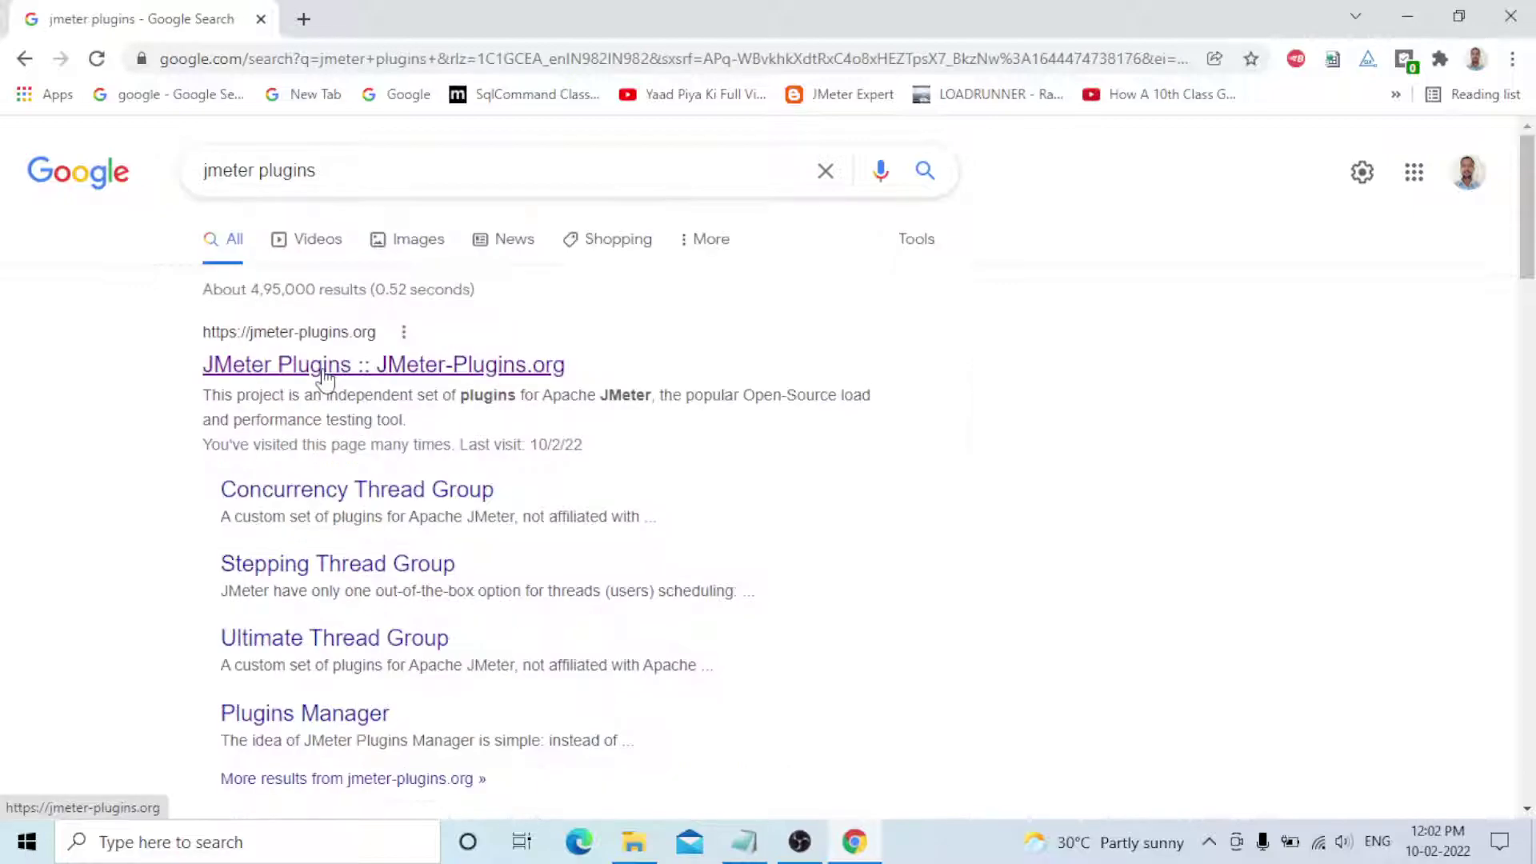
pyautogui.click(440, 368)
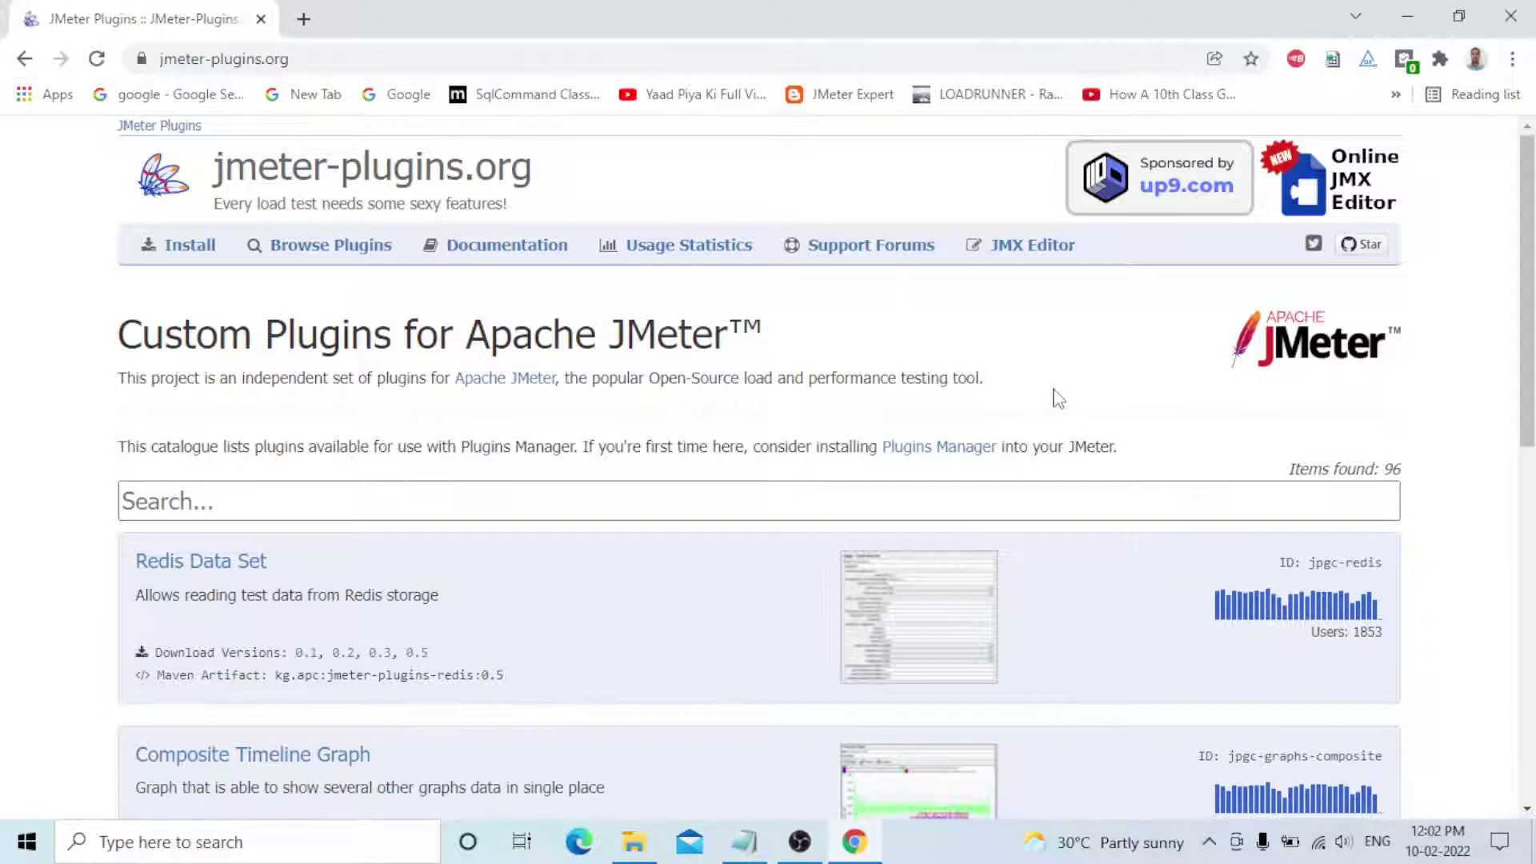
# - Search the plugin catalogue for "stepping" and download version 2.10 of the Custom Thread Groups plugin
pyautogui.scroll(-8, 688, 644)
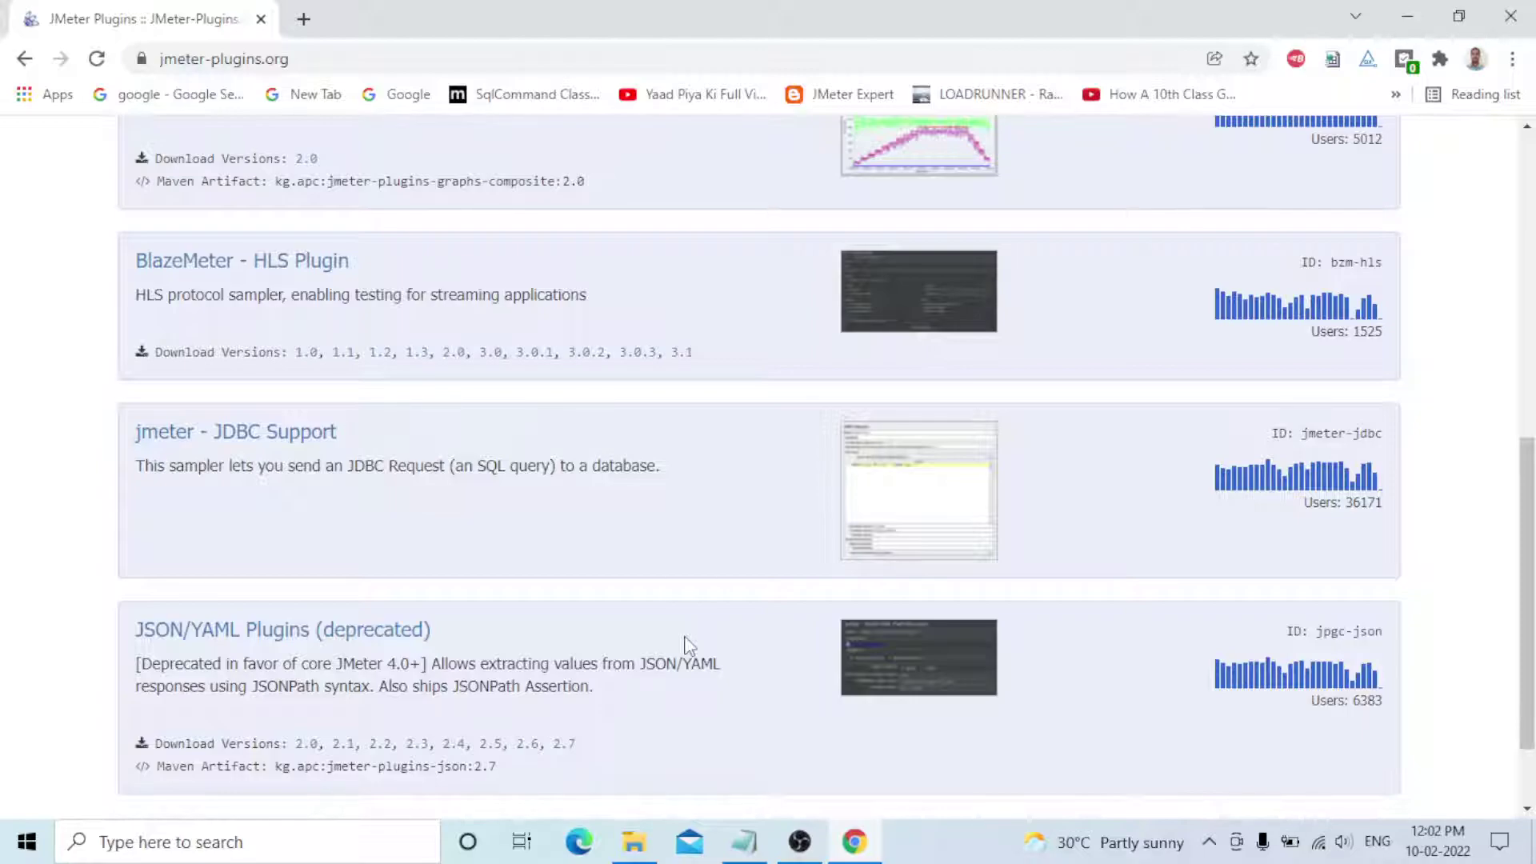
pyautogui.scroll(5, 690, 644)
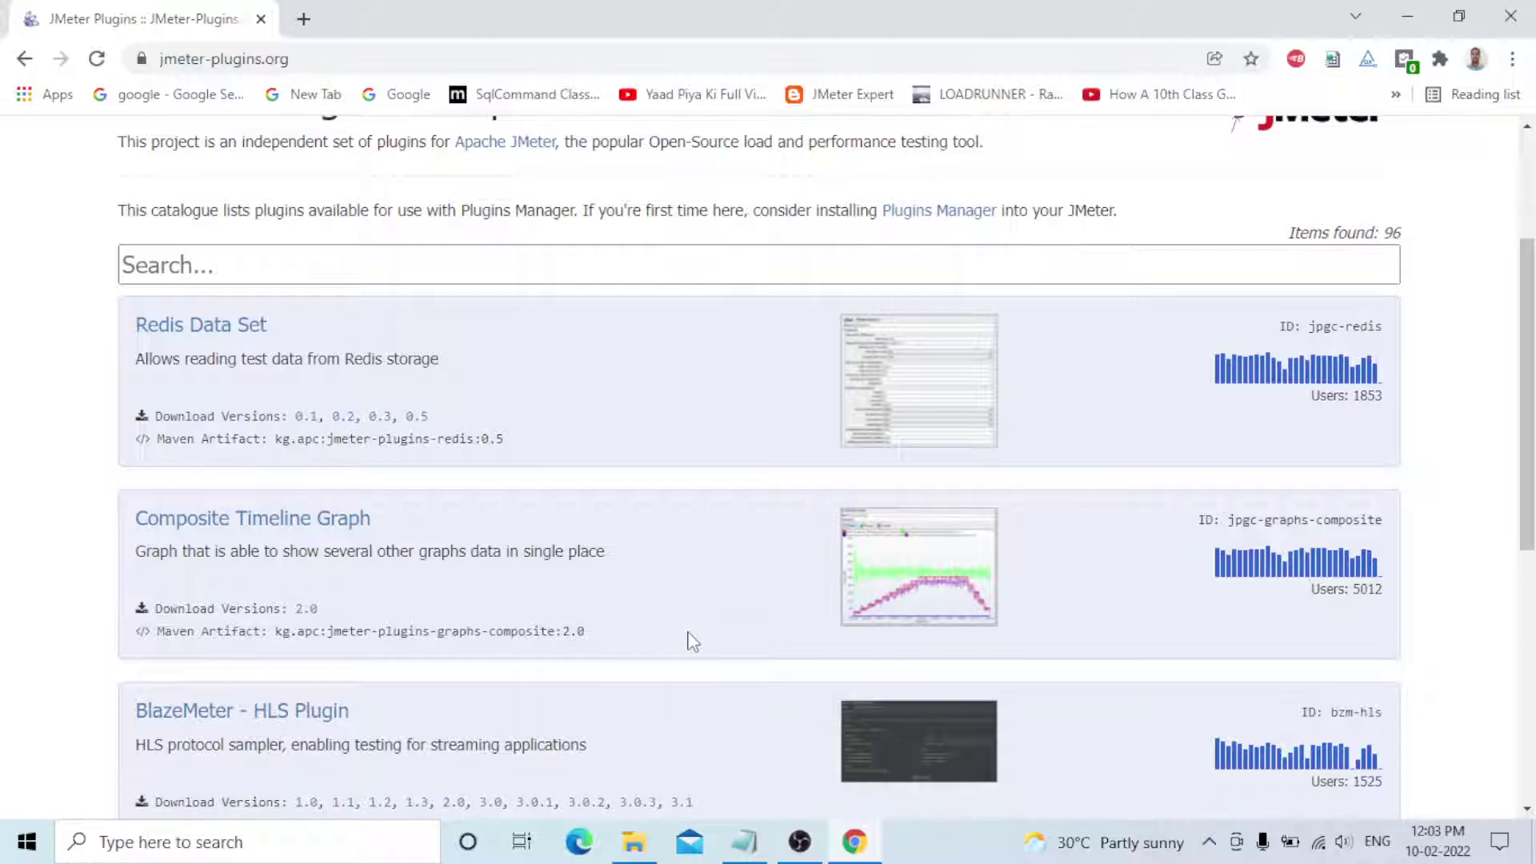
pyautogui.scroll(3, 692, 642)
pyautogui.click(216, 502)
pyautogui.write('ste')
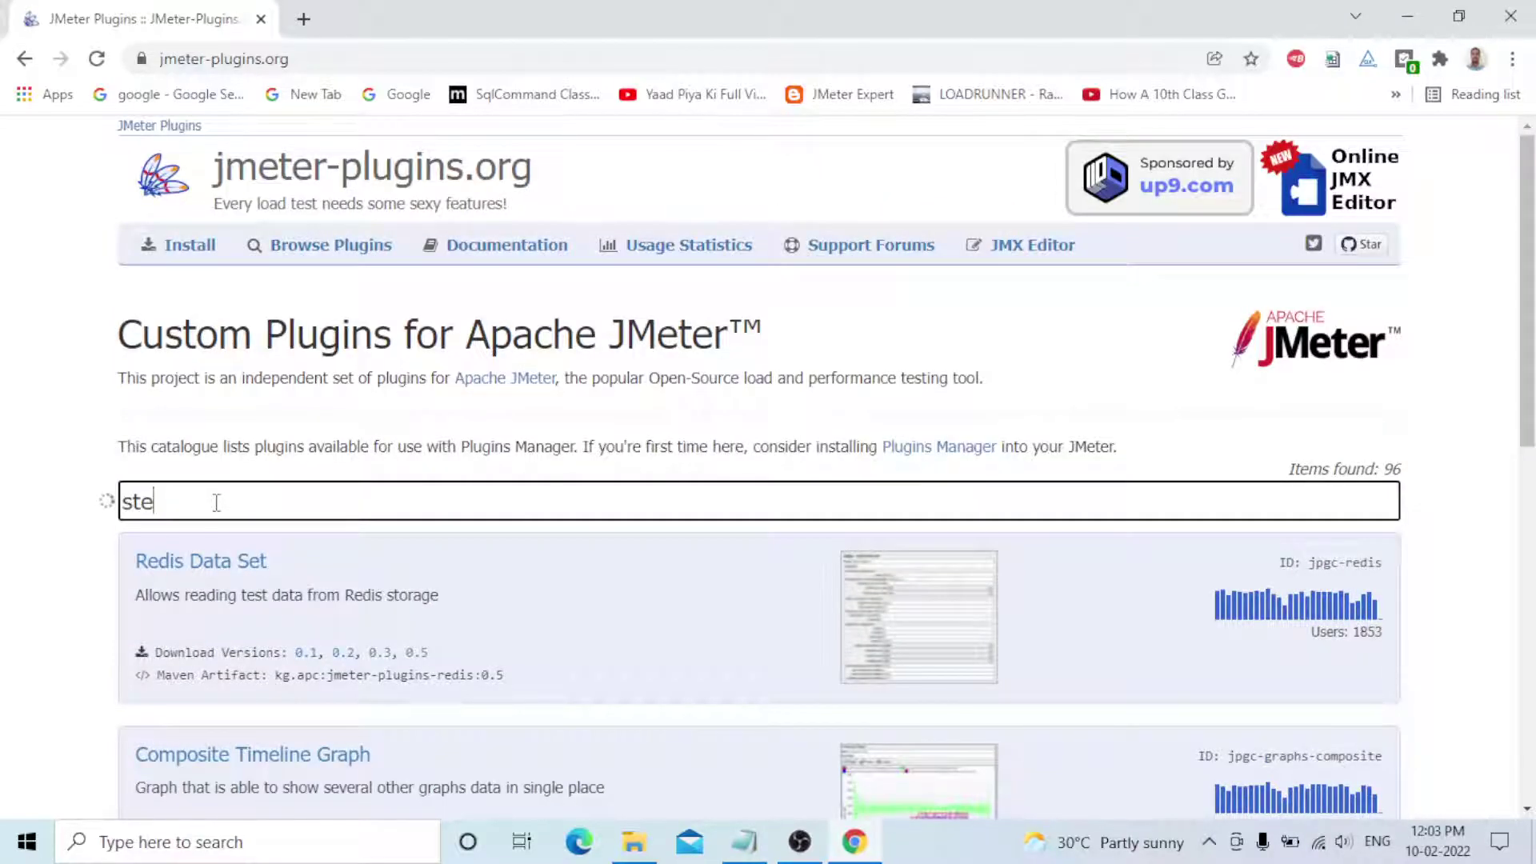
pyautogui.write('pping')
pyautogui.scroll(-2, 216, 501)
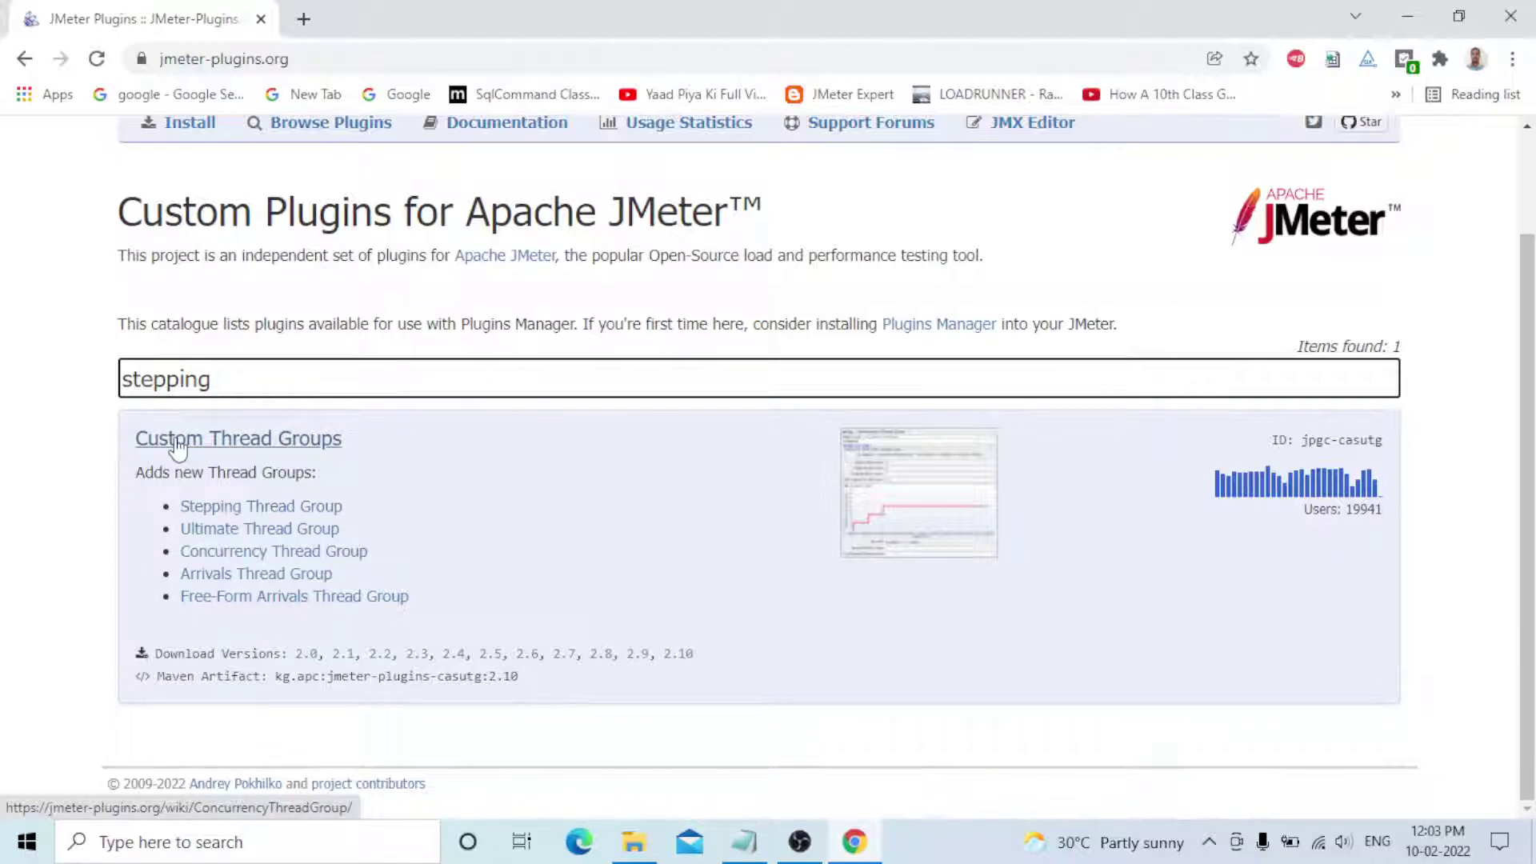
pyautogui.click(678, 656)
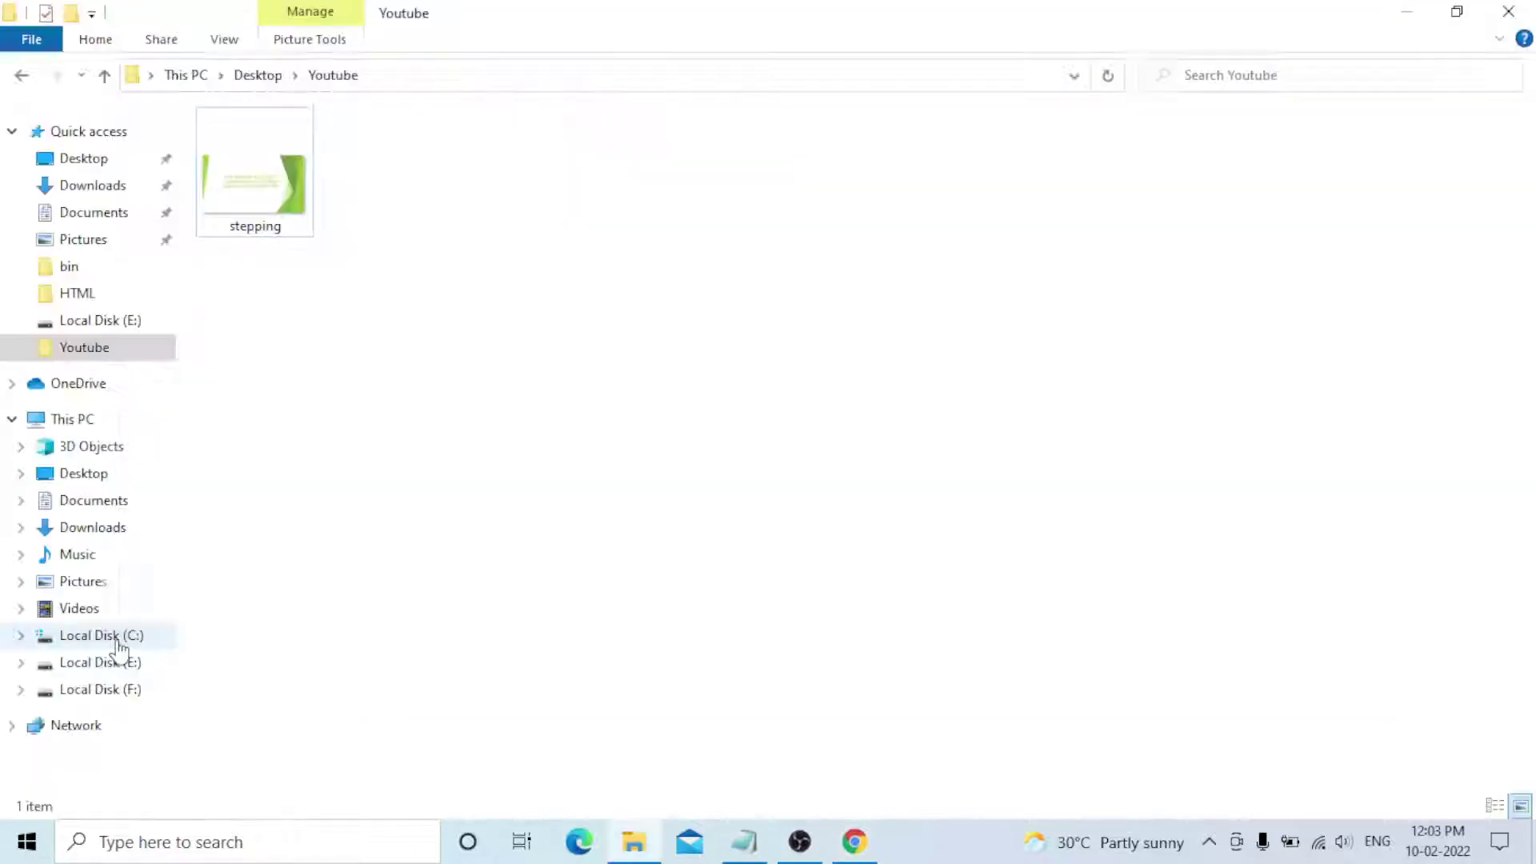
# - In File Explorer, extract the jpgc-casutg-2.10 archive from Downloads into its own folder of the same name
pyautogui.click(118, 661)
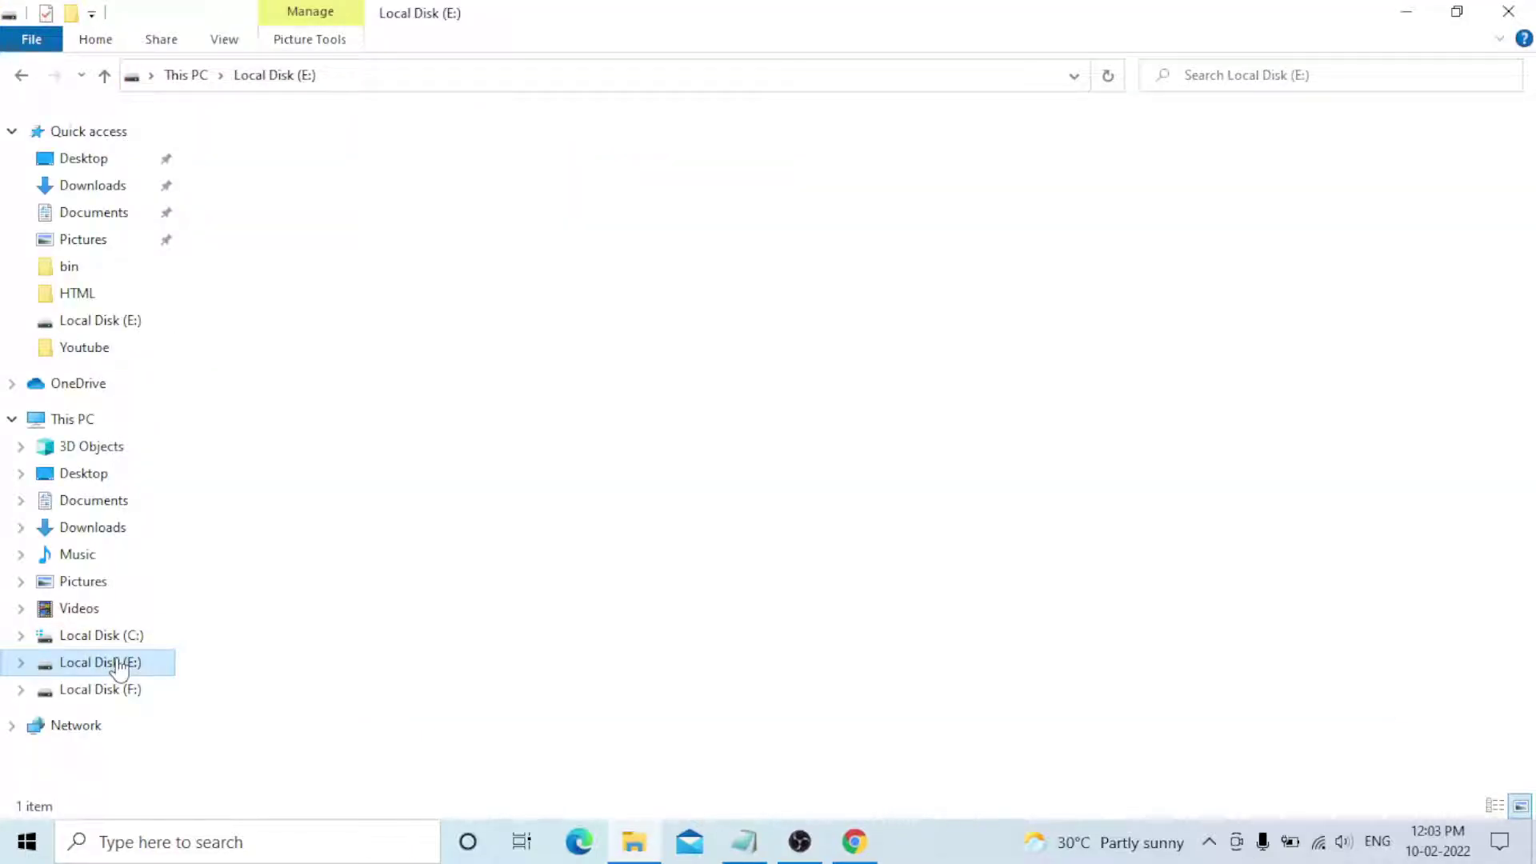
pyautogui.click(100, 189)
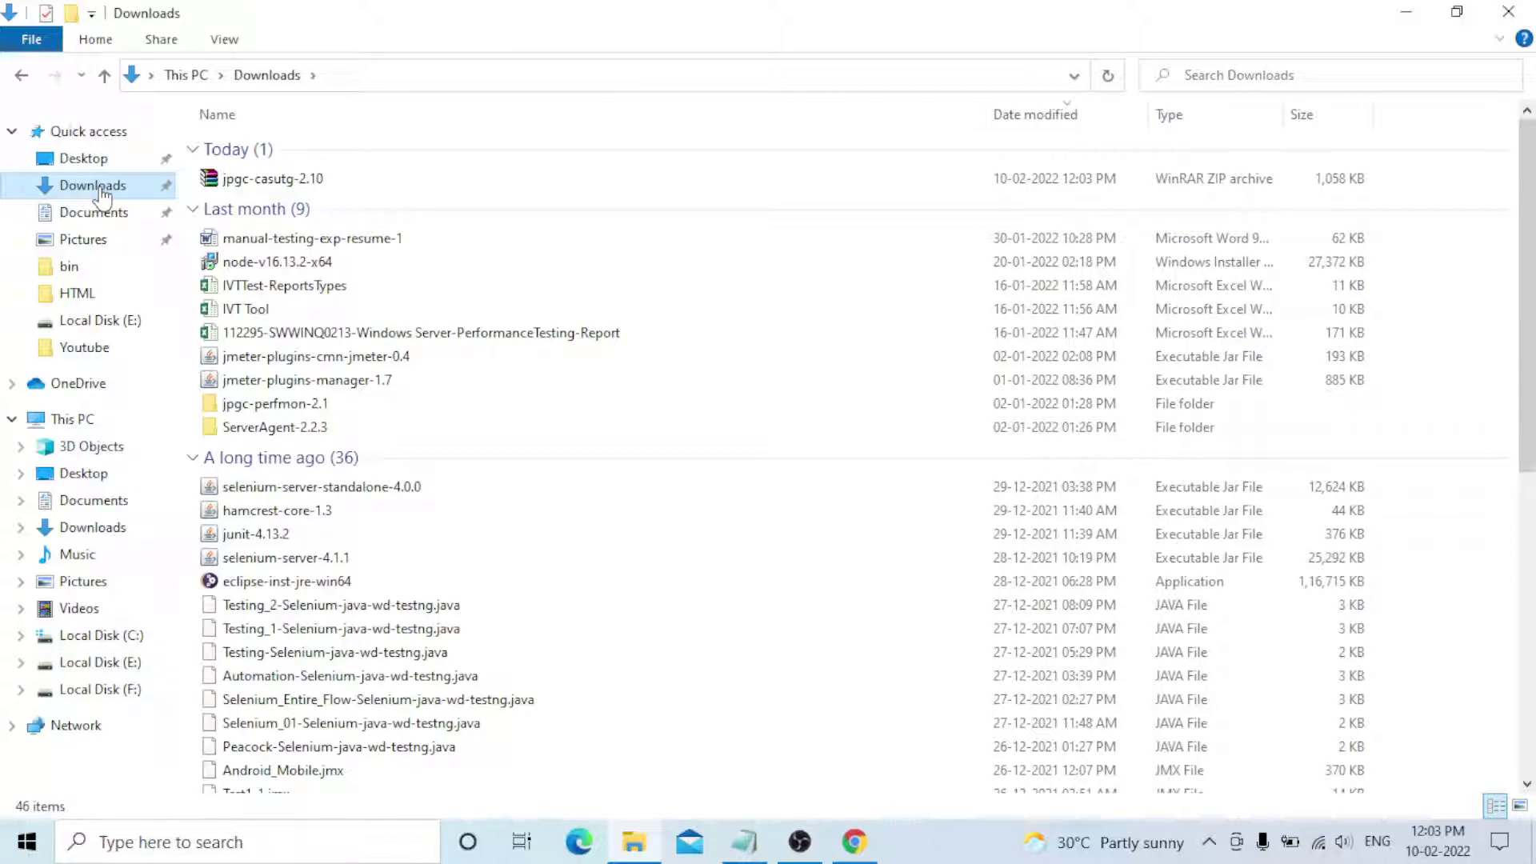
pyautogui.click(355, 184)
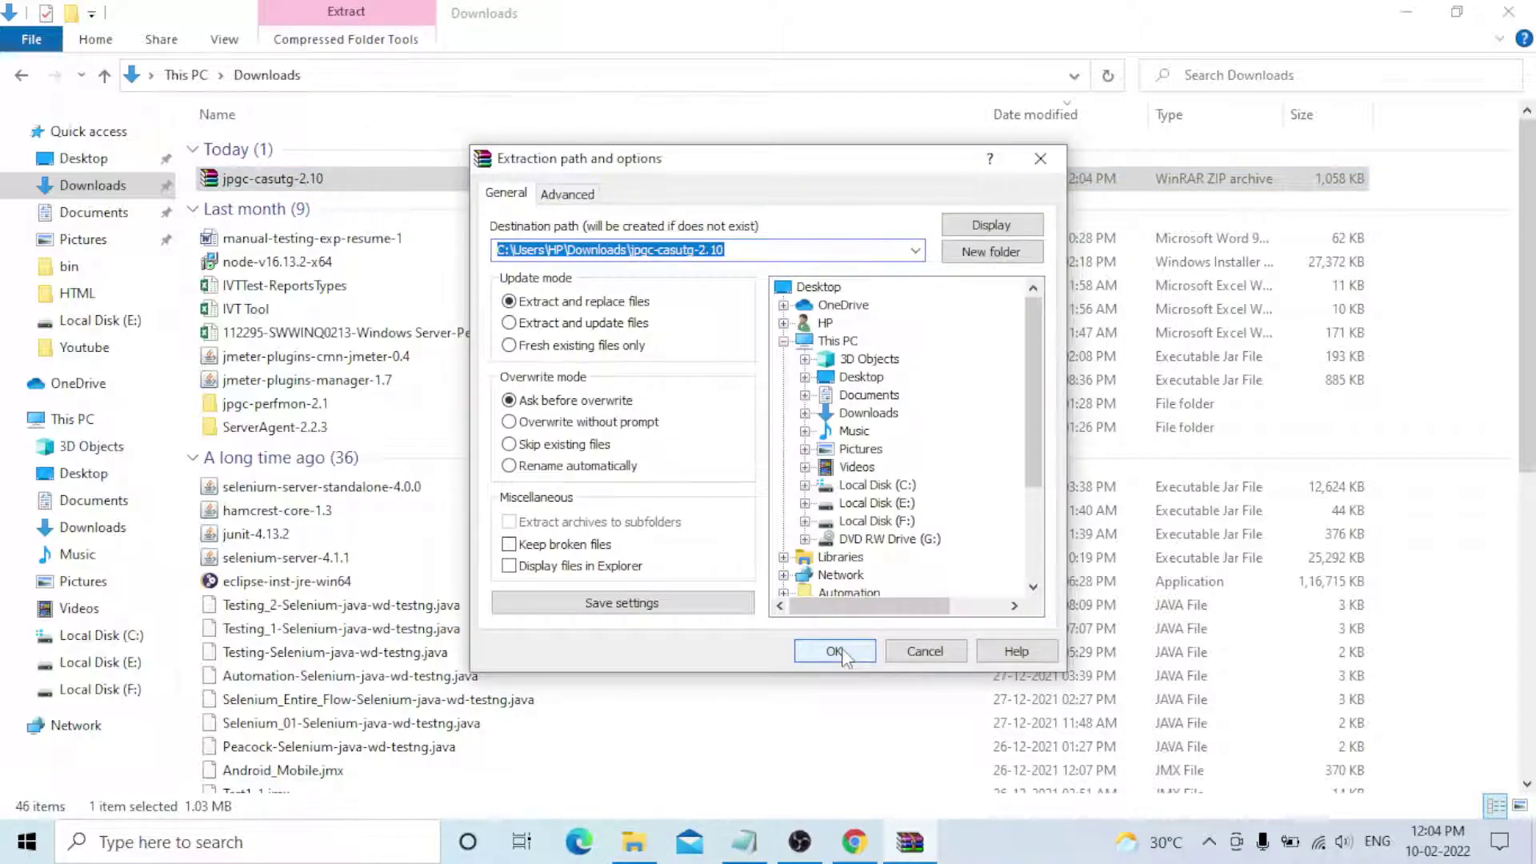
pyautogui.click(836, 650)
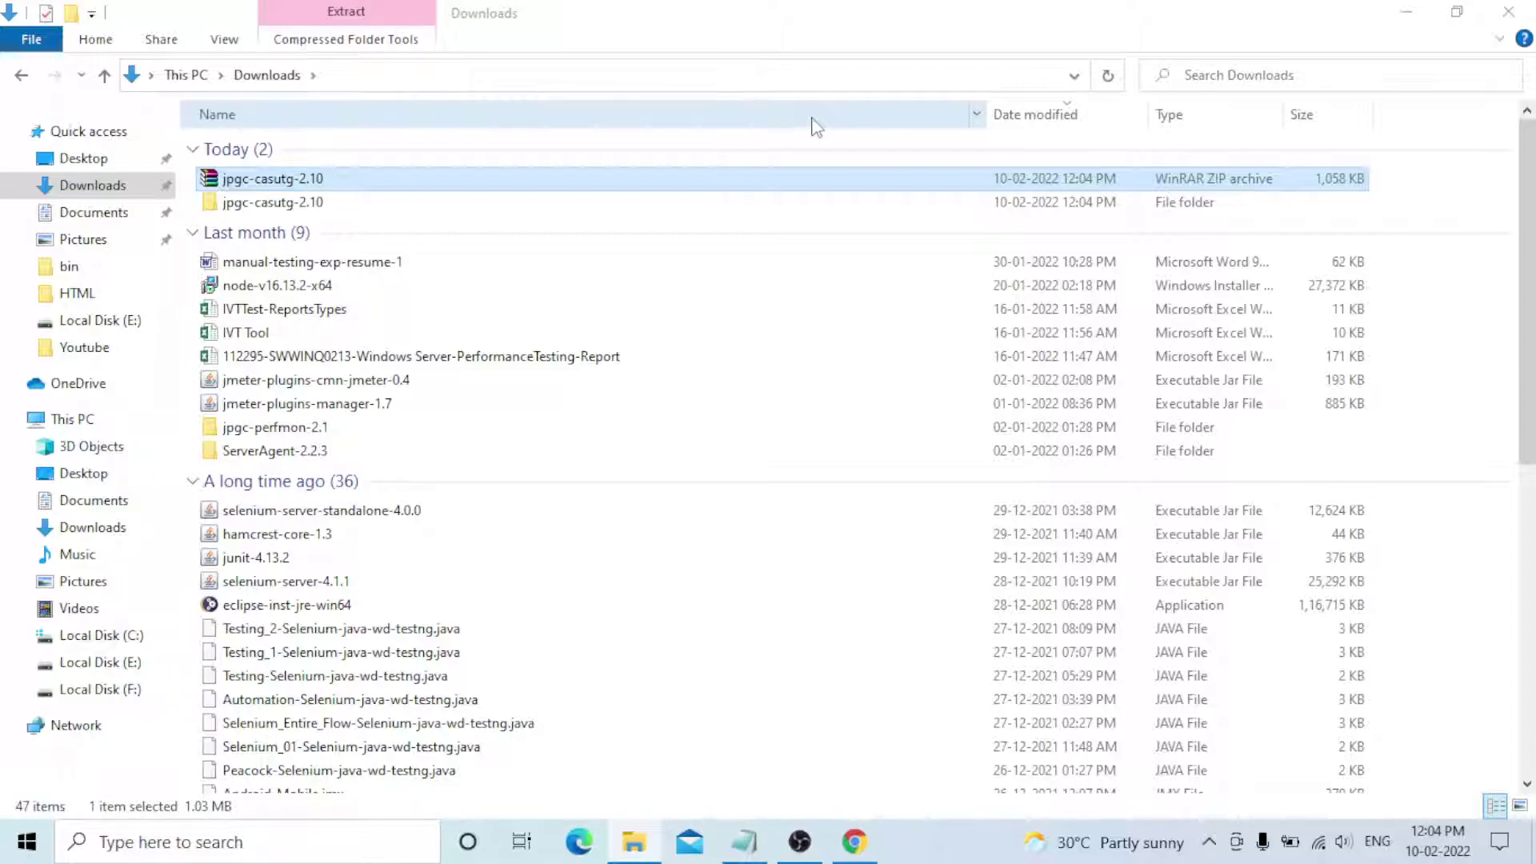
pyautogui.press('i')
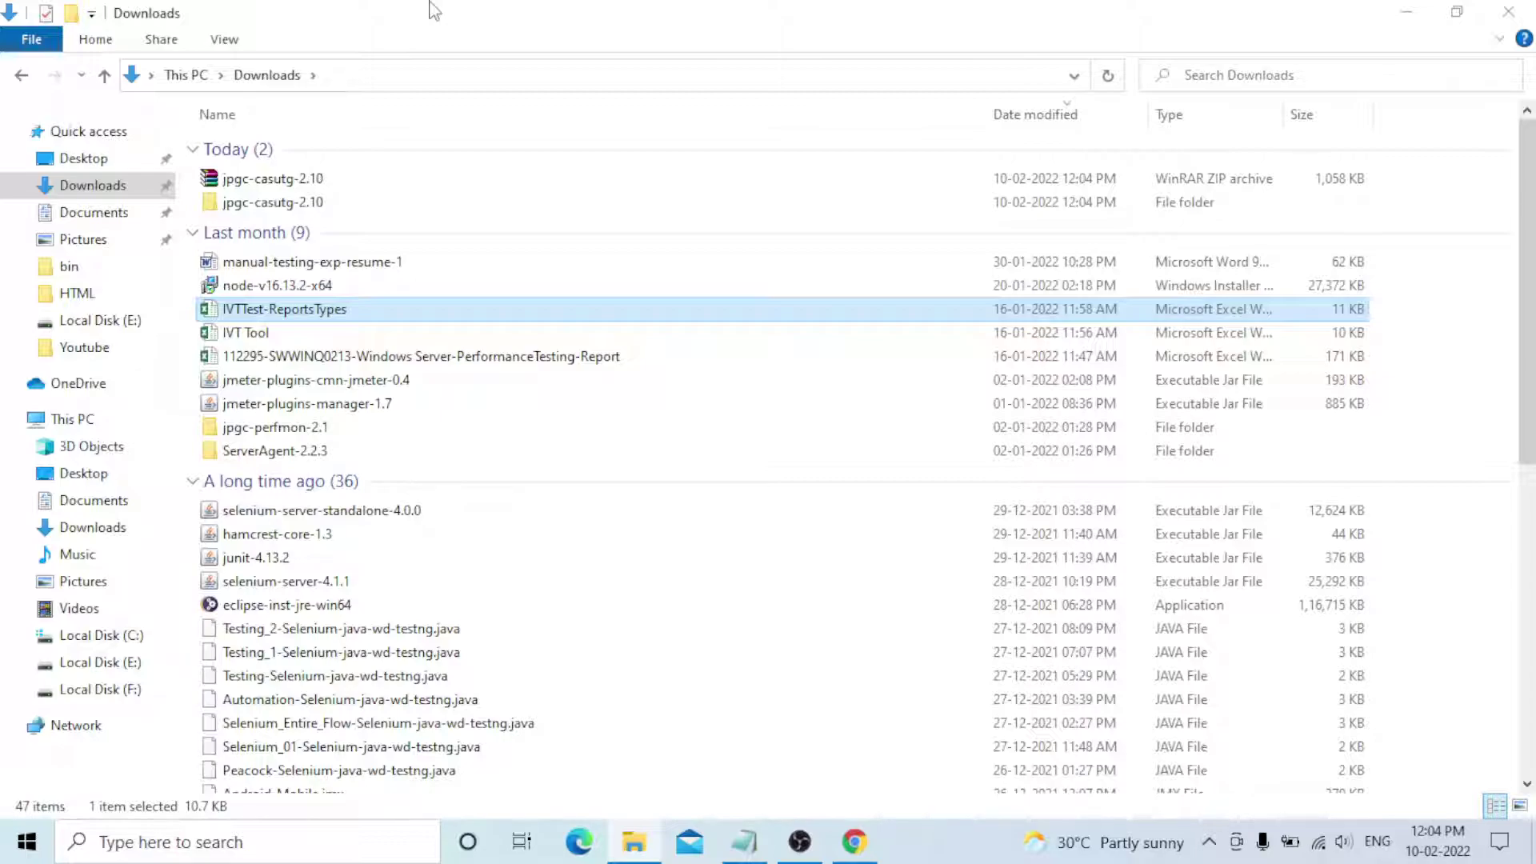
# - Examine the JAR files in the lib and ext folders of the extracted plugin, and return to the jpgc-casutg-2.10 folder
pyautogui.doubleClick(248, 194)
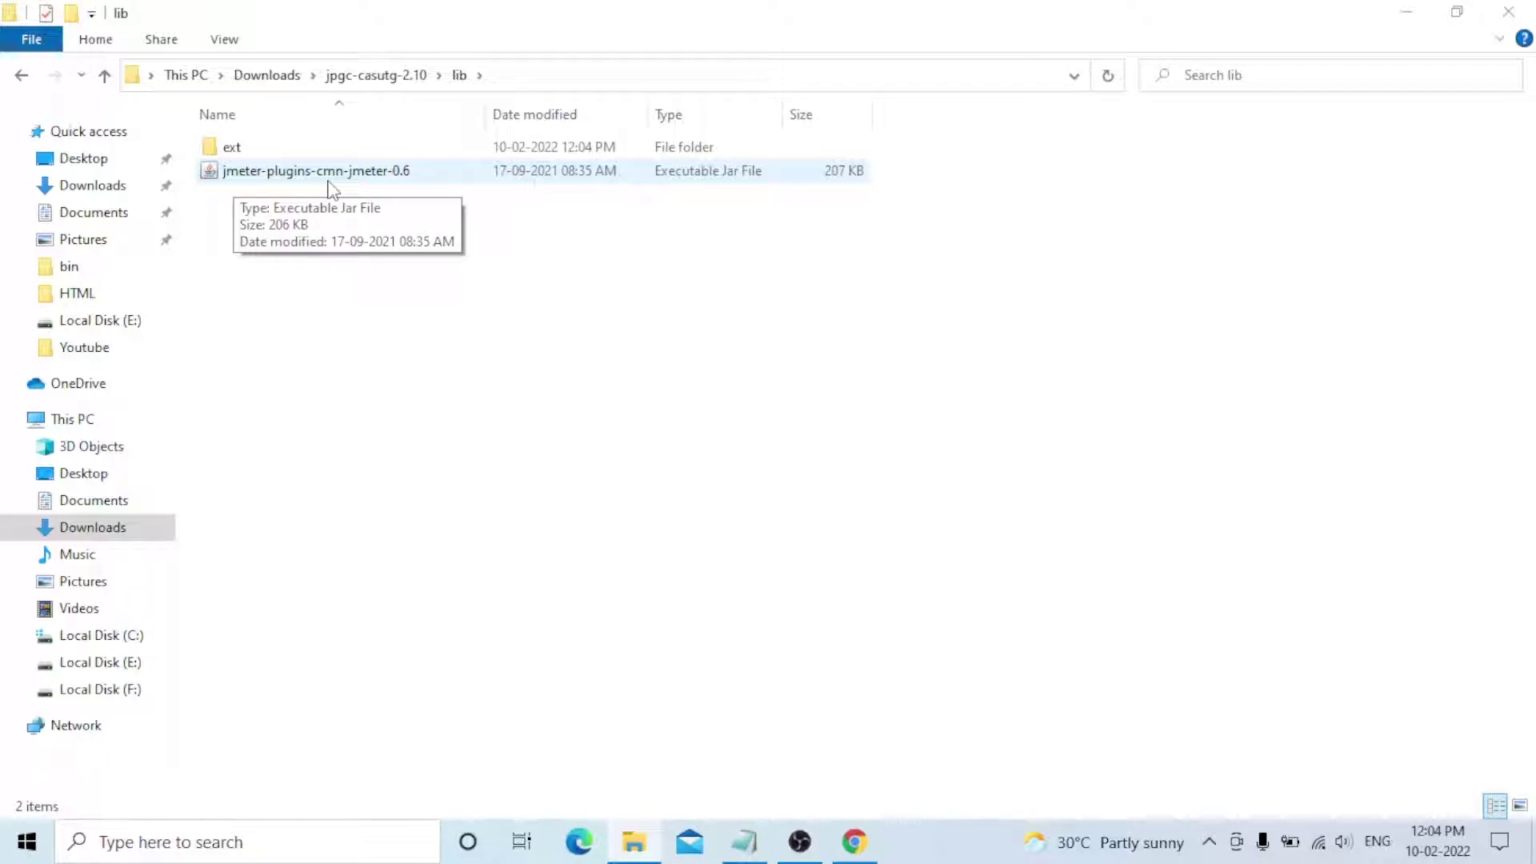
pyautogui.doubleClick(292, 152)
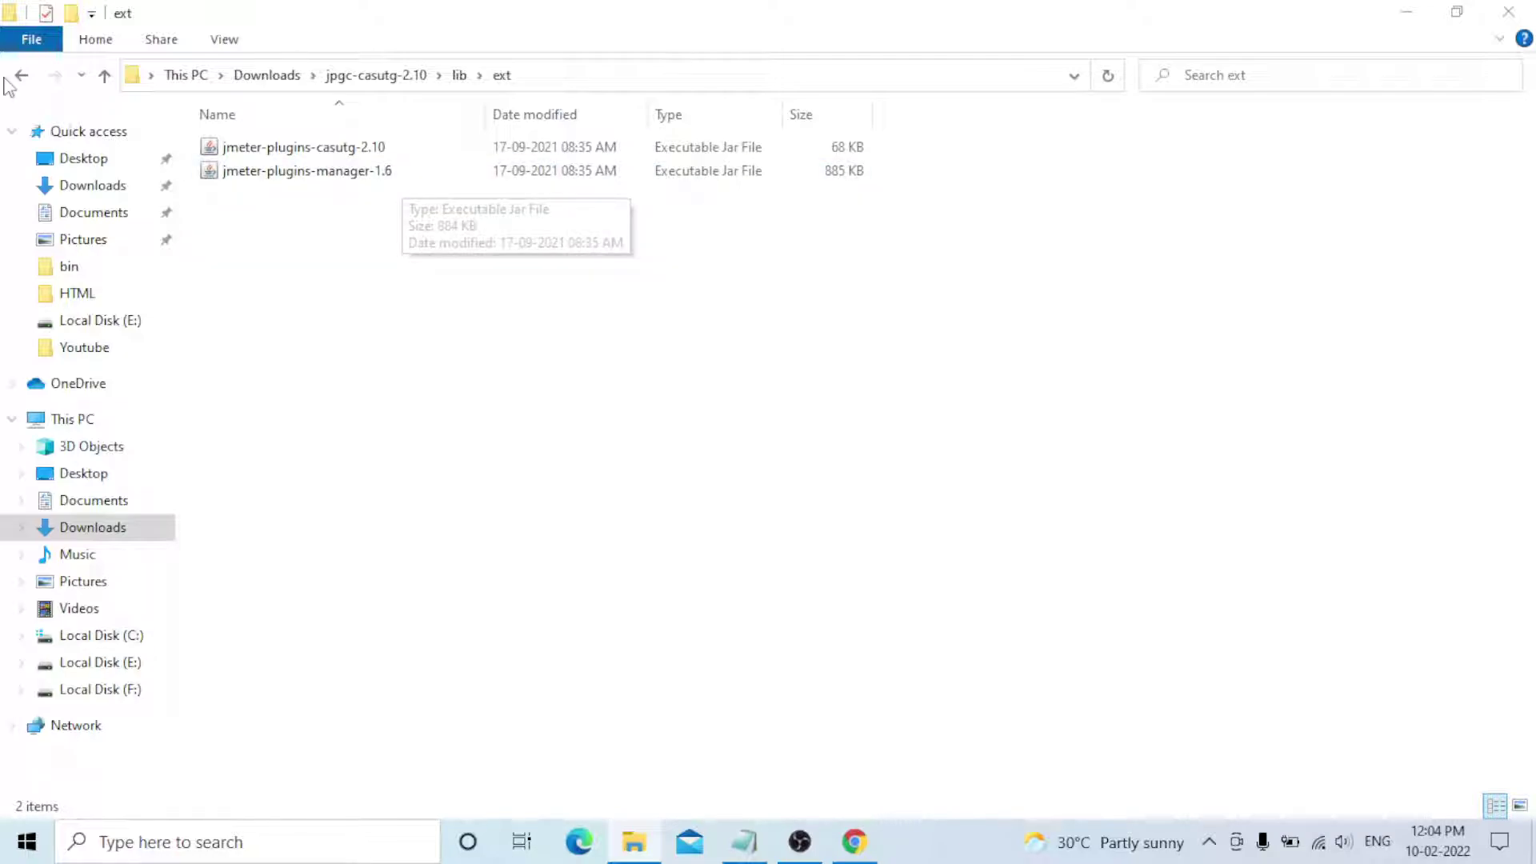
pyautogui.click(20, 76)
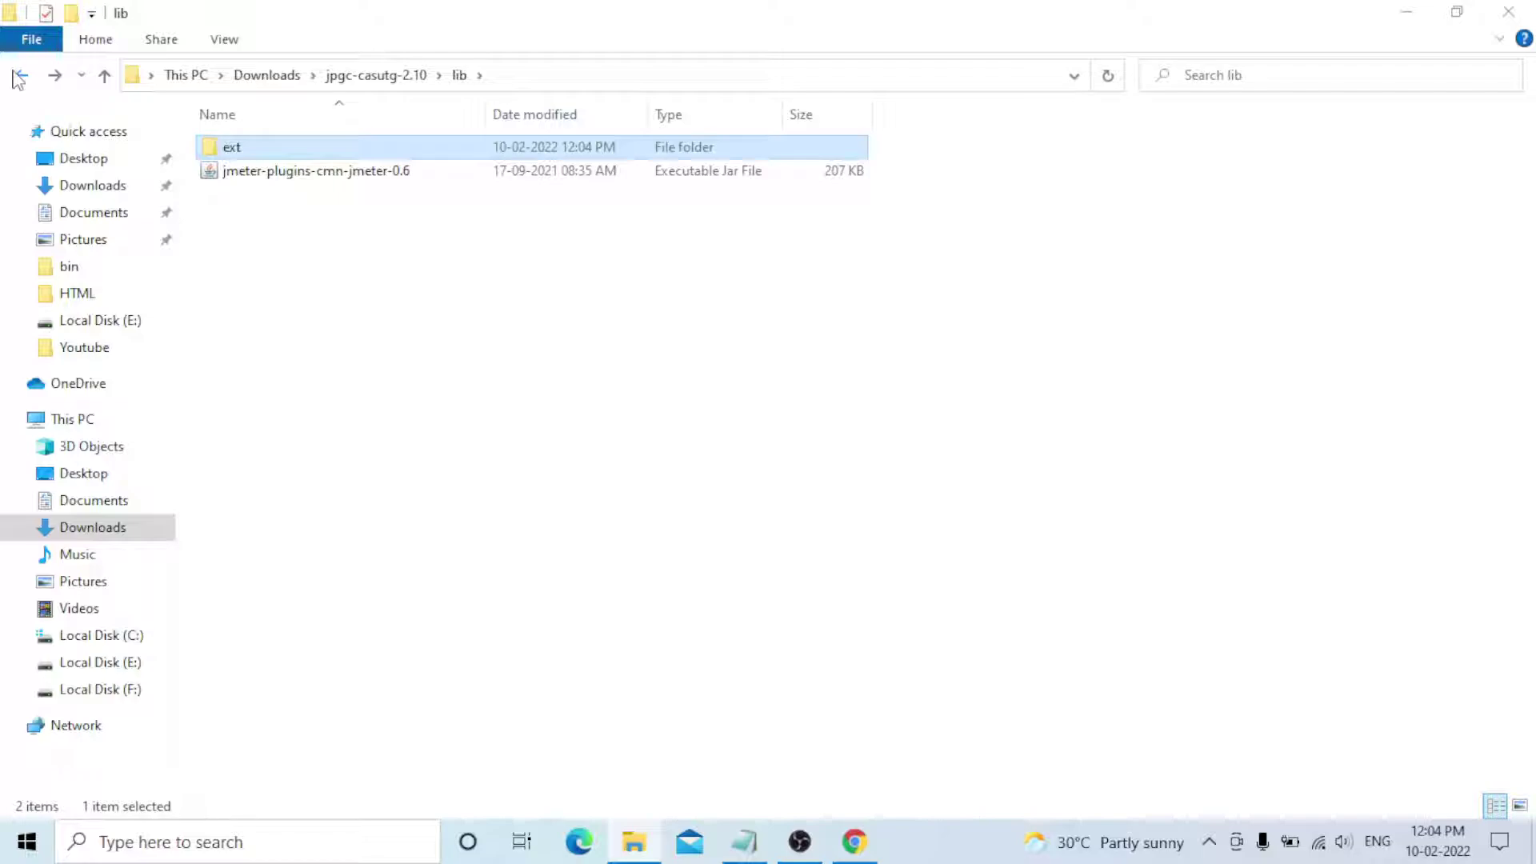
pyautogui.click(19, 77)
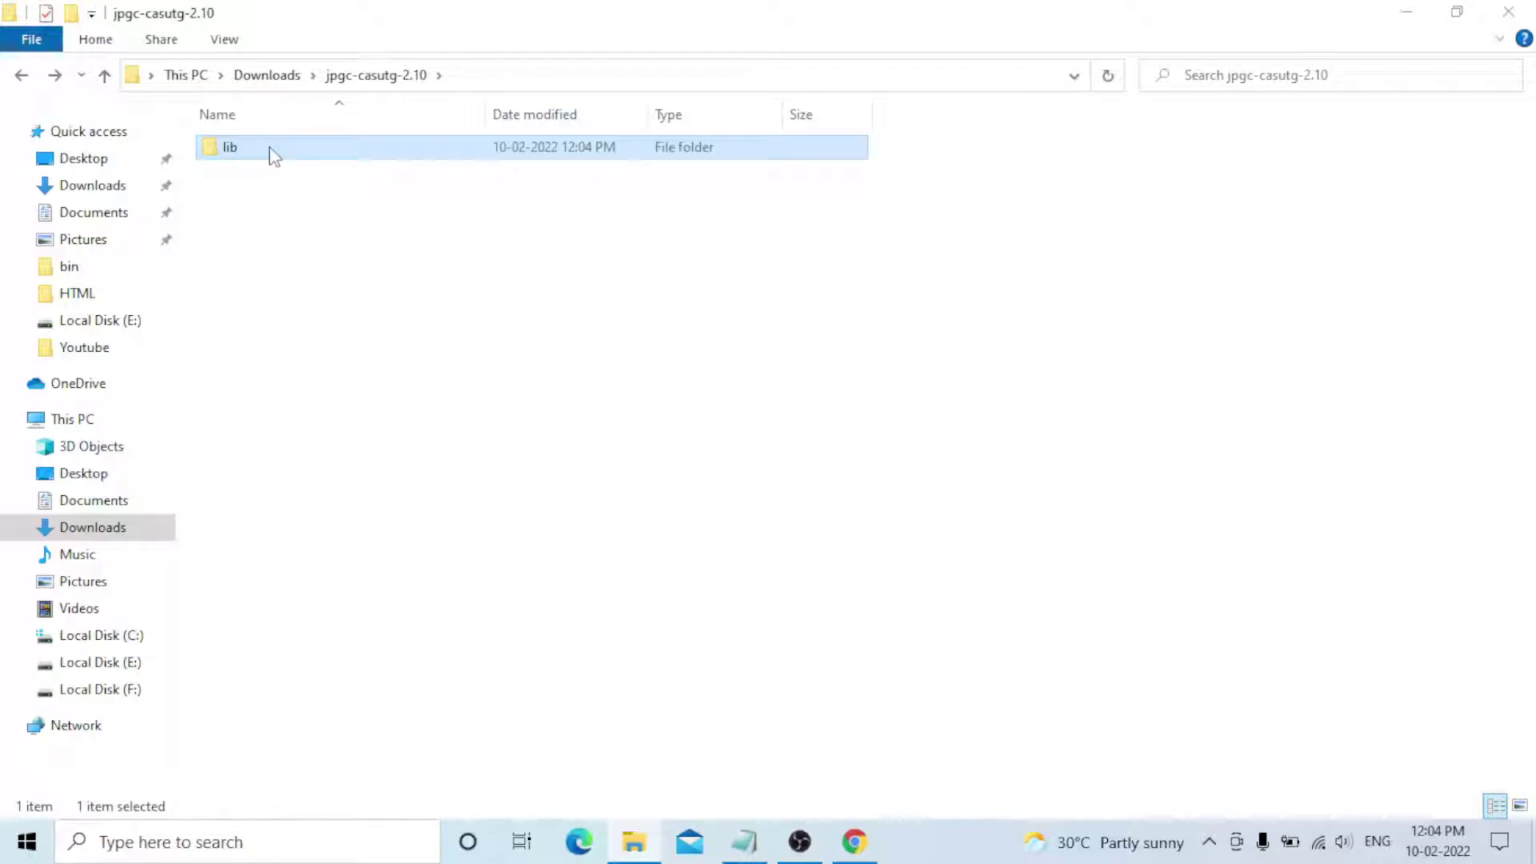
# - Recheck the JAR files in the extracted plugin's lib folder and its ext subfolder
pyautogui.doubleClick(272, 152)
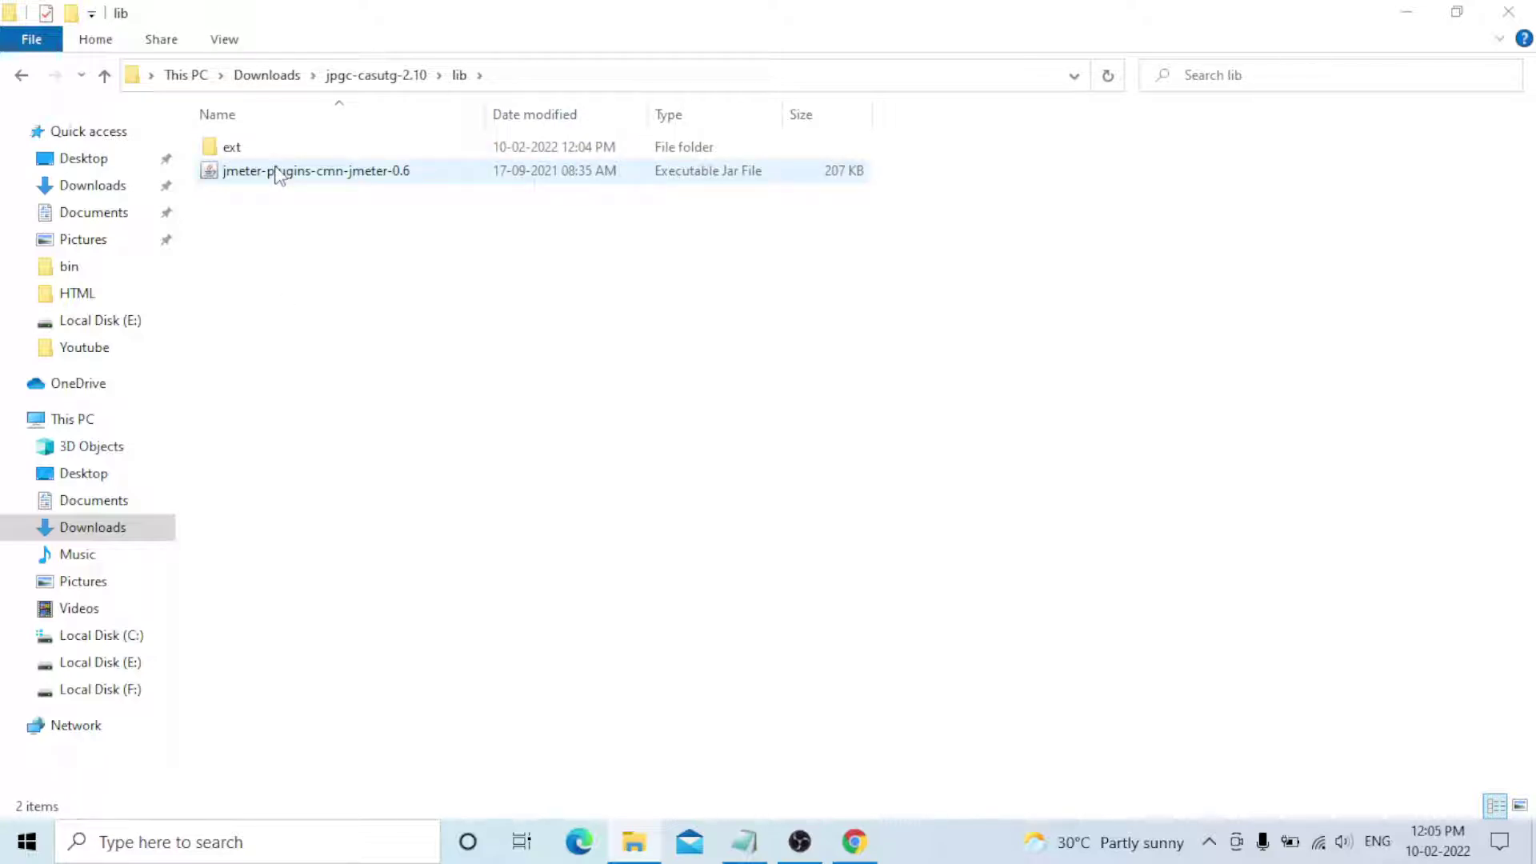
pyautogui.doubleClick(240, 148)
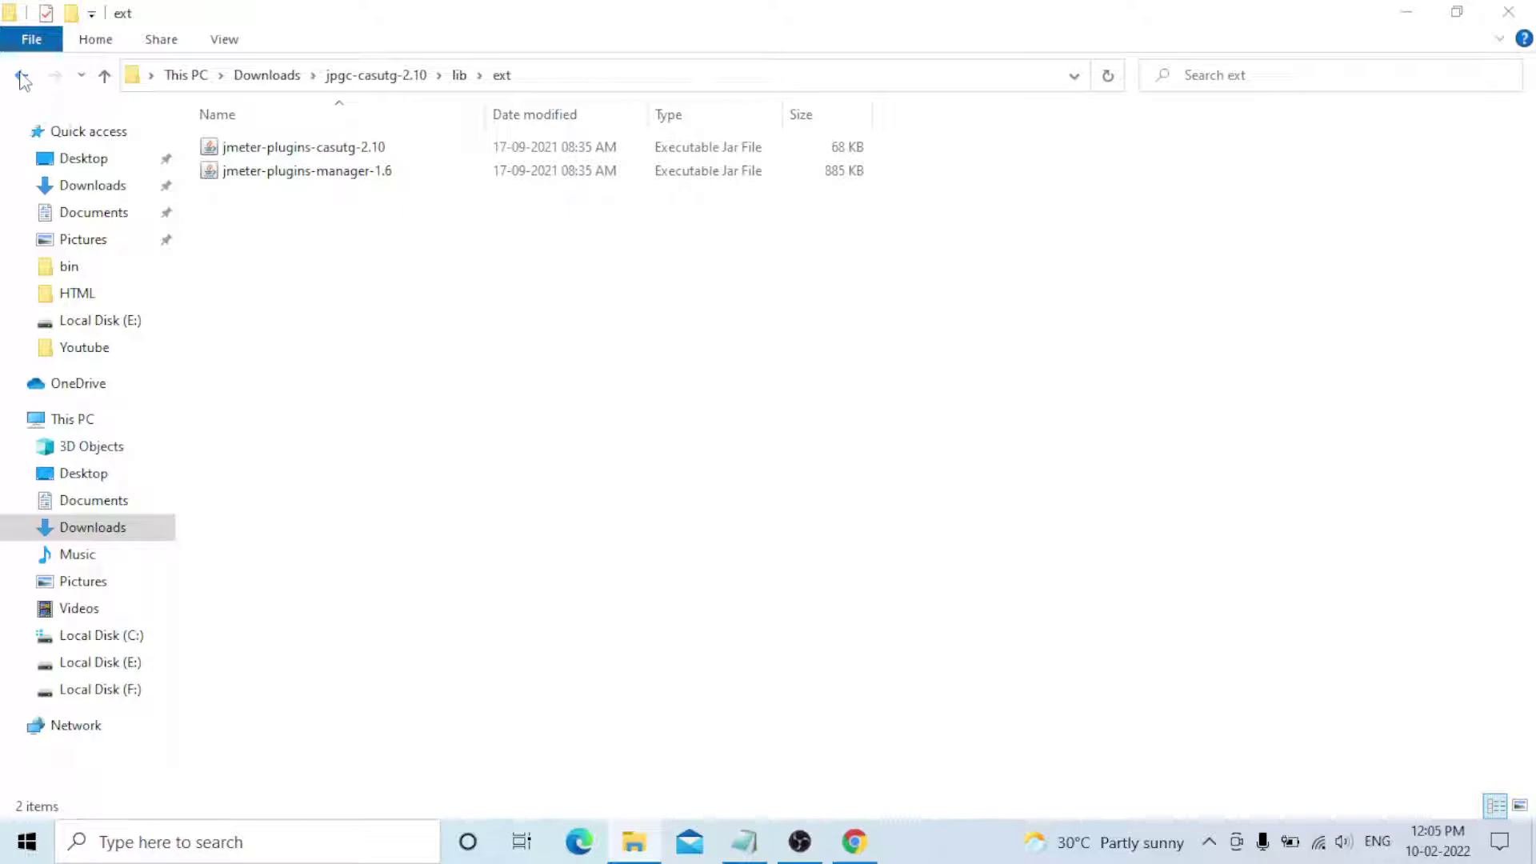
pyautogui.click(22, 76)
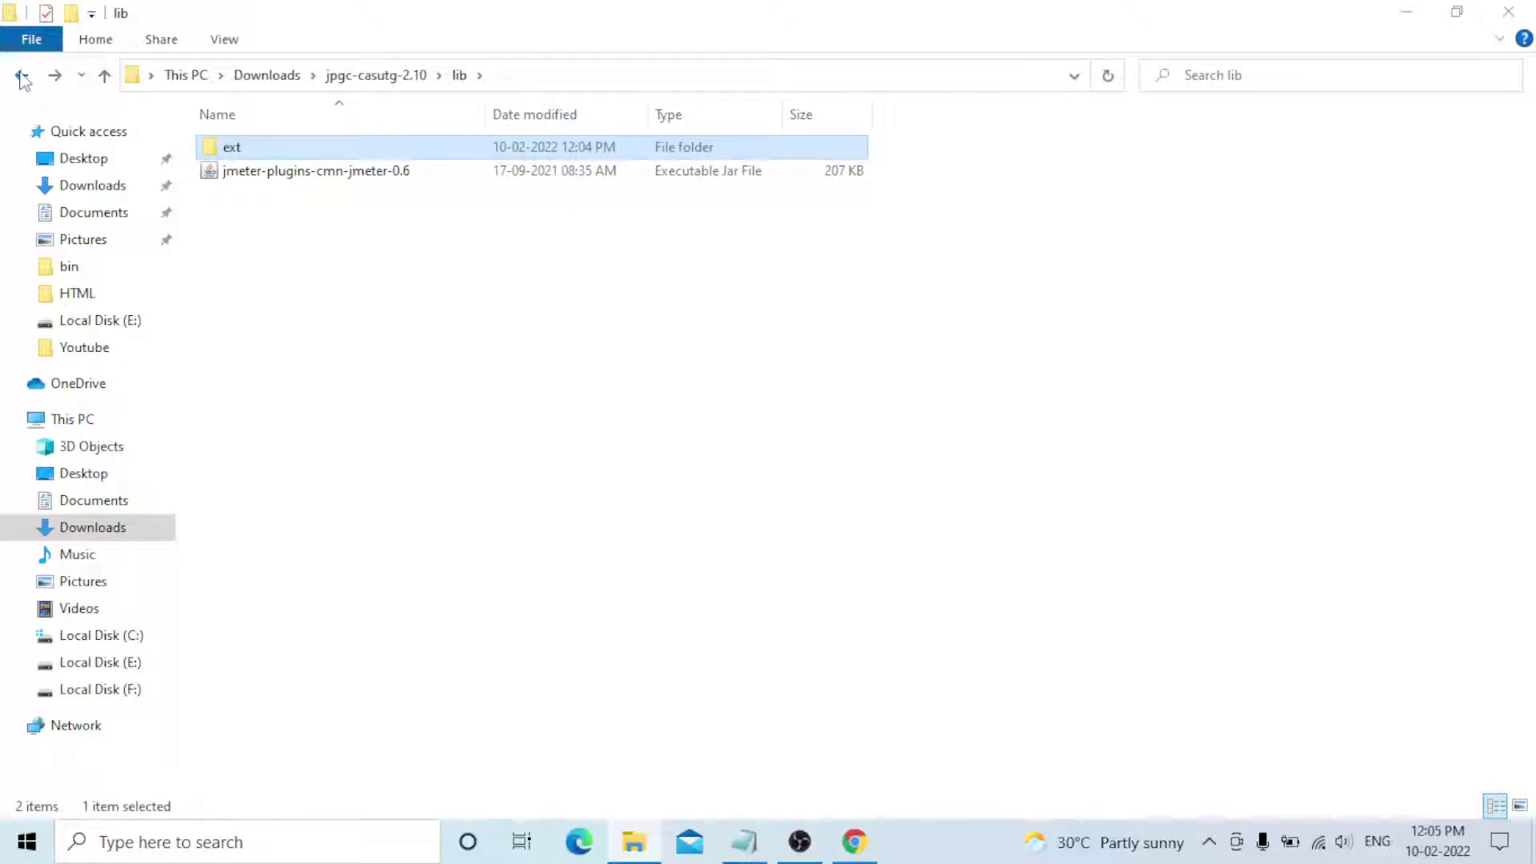
pyautogui.click(22, 76)
# - Locate the JMeter installation on Local Disk (E:) and open its inner apache-jmeter-5.4.1 folder
pyautogui.click(92, 662)
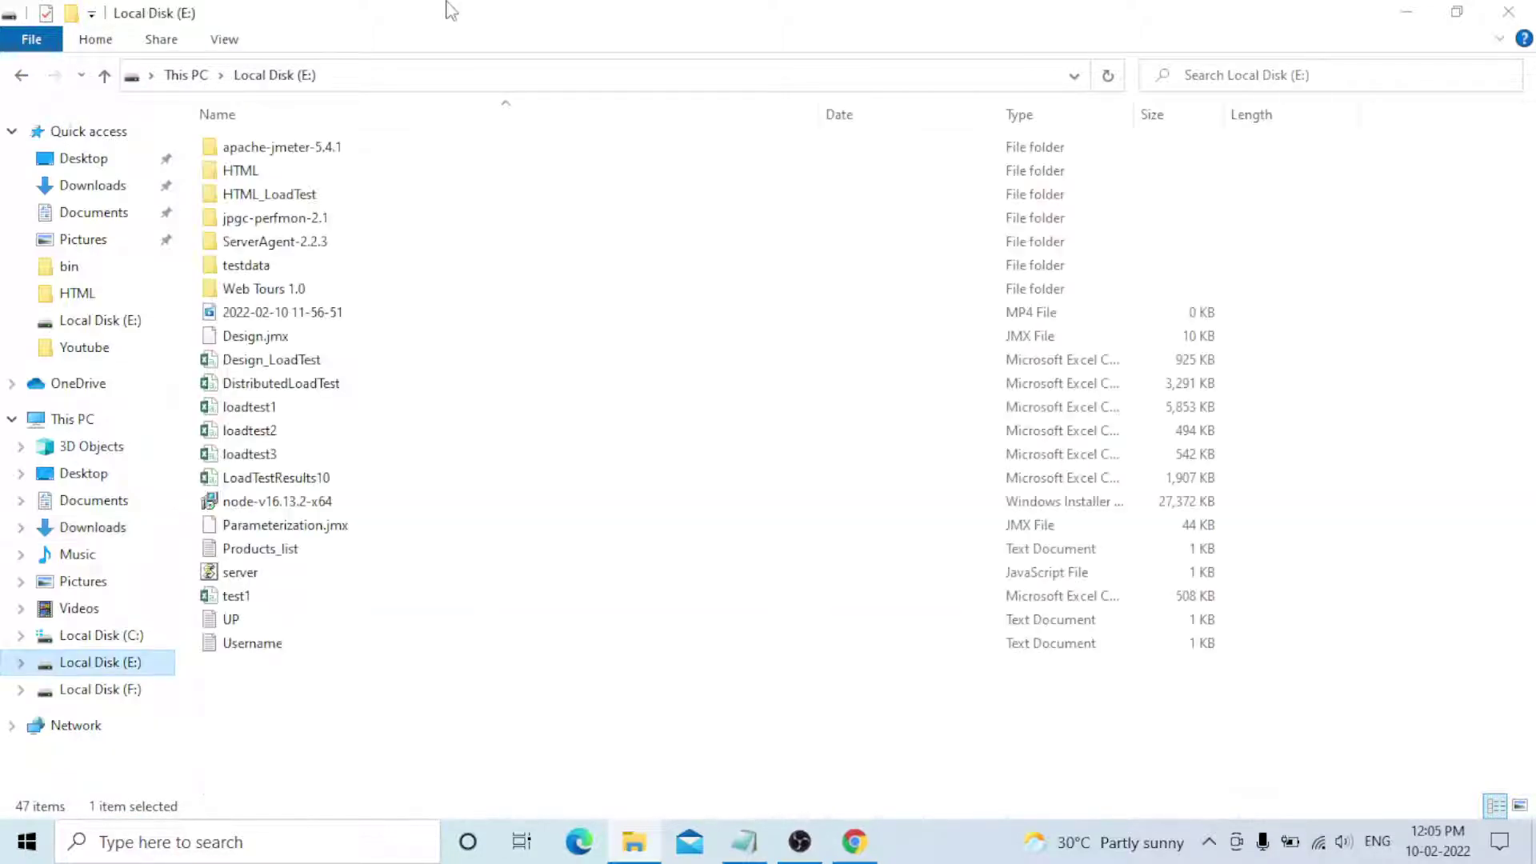
pyautogui.click(398, 153)
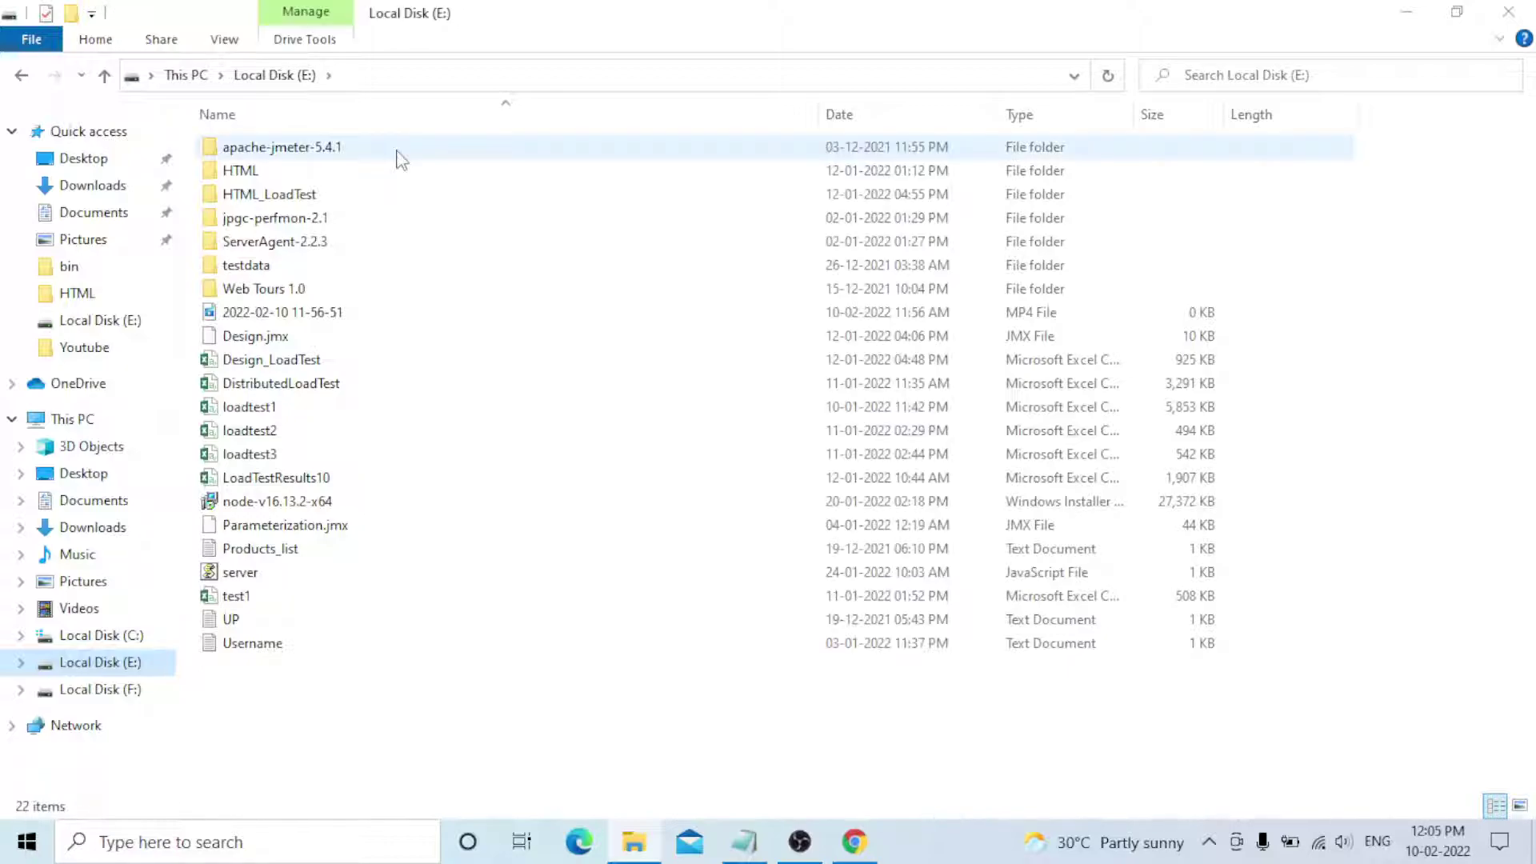
pyautogui.doubleClick(400, 155)
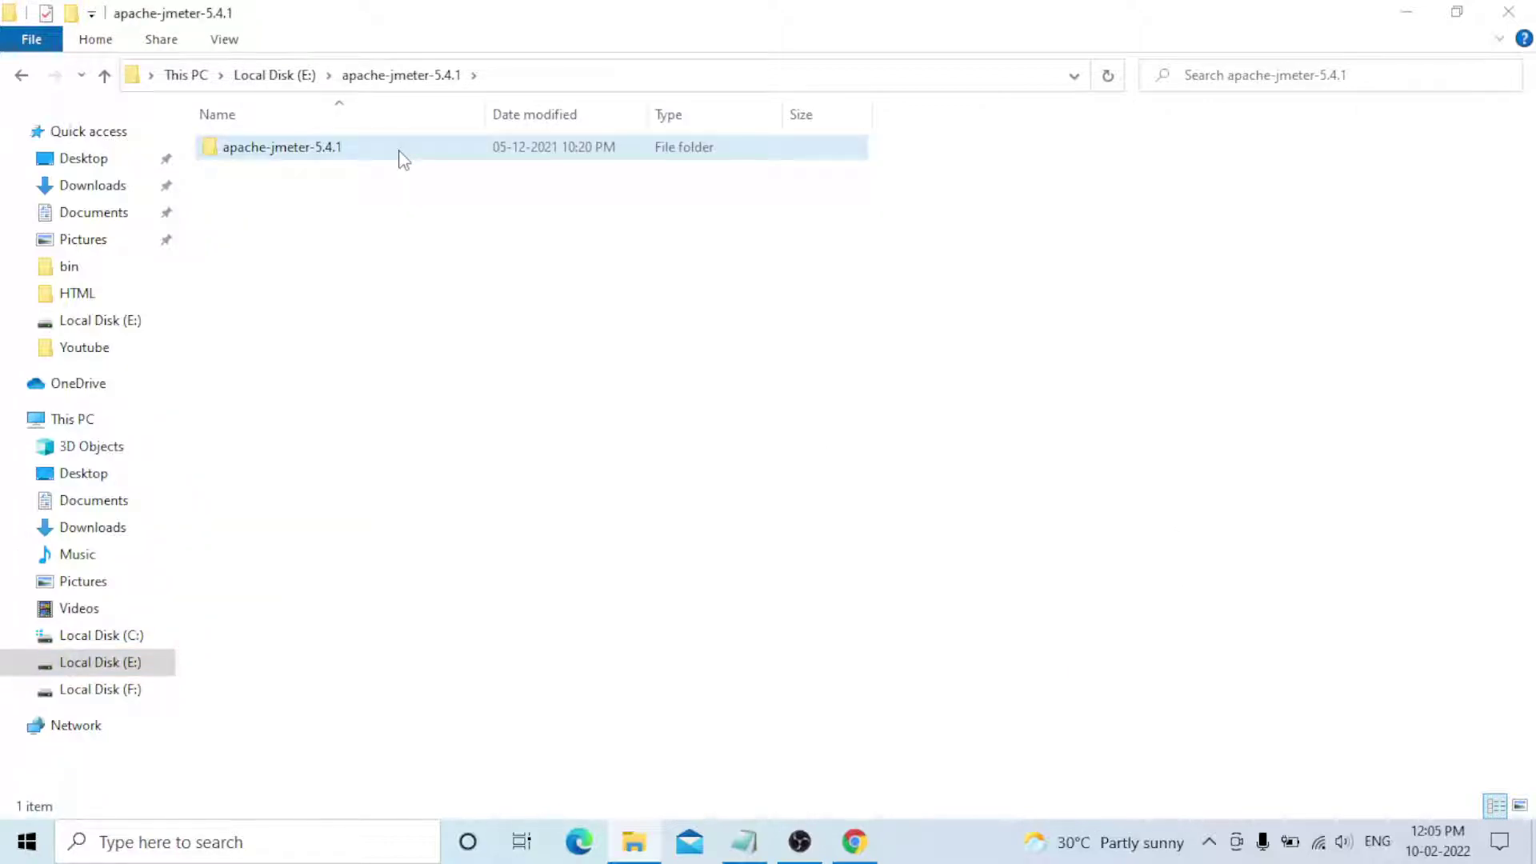
pyautogui.doubleClick(404, 153)
pyautogui.doubleClick(296, 169)
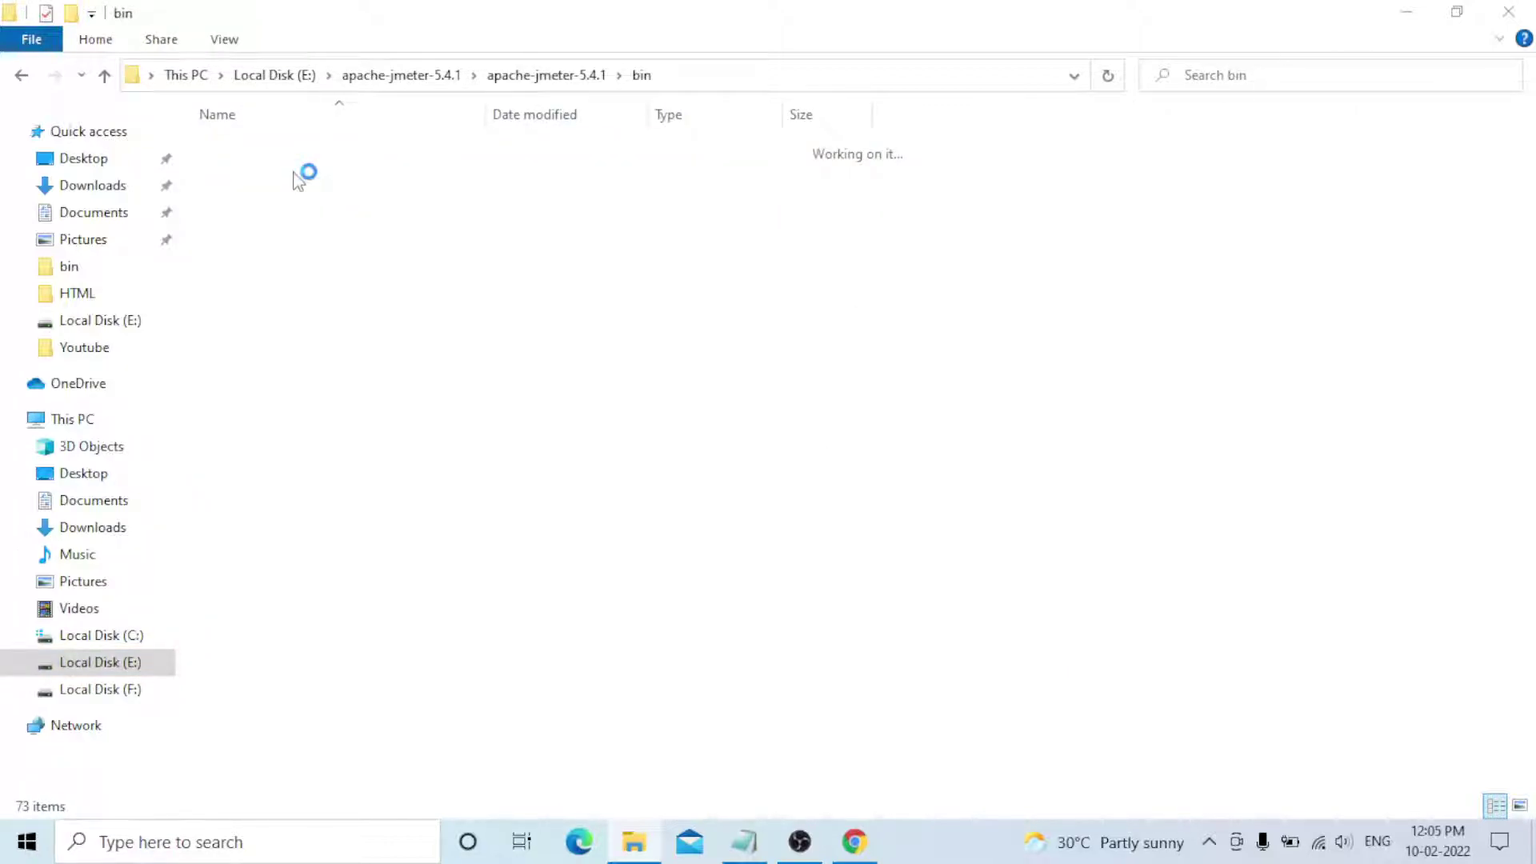
pyautogui.click(22, 75)
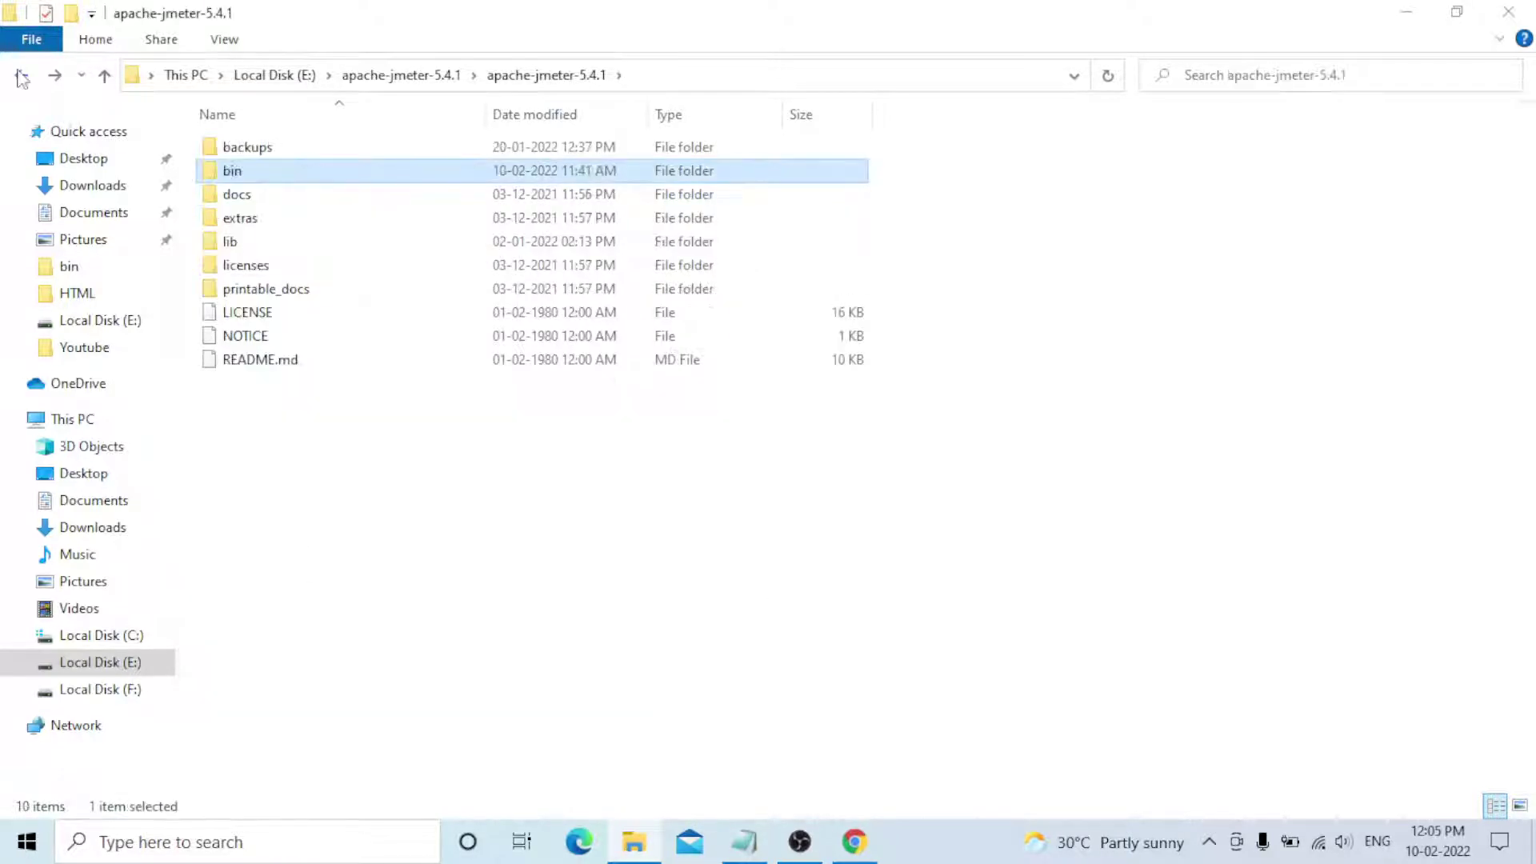
pyautogui.click(21, 75)
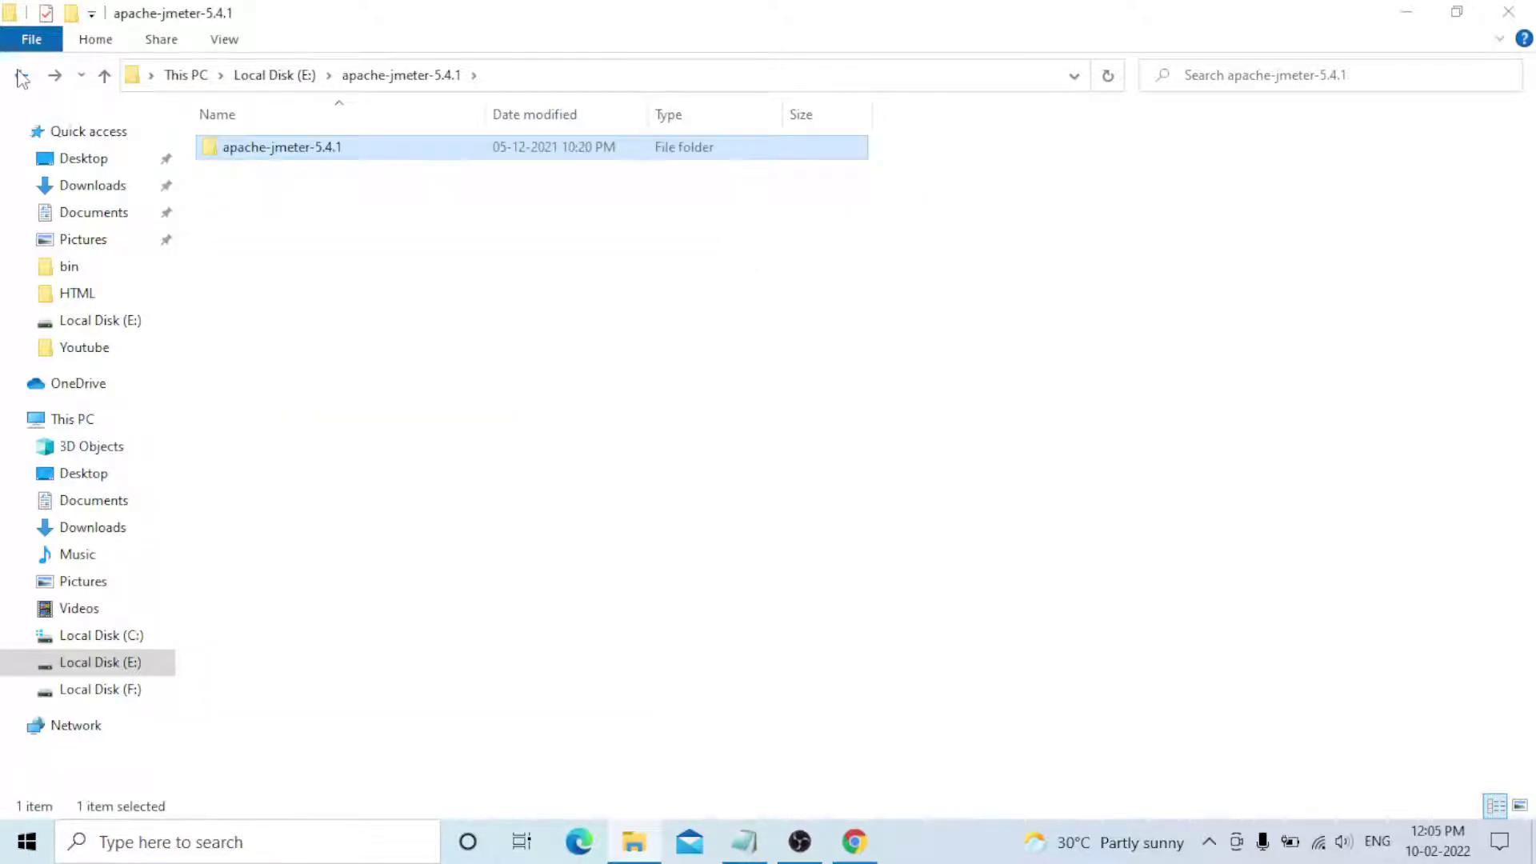
pyautogui.doubleClick(368, 147)
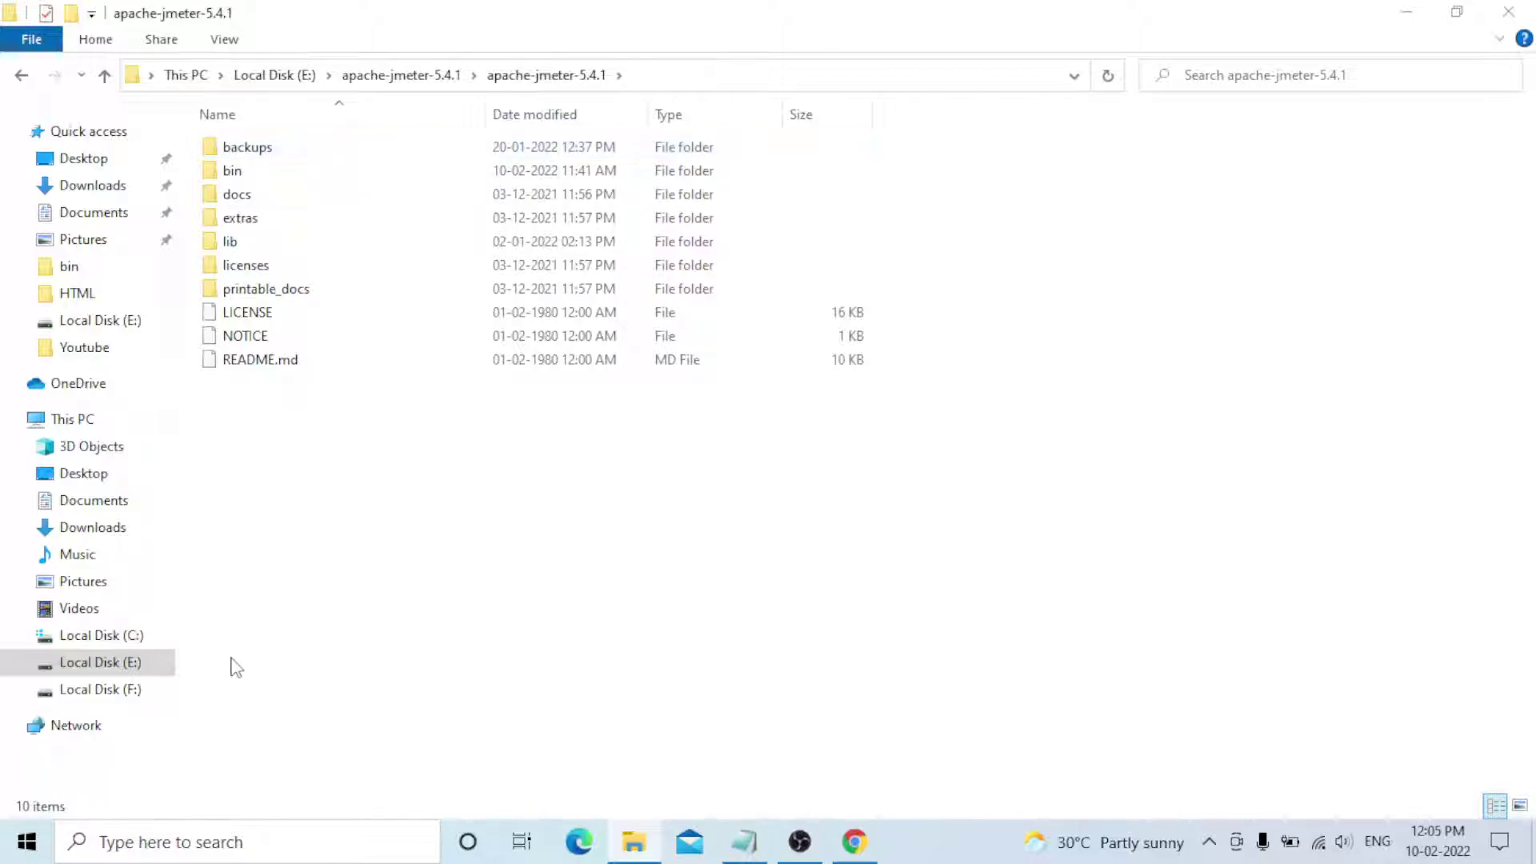
# - Reopen the lib folder of the extracted jpgc-casutg-2.10 plugin in Downloads
pyautogui.click(92, 186)
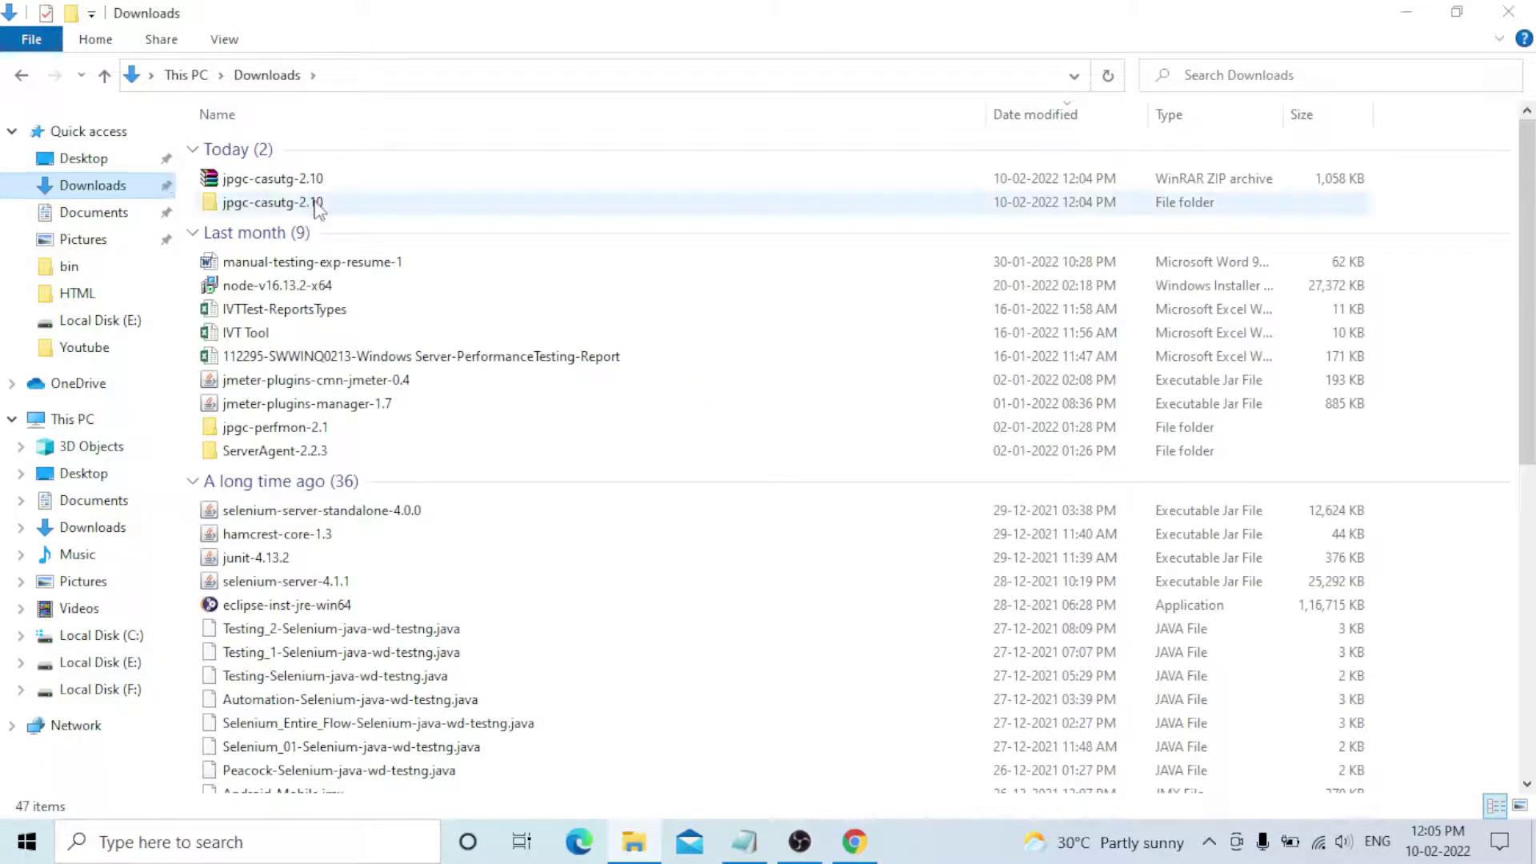
pyautogui.doubleClick(316, 209)
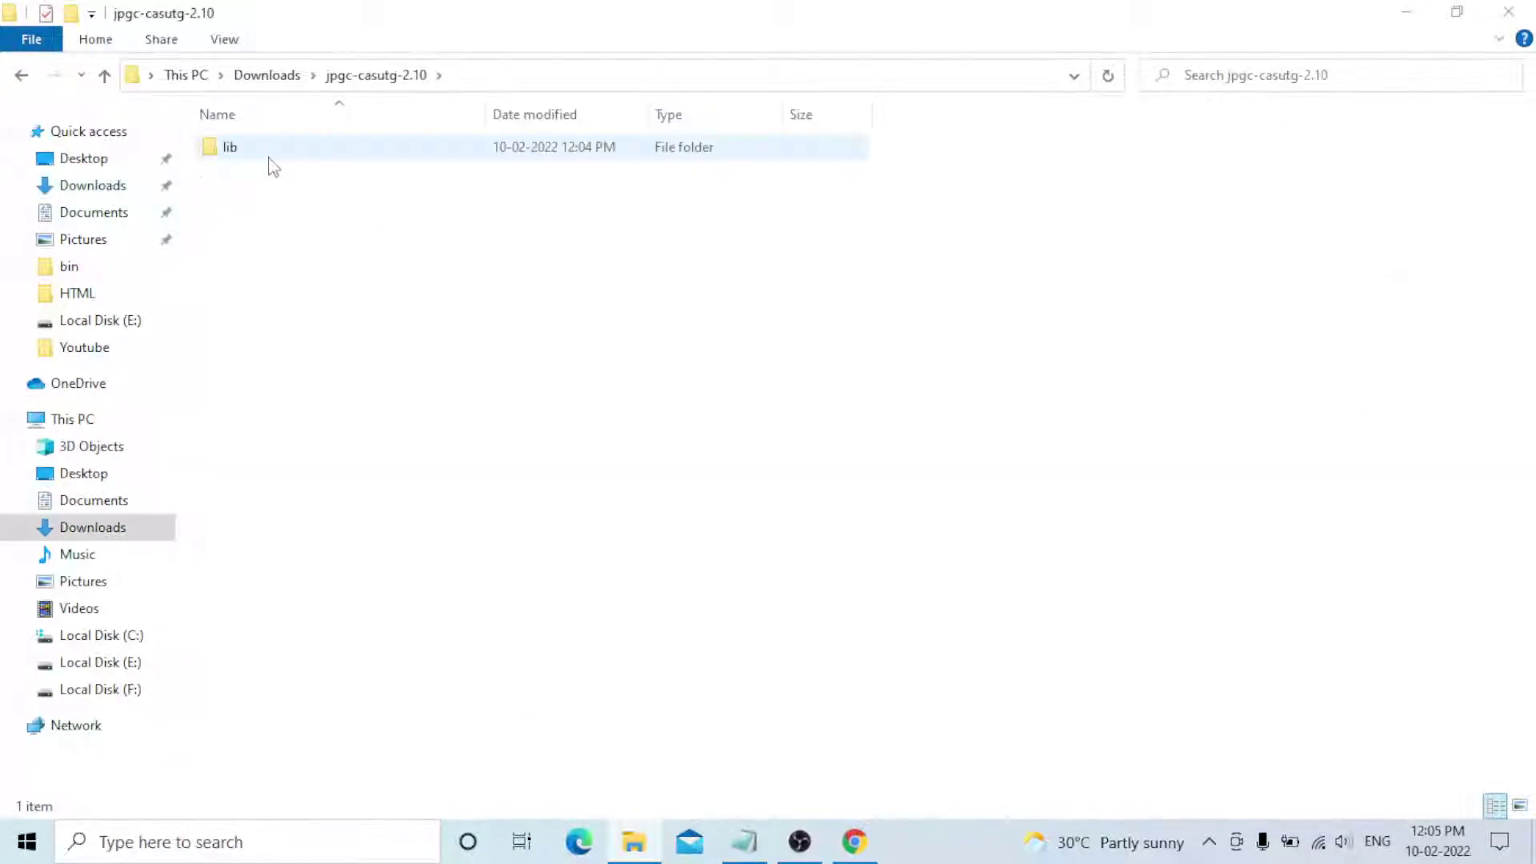
pyautogui.doubleClick(287, 150)
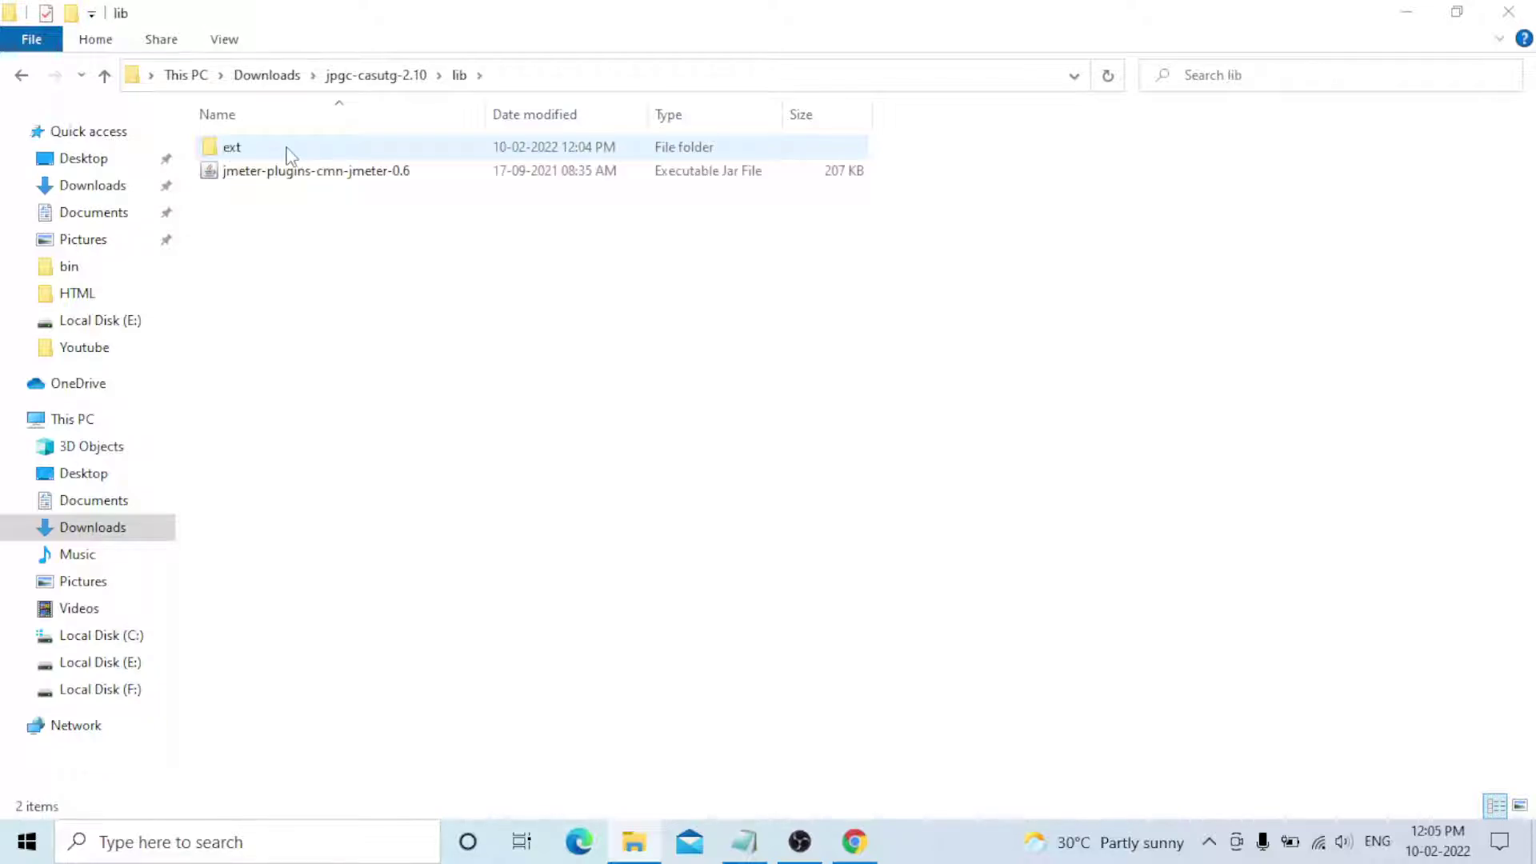
# - Open the lib folder of the apache-jmeter-5.4.1 installation on Local Disk (E:) and dismiss the news notification
pyautogui.click(132, 664)
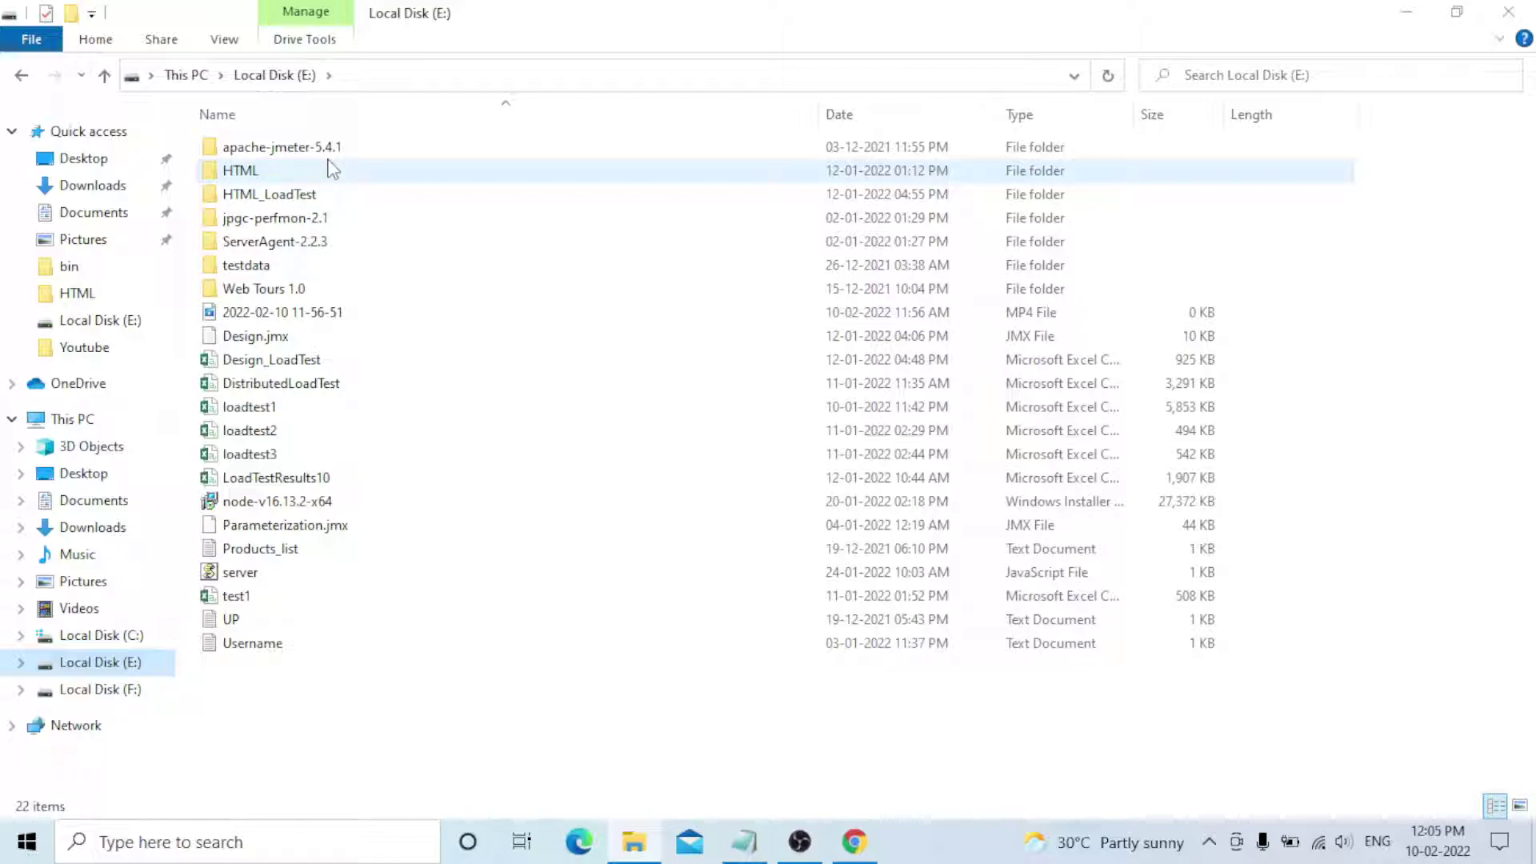
pyautogui.doubleClick(352, 150)
pyautogui.doubleClick(364, 156)
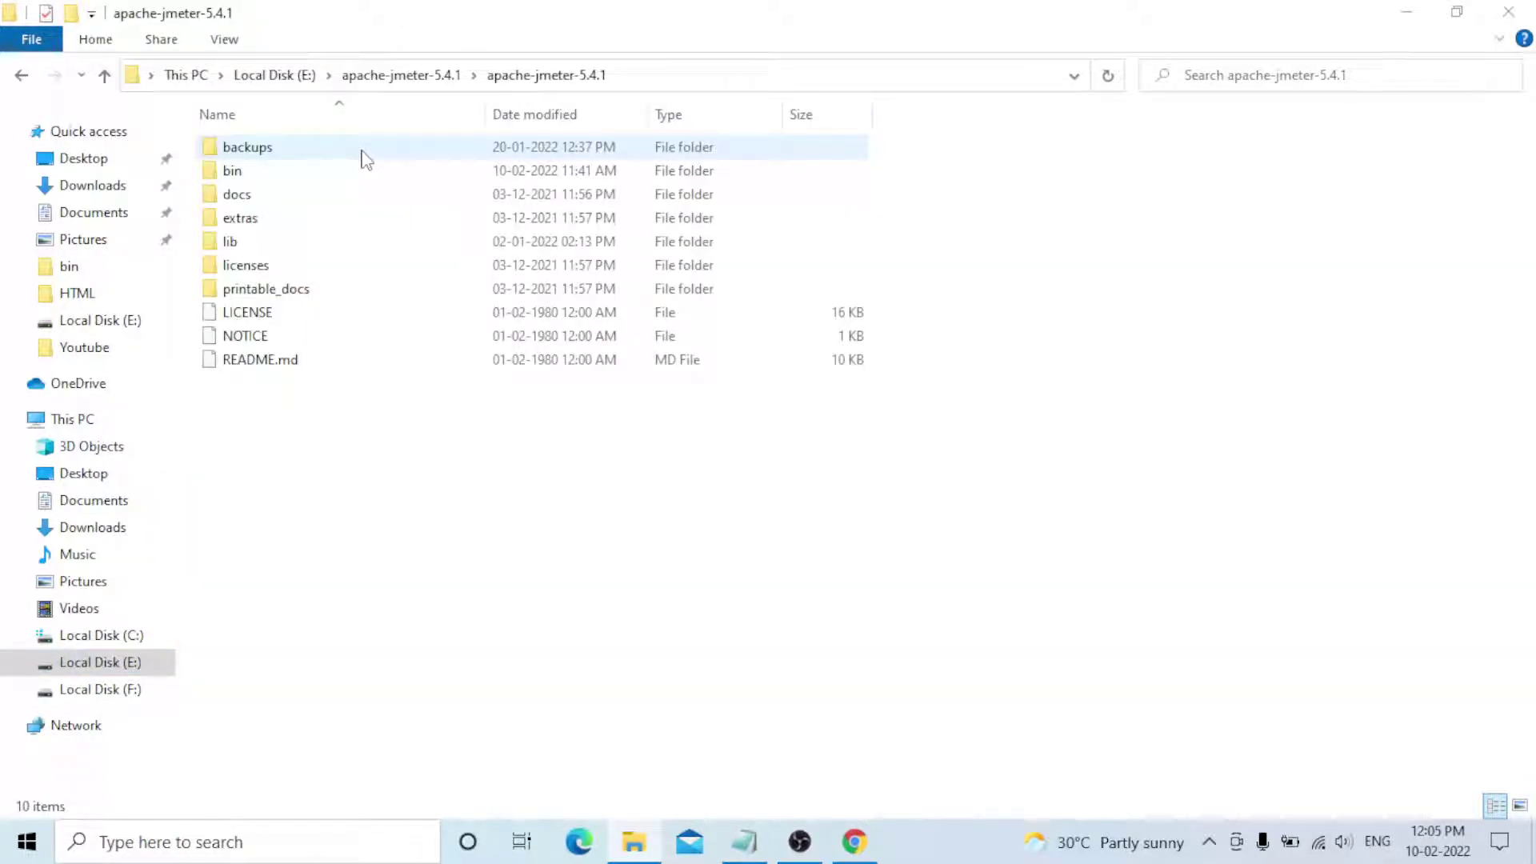
pyautogui.doubleClick(250, 242)
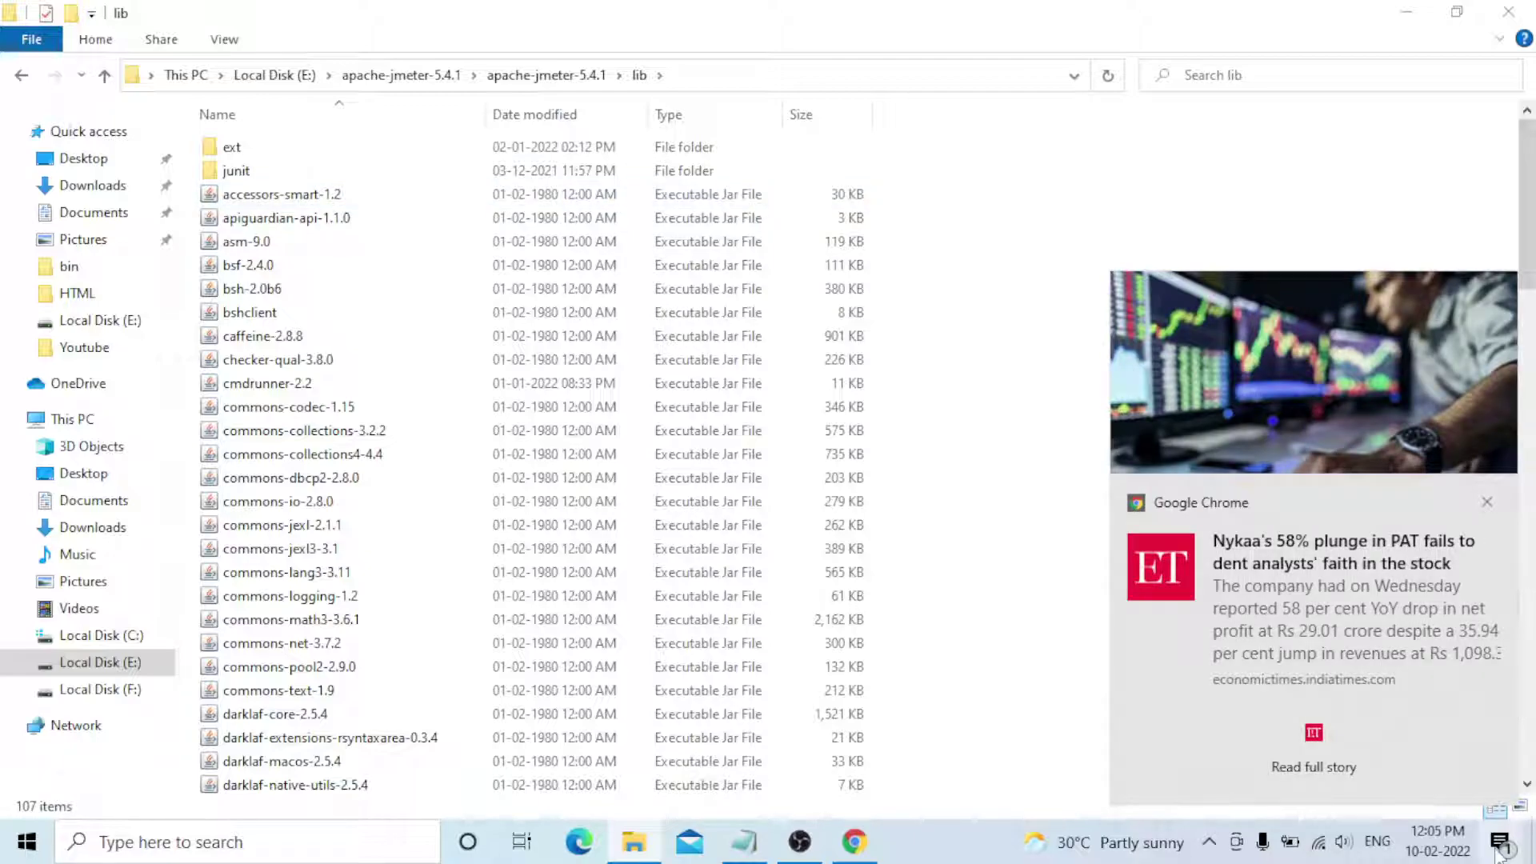
pyautogui.click(1487, 503)
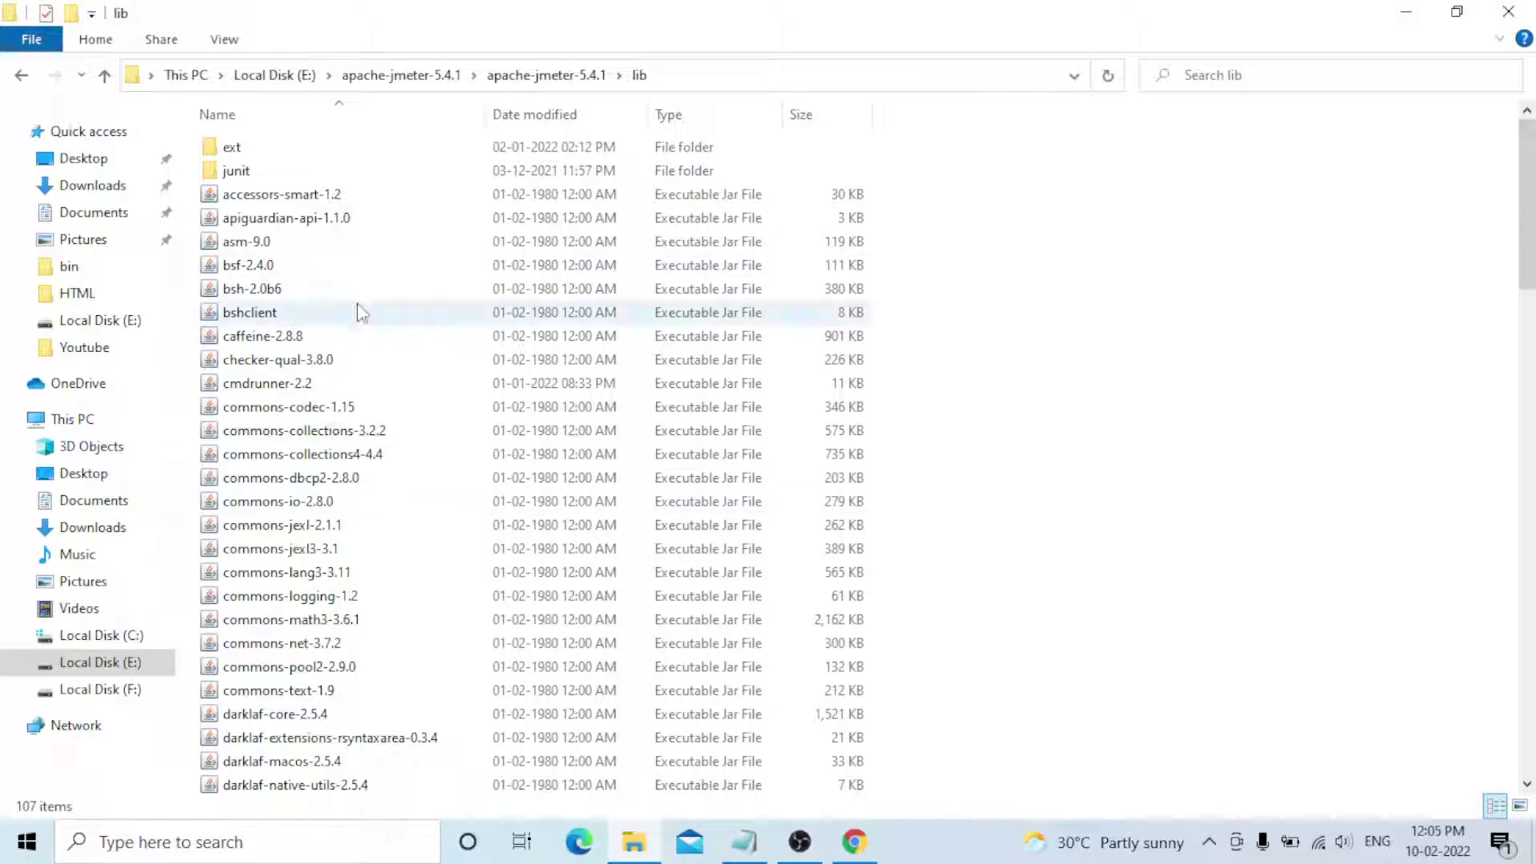
# - Copy the file name of jmeter-plugins-cmn-jmeter-0.6 from the lib folder of jpgc-casutg-2.10 in Downloads, leaving the file itself unrenamed
pyautogui.click(95, 189)
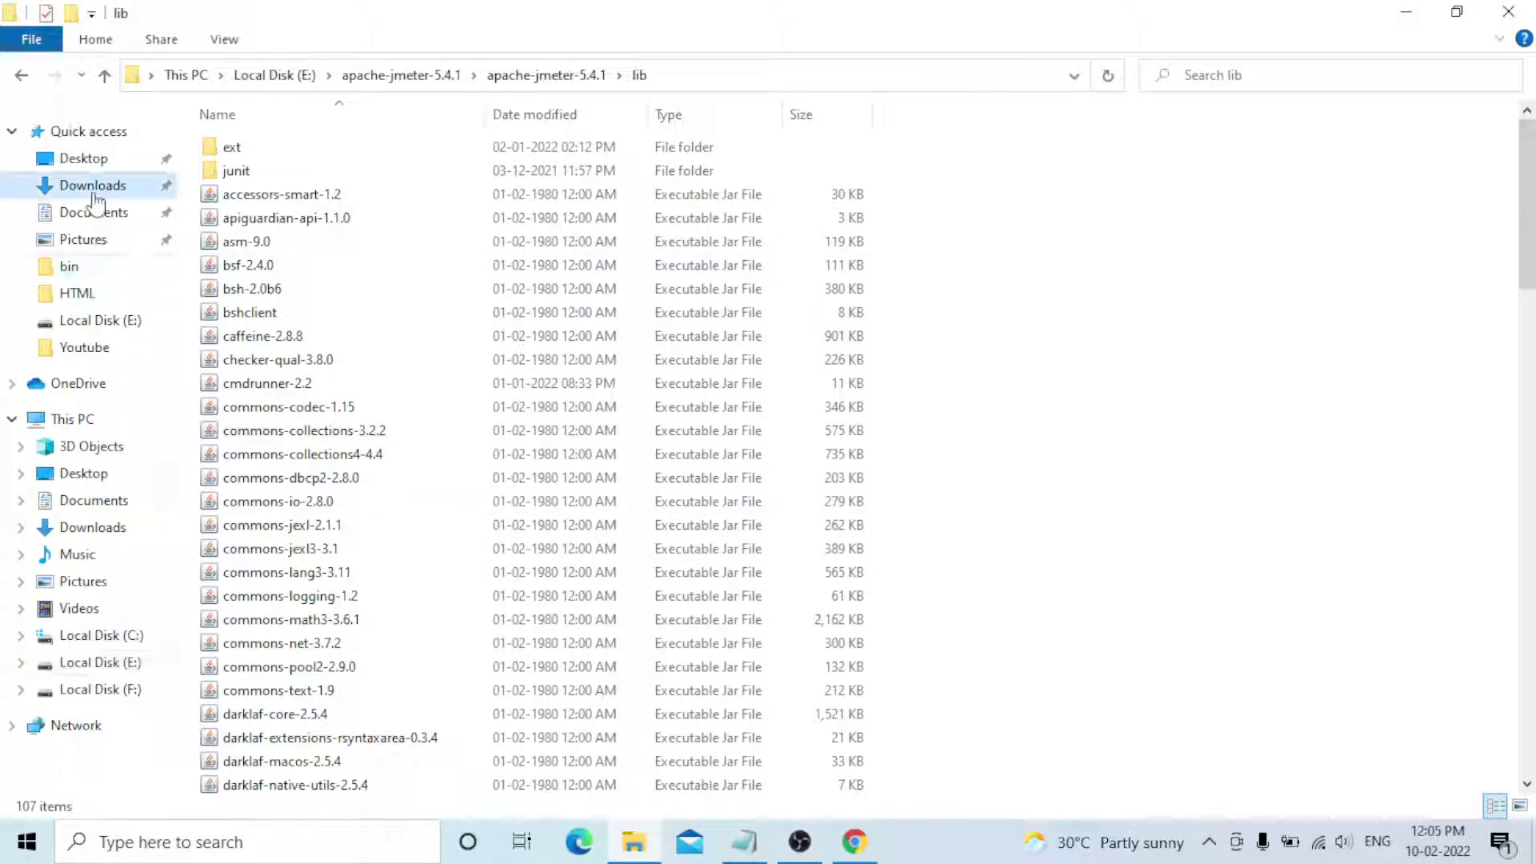
pyautogui.click(276, 206)
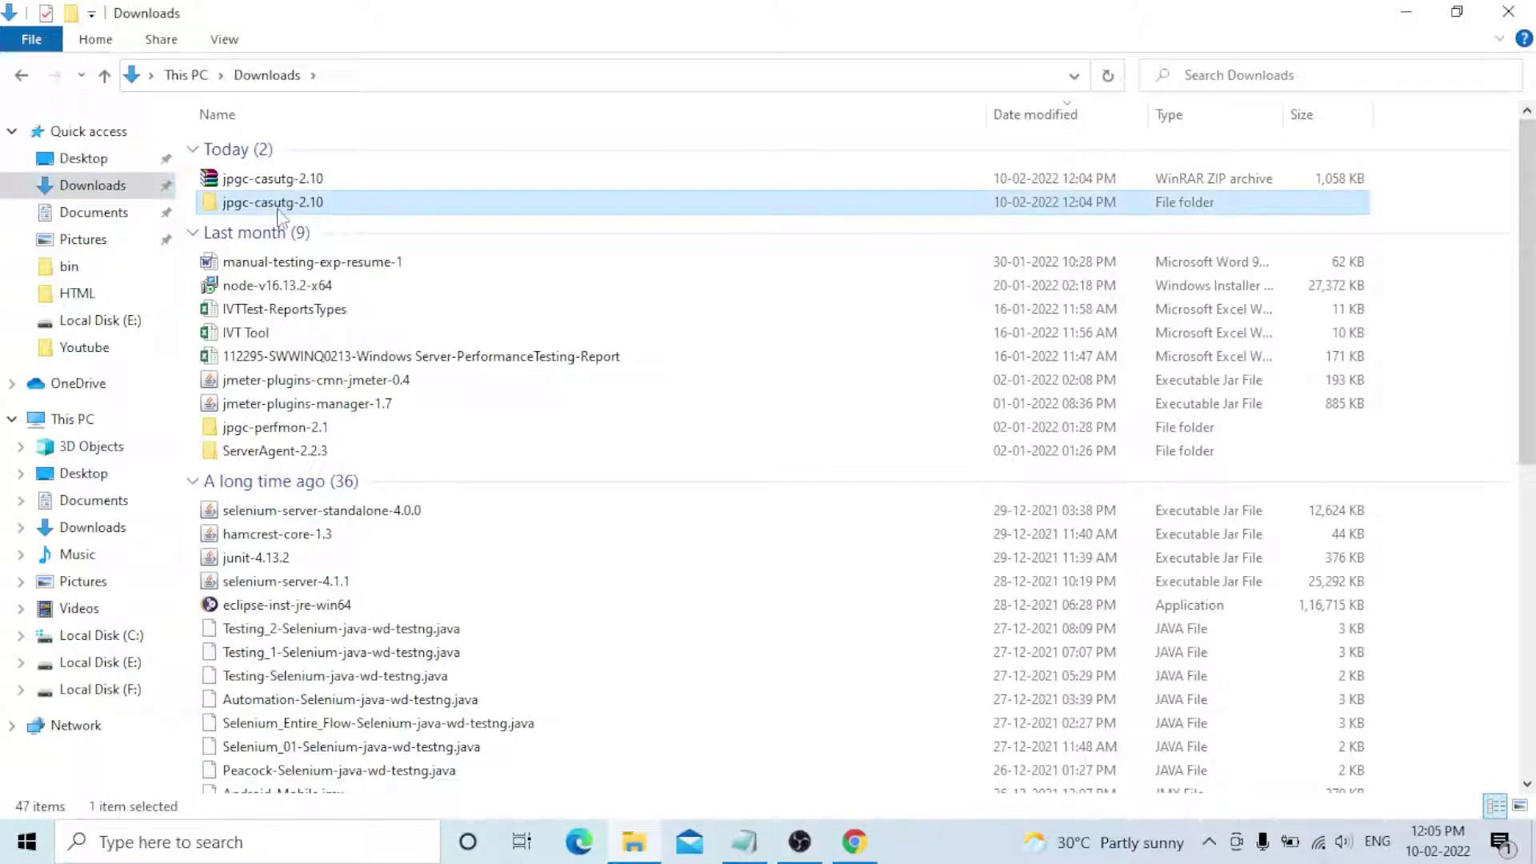
pyautogui.doubleClick(277, 206)
pyautogui.doubleClick(257, 154)
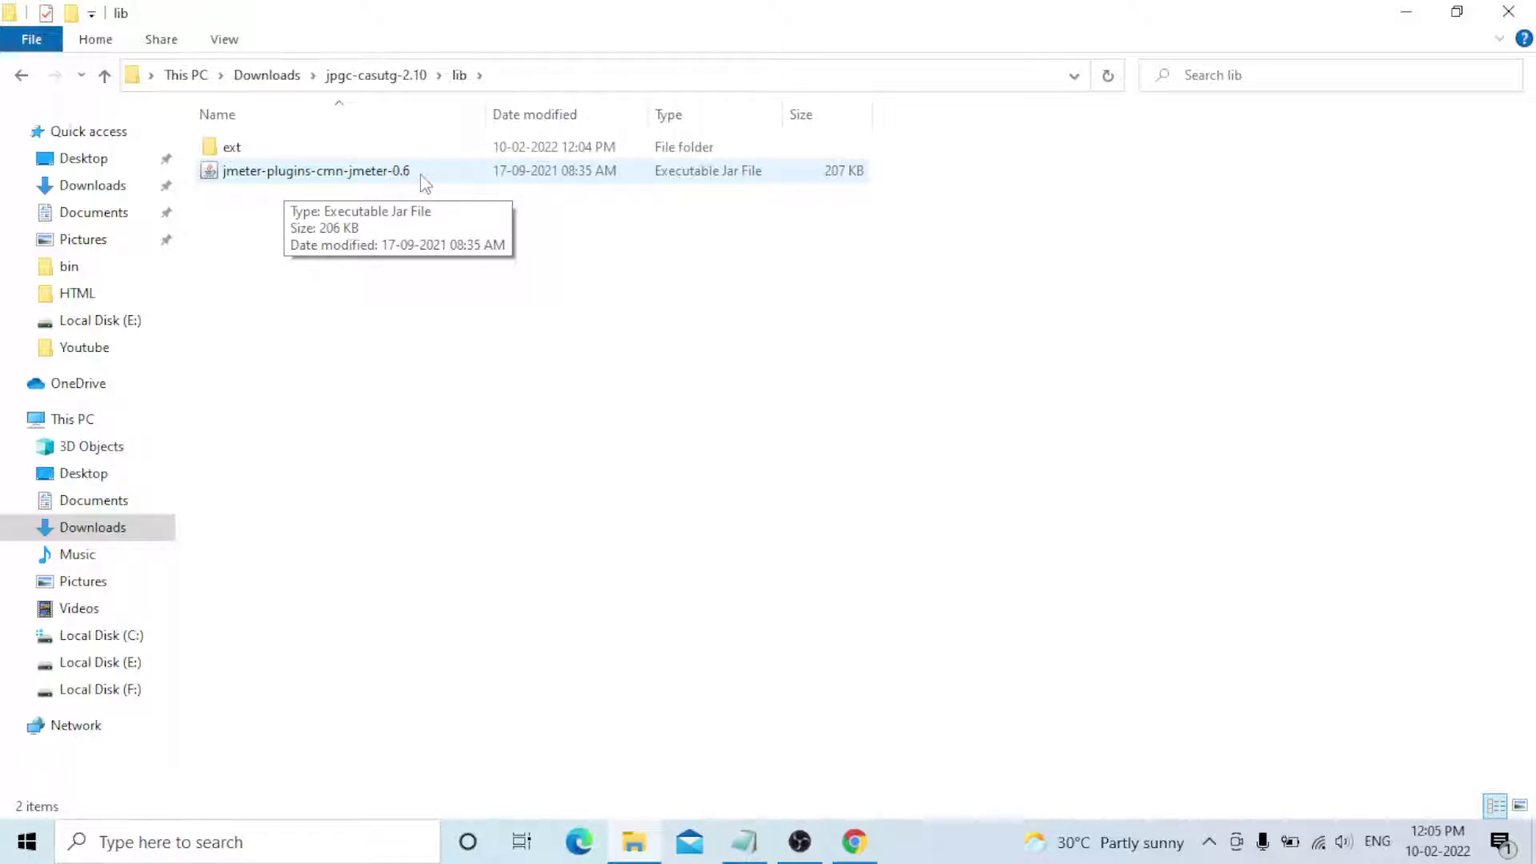
pyautogui.click(440, 176)
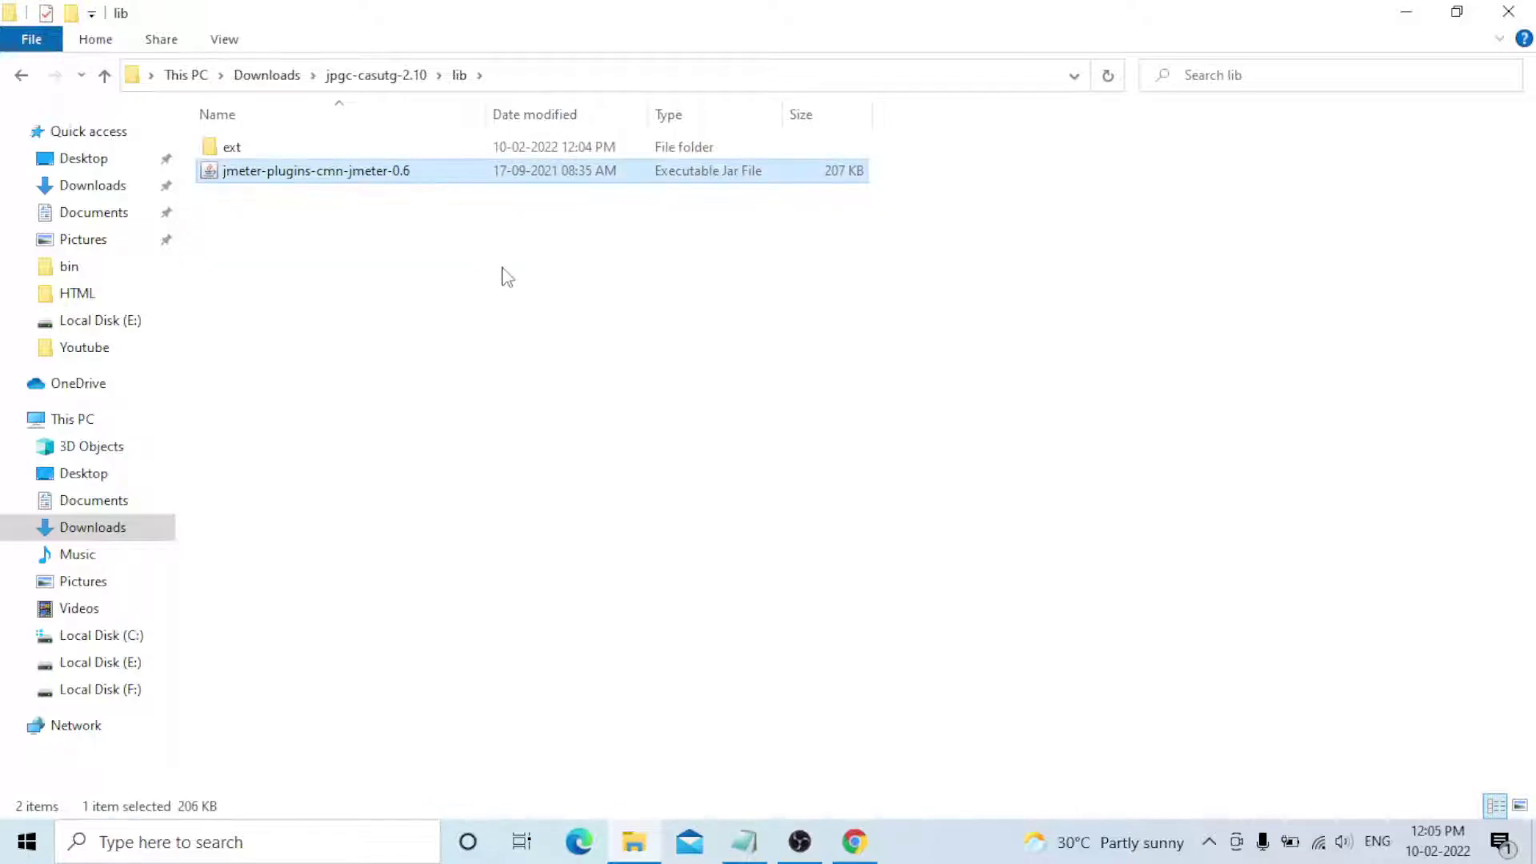
pyautogui.press('F2')
pyautogui.hotkey('ctrl', 'c')
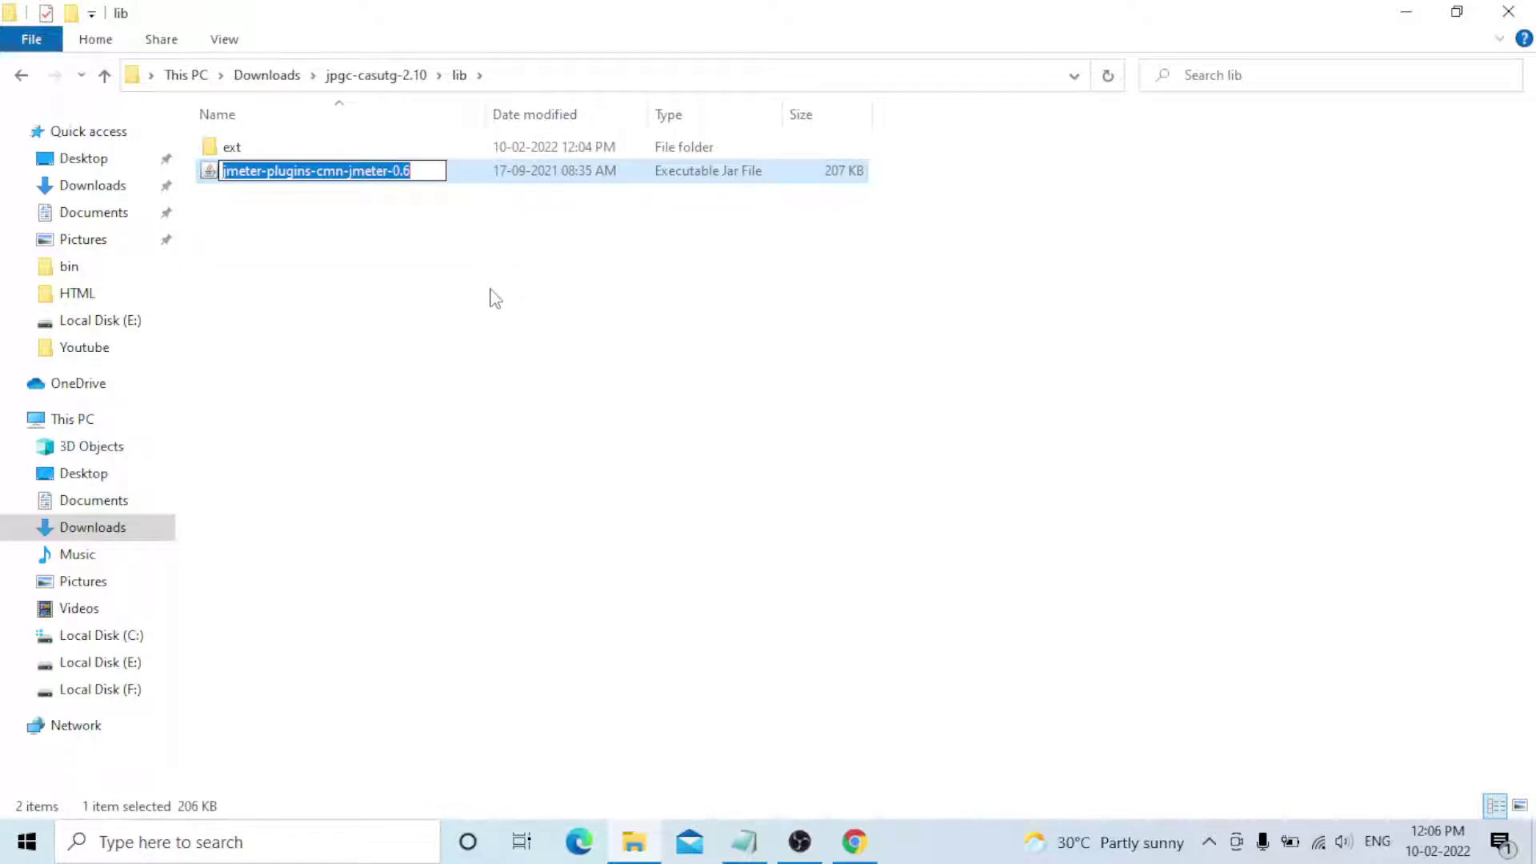
pyautogui.click(434, 402)
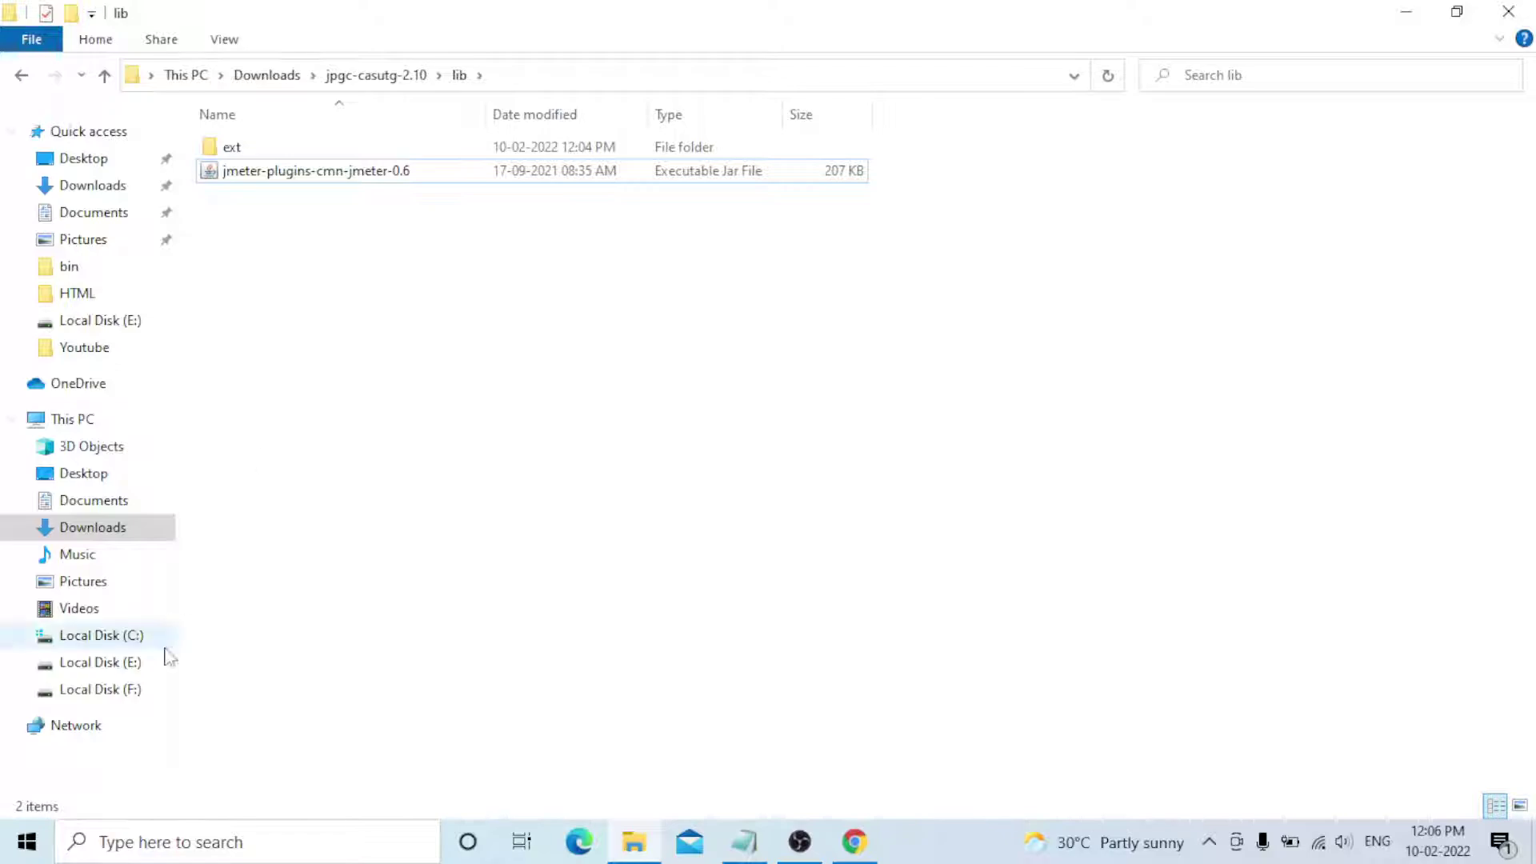
# - Switch to Notepad and paste the JAR name jmeter-plugins-cmn-jmeter-0.6 below the download note, followed by a blank line
pyautogui.click(744, 841)
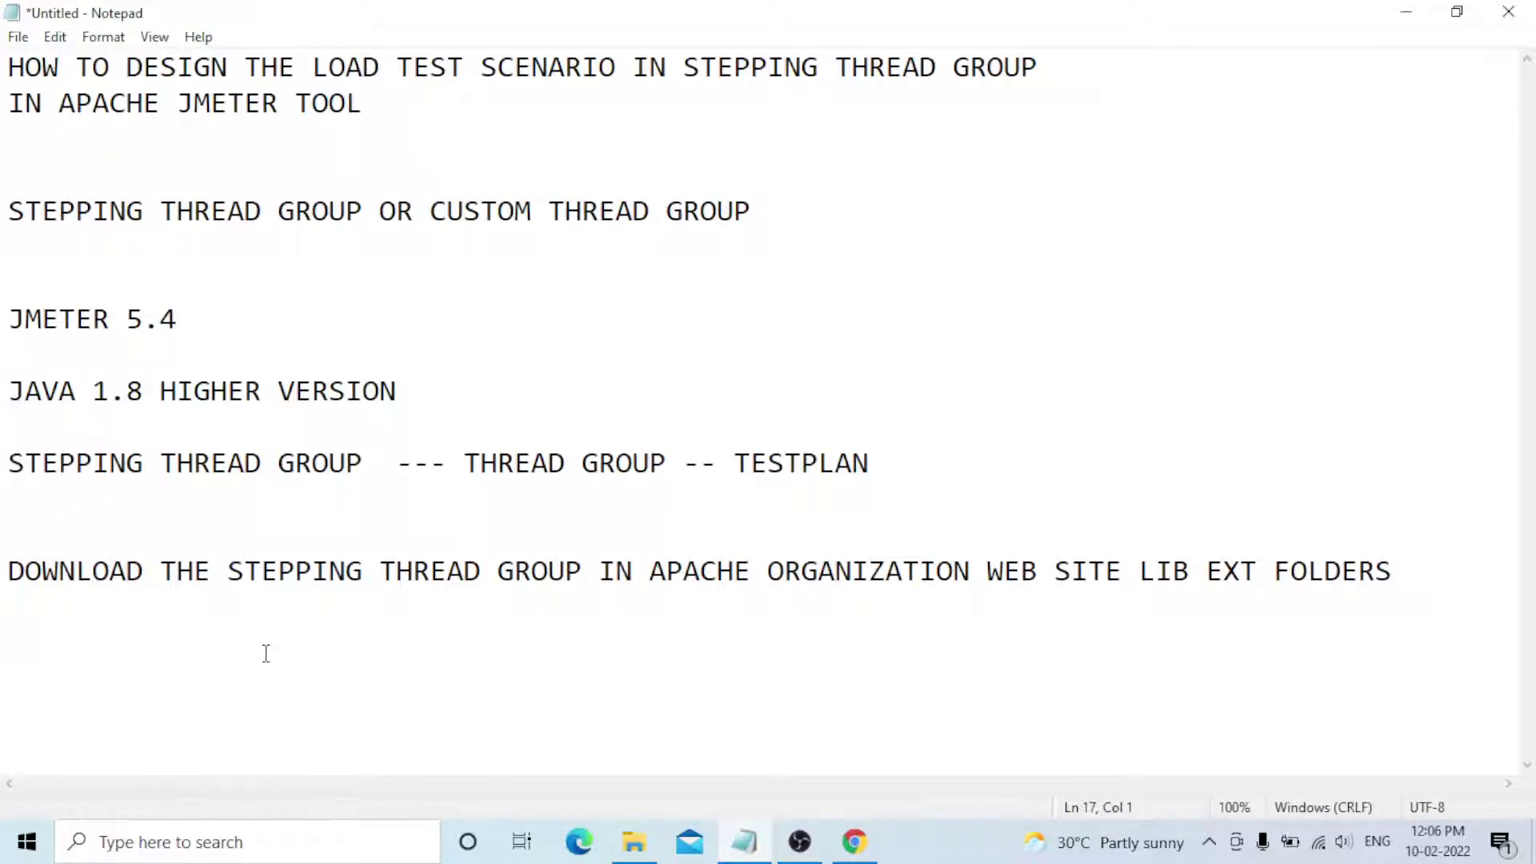
pyautogui.hotkey('ctrl', 'v')
pyautogui.press('Return')
pyautogui.press('Return')
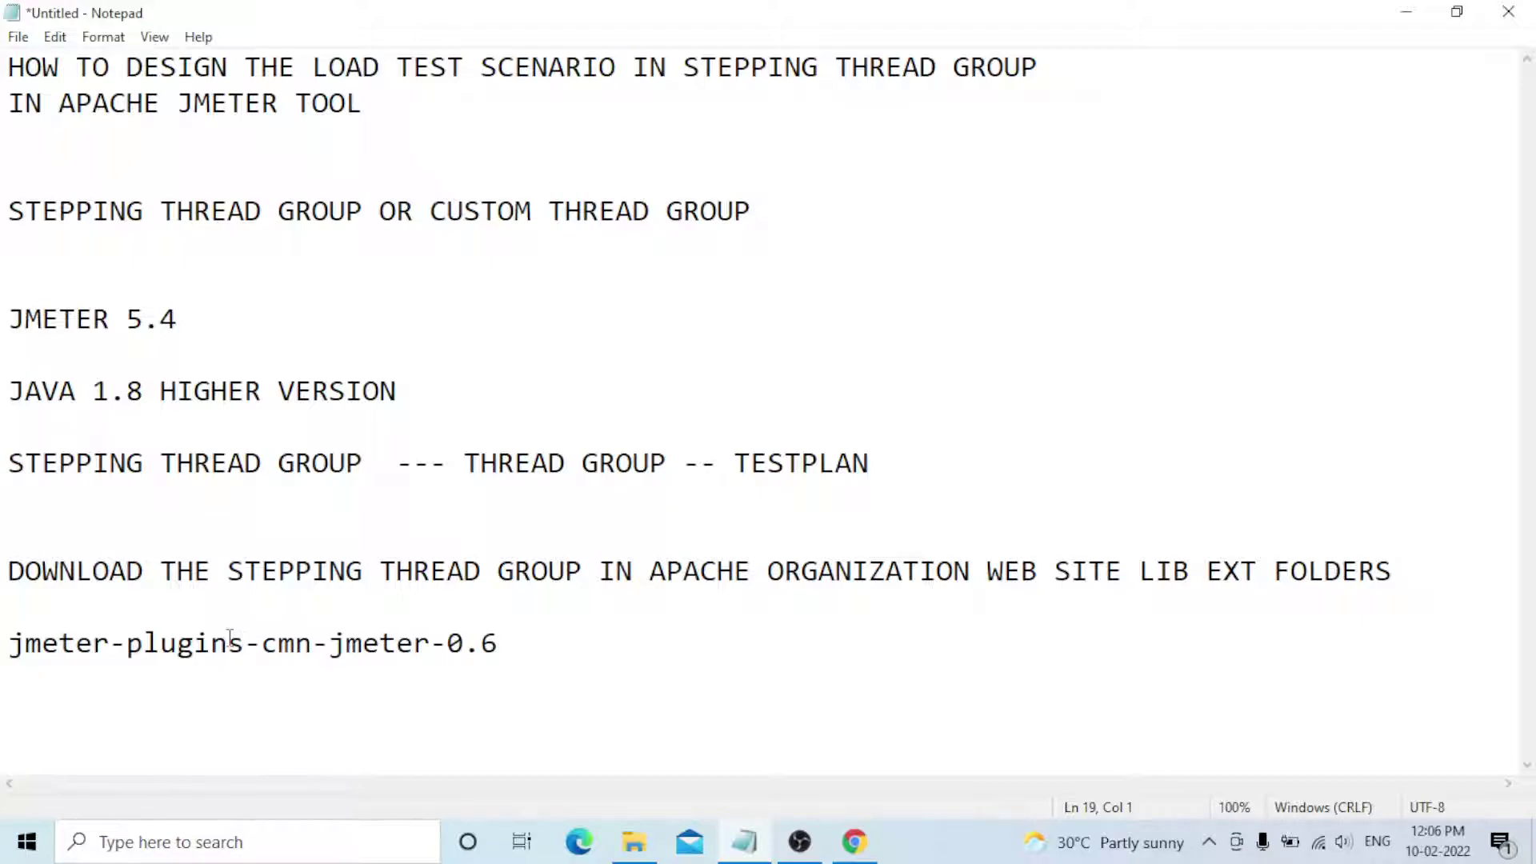
# - In File Explorer, search the lib folder of apache-jmeter-5.4.1 on Local Disk (E:) for jmeter-plugins-cmn-jmeter-0.6, and clear the search text
pyautogui.click(634, 842)
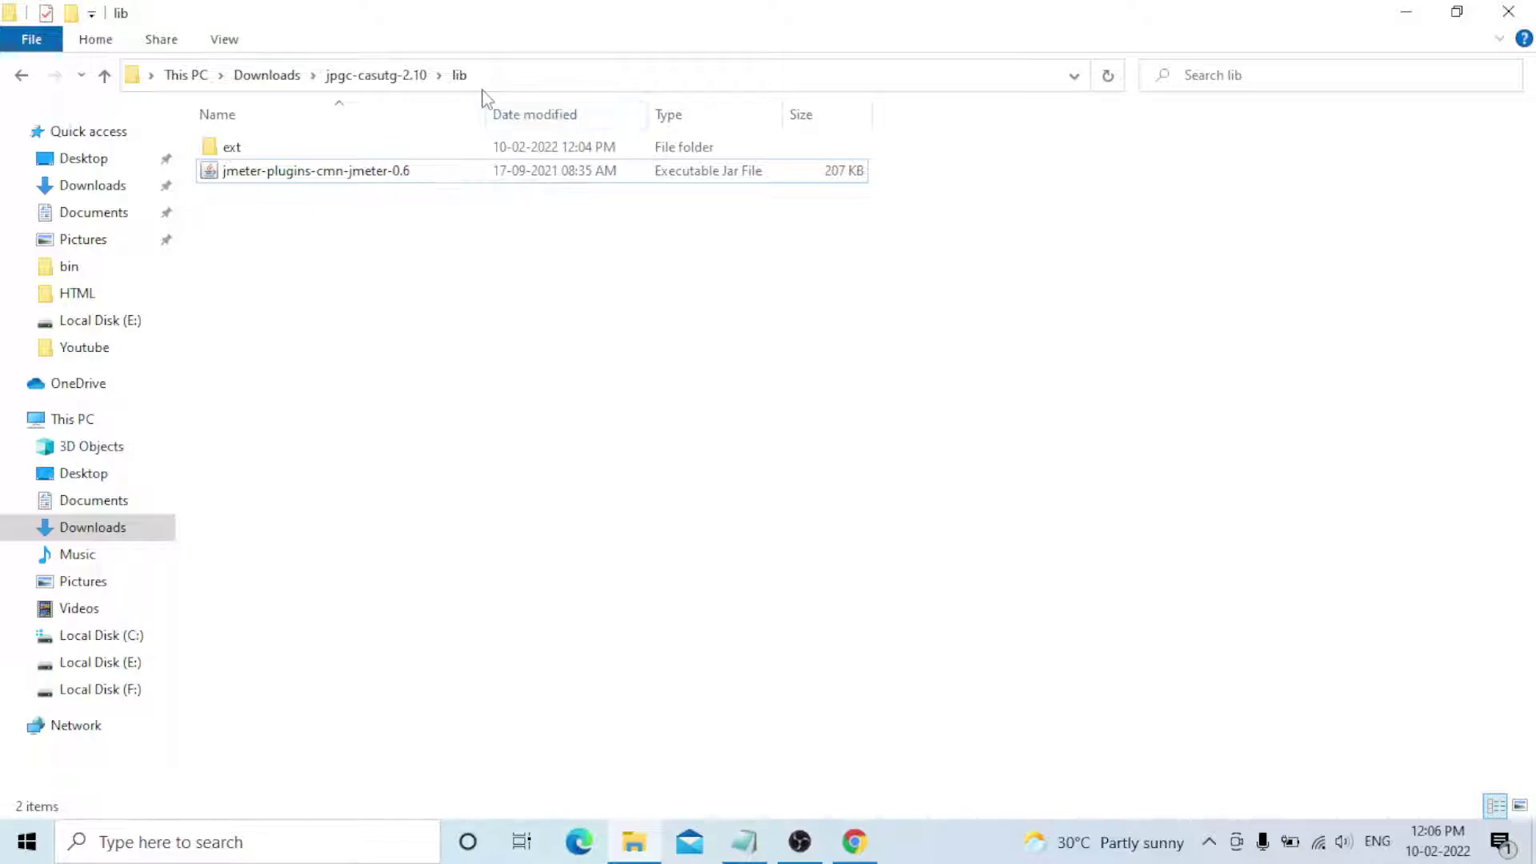
pyautogui.click(100, 664)
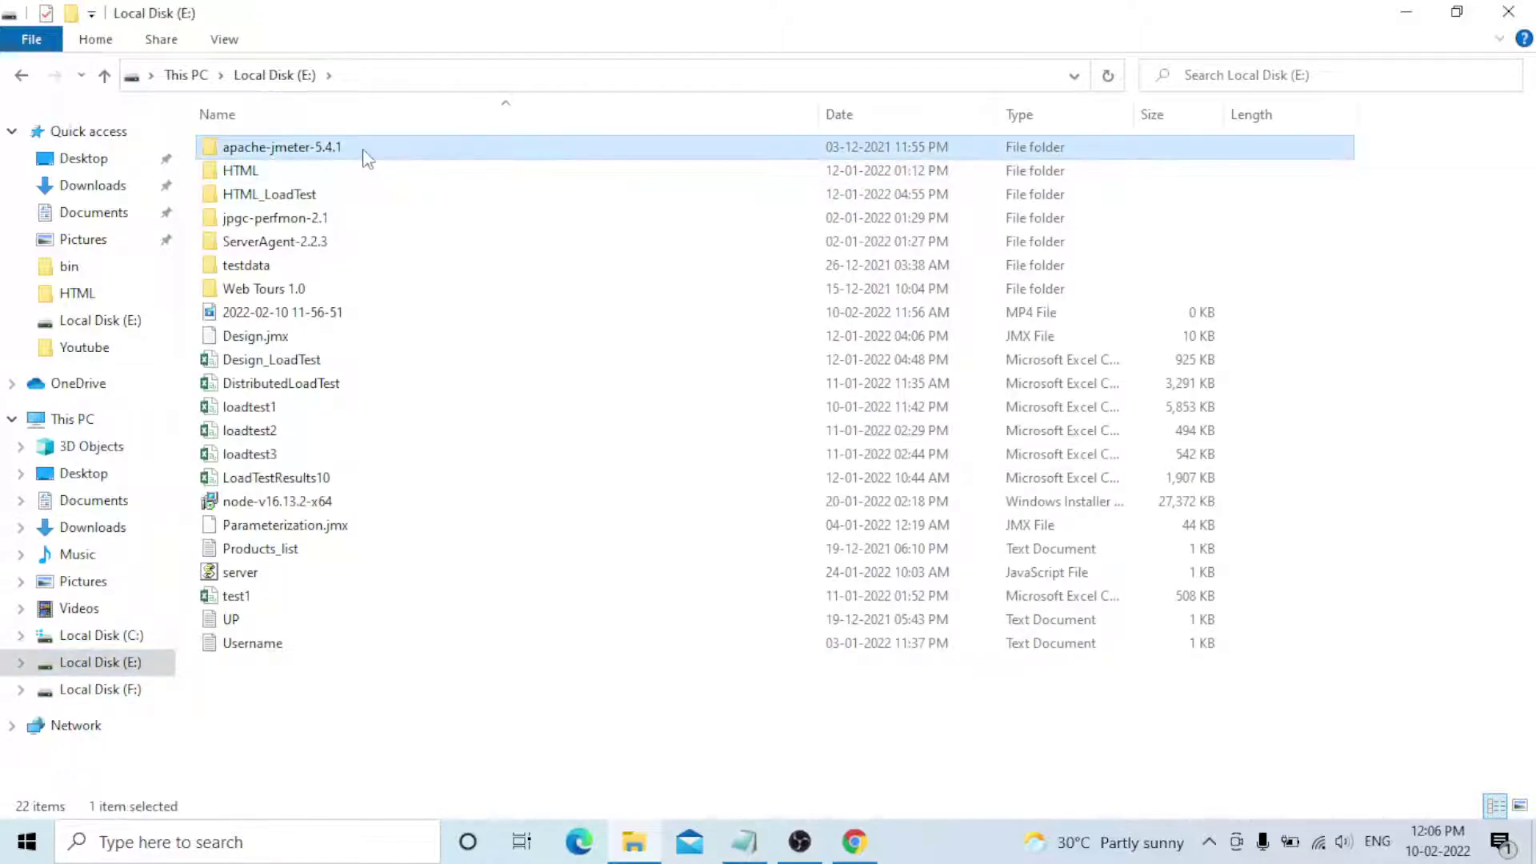
pyautogui.doubleClick(363, 151)
pyautogui.doubleClick(364, 152)
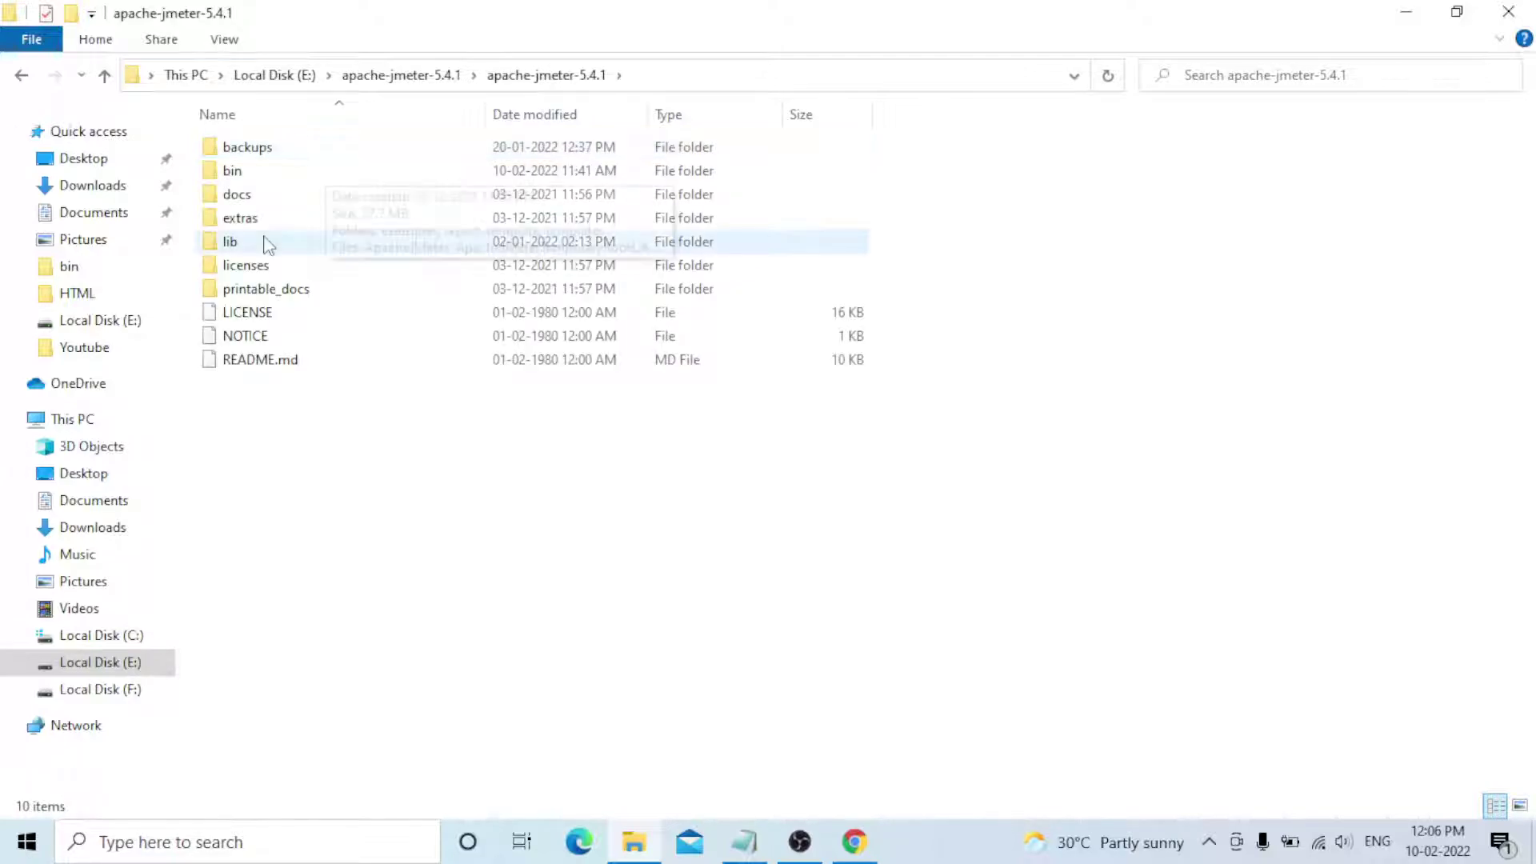
pyautogui.doubleClick(262, 243)
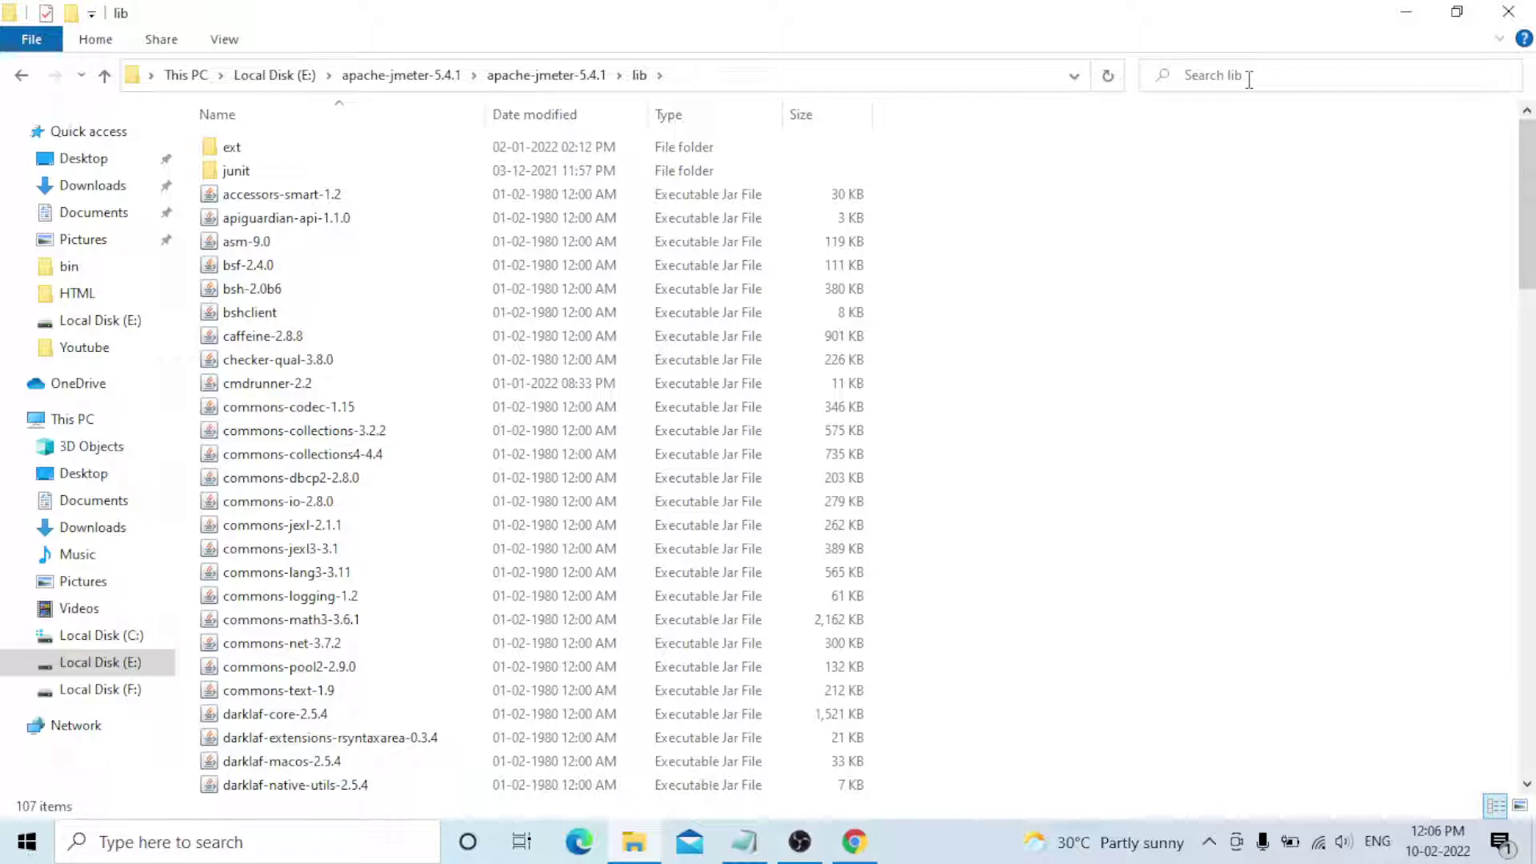
pyautogui.click(1219, 77)
pyautogui.hotkey('ctrl', 'v')
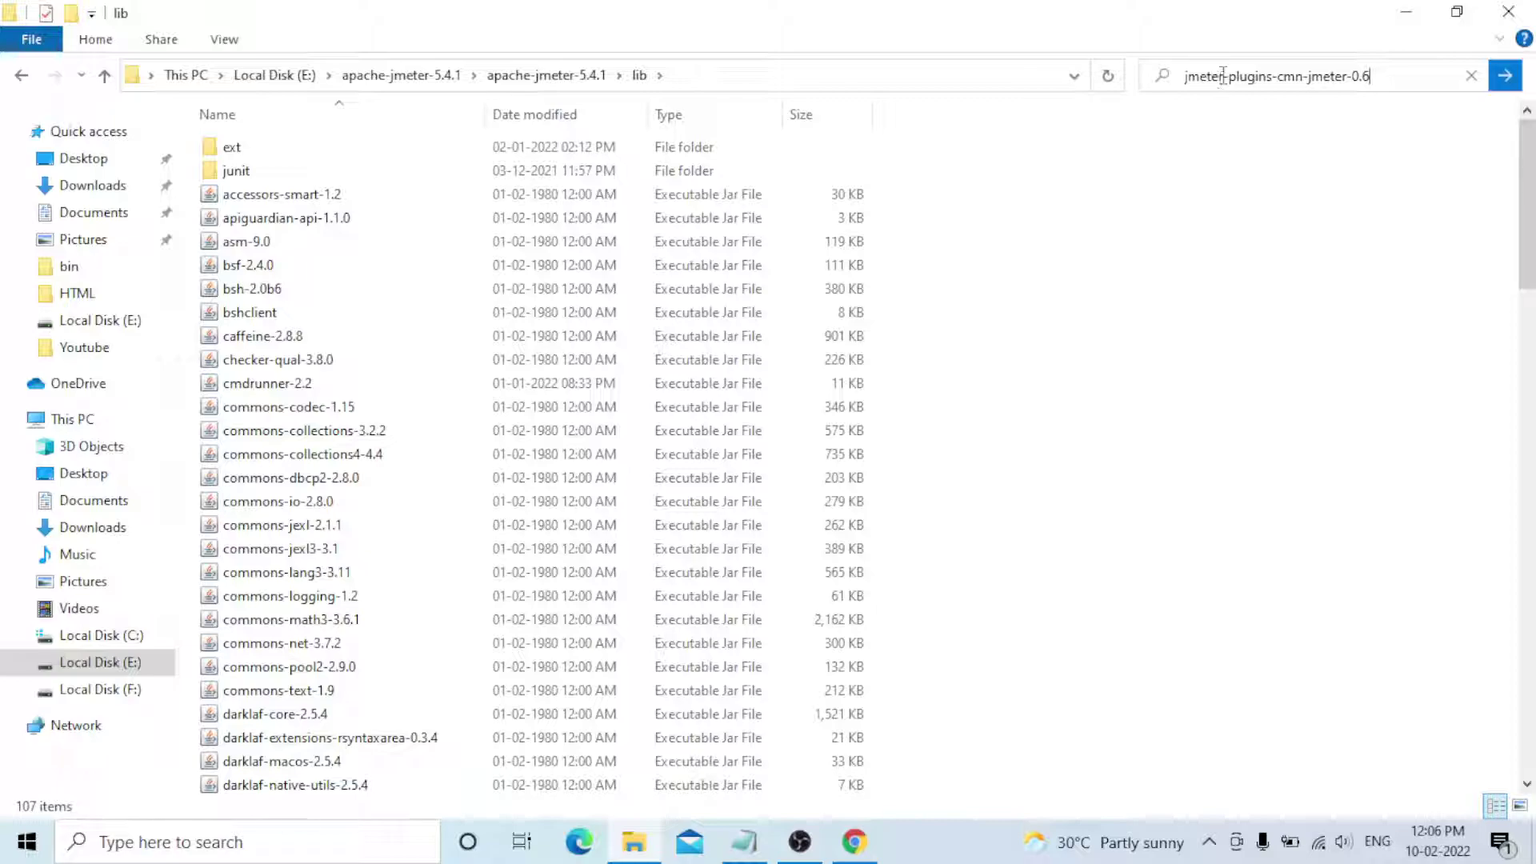
pyautogui.press('Tab')
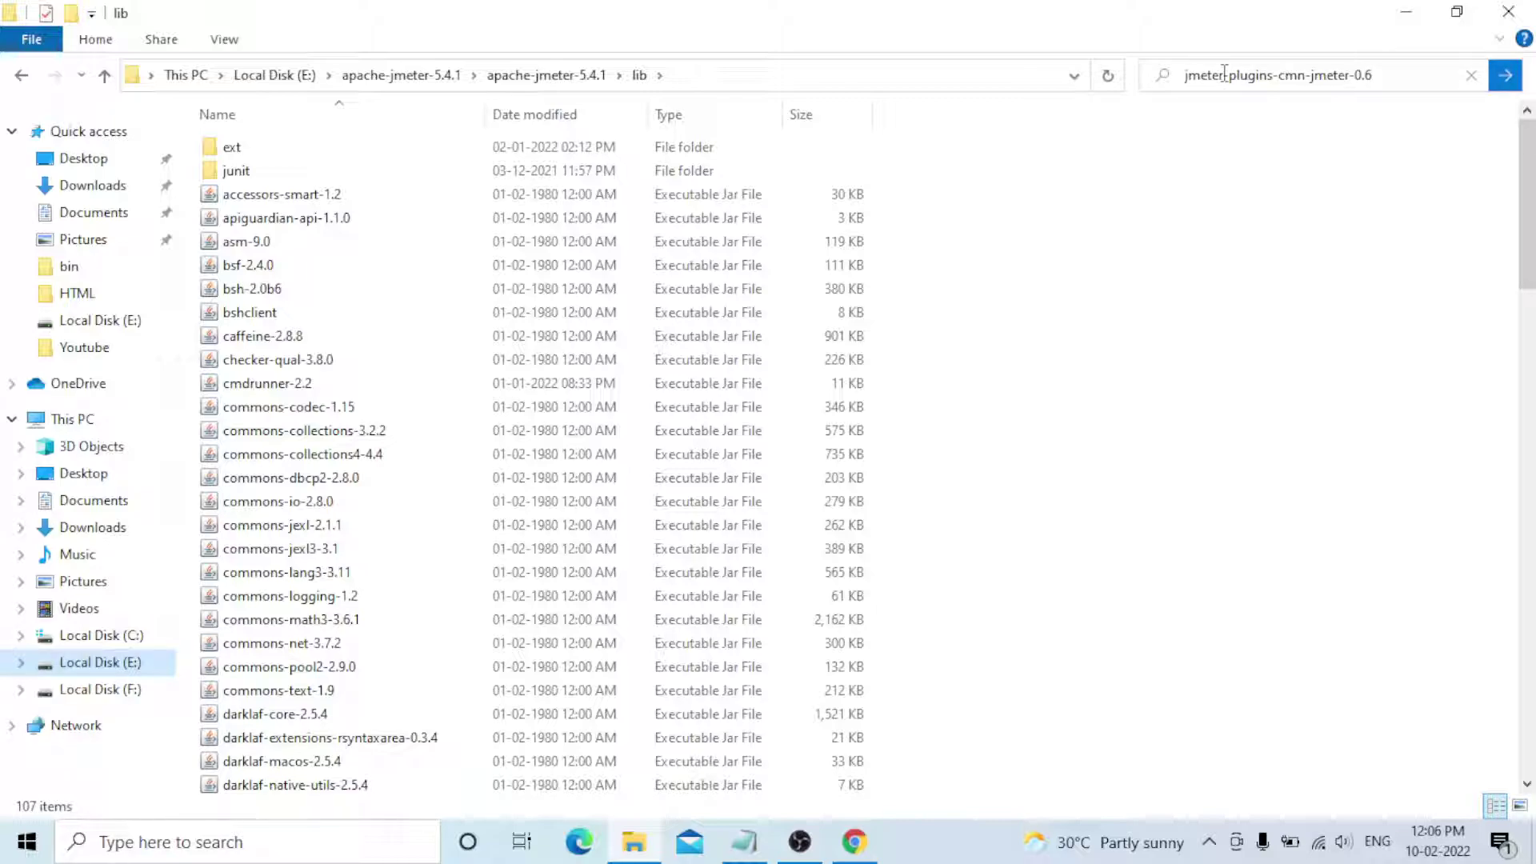
pyautogui.click(1378, 74)
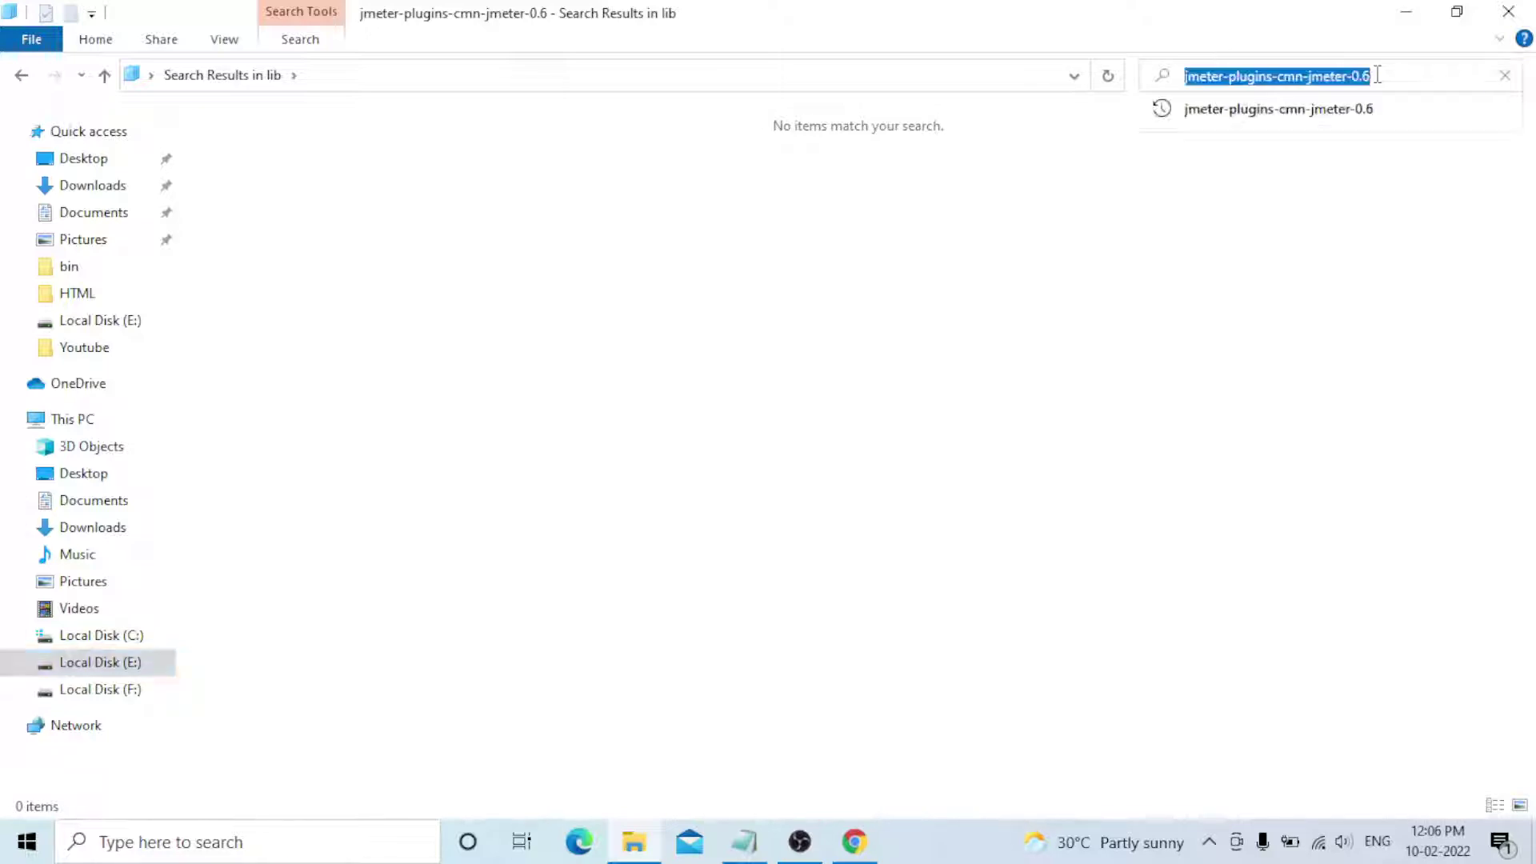
pyautogui.press('BackSpace')
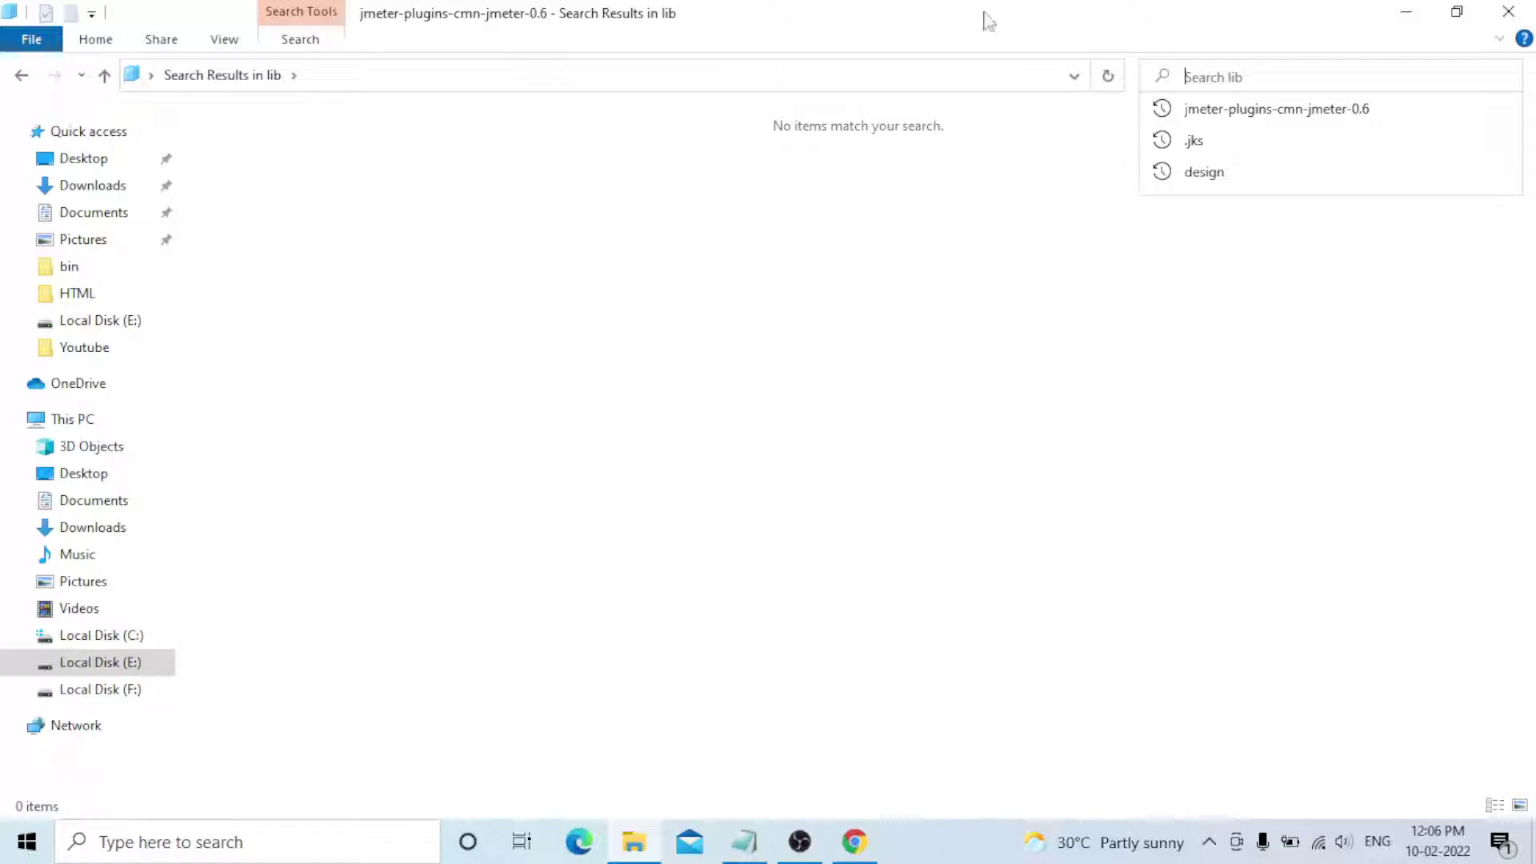
# - Return to the installation's lib folder and check its jmeter-plugins-cmn-jmeter JARs against the version noted in Notepad
pyautogui.click(22, 77)
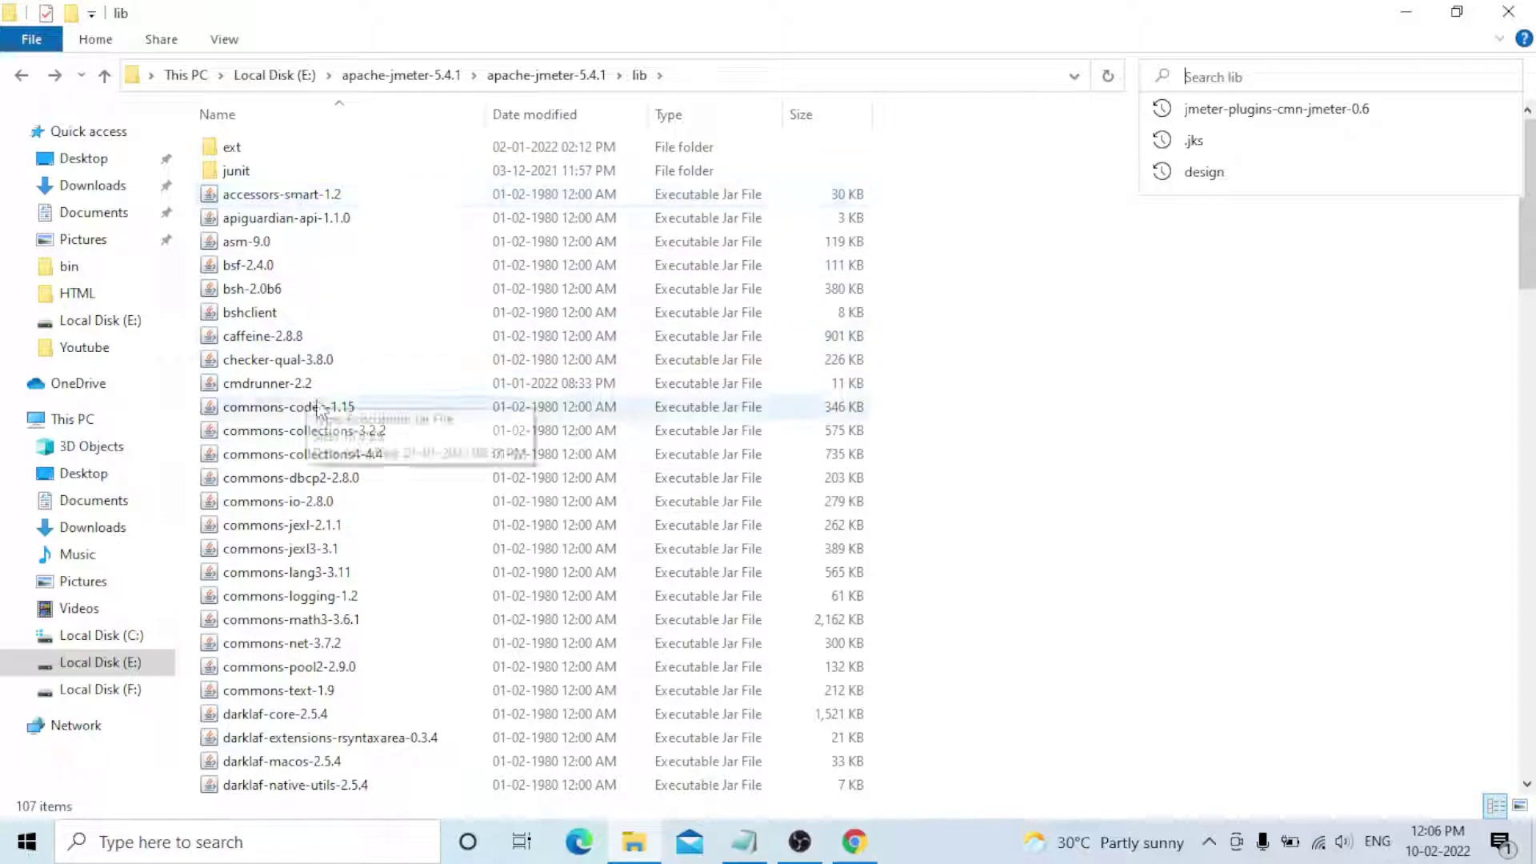
pyautogui.scroll(-1, 316, 405)
pyautogui.scroll(-3, 319, 411)
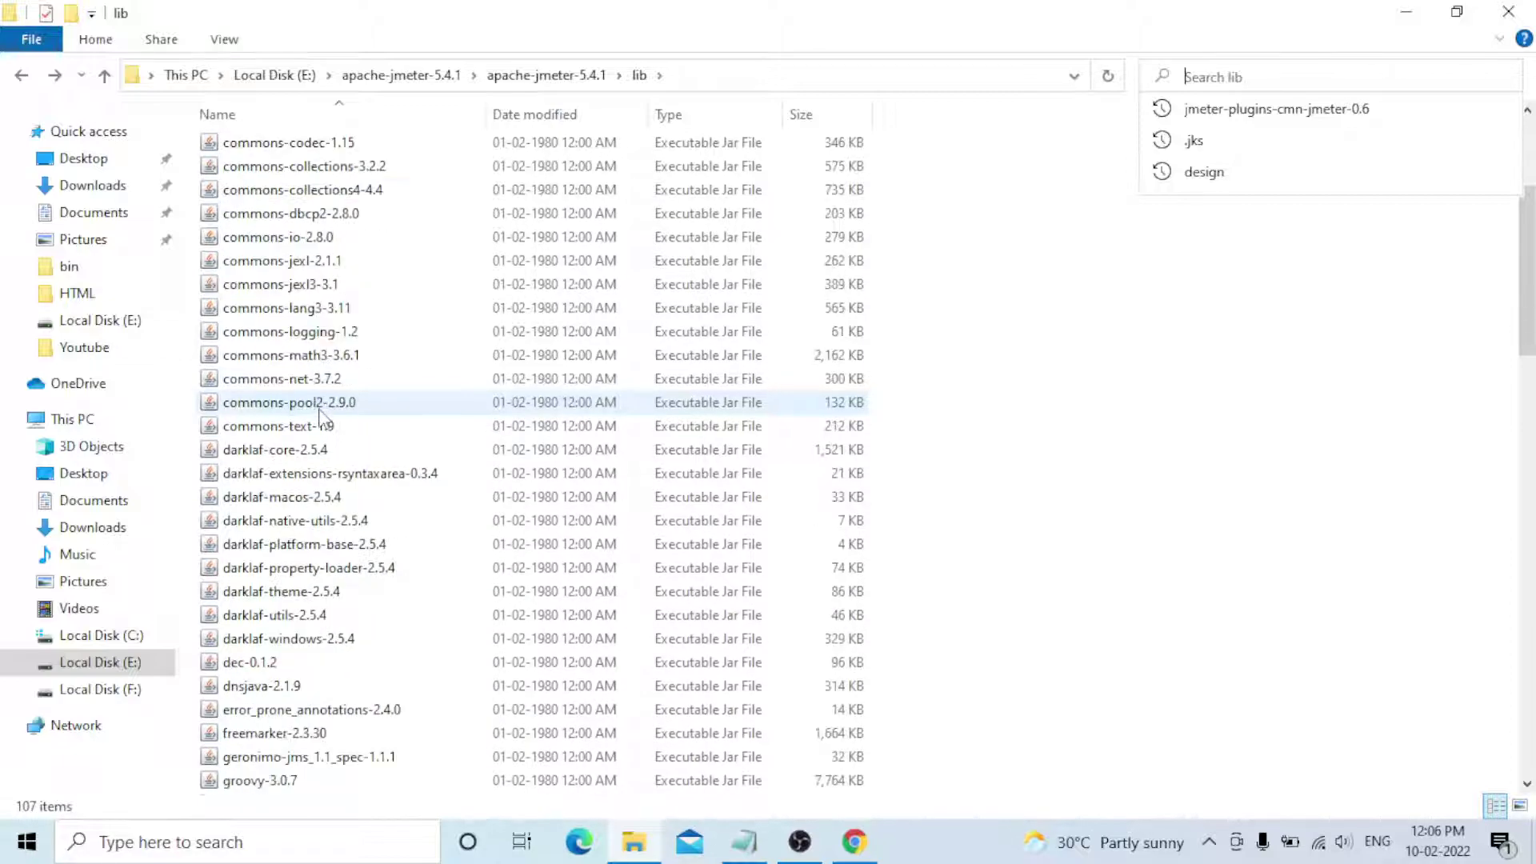
pyautogui.scroll(-3, 320, 414)
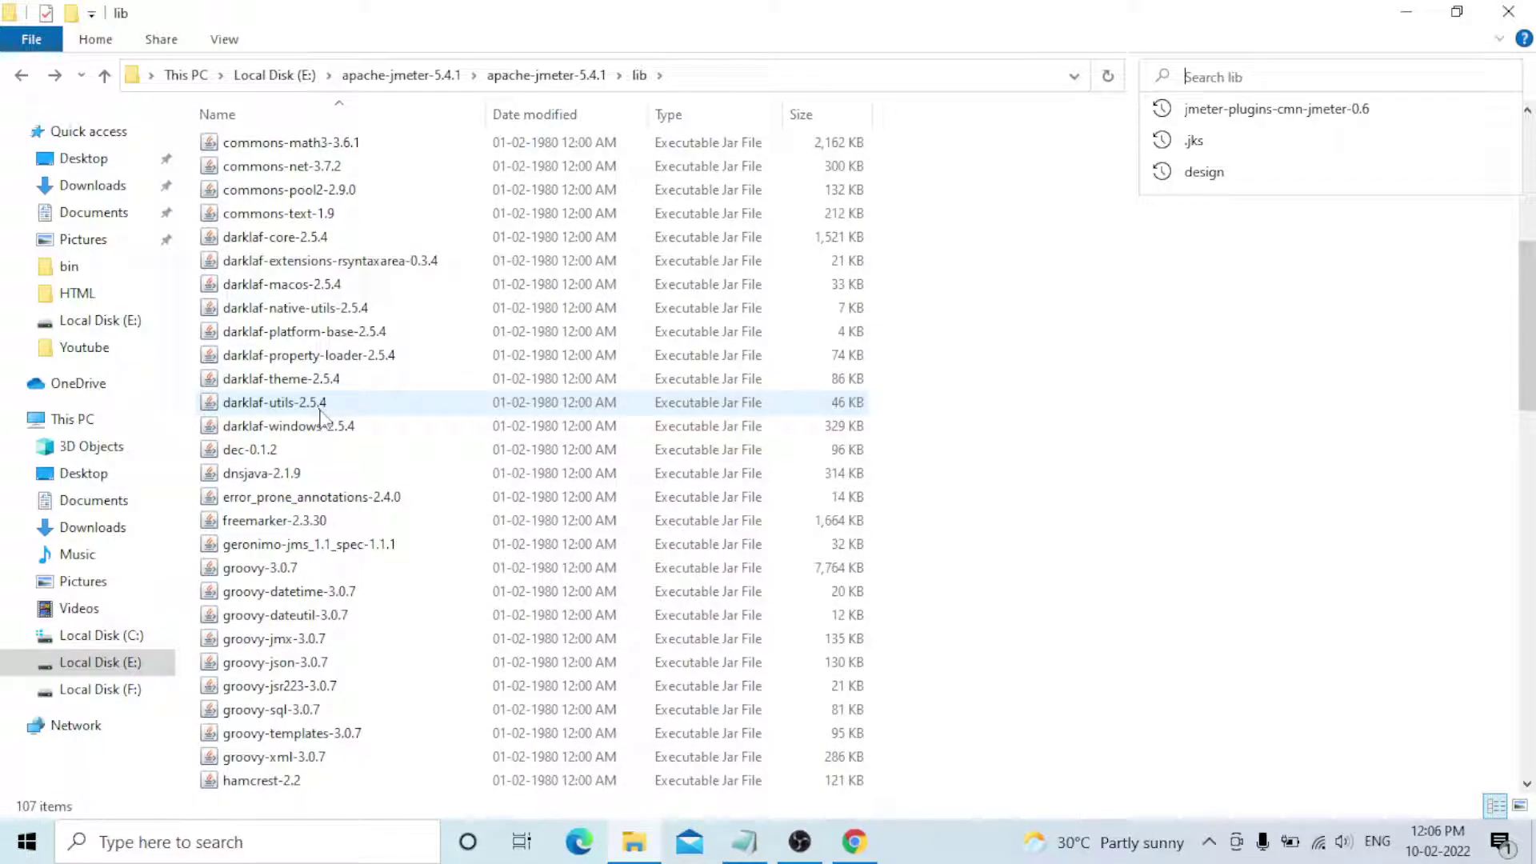
pyautogui.scroll(-5, 322, 418)
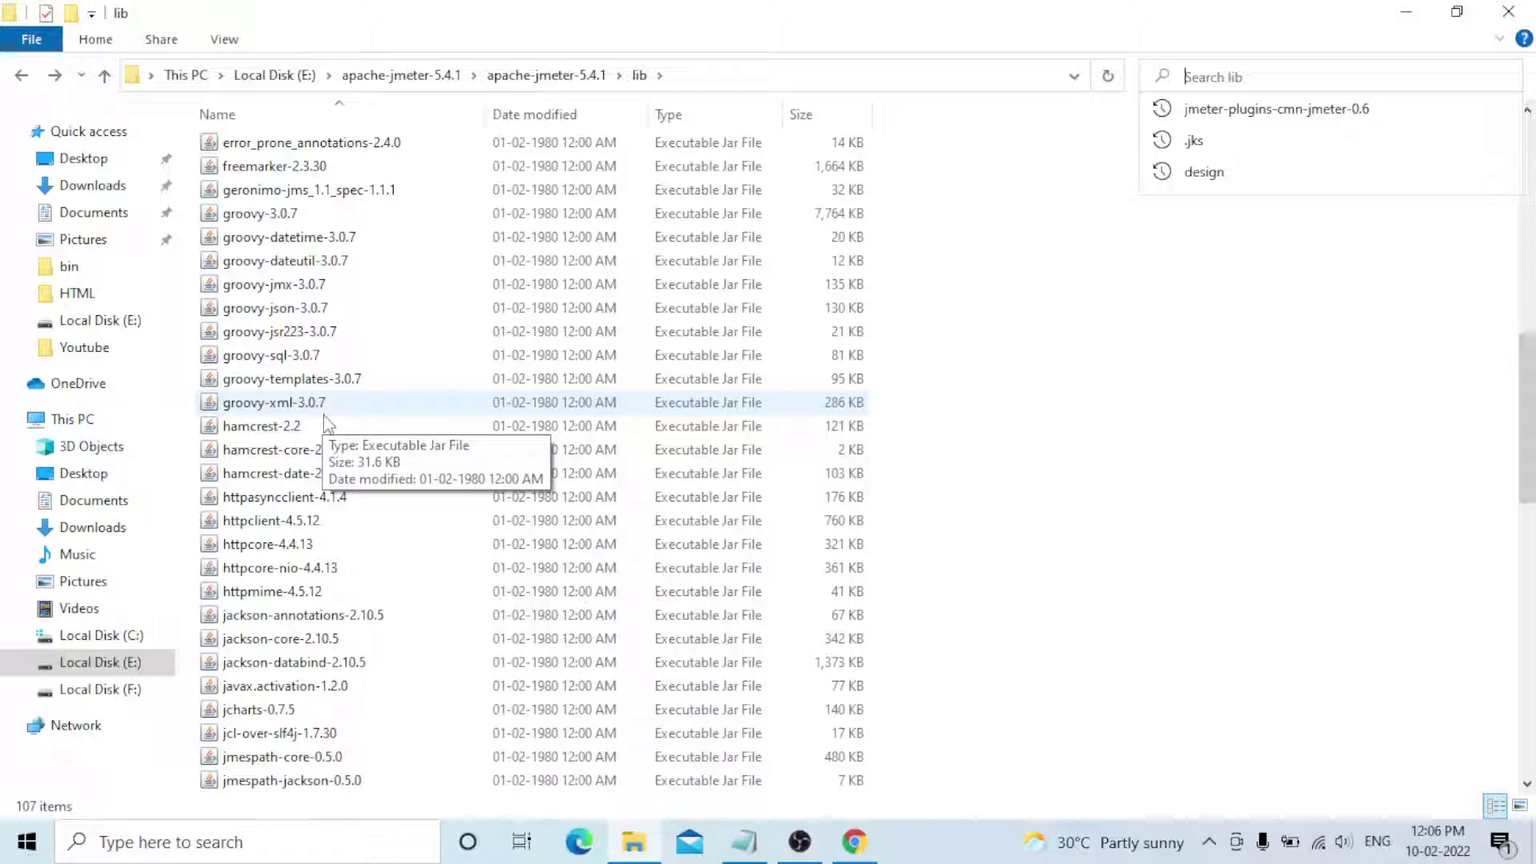
pyautogui.scroll(-2, 324, 422)
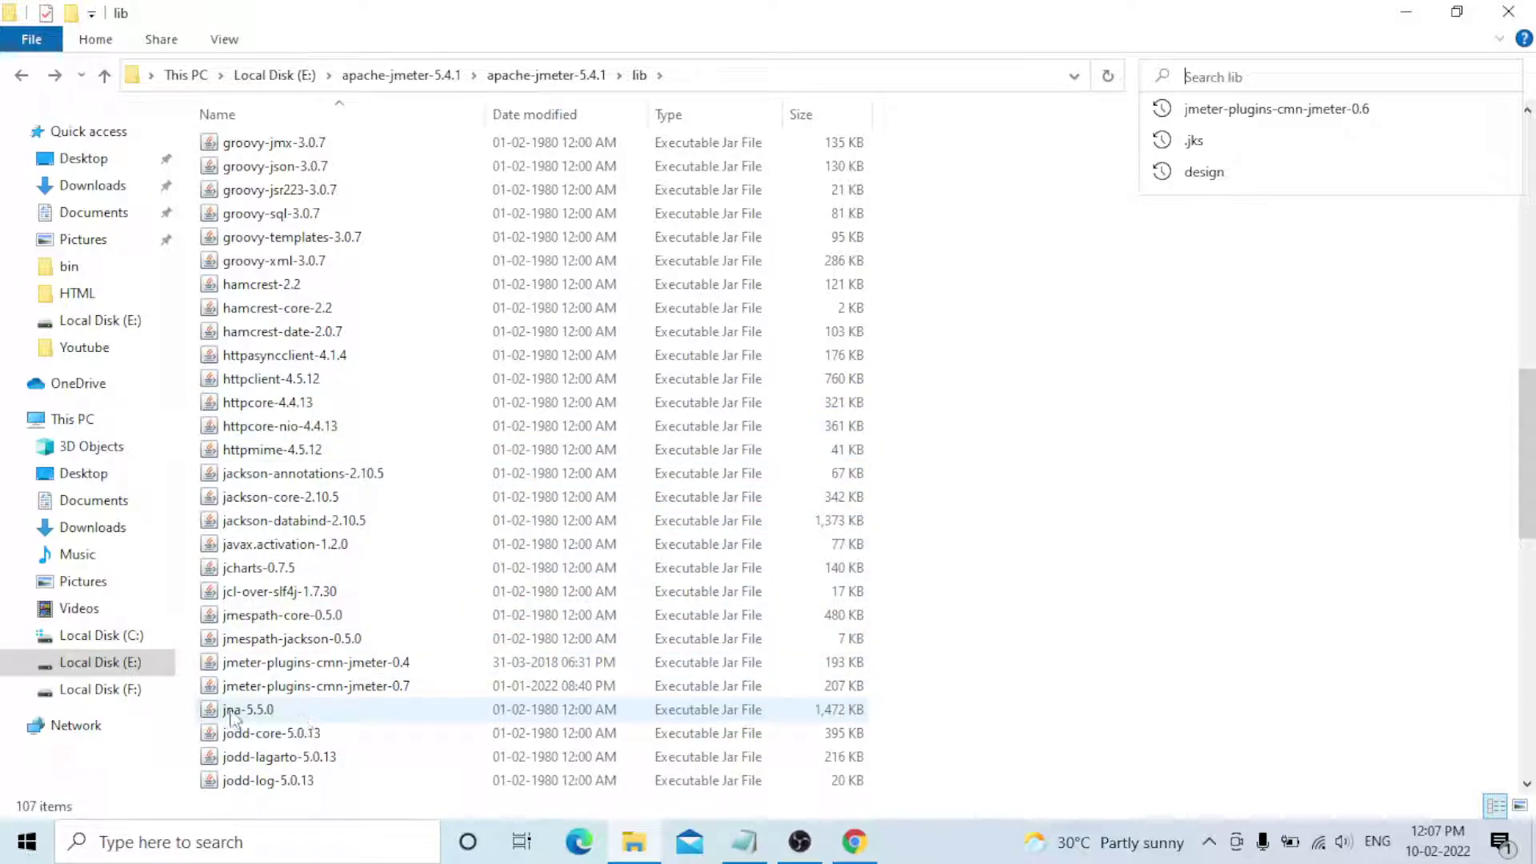
pyautogui.click(252, 688)
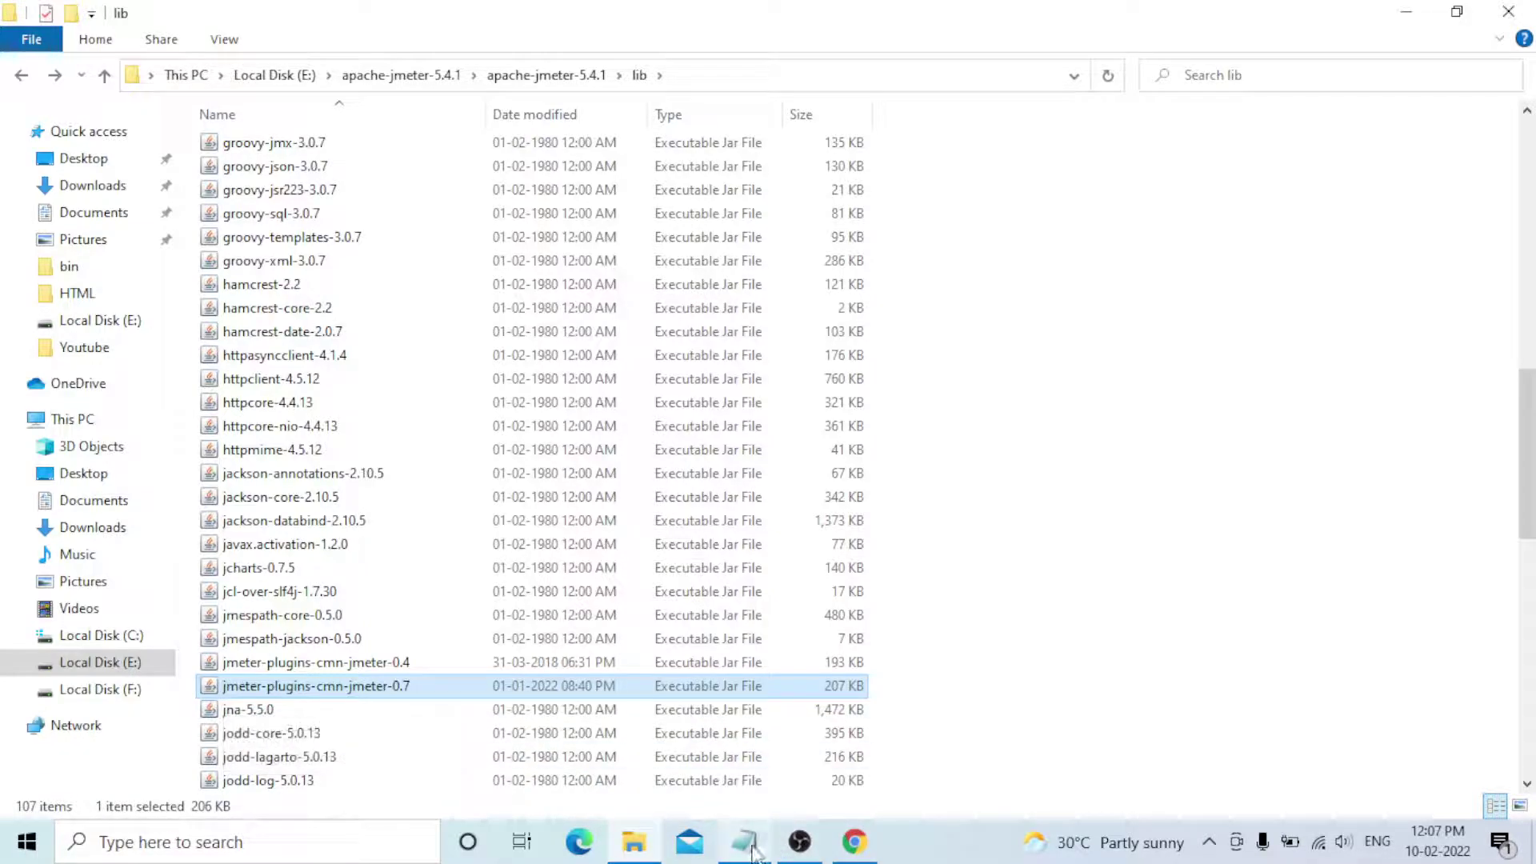
pyautogui.click(746, 842)
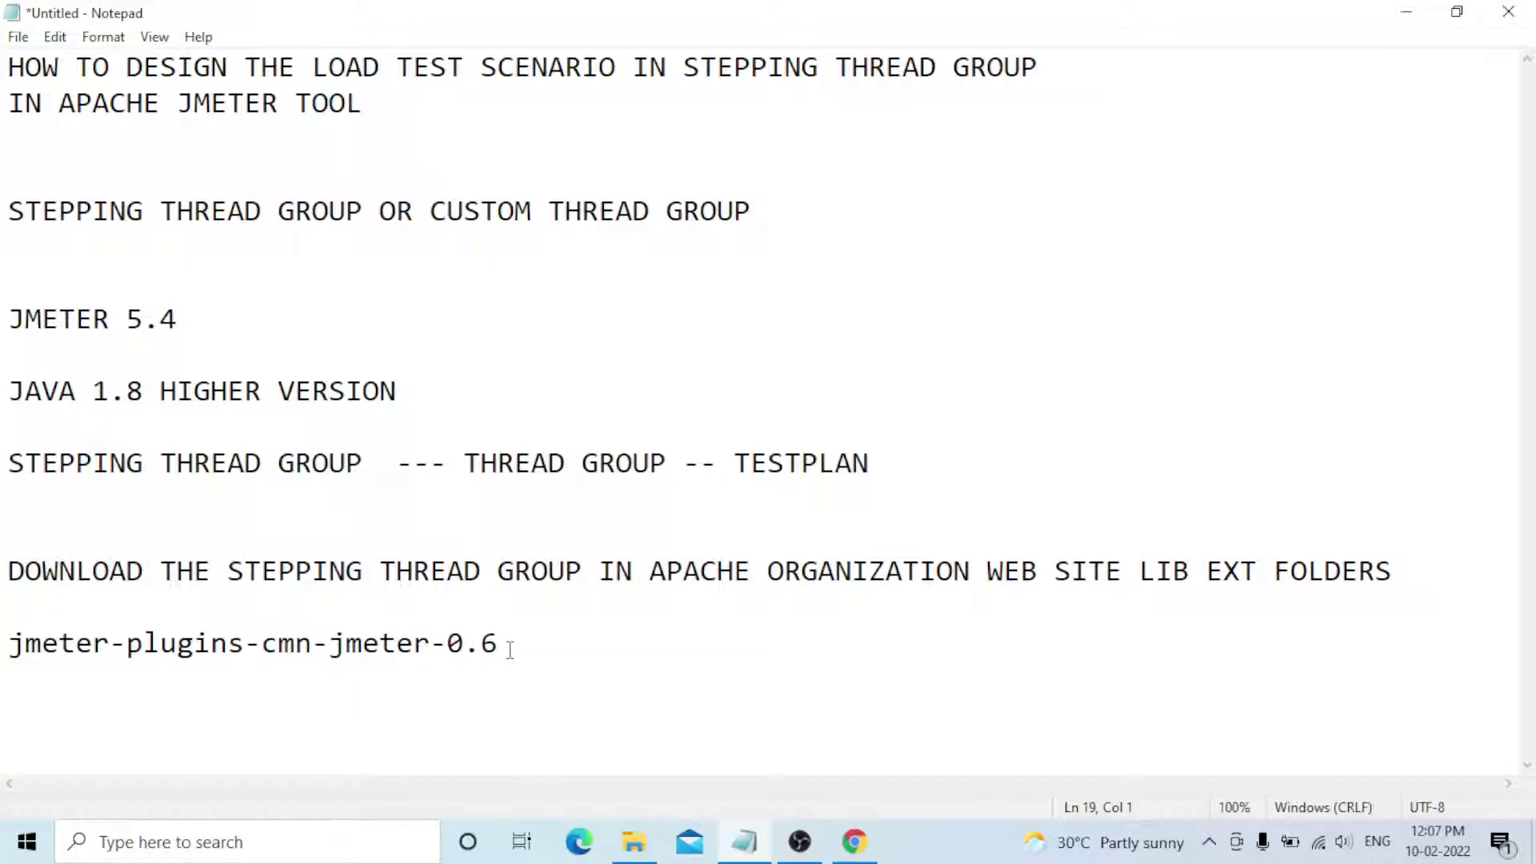
pyautogui.click(636, 844)
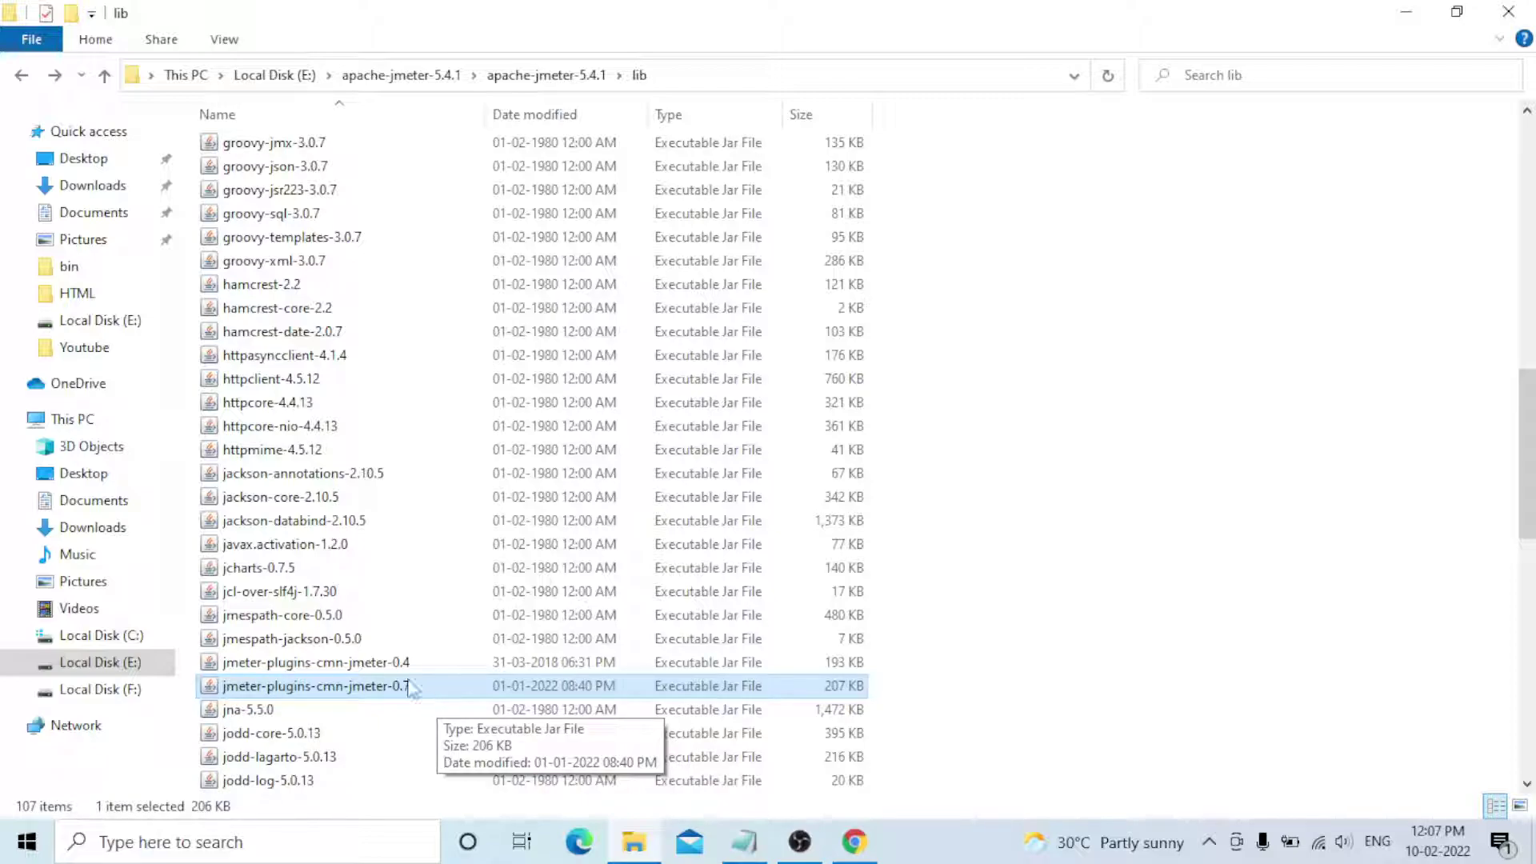
# - Open the lib\ext folder of jpgc-casutg-2.10 in Downloads and copy the file name jmeter-plugins-casutg-2.10
pyautogui.click(60, 189)
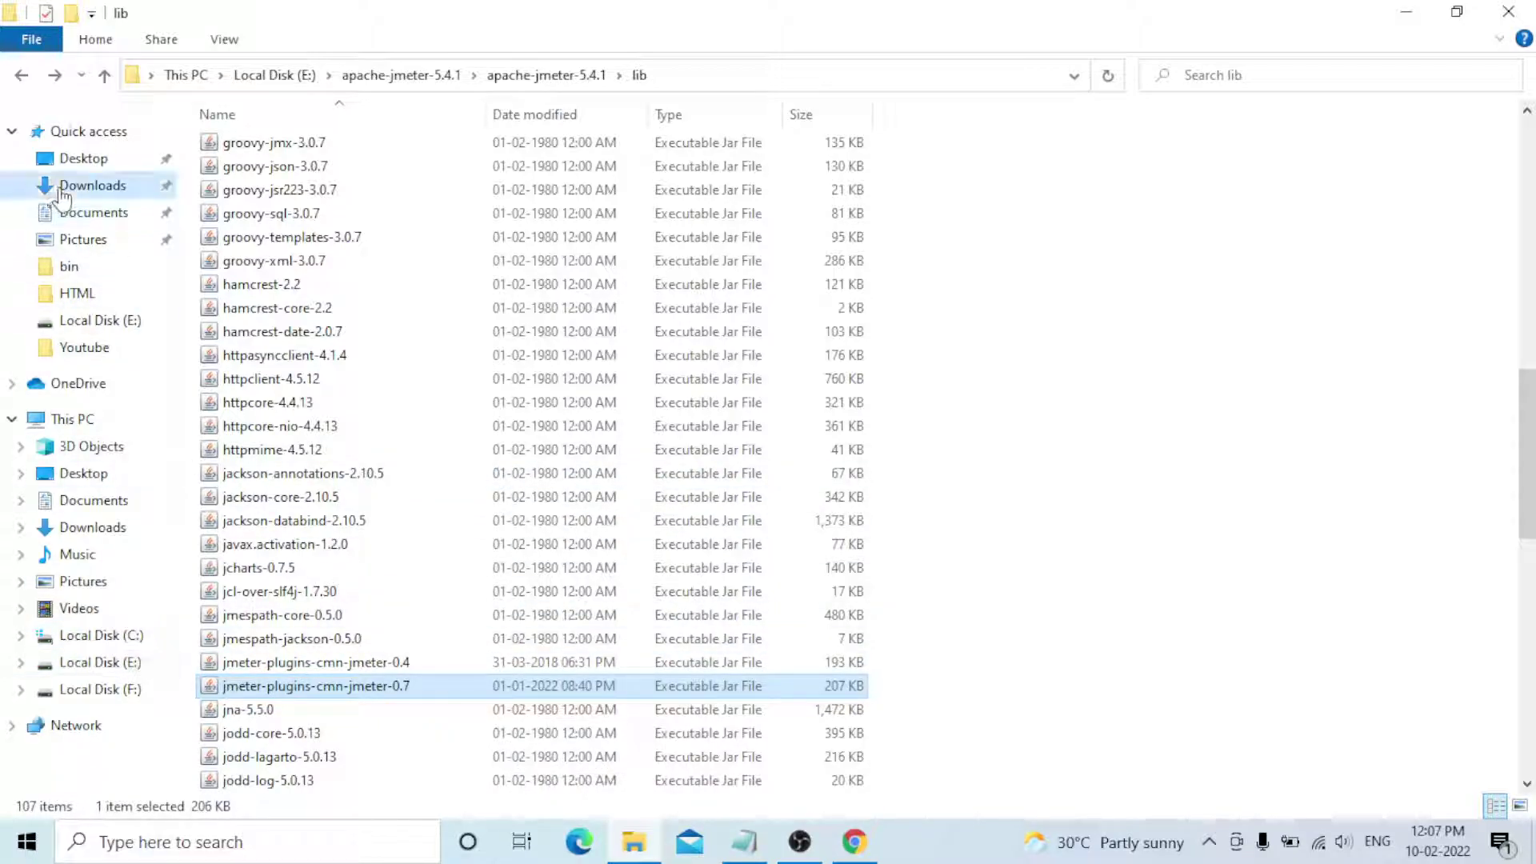
pyautogui.doubleClick(309, 203)
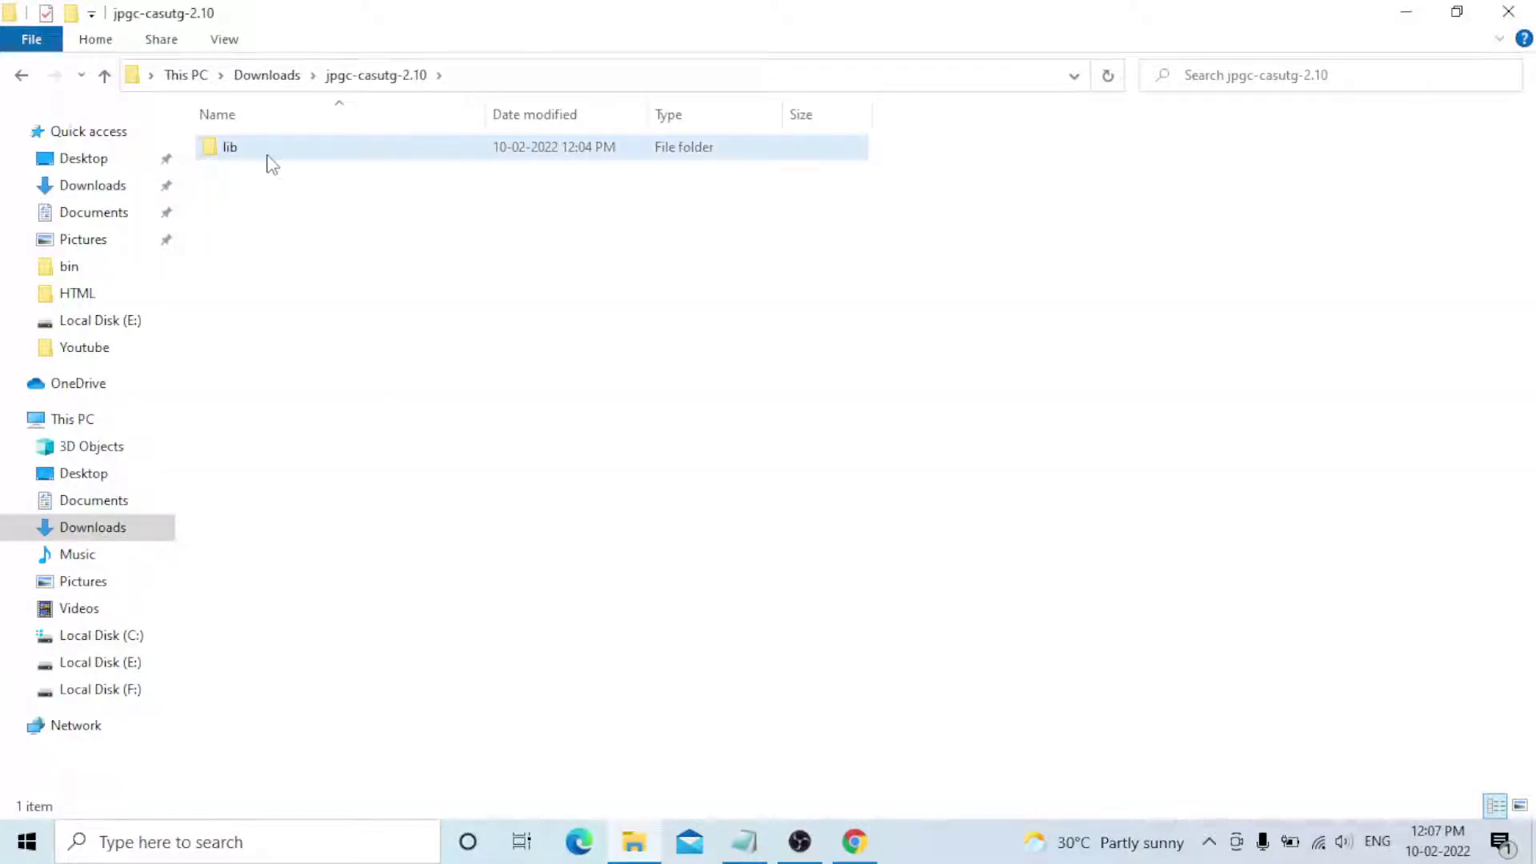
pyautogui.doubleClick(268, 156)
pyautogui.doubleClick(272, 152)
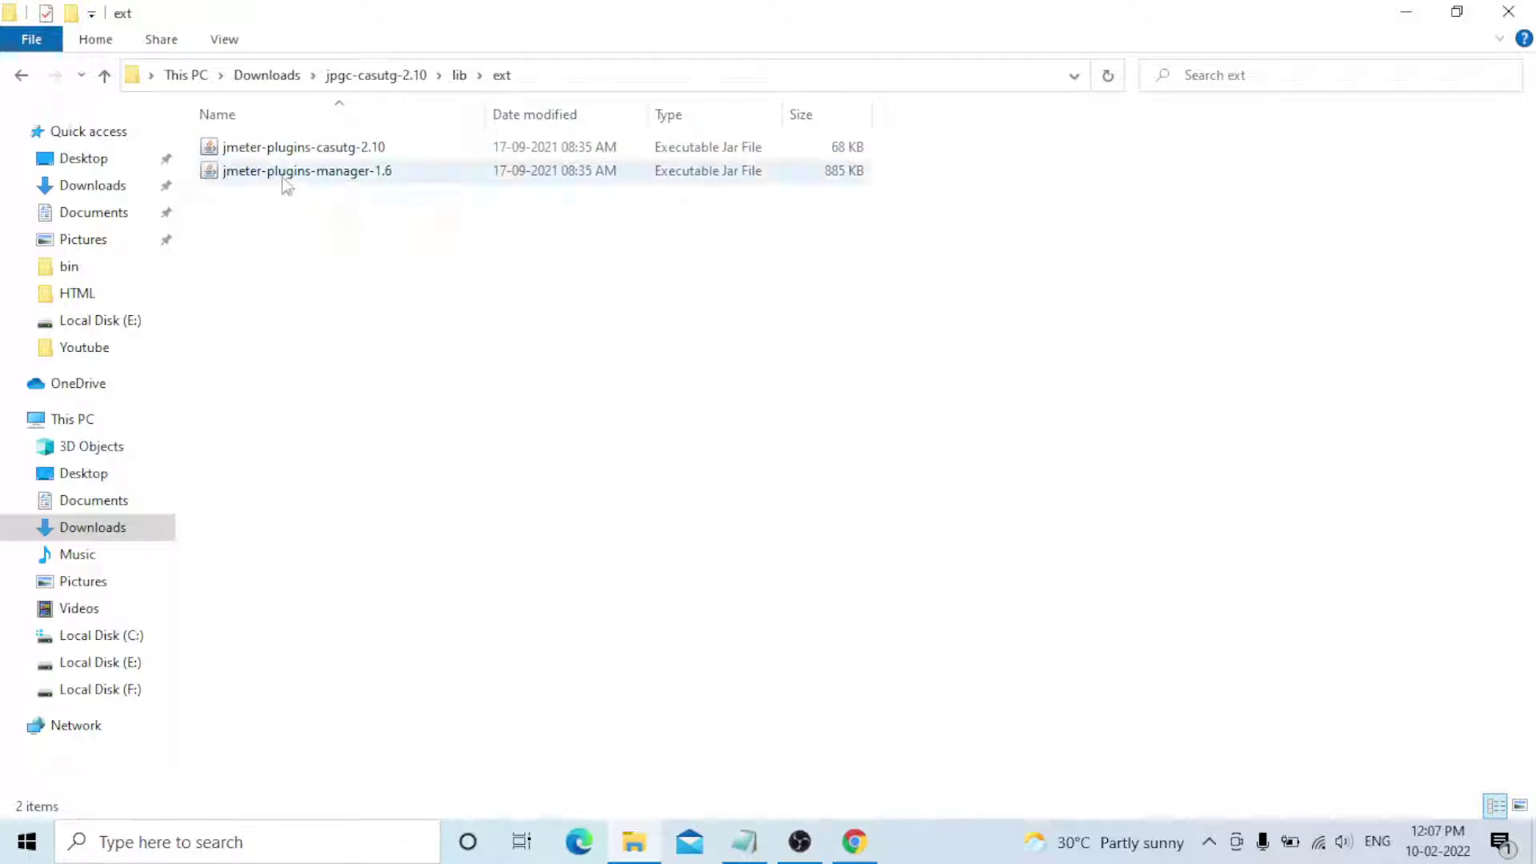
pyautogui.click(302, 154)
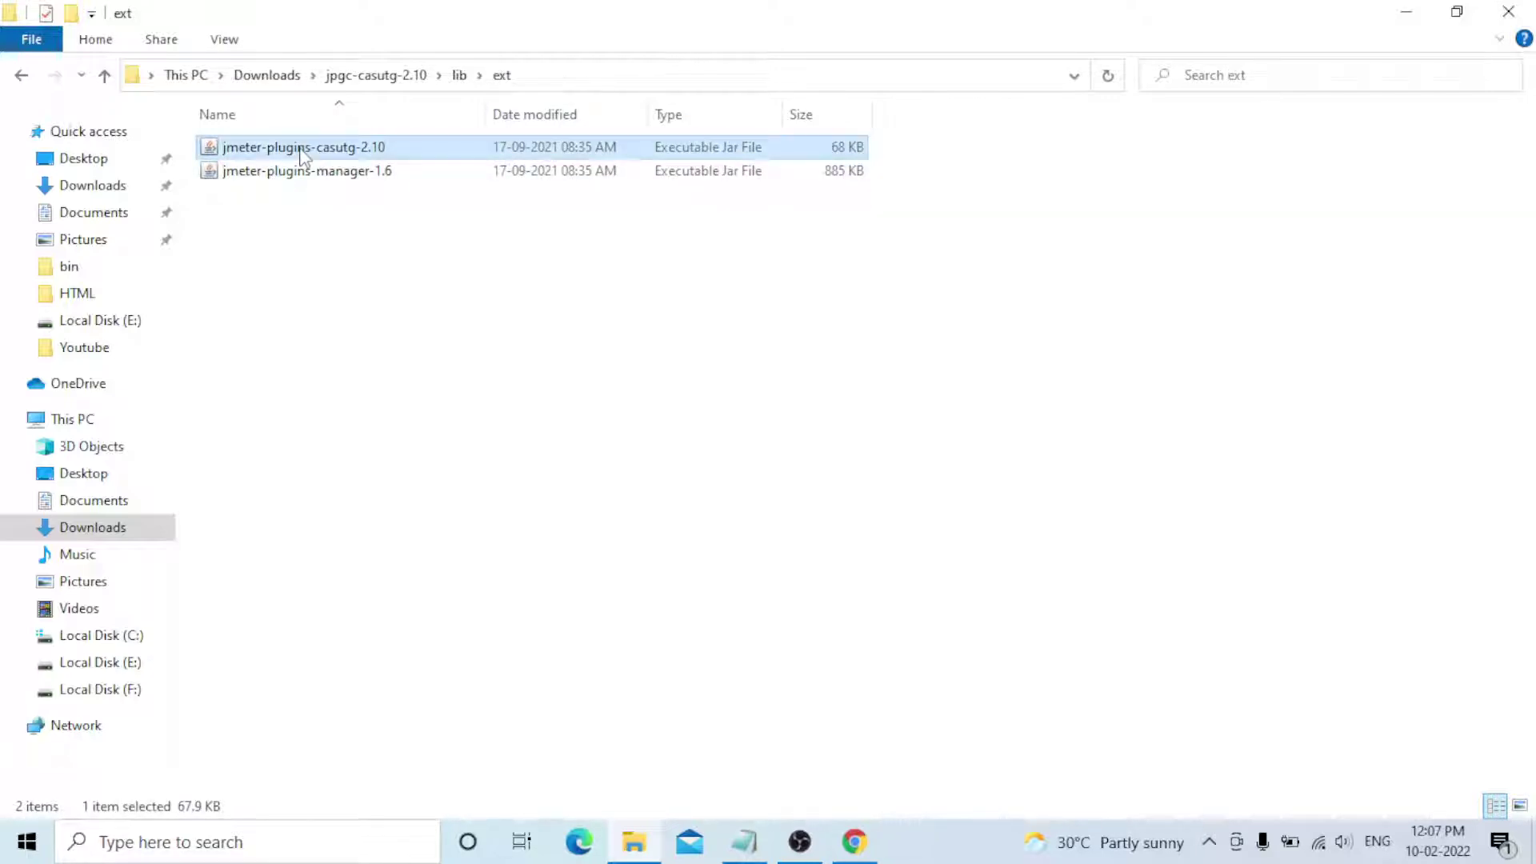
pyautogui.click(301, 152)
pyautogui.hotkey('ctrl', 'c')
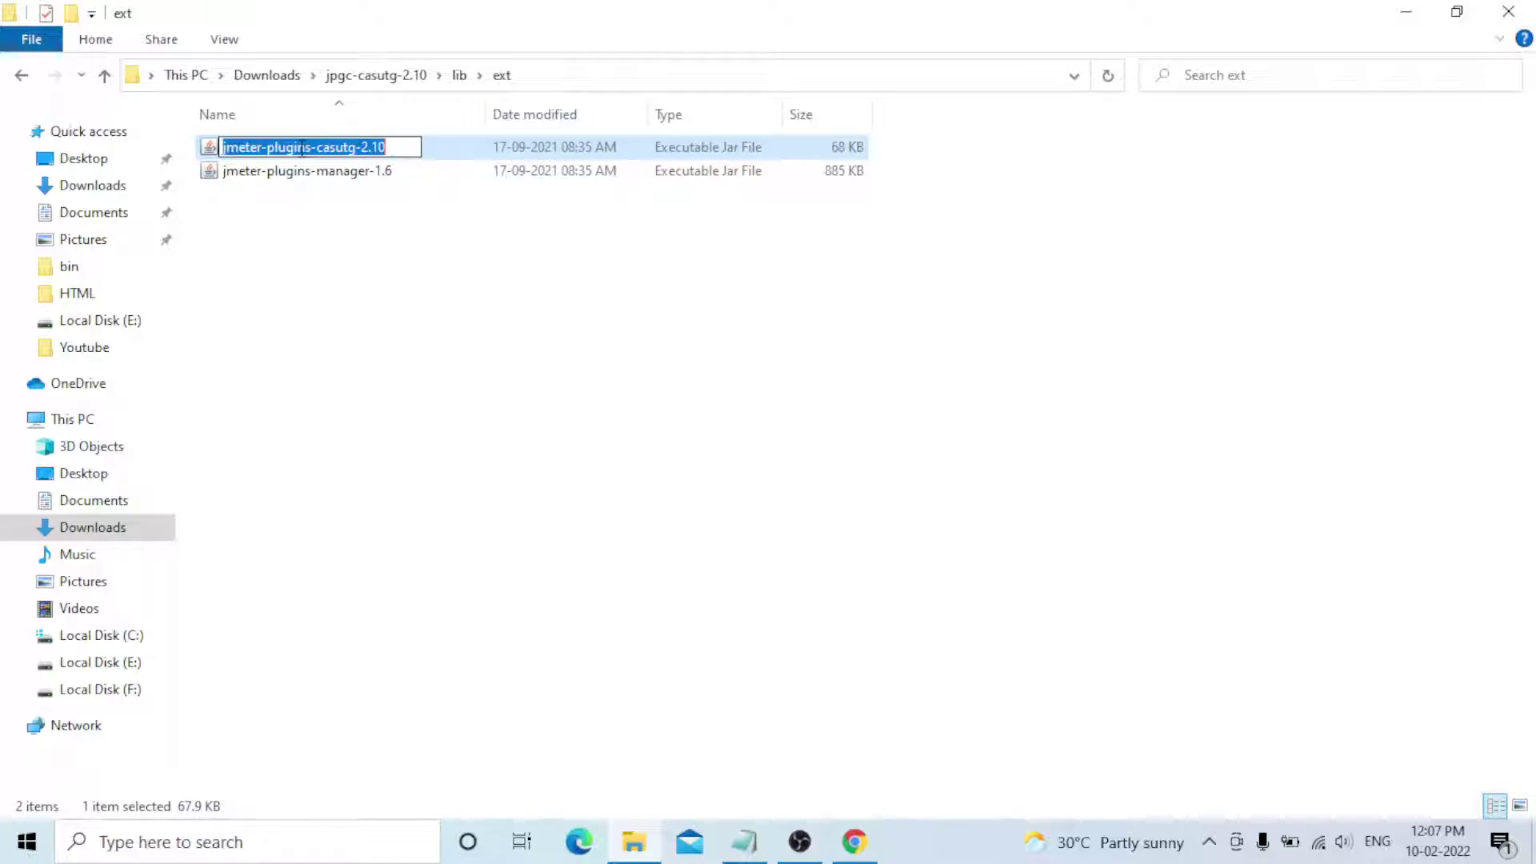
# - Switch to Notepad and add the heading LIB FOLDER above jmeter-plugins-cmn-jmeter-0.6, separated by a blank line
pyautogui.click(744, 842)
pyautogui.click(173, 609)
pyautogui.press('Return')
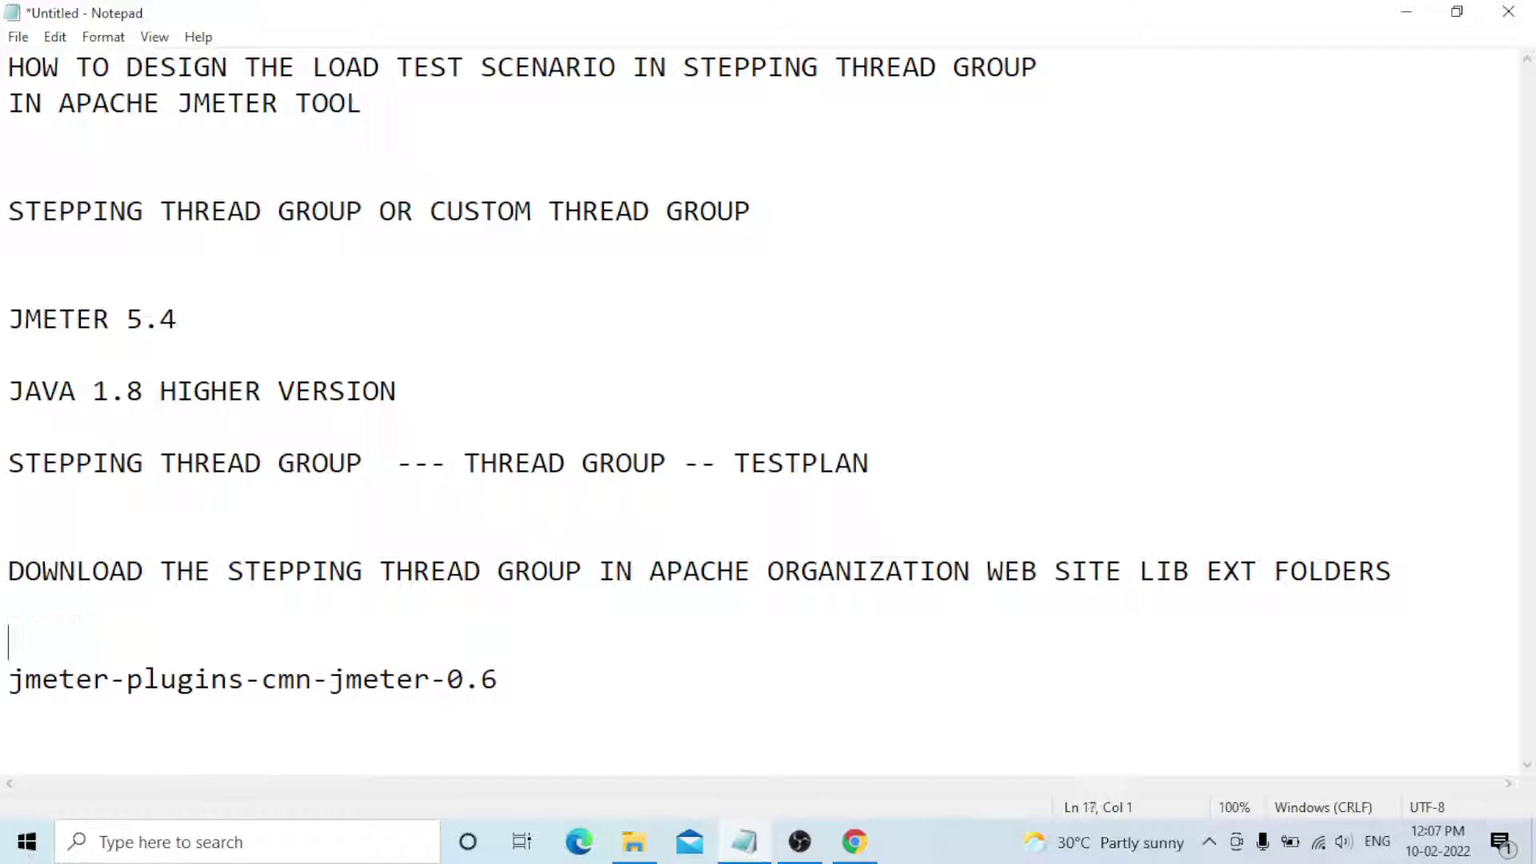
pyautogui.write('LIB FOLDER')
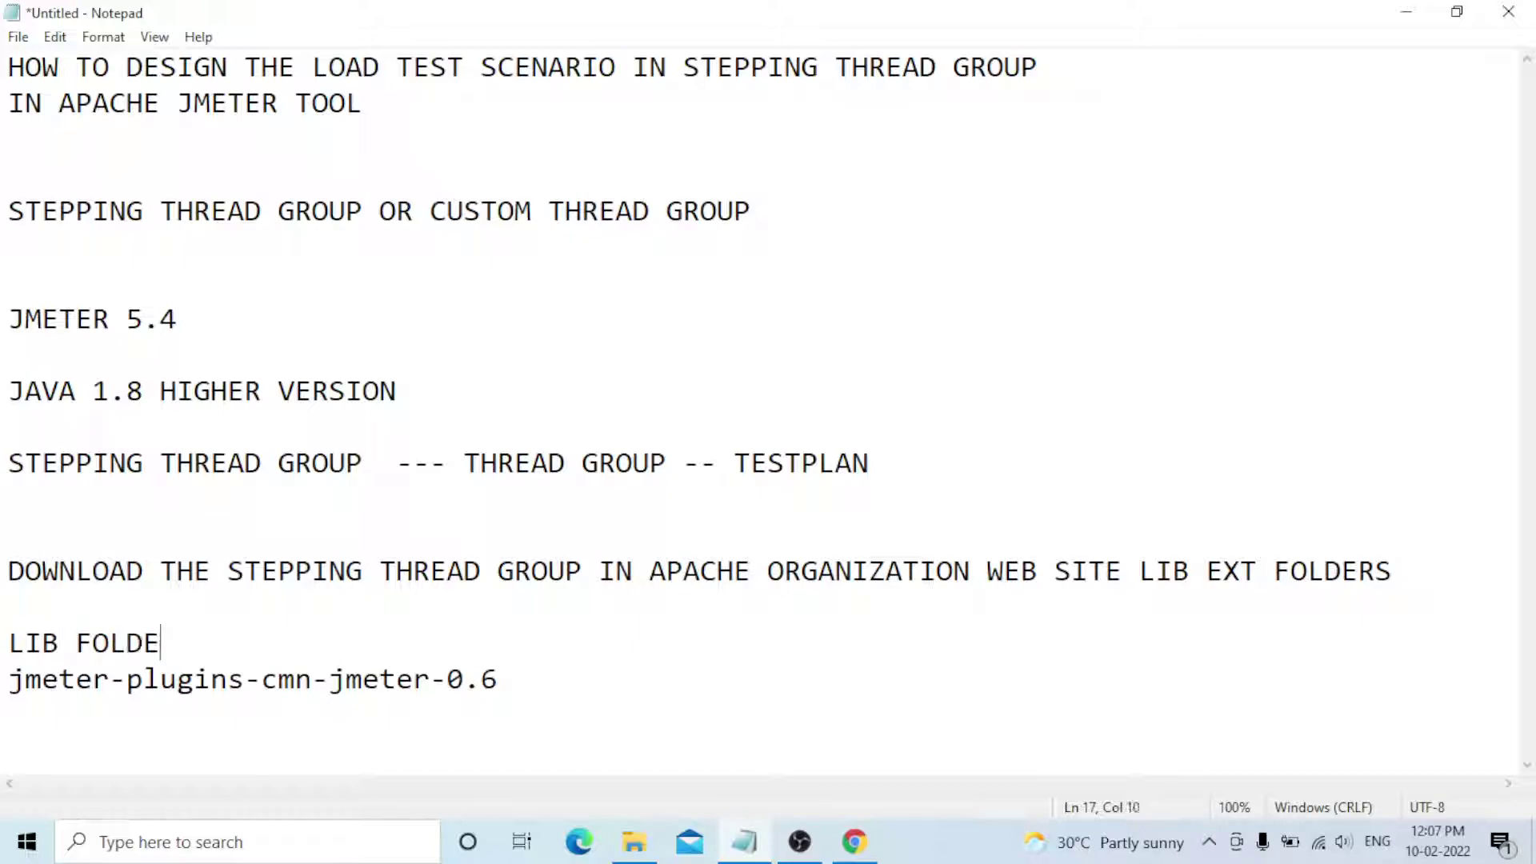
pyautogui.press('Return')
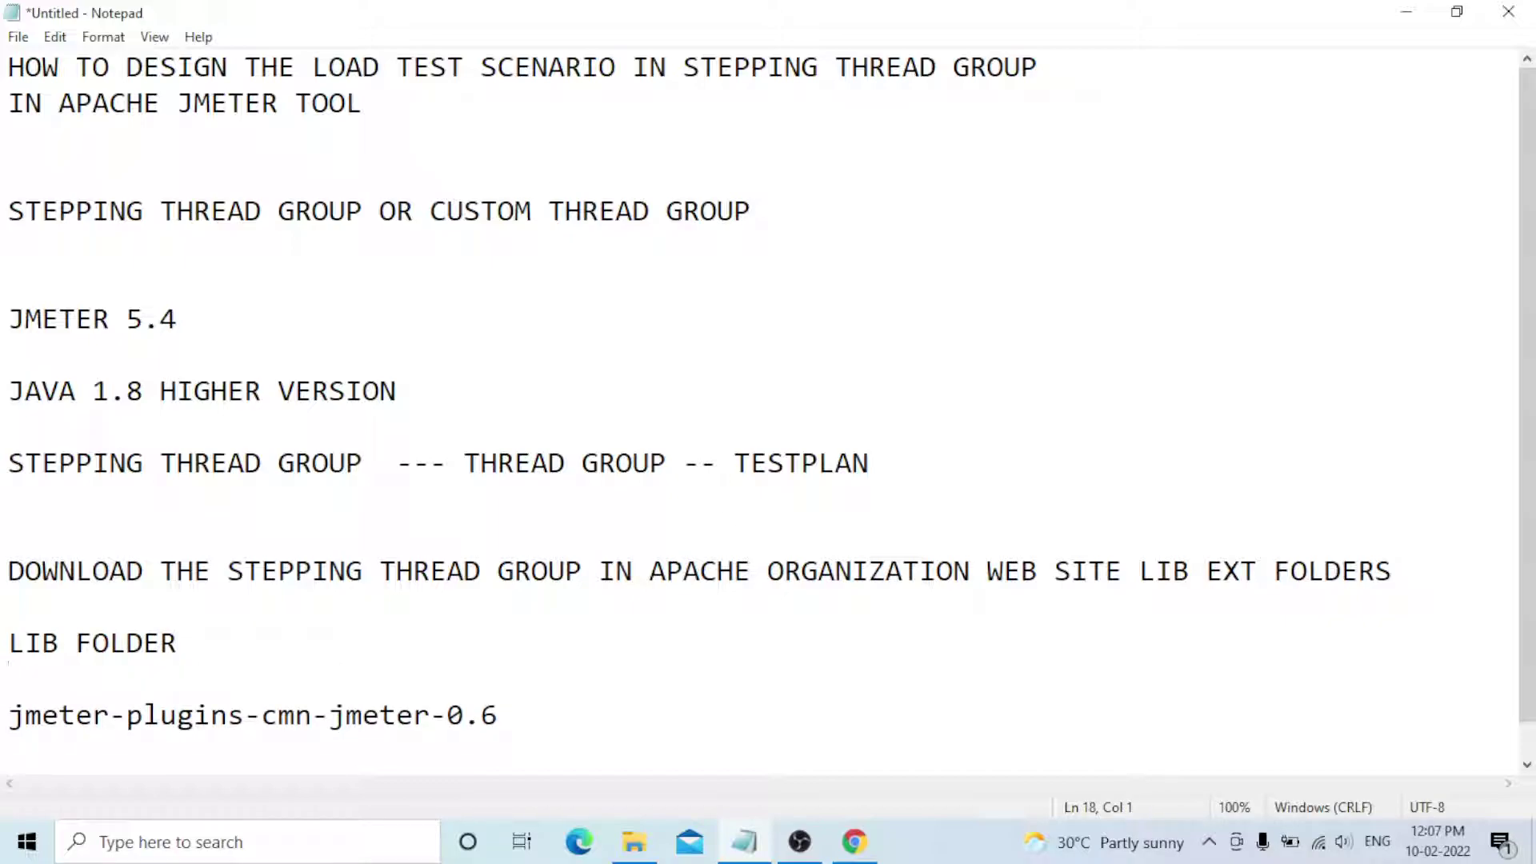
# - Add the heading EXT FOLDER below the lib JAR name and paste jmeter-plugins-casutg-2.10 under it, with blank lines between entries
pyautogui.click(261, 714)
pyautogui.press('Down')
pyautogui.press('Return')
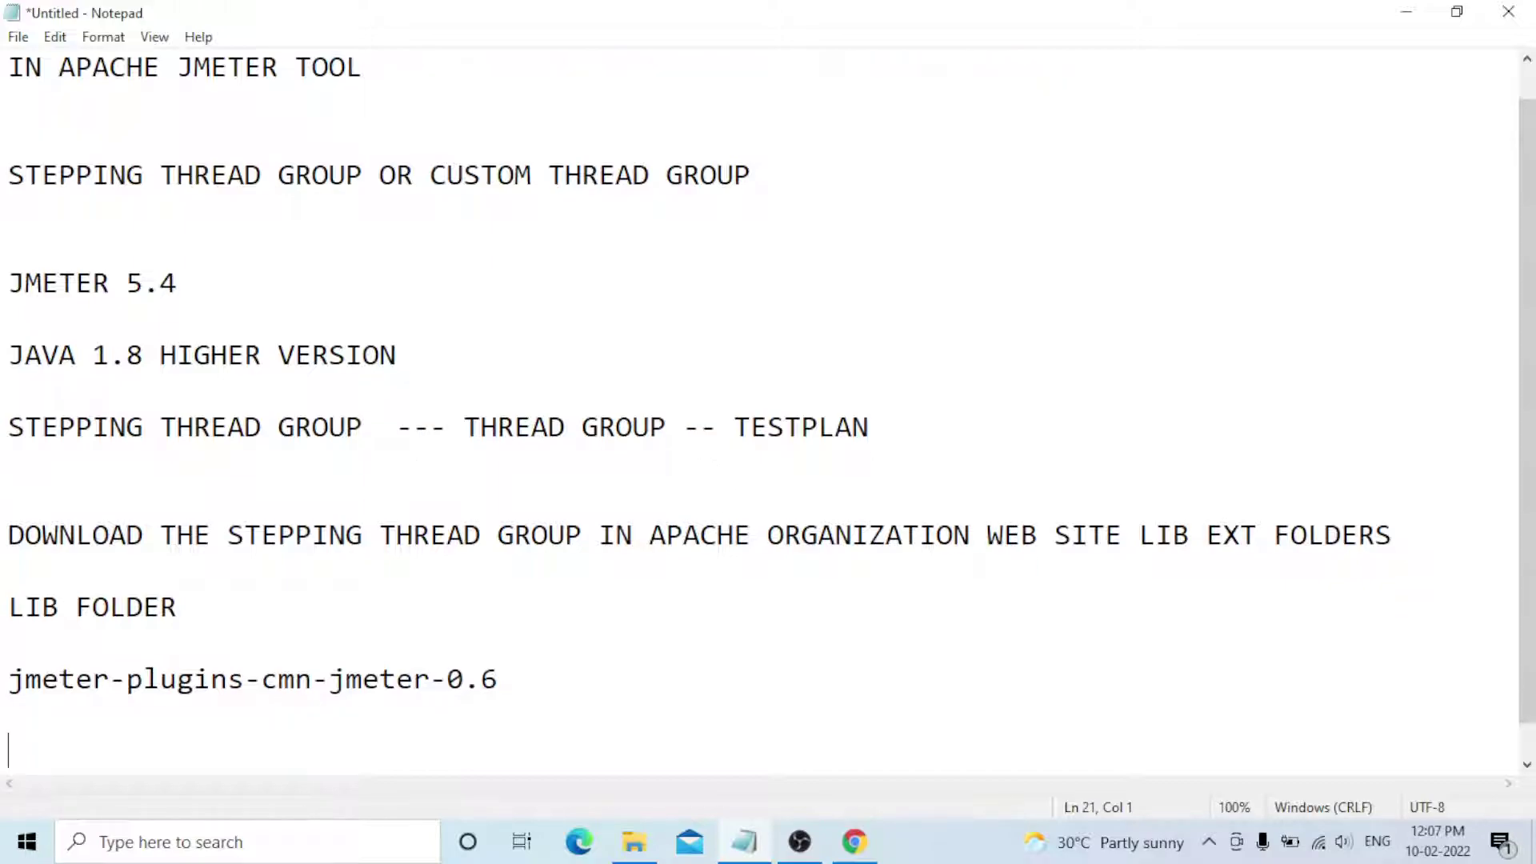
pyautogui.write('EXT FOLDER')
pyautogui.press('Return')
pyautogui.press('Return')
pyautogui.hotkey('ctrl', 'v')
pyautogui.press('Return')
pyautogui.press('Return')
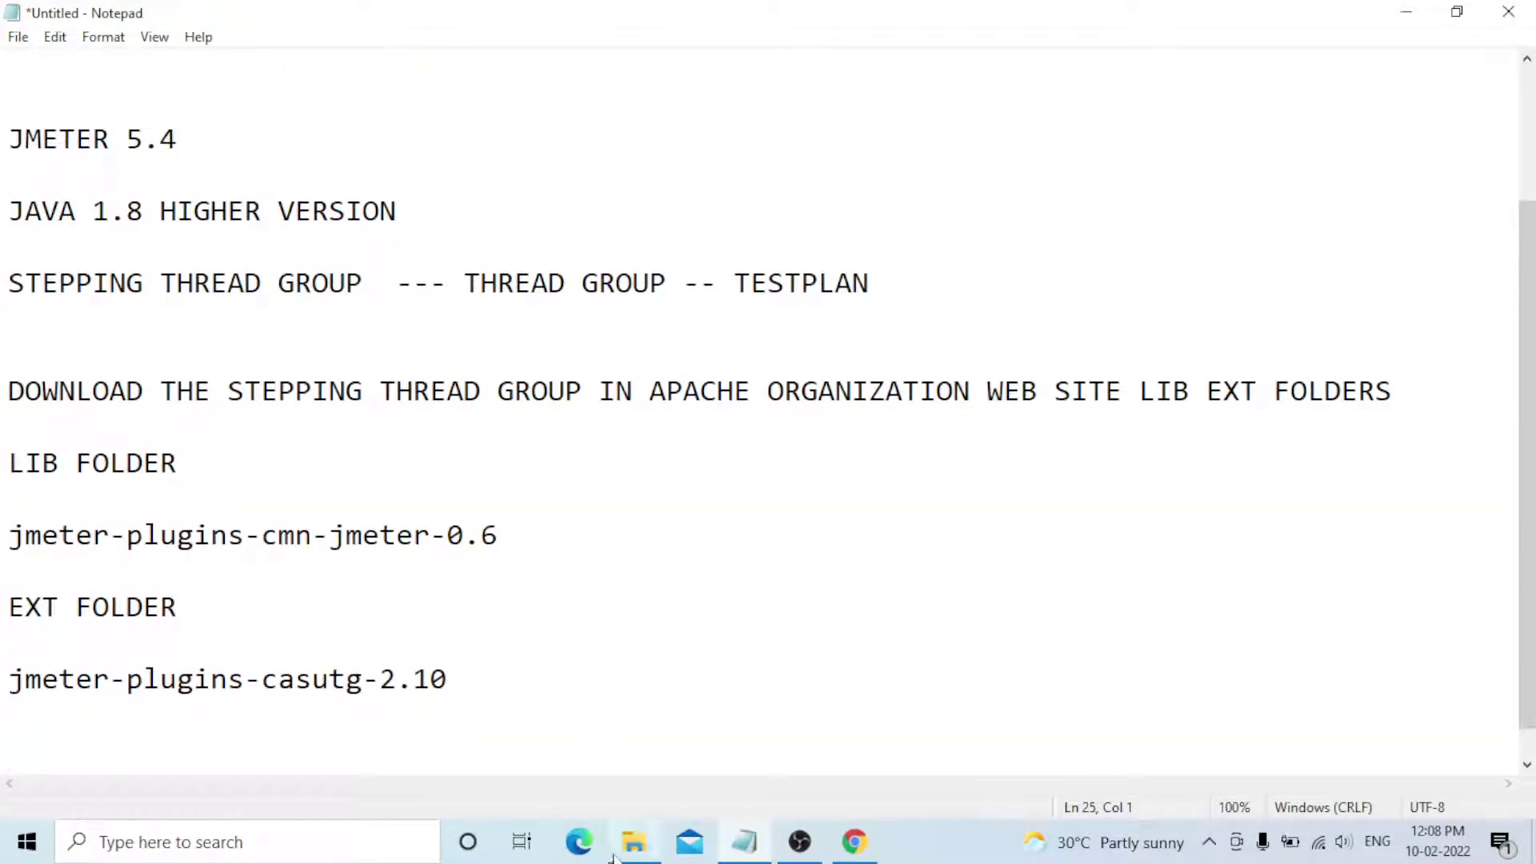
# - Switch to File Explorer and copy the file name jmeter-plugins-manager-1.6 from the downloaded ext folder, leaving the file unrenamed
pyautogui.click(633, 840)
pyautogui.click(335, 173)
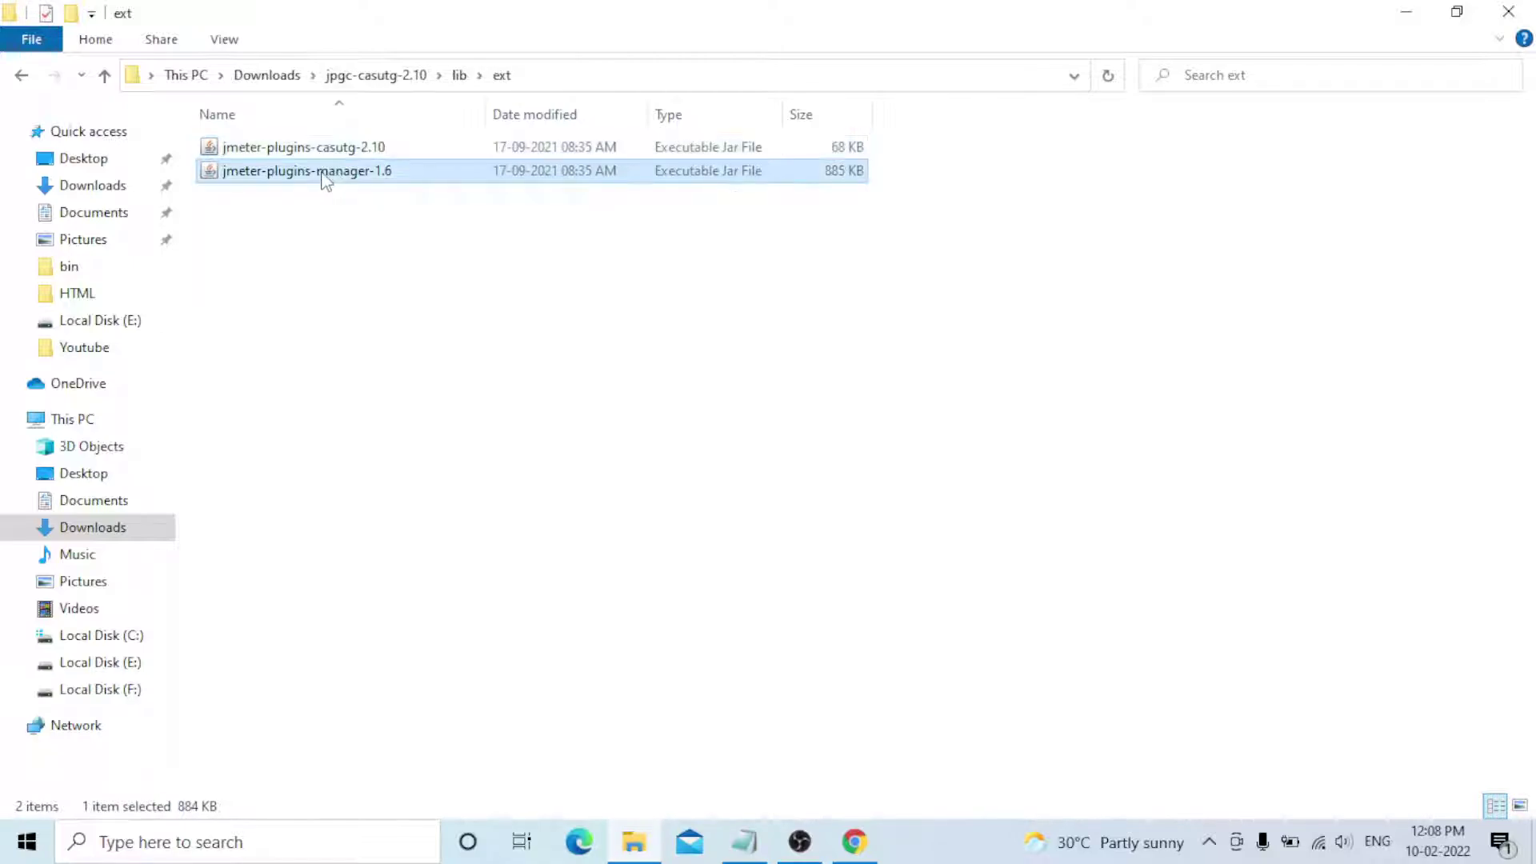
pyautogui.press('F2')
pyautogui.hotkey('ctrl', 'c')
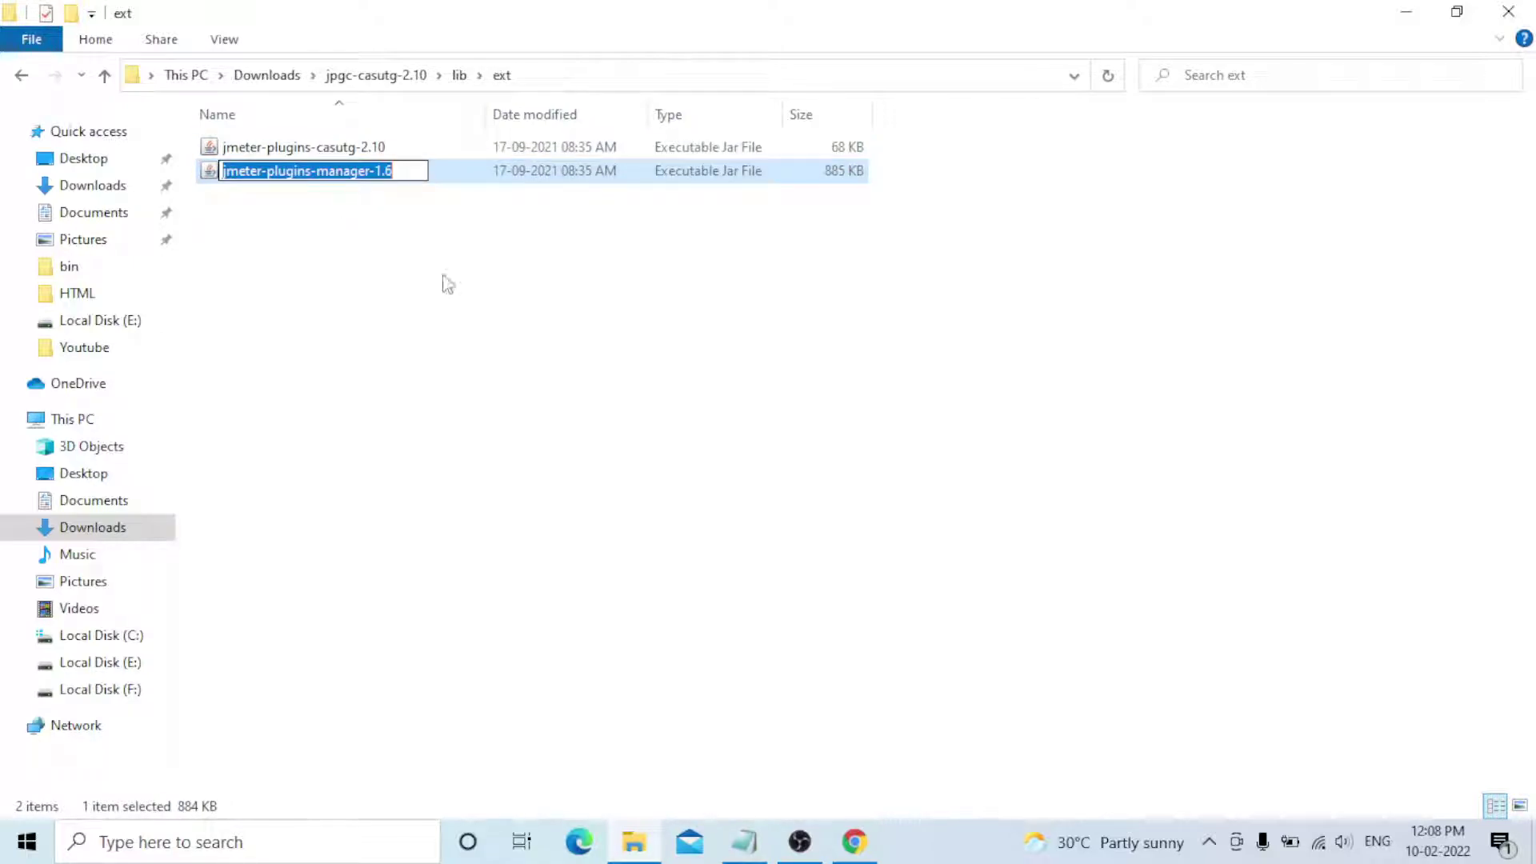
pyautogui.click(445, 281)
# - Switch to Notepad and paste jmeter-plugins-manager-1.6 below the casutg entry, followed by a blank line
pyautogui.click(744, 839)
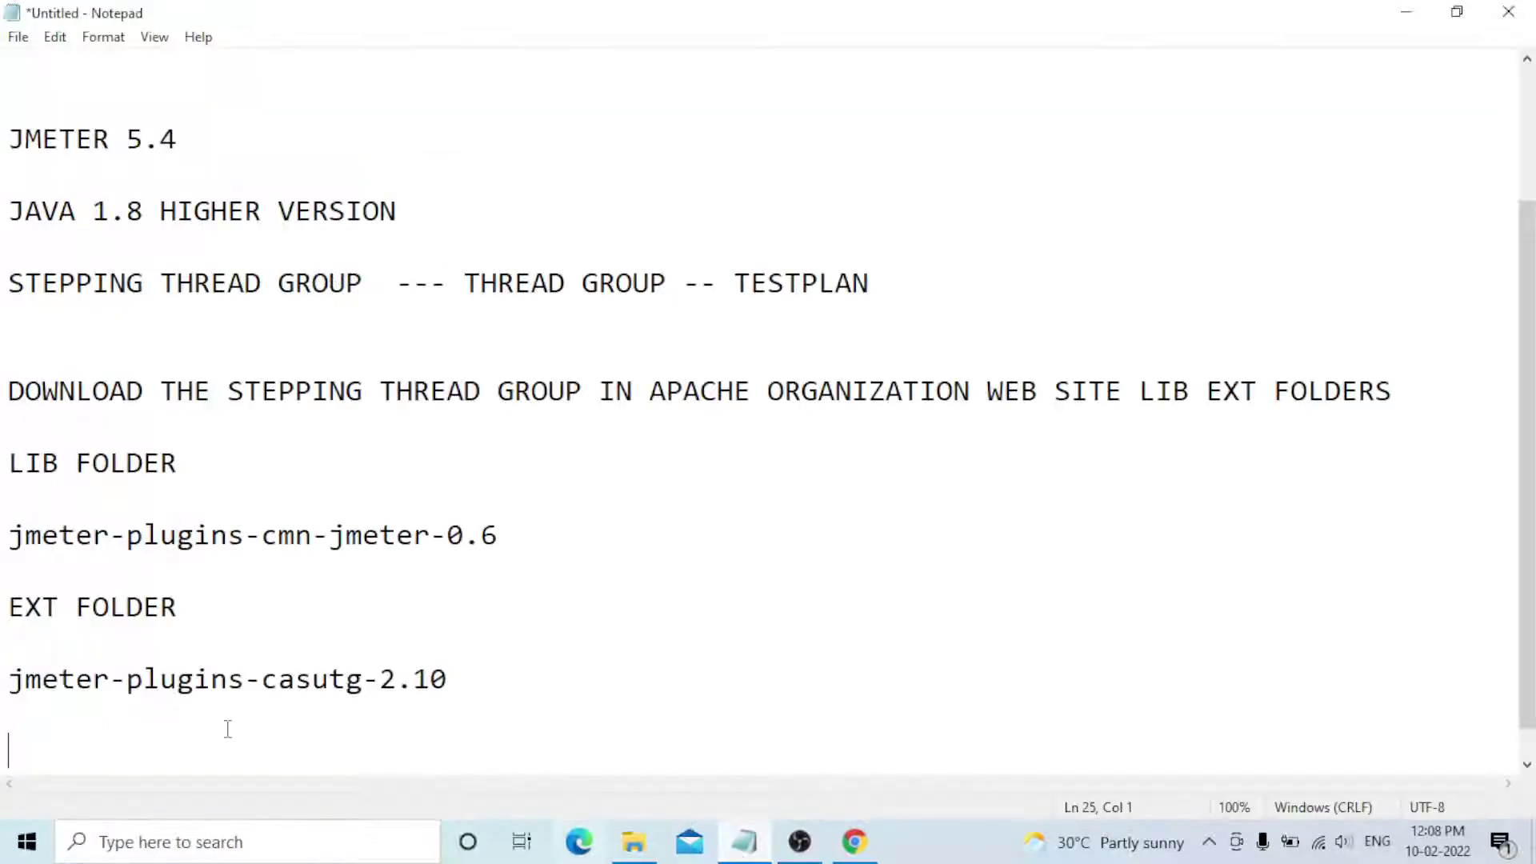
pyautogui.hotkey('ctrl', 'v')
pyautogui.press('Return')
pyautogui.press('Return')
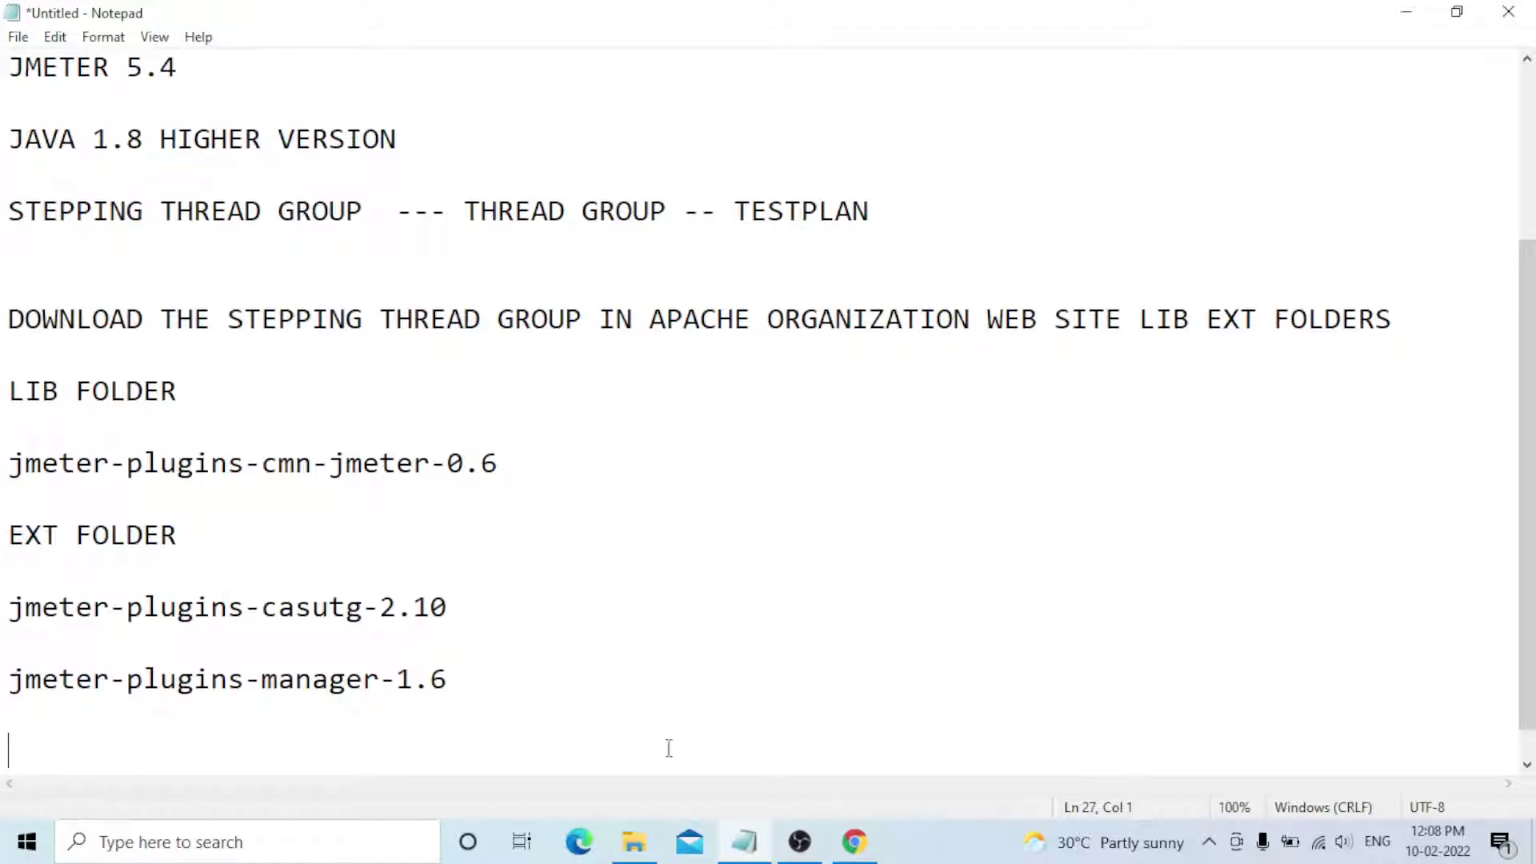
# - In File Explorer, open lib\ext of the apache-jmeter-5.4.1 installation on Local Disk (E:) and check it for the manager and casutg plugin JARs
pyautogui.click(635, 846)
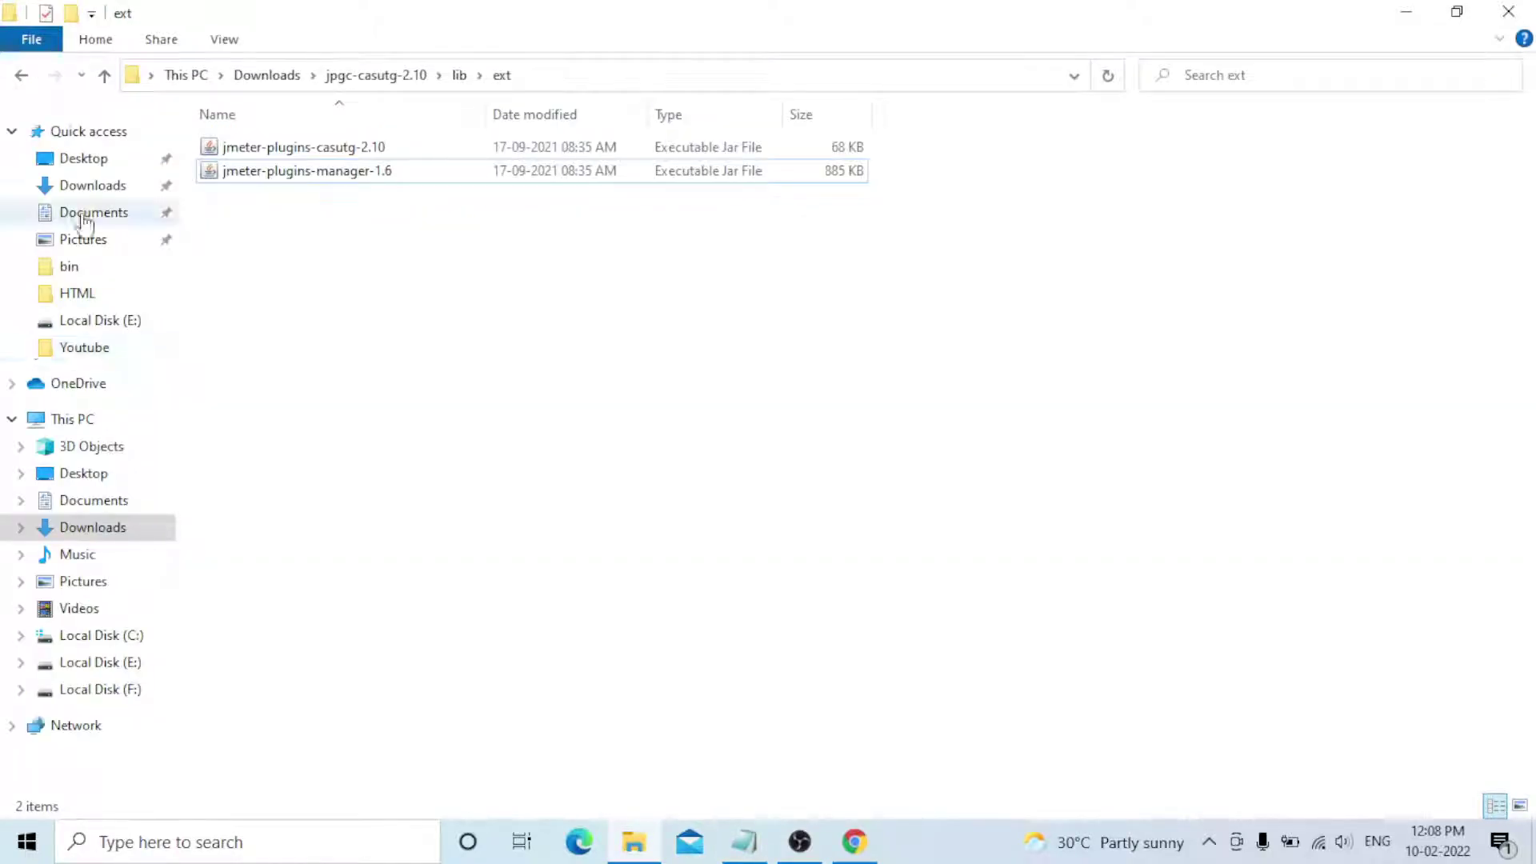
pyautogui.click(92, 662)
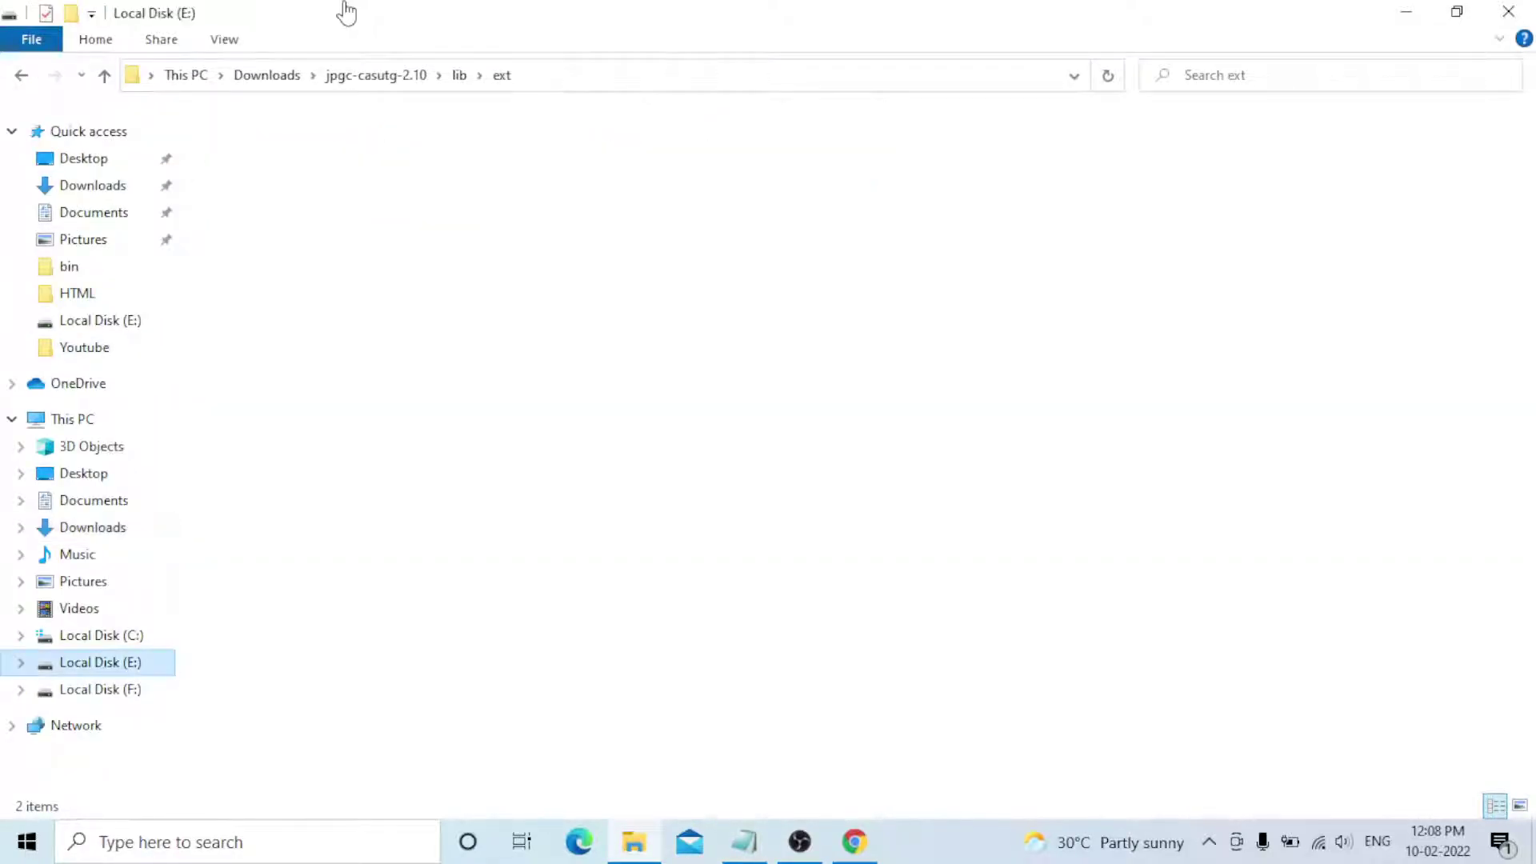
pyautogui.doubleClick(302, 149)
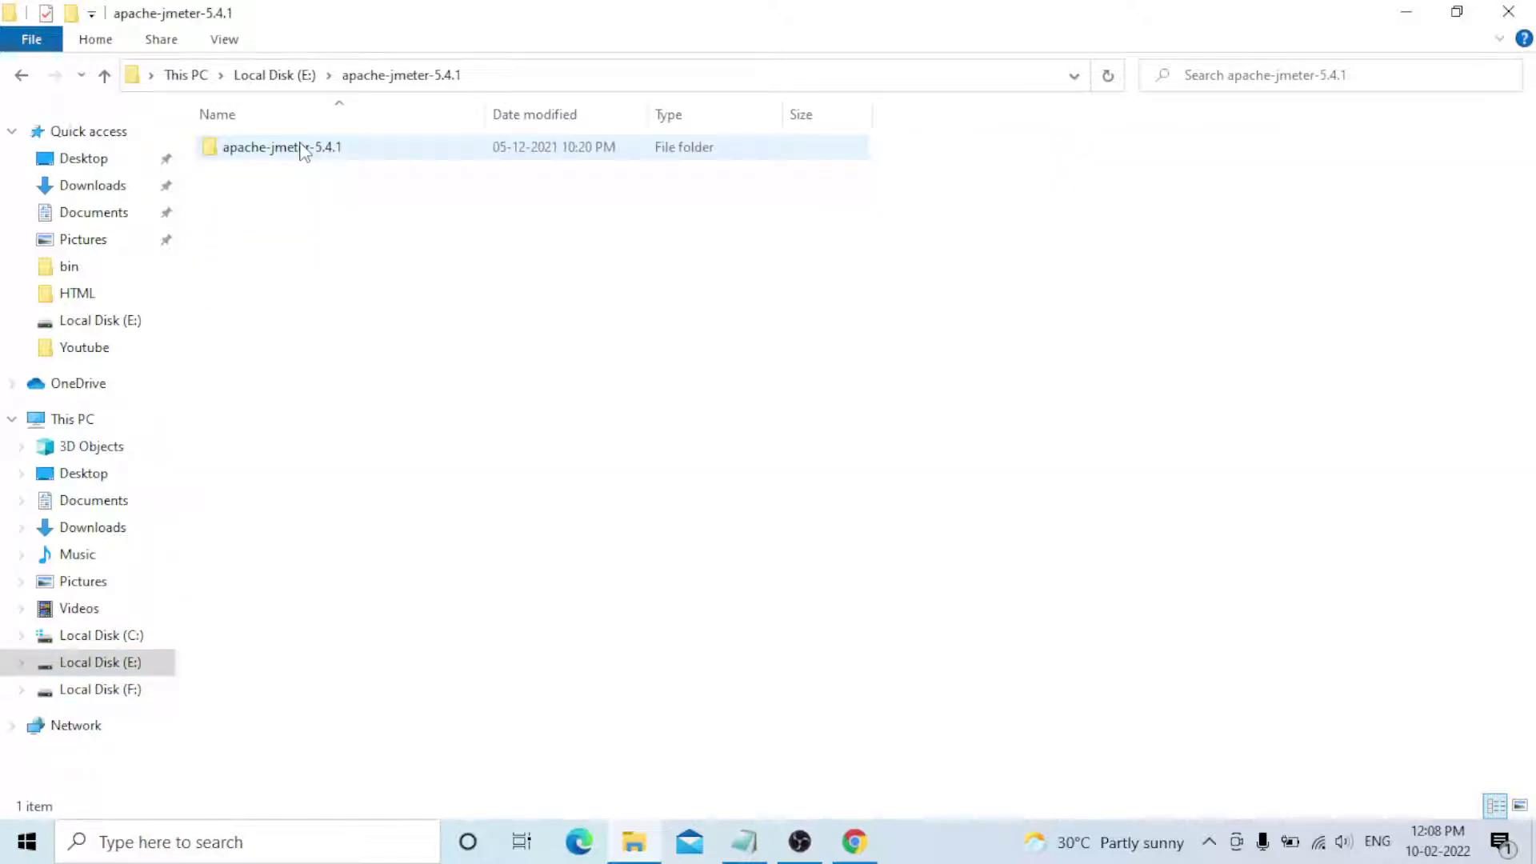
pyautogui.doubleClick(302, 148)
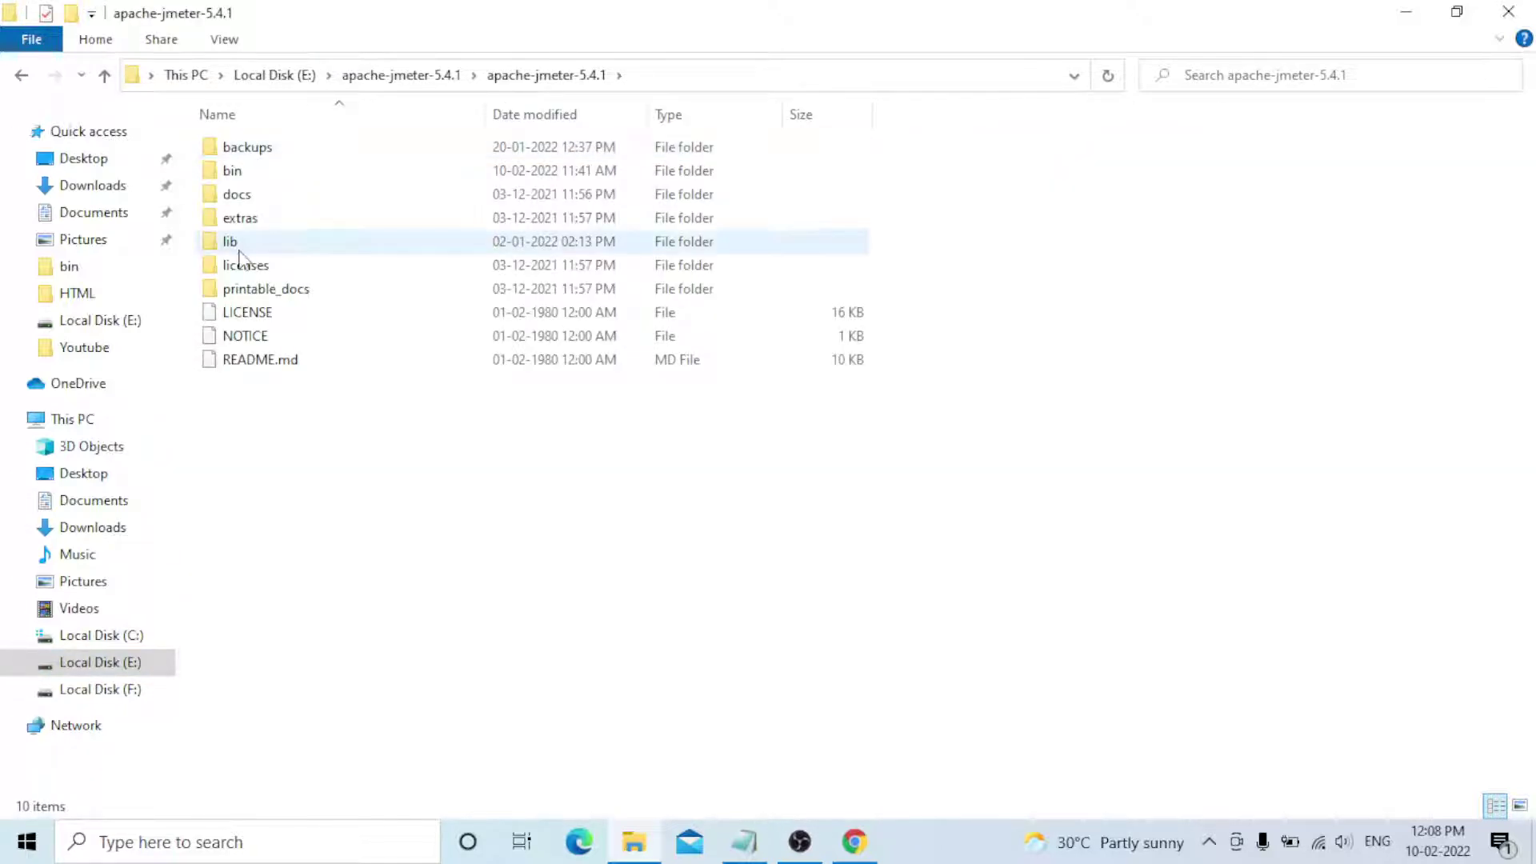
pyautogui.doubleClick(239, 248)
pyautogui.doubleClick(244, 150)
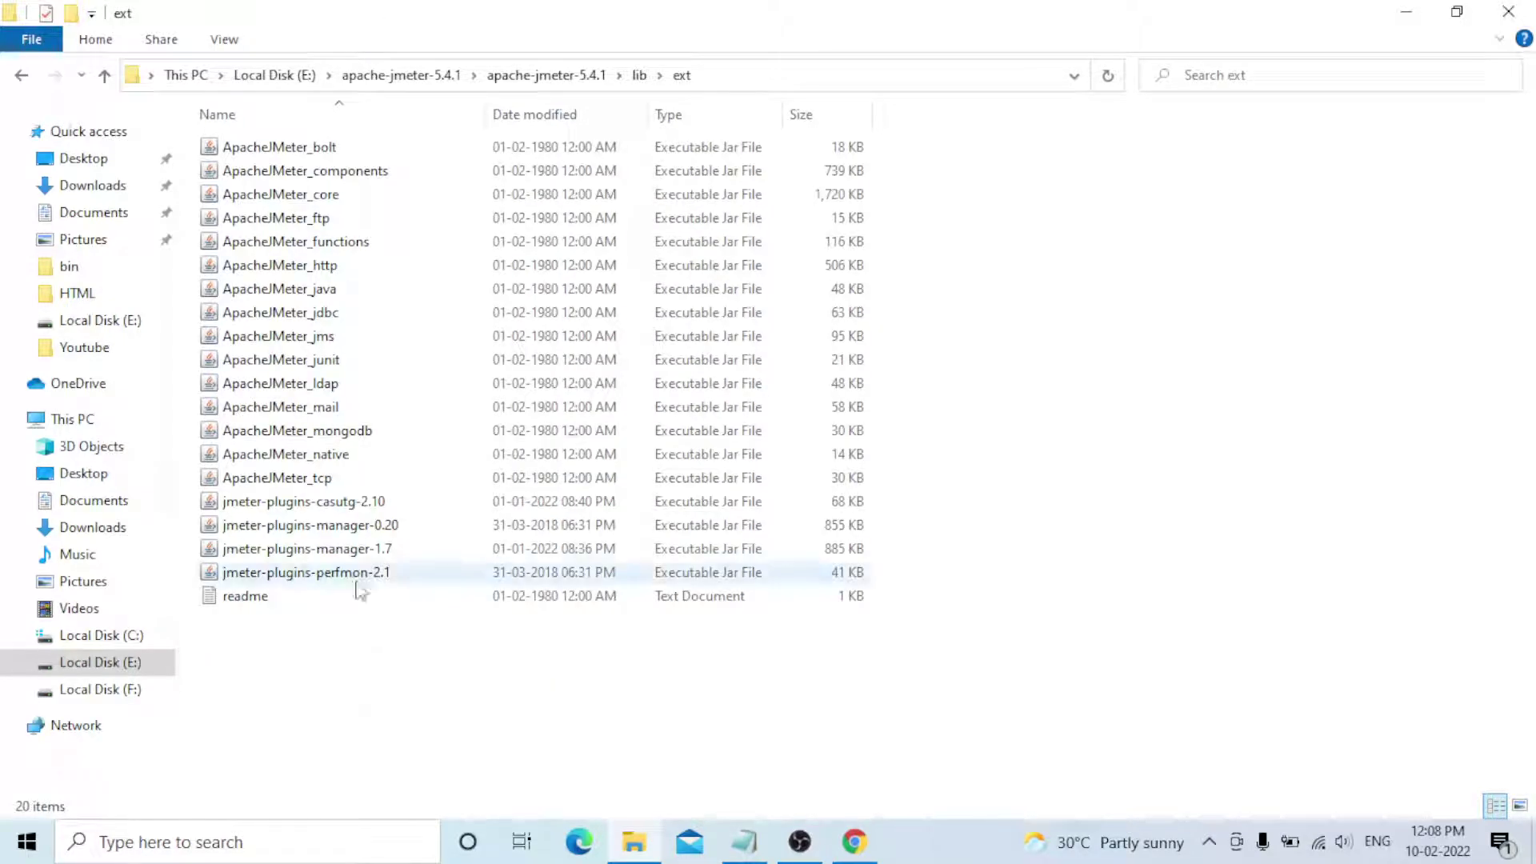
pyautogui.click(308, 551)
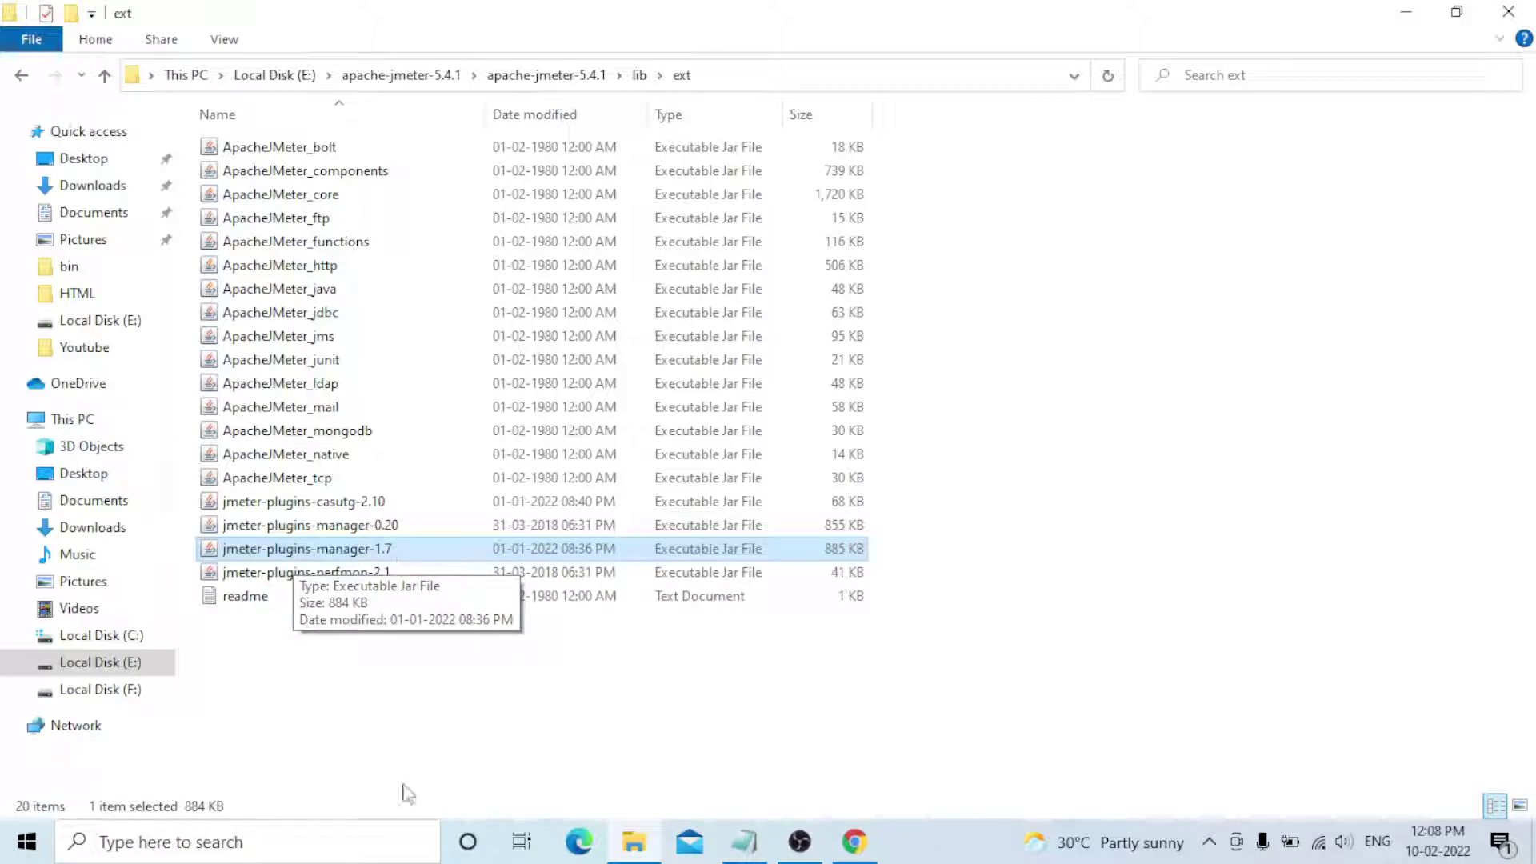
pyautogui.click(307, 507)
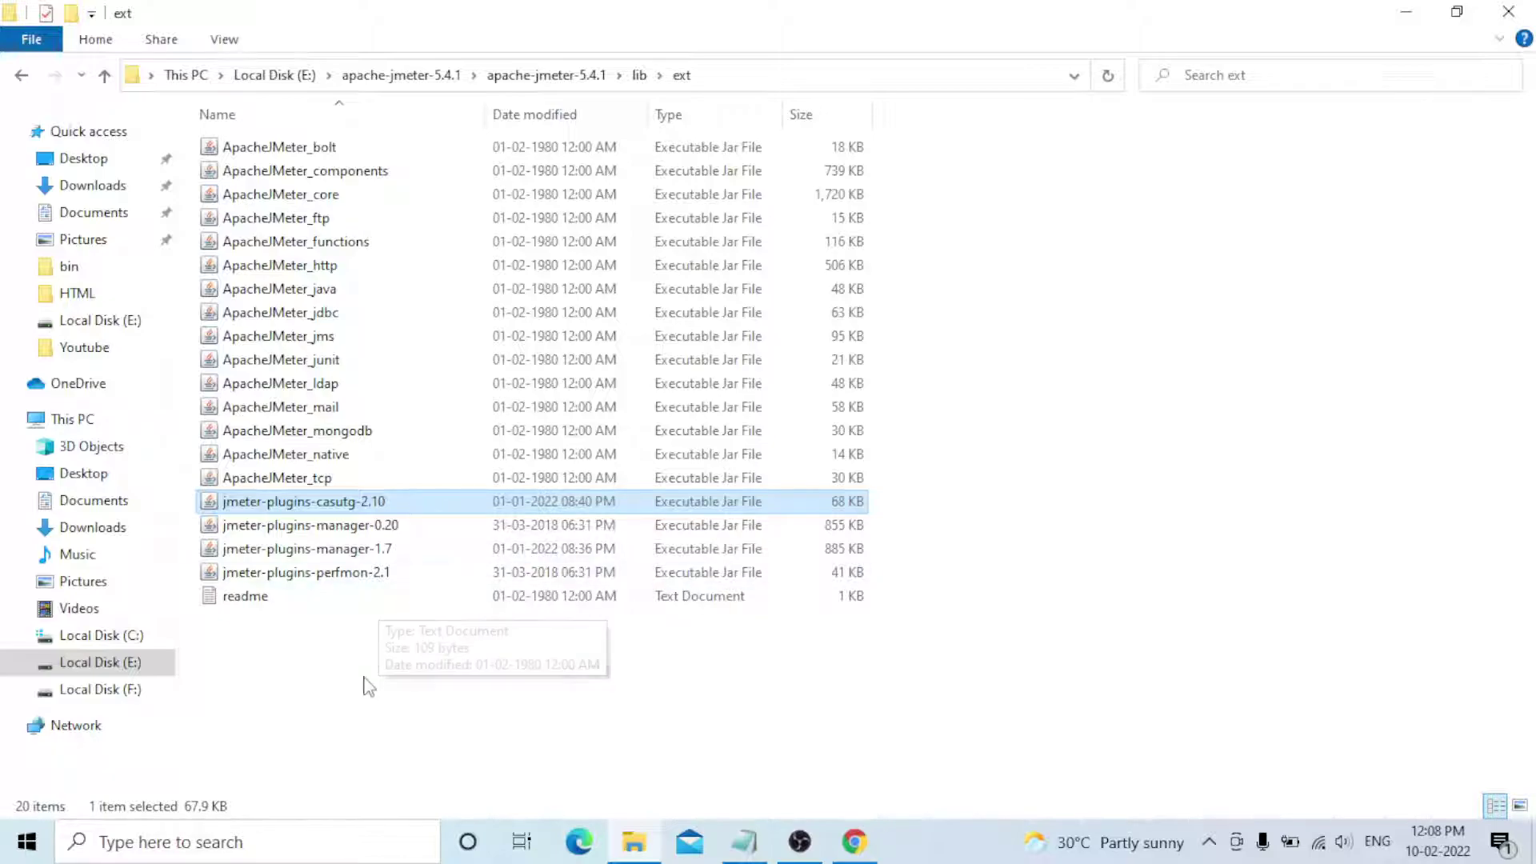
pyautogui.click(368, 686)
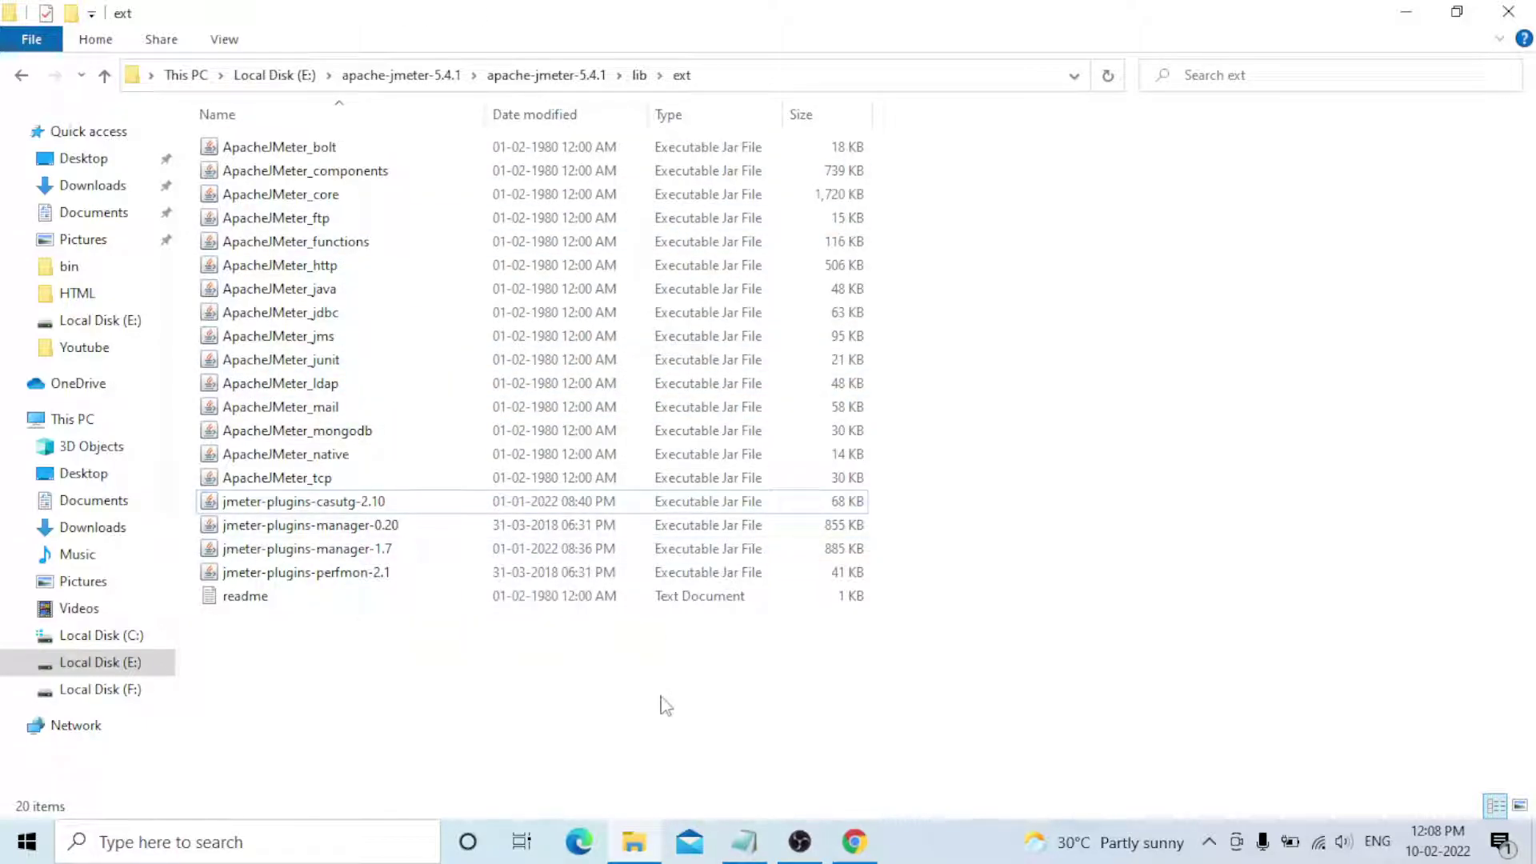
# - Launch JMeter from the ApacheJMeter JAR in the installation's bin folder and open its Plugins Manager
pyautogui.click(17, 76)
pyautogui.click(18, 75)
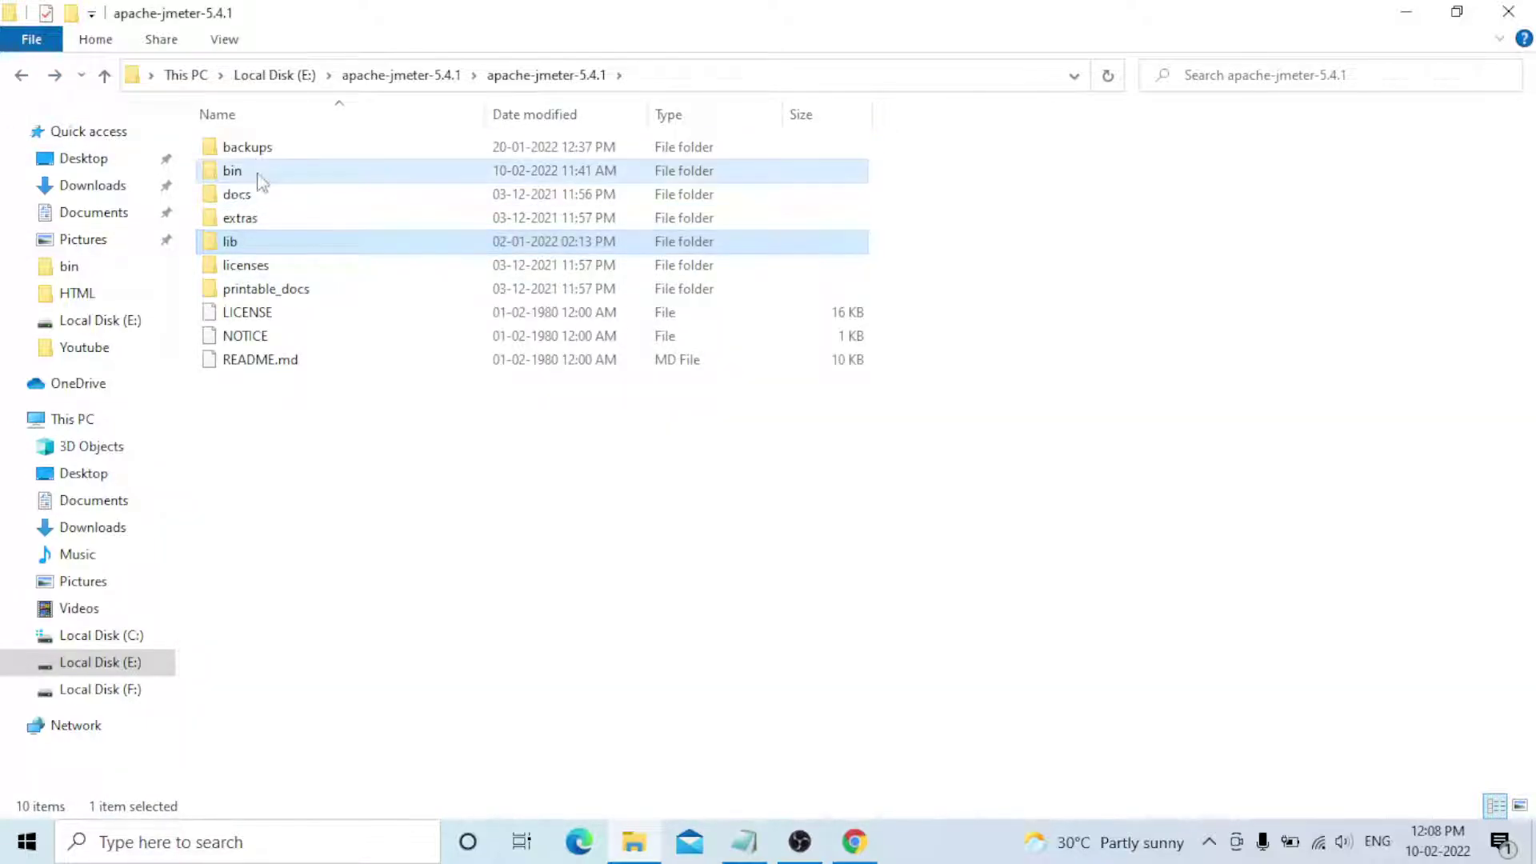
pyautogui.doubleClick(256, 172)
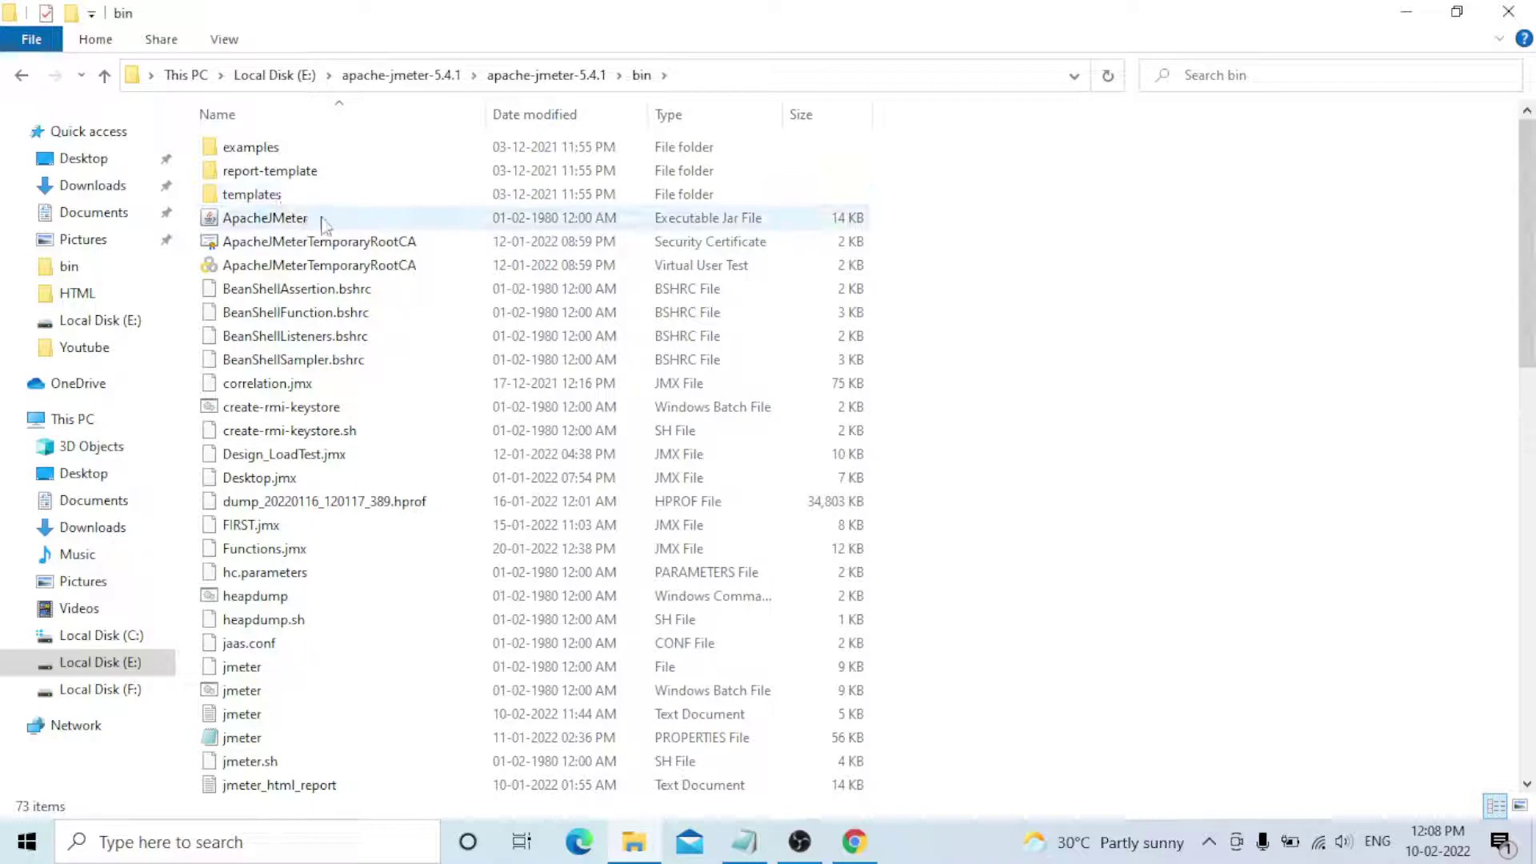
pyautogui.doubleClick(328, 218)
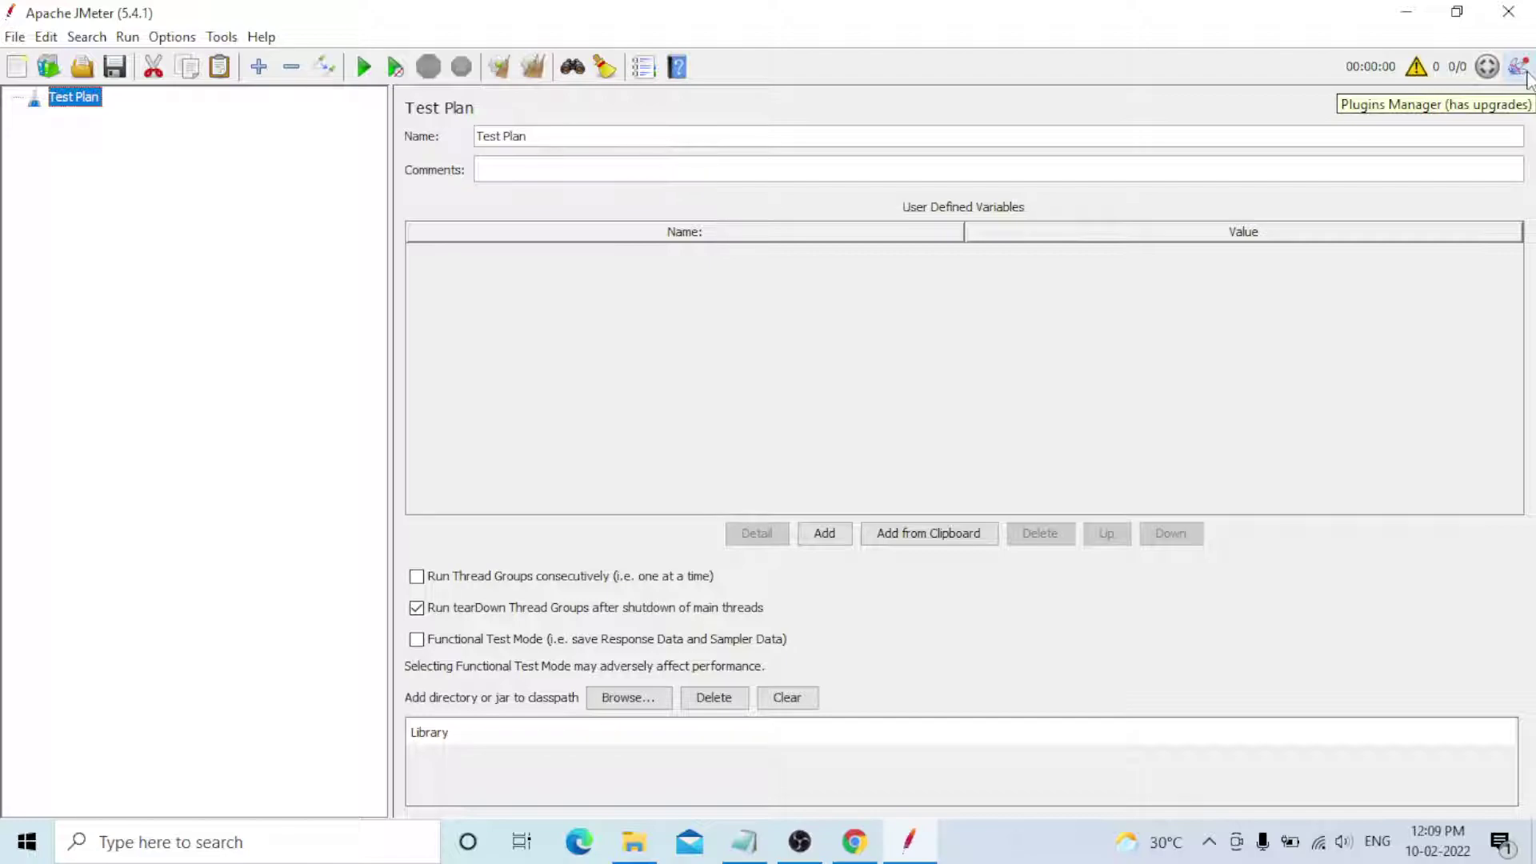
pyautogui.click(171, 37)
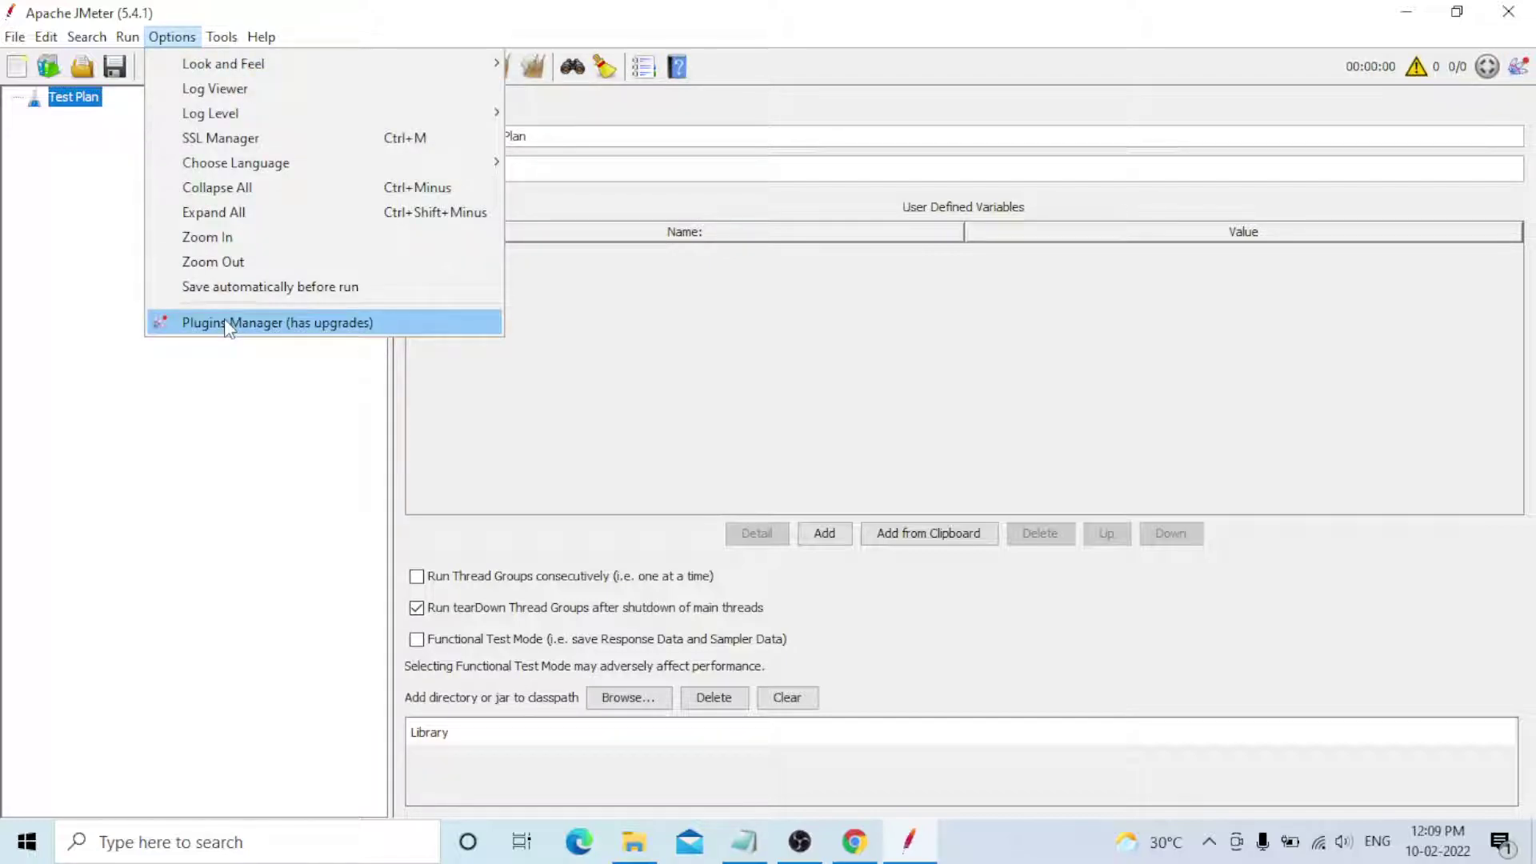
pyautogui.click(230, 324)
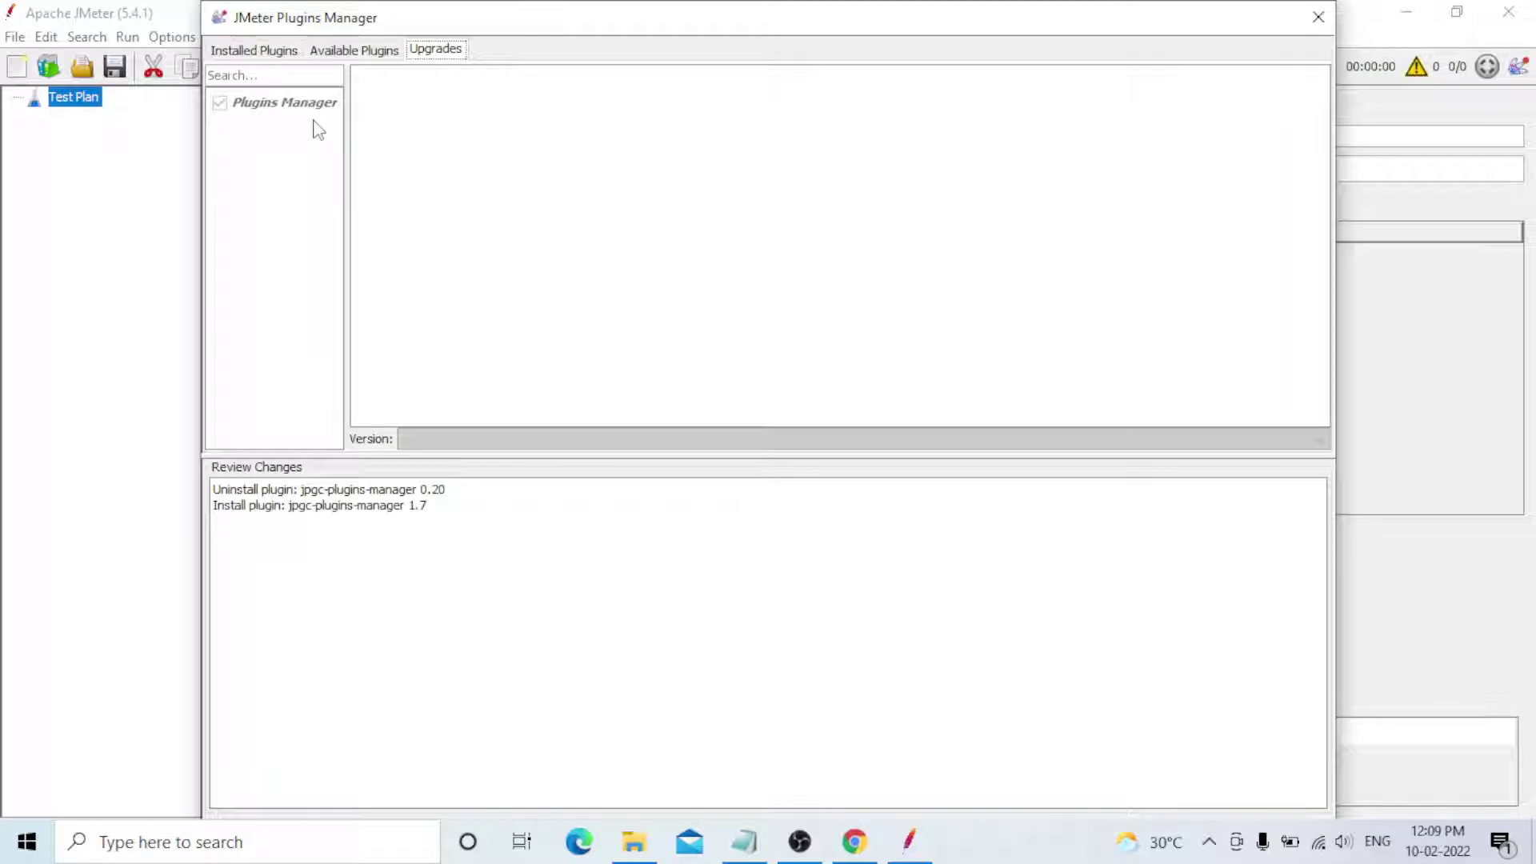
# - Look through the available plugins in the Plugins Manager, followed by the list of installed plugins
pyautogui.click(352, 50)
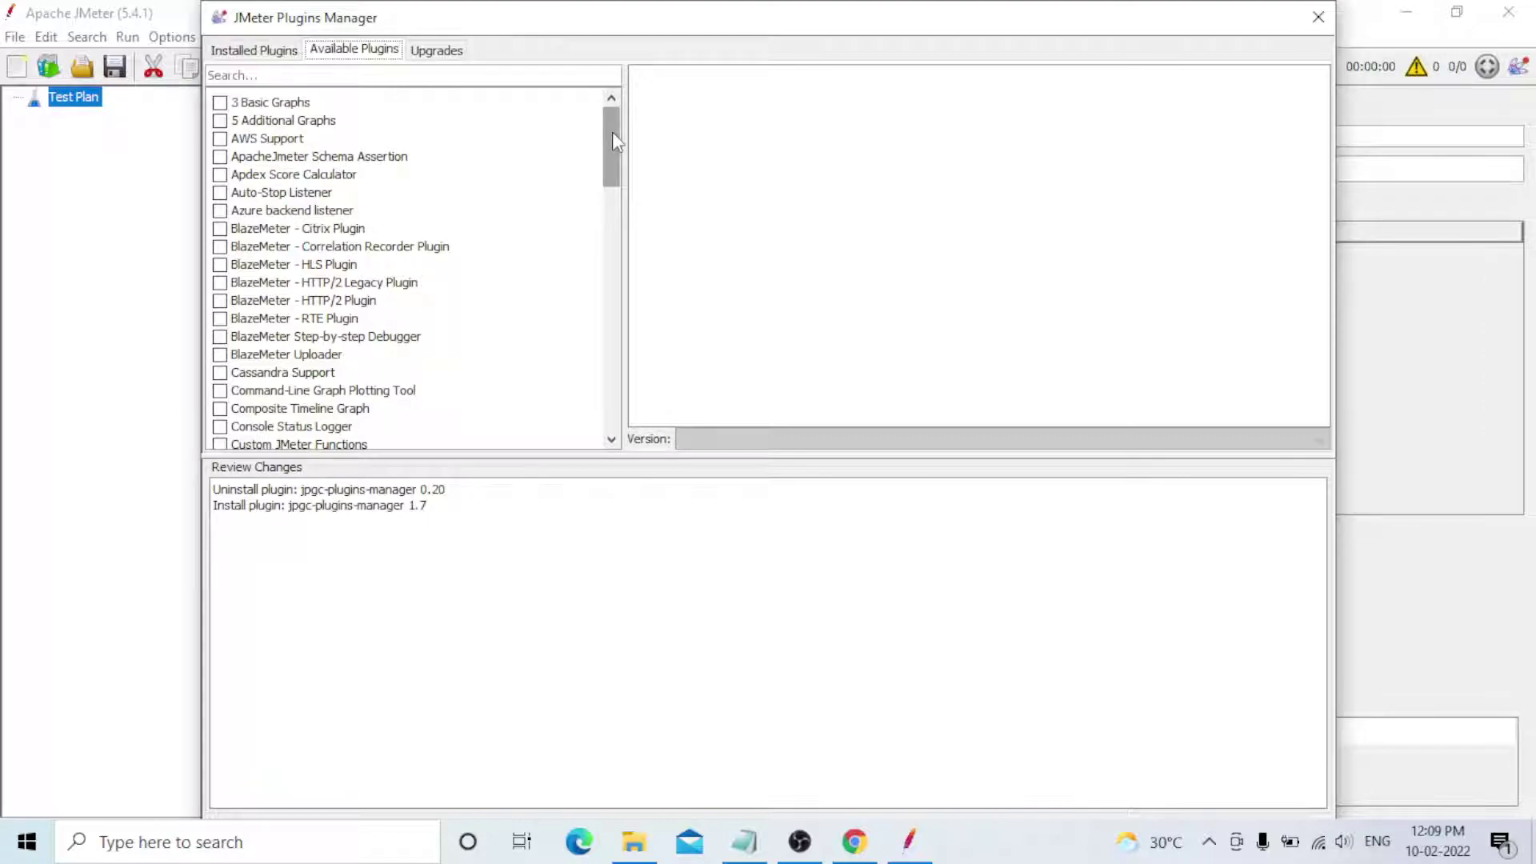
pyautogui.scroll(-1, 612, 131)
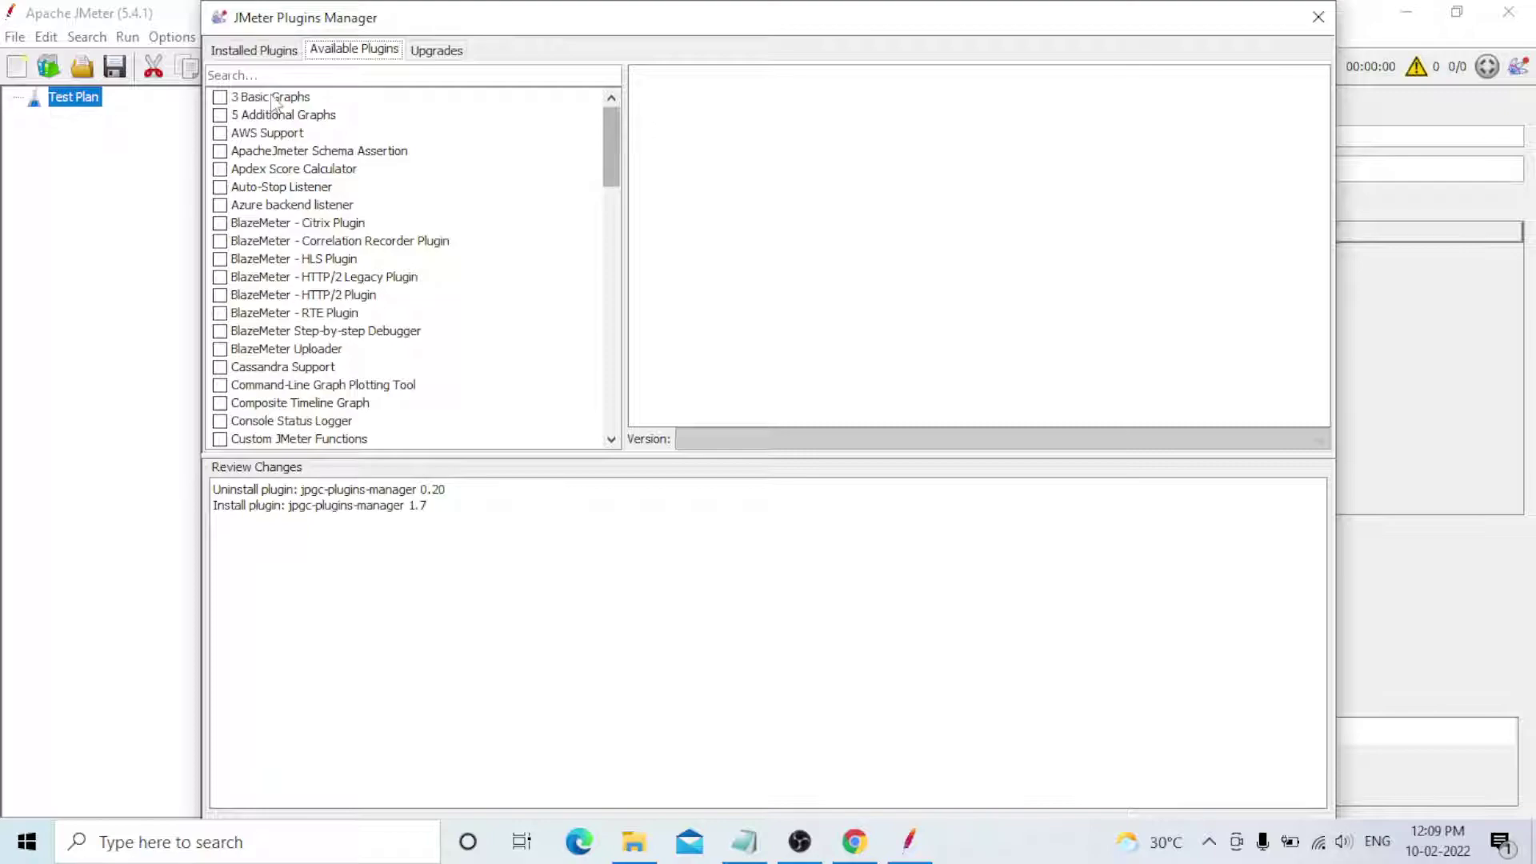
pyautogui.click(257, 49)
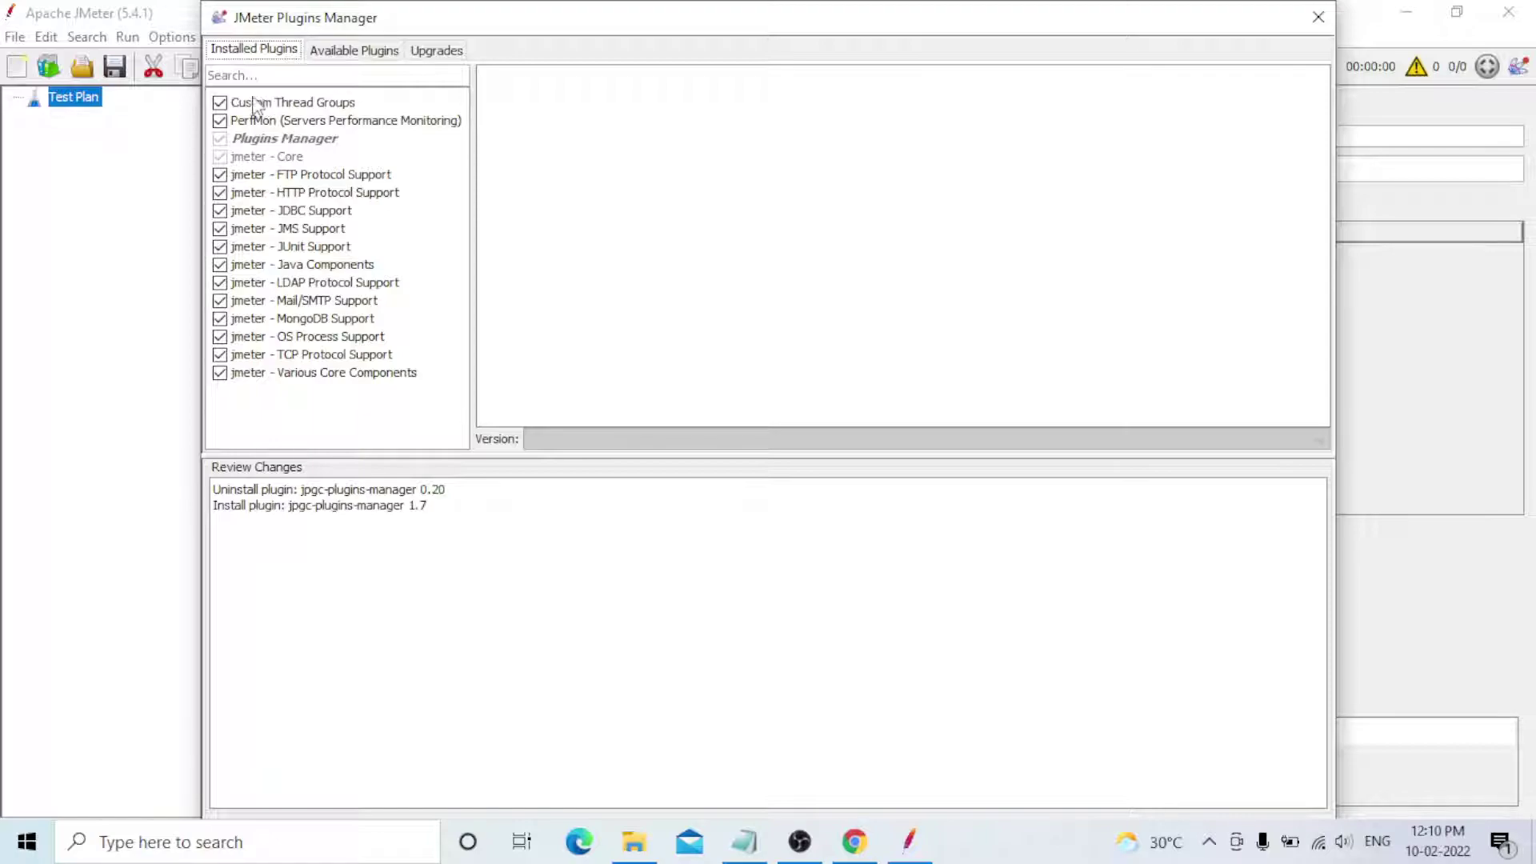
# - Search the available plugins for "cust", and clear the search text
pyautogui.click(343, 54)
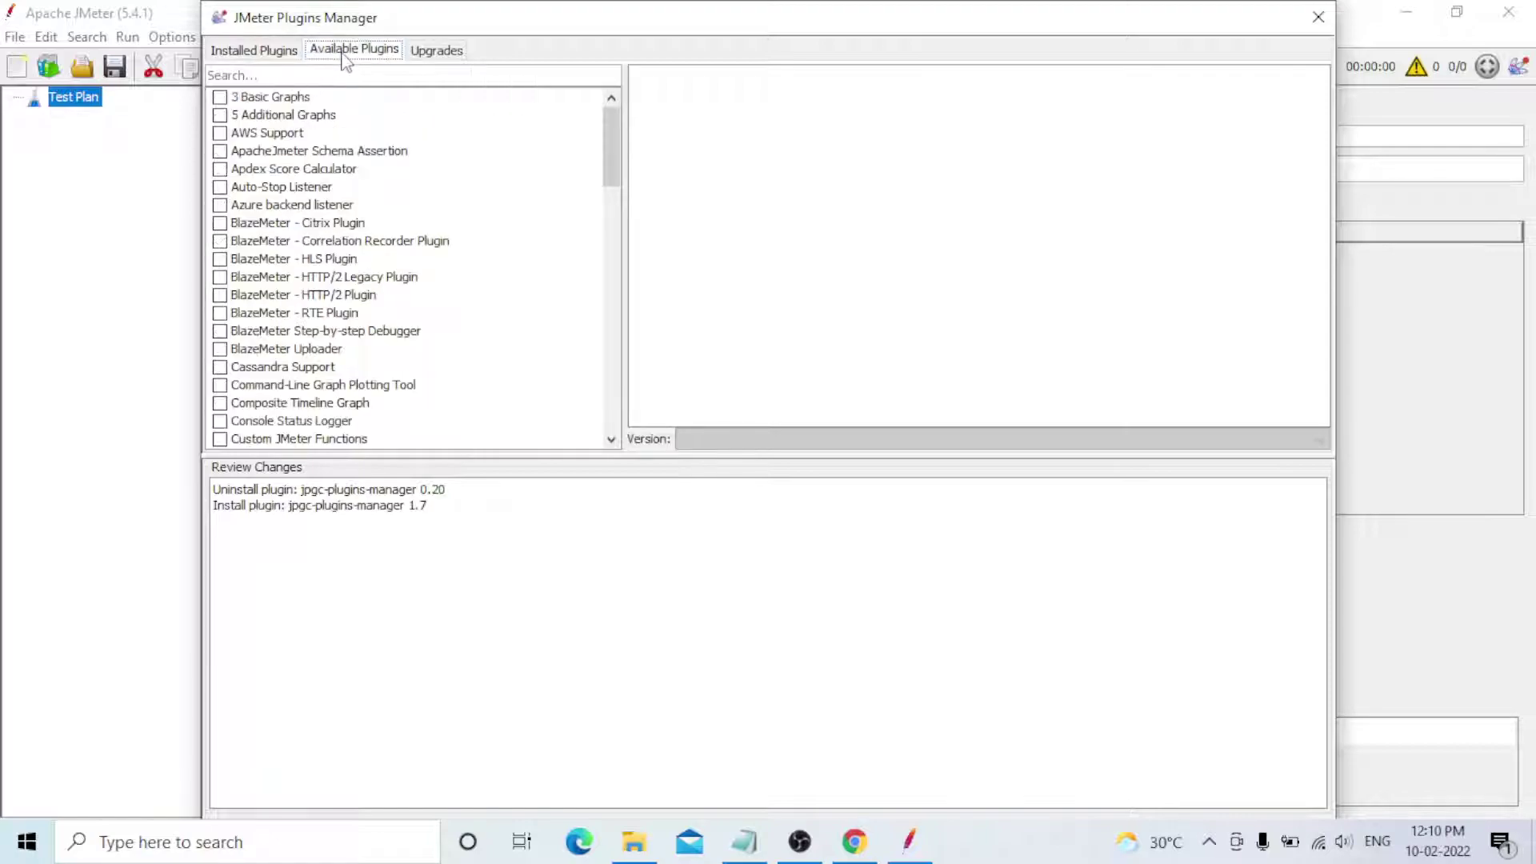
pyautogui.click(249, 74)
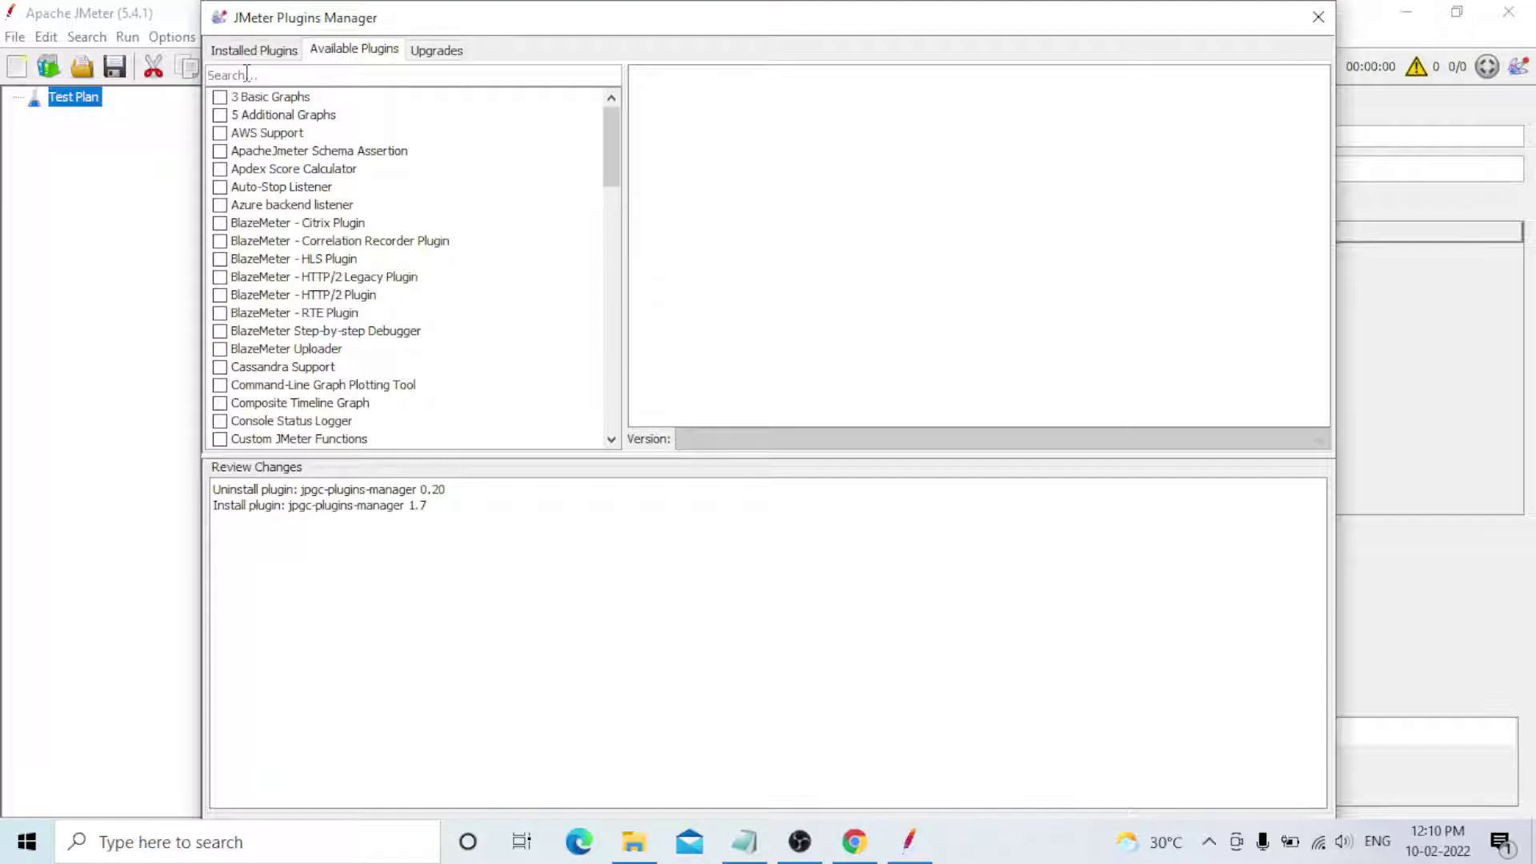
pyautogui.write('cust')
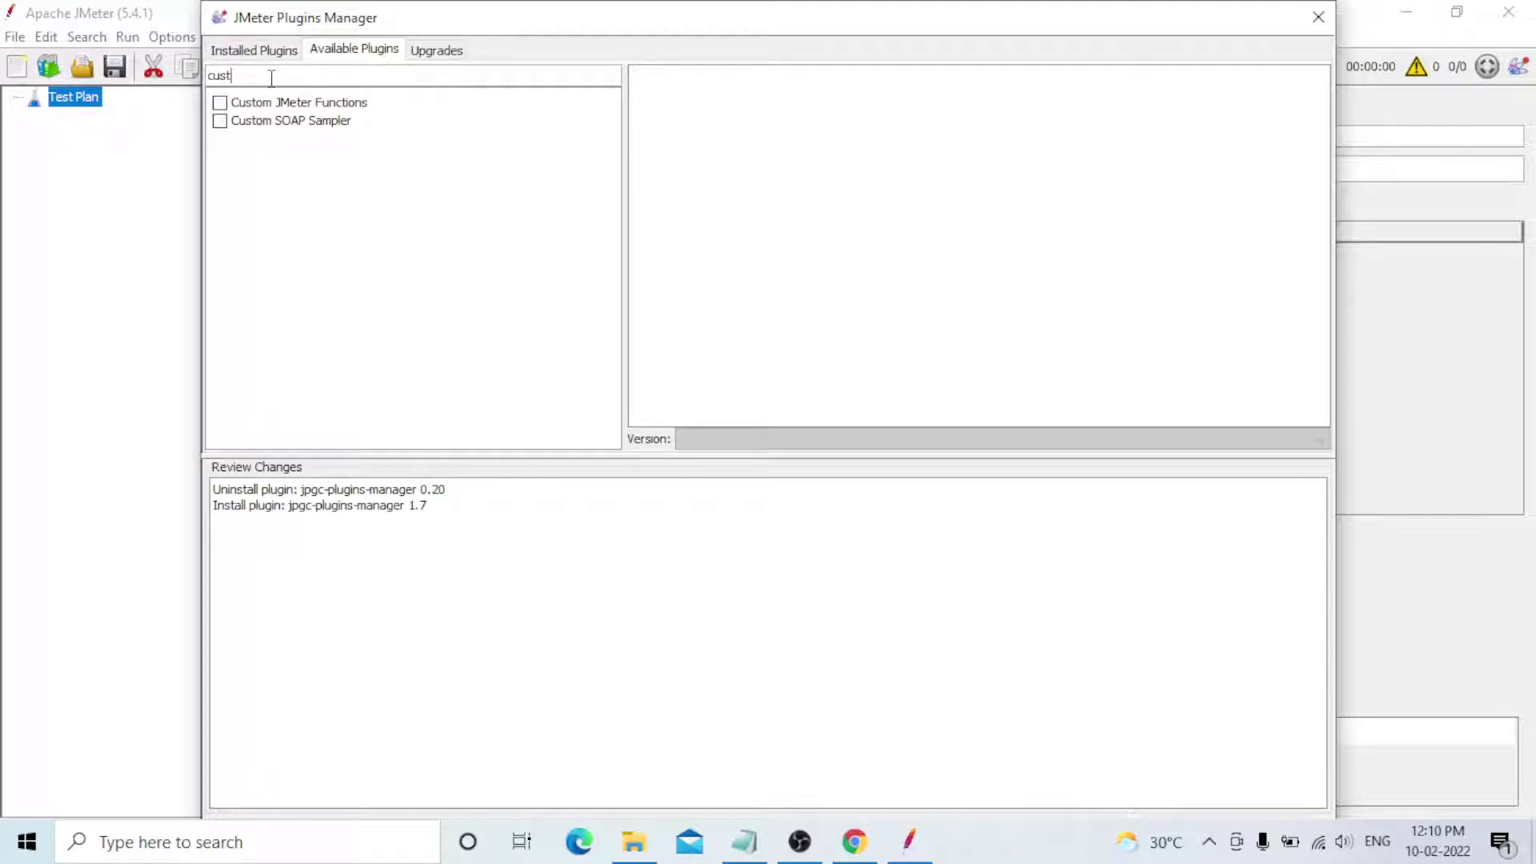
pyautogui.press('BackSpace')
pyautogui.press('BackSpace')
pyautogui.press('BackSpace')
pyautogui.press('BackSpace')
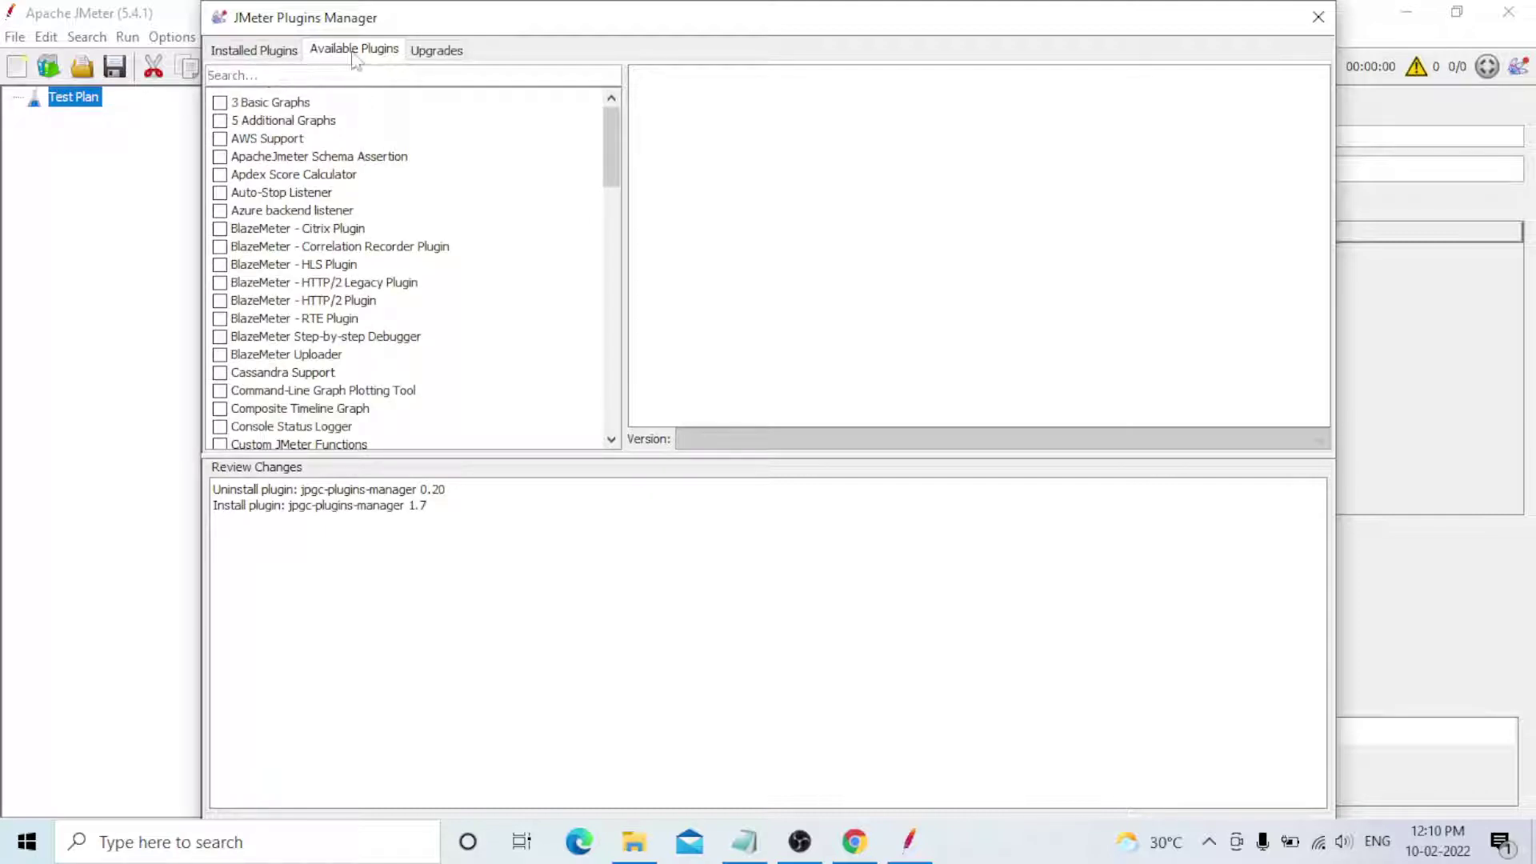
# - Check the installed plugins list for Custom Thread Groups, and close the Plugins Manager without applying changes
pyautogui.click(269, 54)
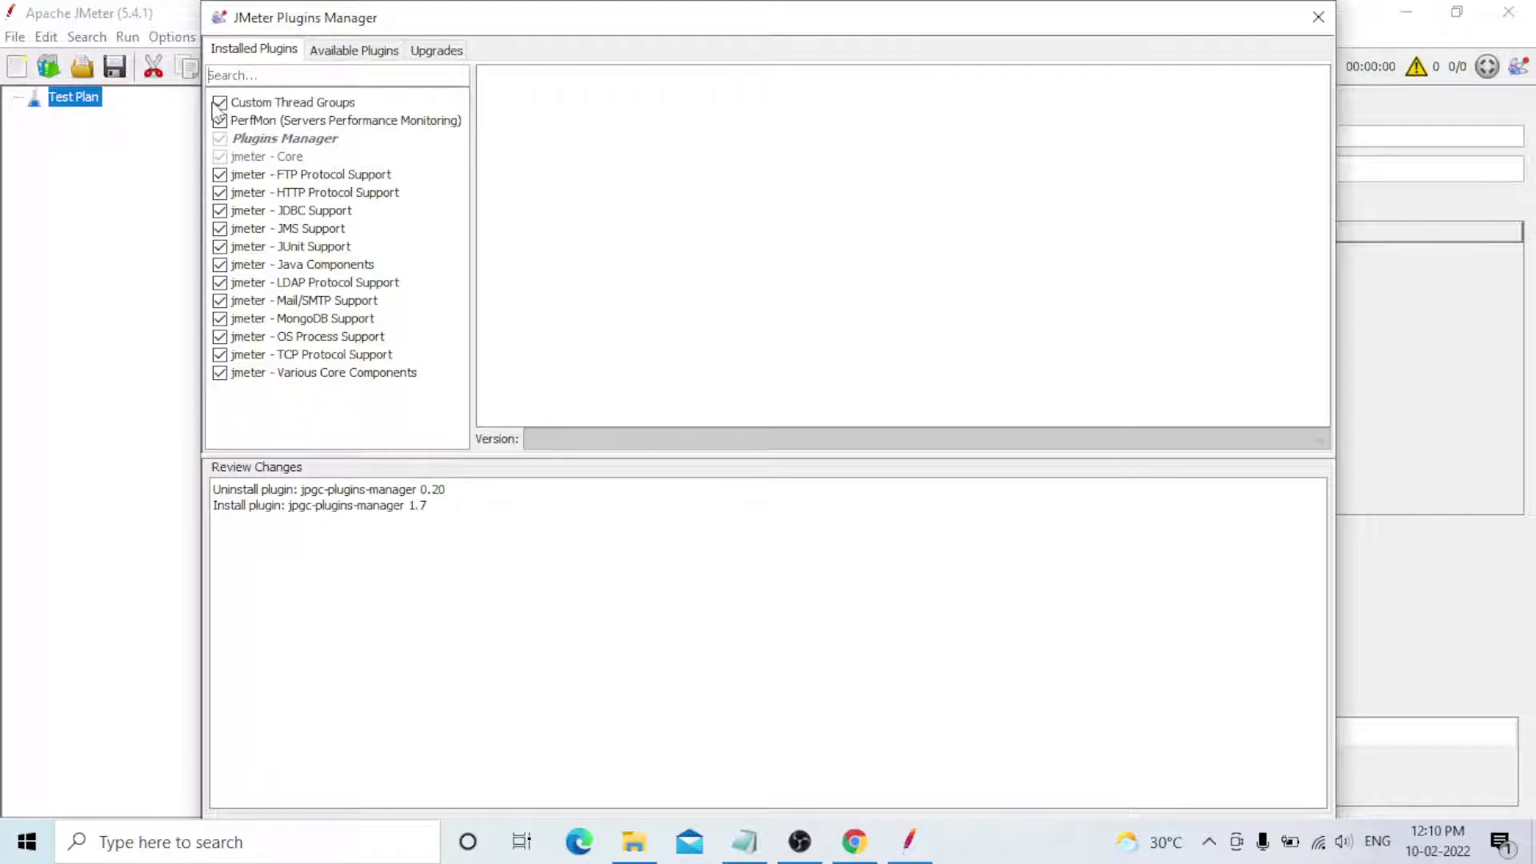
pyautogui.moveTo(633, 6)
pyautogui.mouseDown()
pyautogui.moveTo(638, 69)
pyautogui.moveTo(604, 165)
pyautogui.moveTo(624, 6)
pyautogui.moveTo(624, 30)
pyautogui.mouseUp()
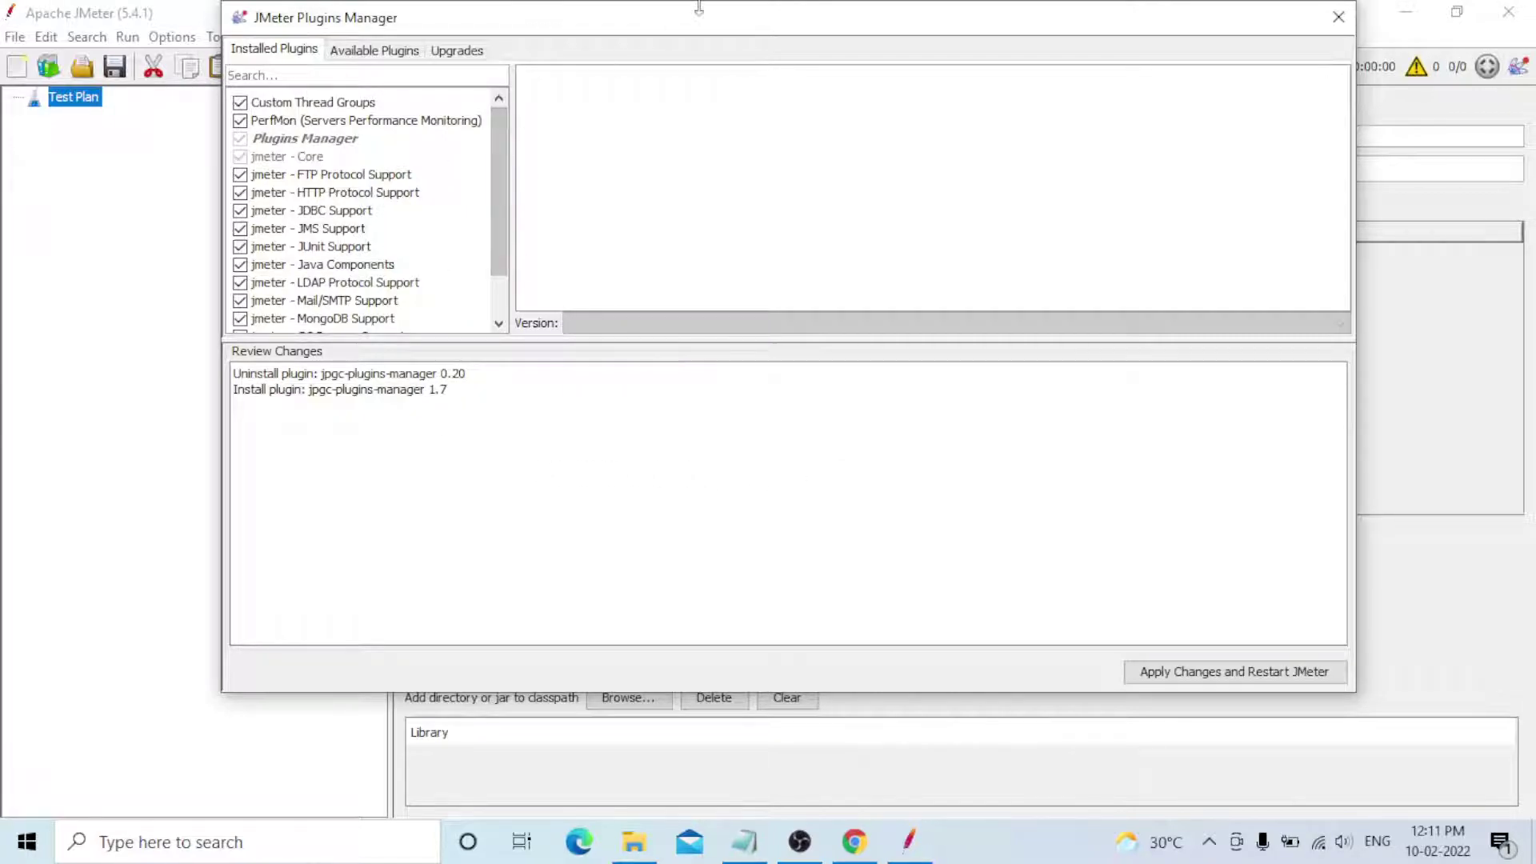
pyautogui.moveTo(697, 22); pyautogui.dragTo(687, 75)
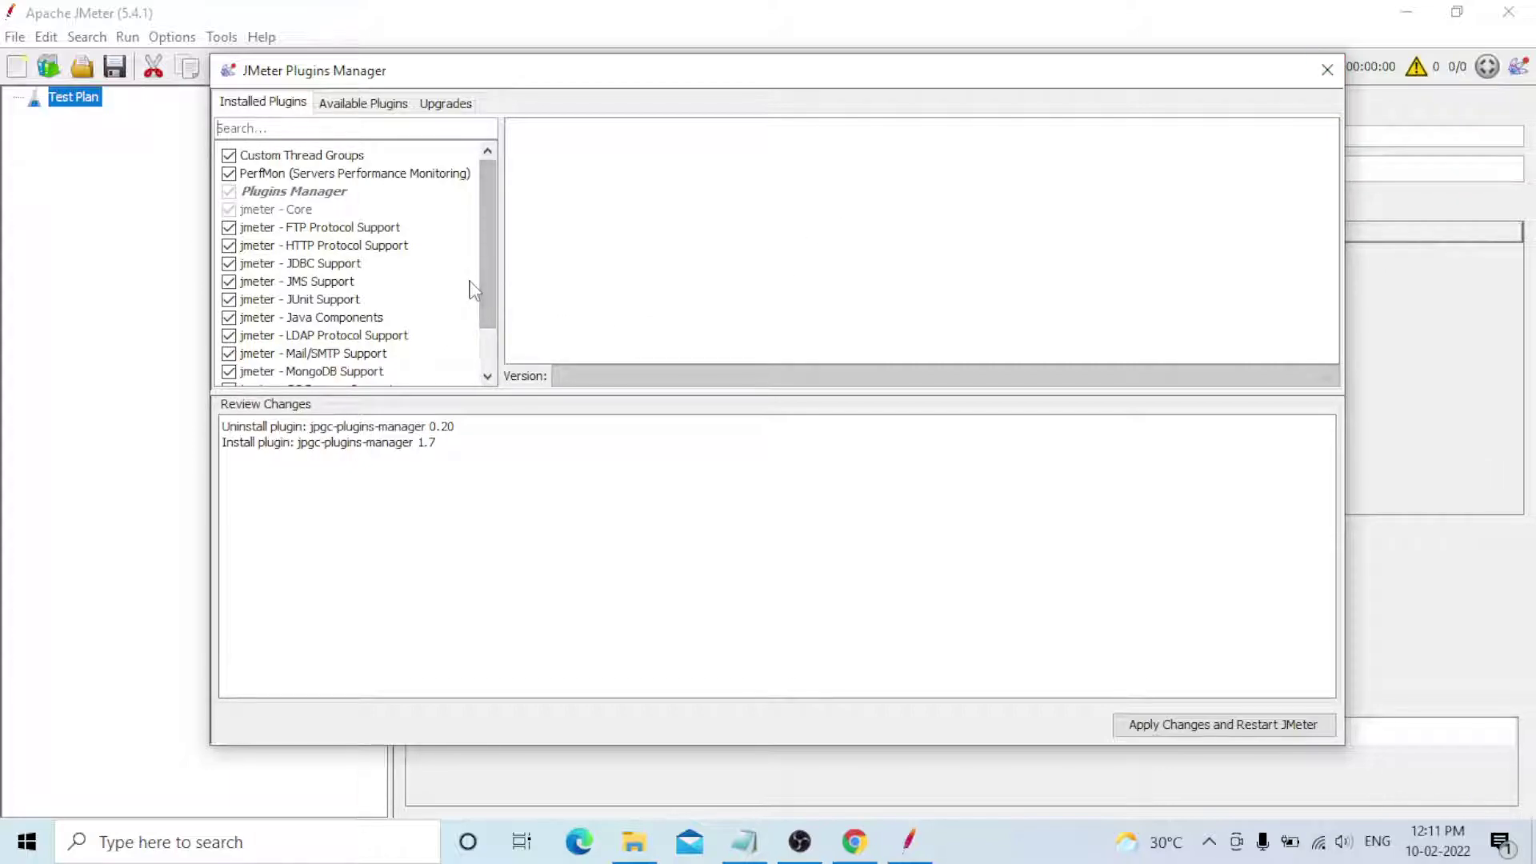
pyautogui.click(1327, 71)
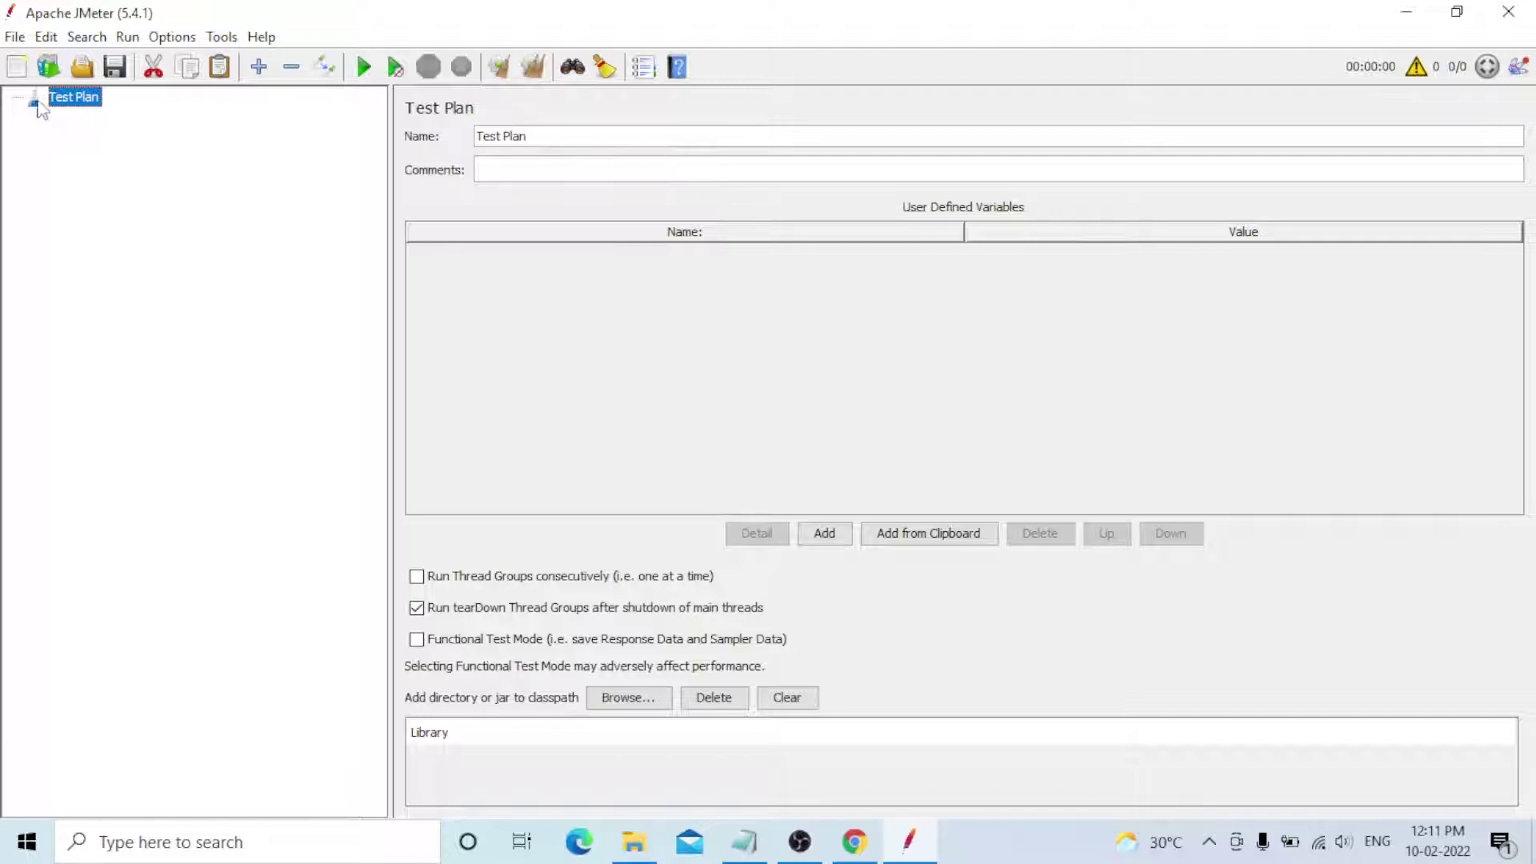
# - Add a jp@gc - Stepping Thread Group to the Test Plan
pyautogui.rightClick(78, 102)
pyautogui.moveTo(116, 105)
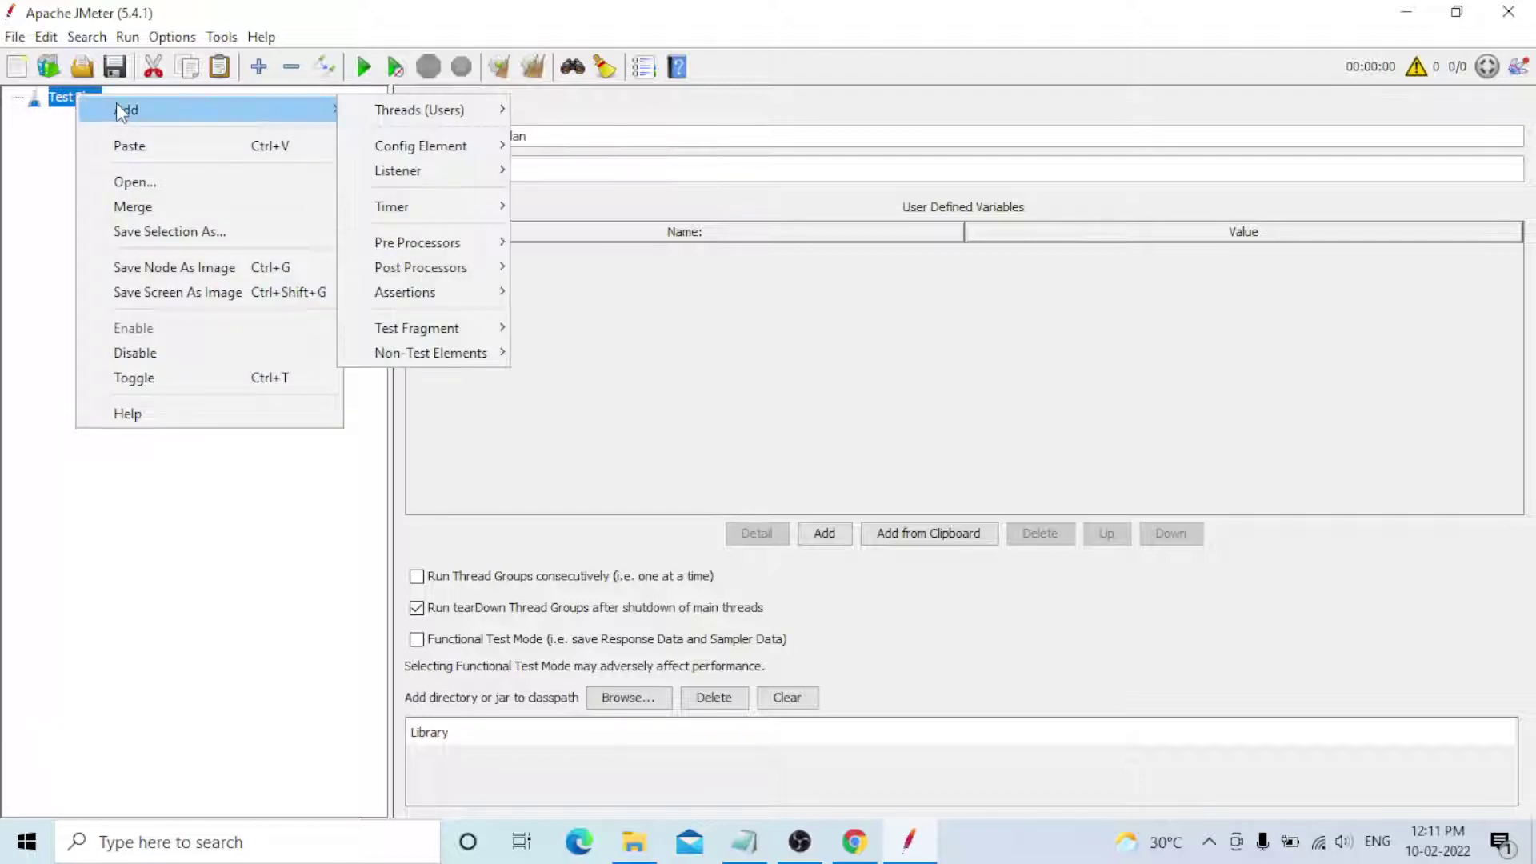
pyautogui.moveTo(413, 104)
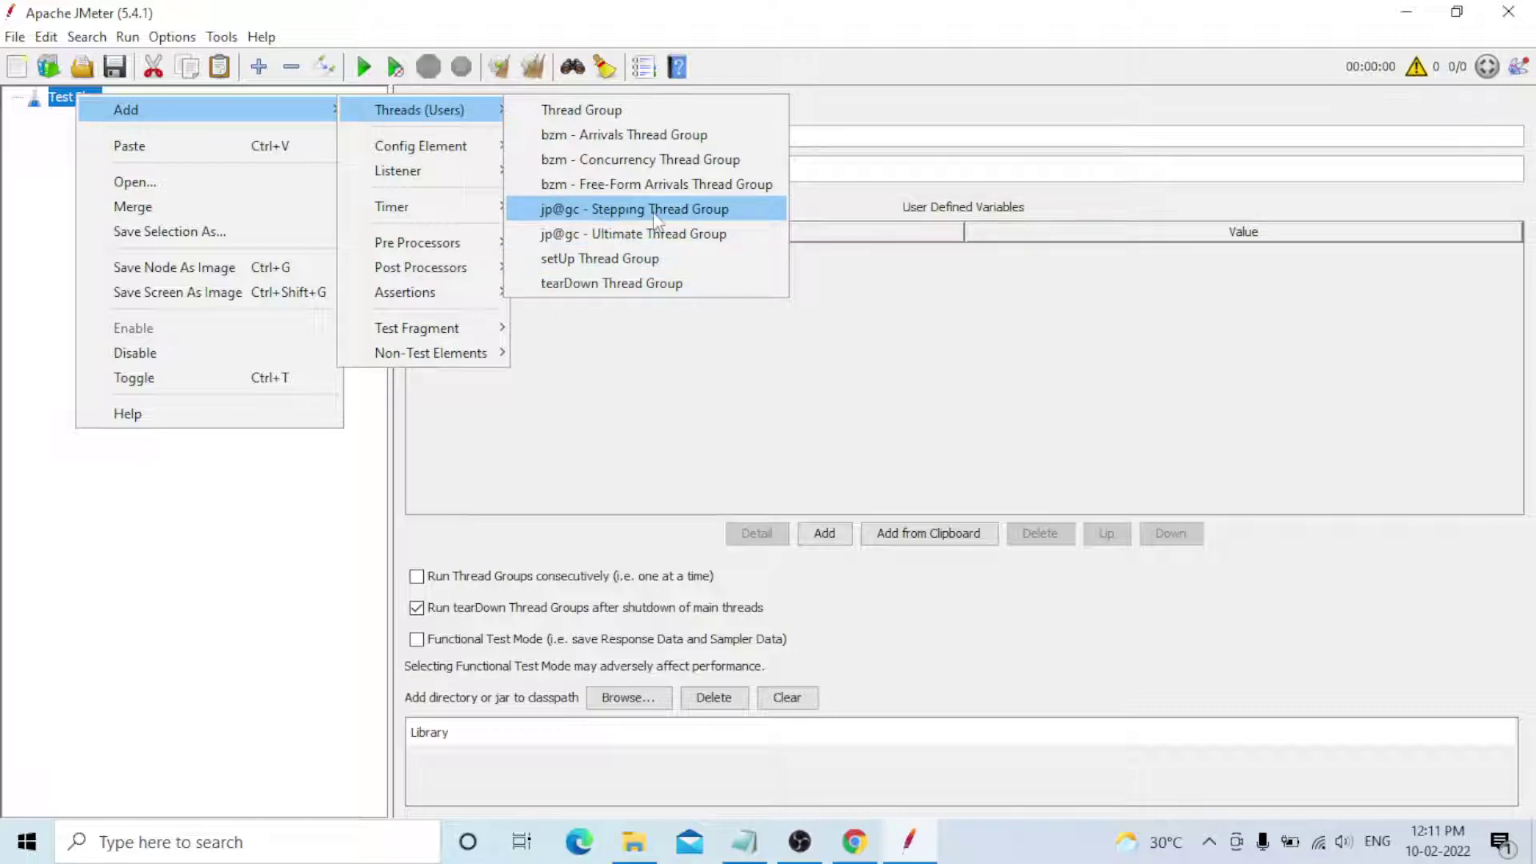
pyautogui.press('Escape')
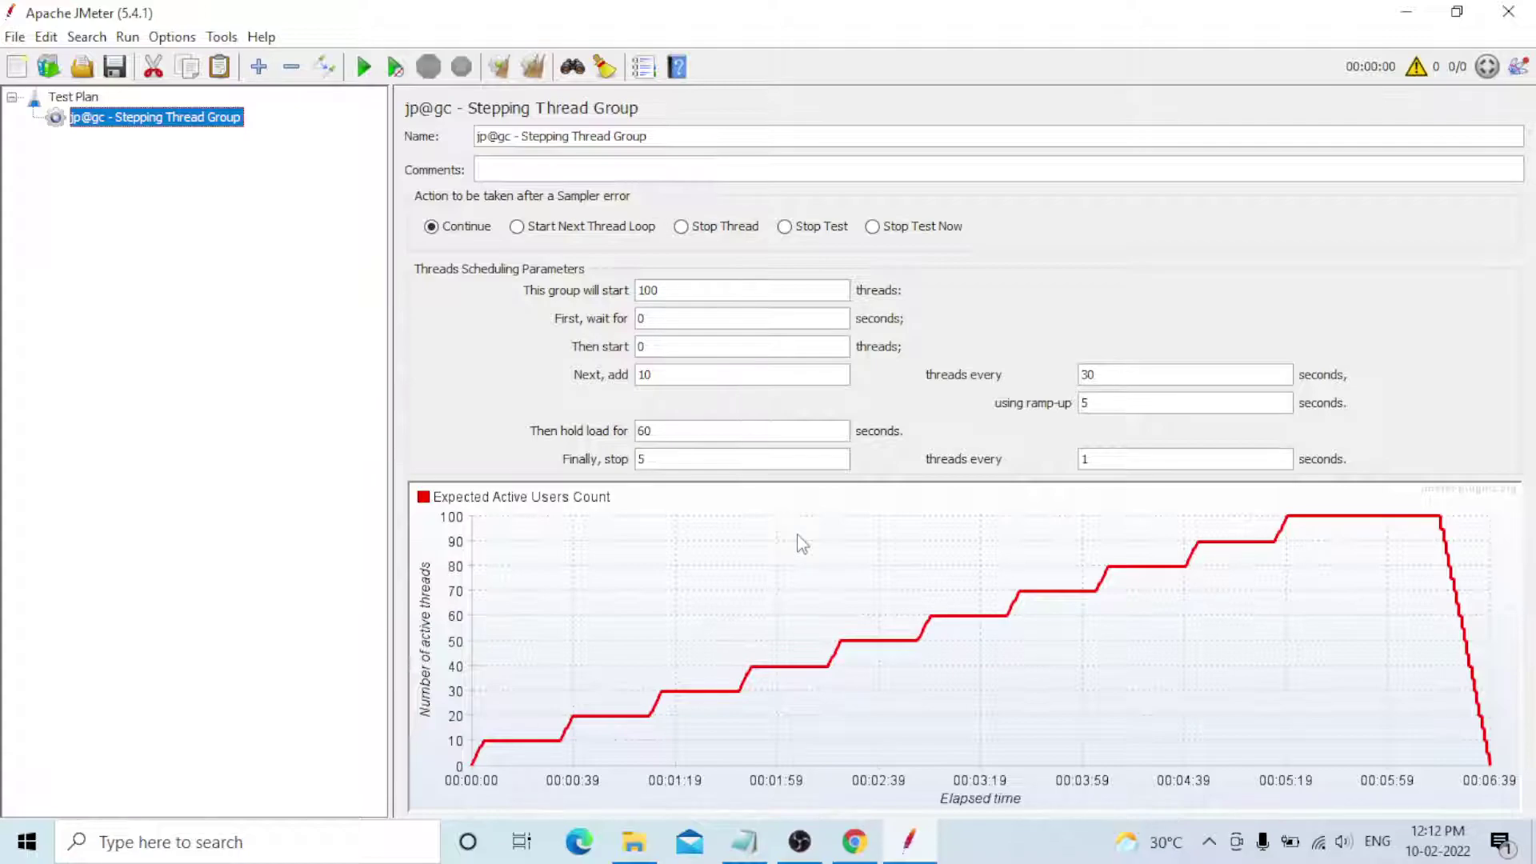
# - Add an HTTP Request sampler under the Stepping Thread Group
pyautogui.rightClick(143, 119)
pyautogui.moveTo(337, 135)
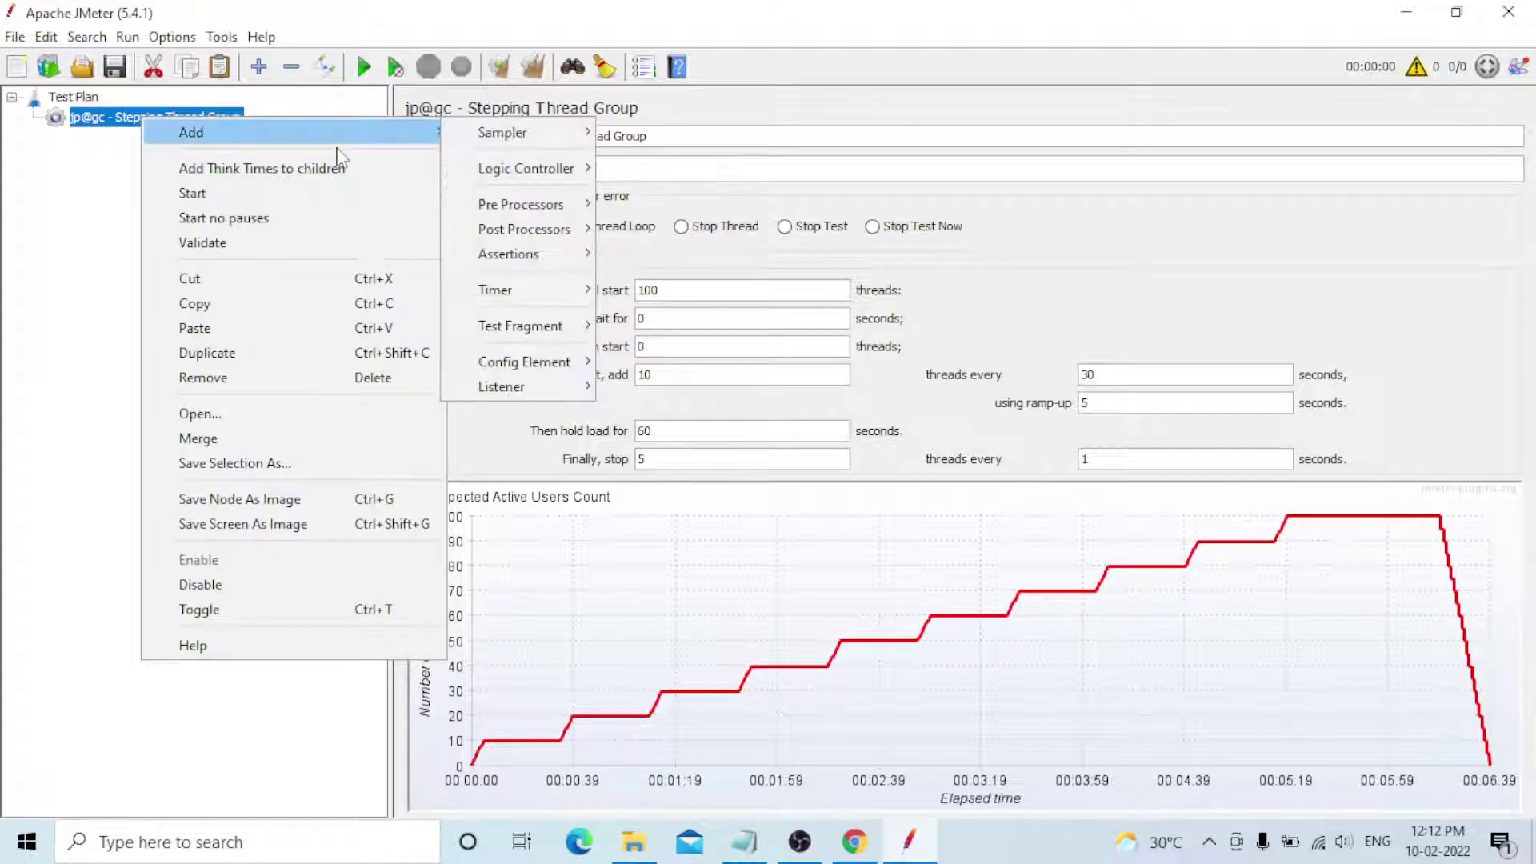
pyautogui.moveTo(546, 140)
pyautogui.click(644, 157)
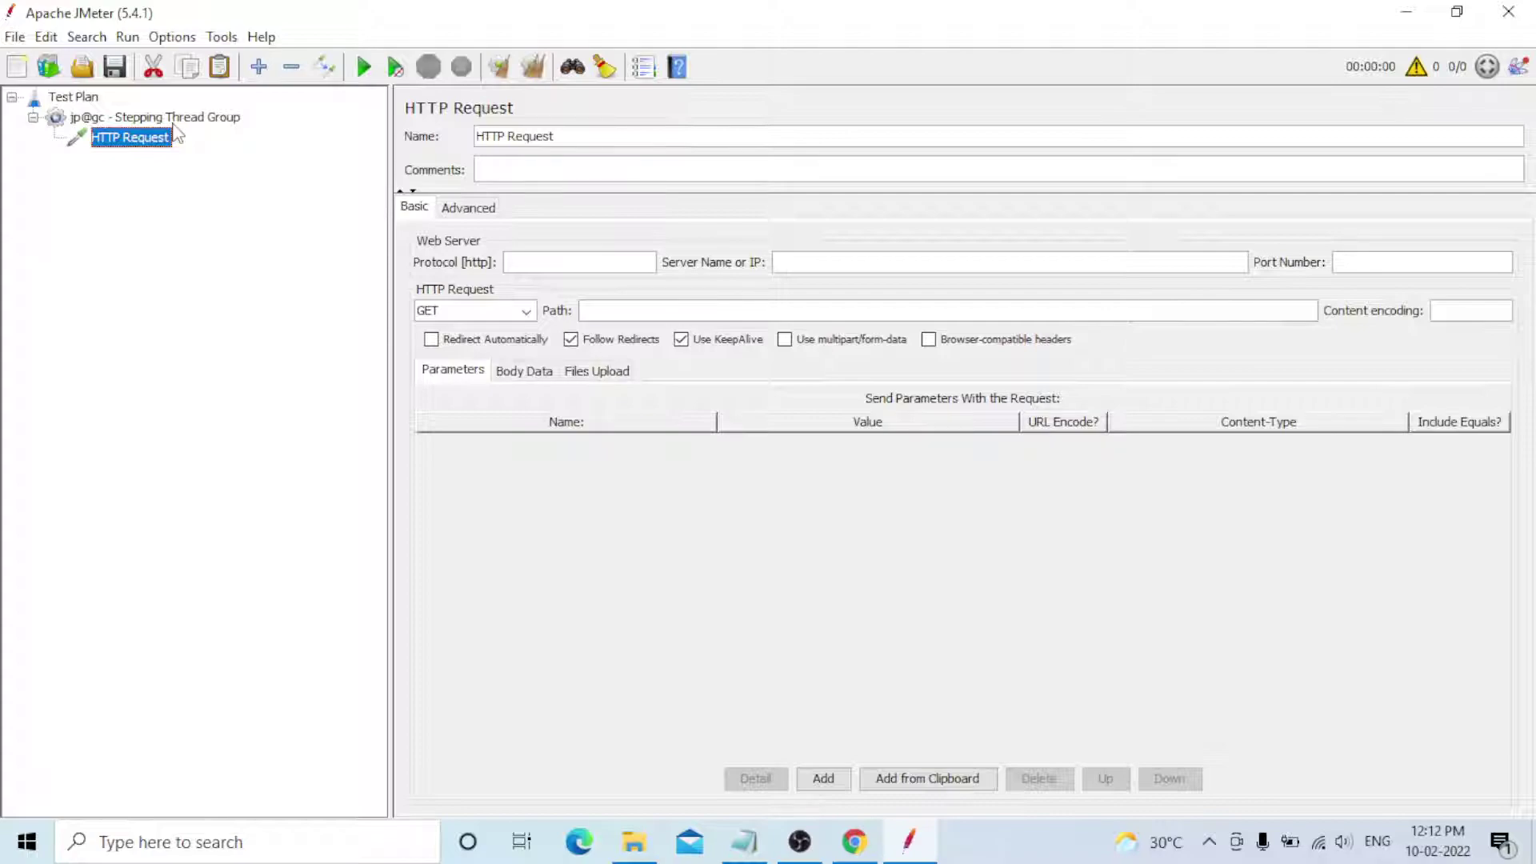
# - Add a View Results Tree listener to the Stepping Thread Group
pyautogui.rightClick(152, 119)
pyautogui.moveTo(394, 137)
pyautogui.moveTo(545, 140)
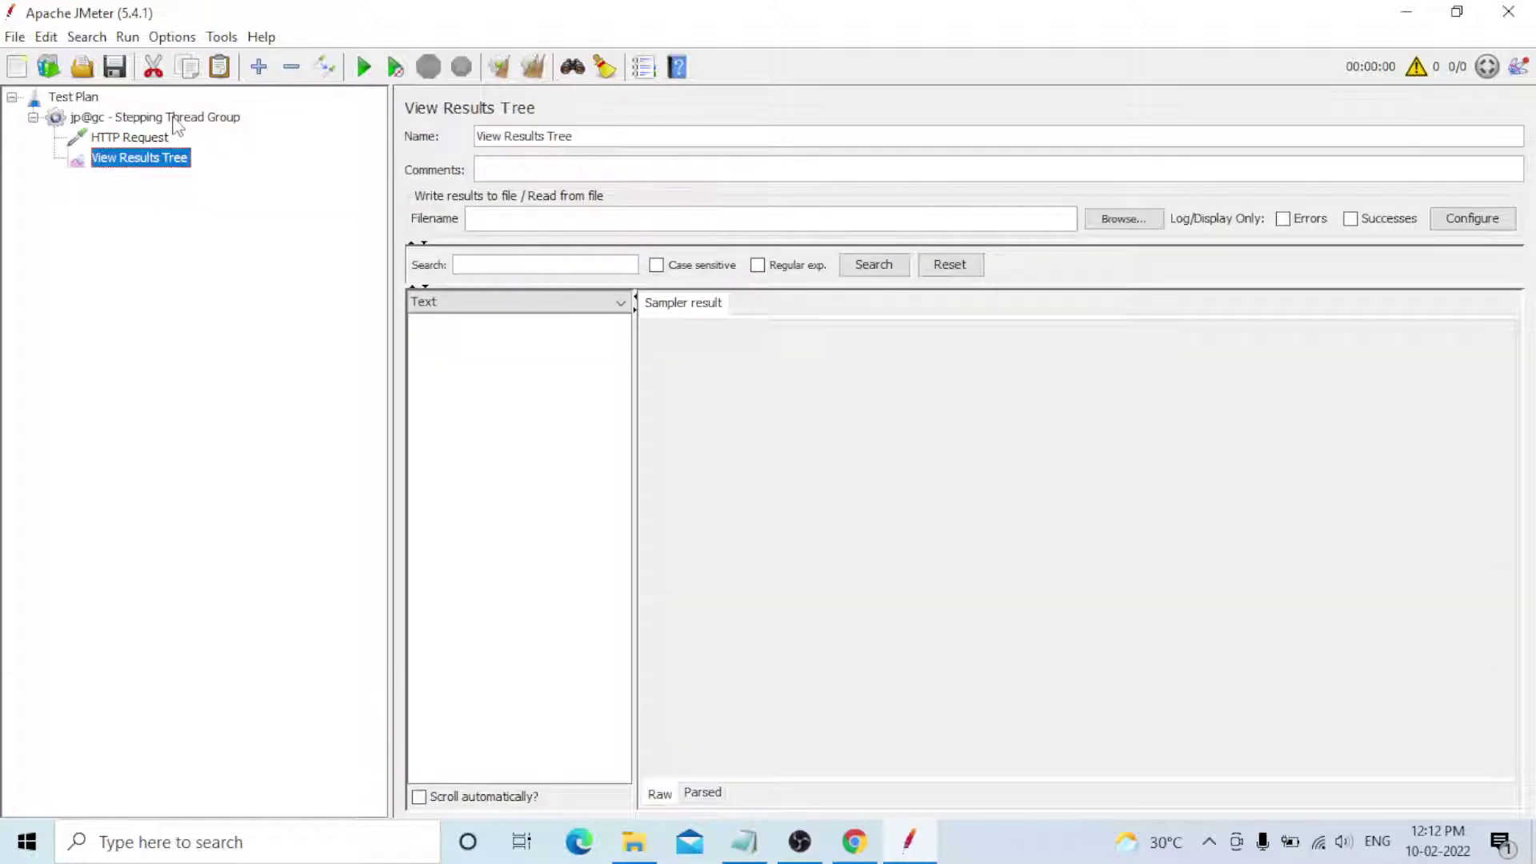
# - Add an Aggregate Report listener to the Stepping Thread Group
pyautogui.click(175, 118)
pyautogui.rightClick(176, 120)
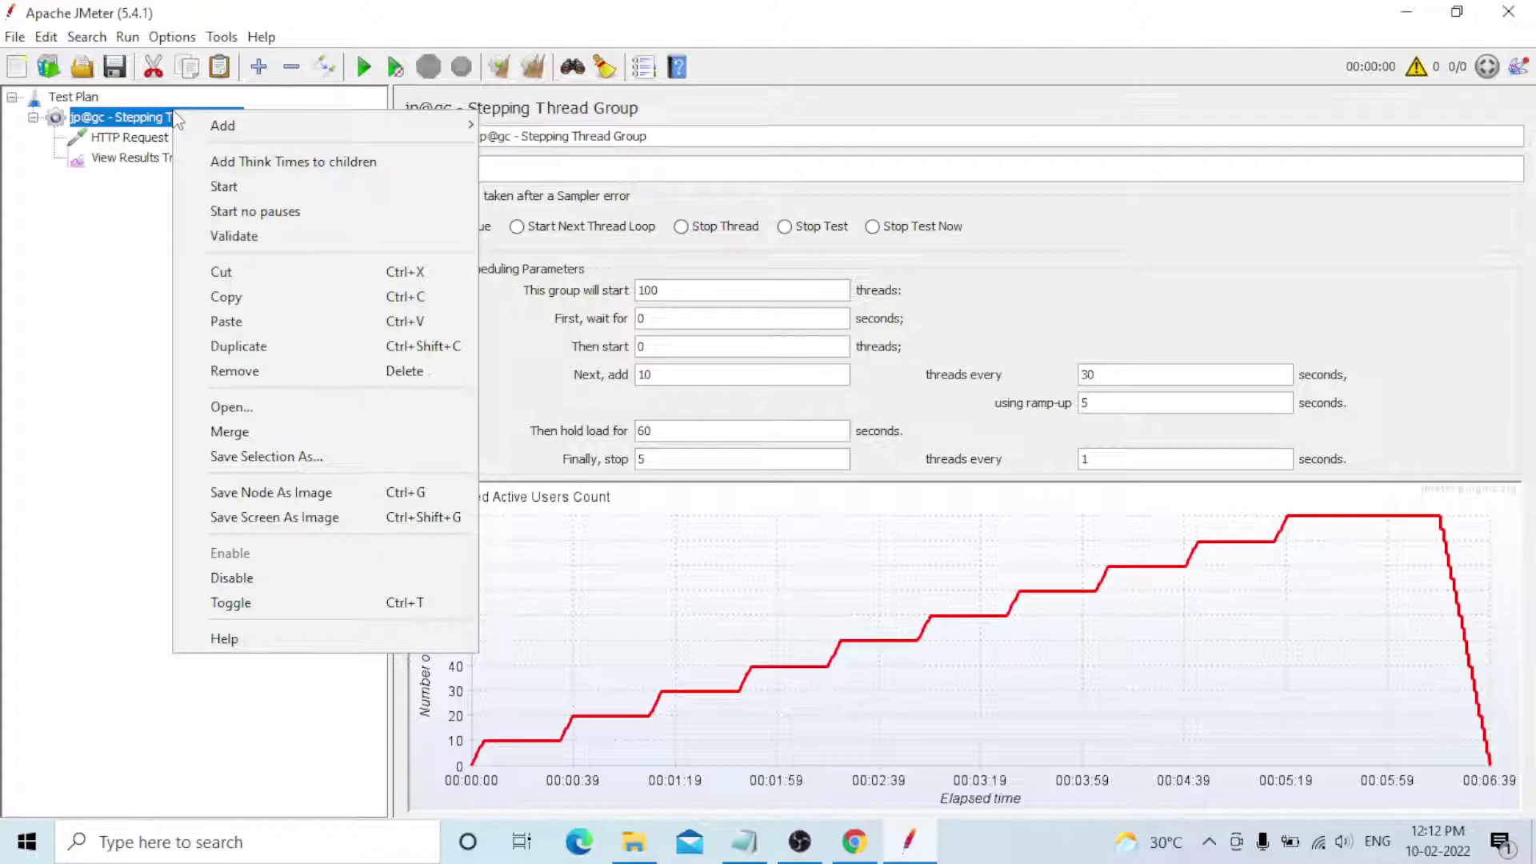
pyautogui.moveTo(240, 126)
pyautogui.moveTo(532, 380)
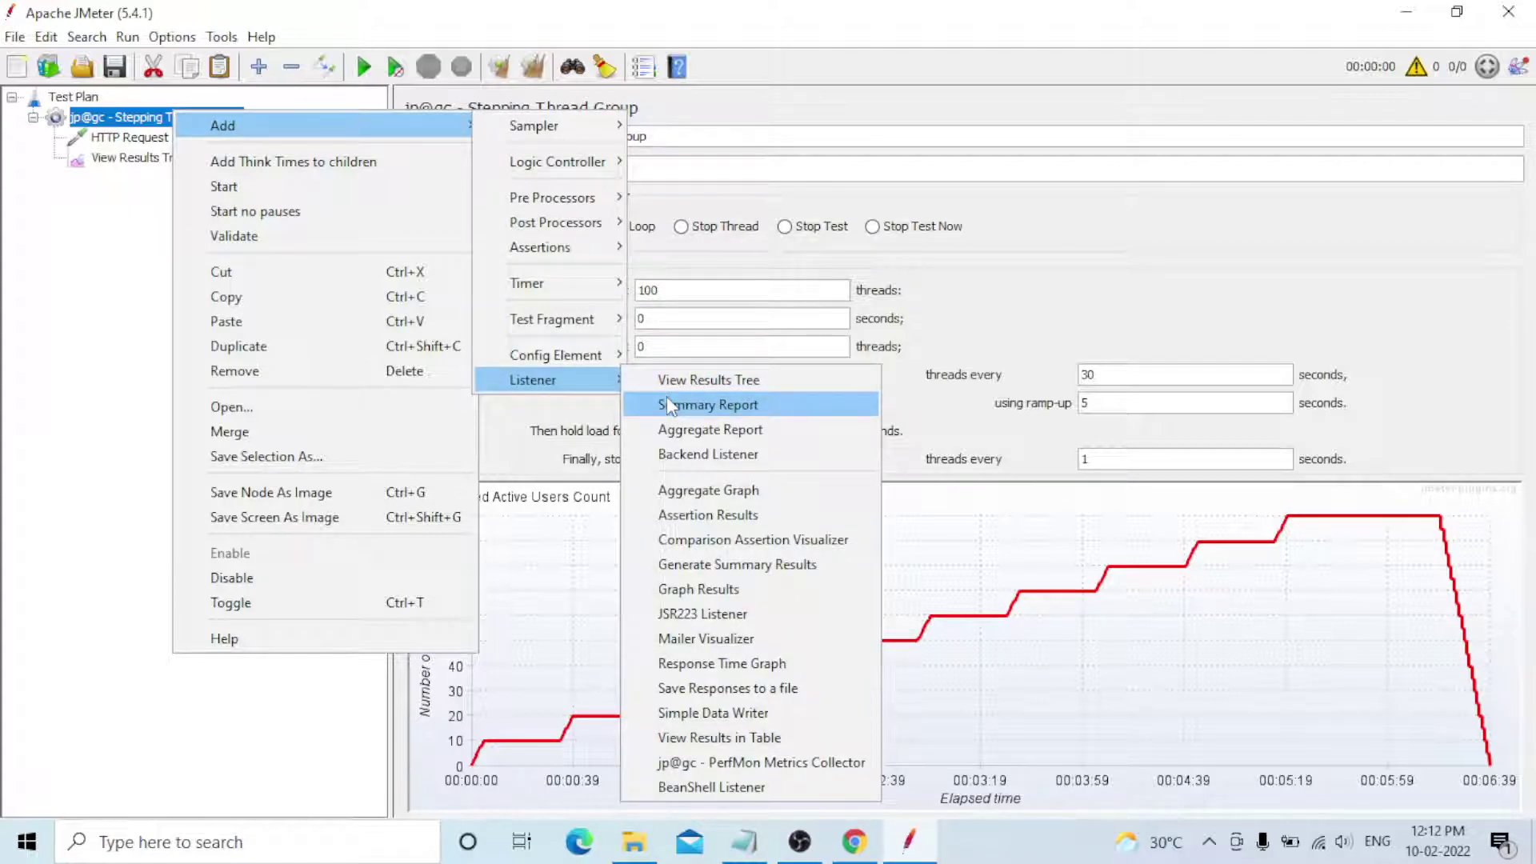
pyautogui.click(688, 429)
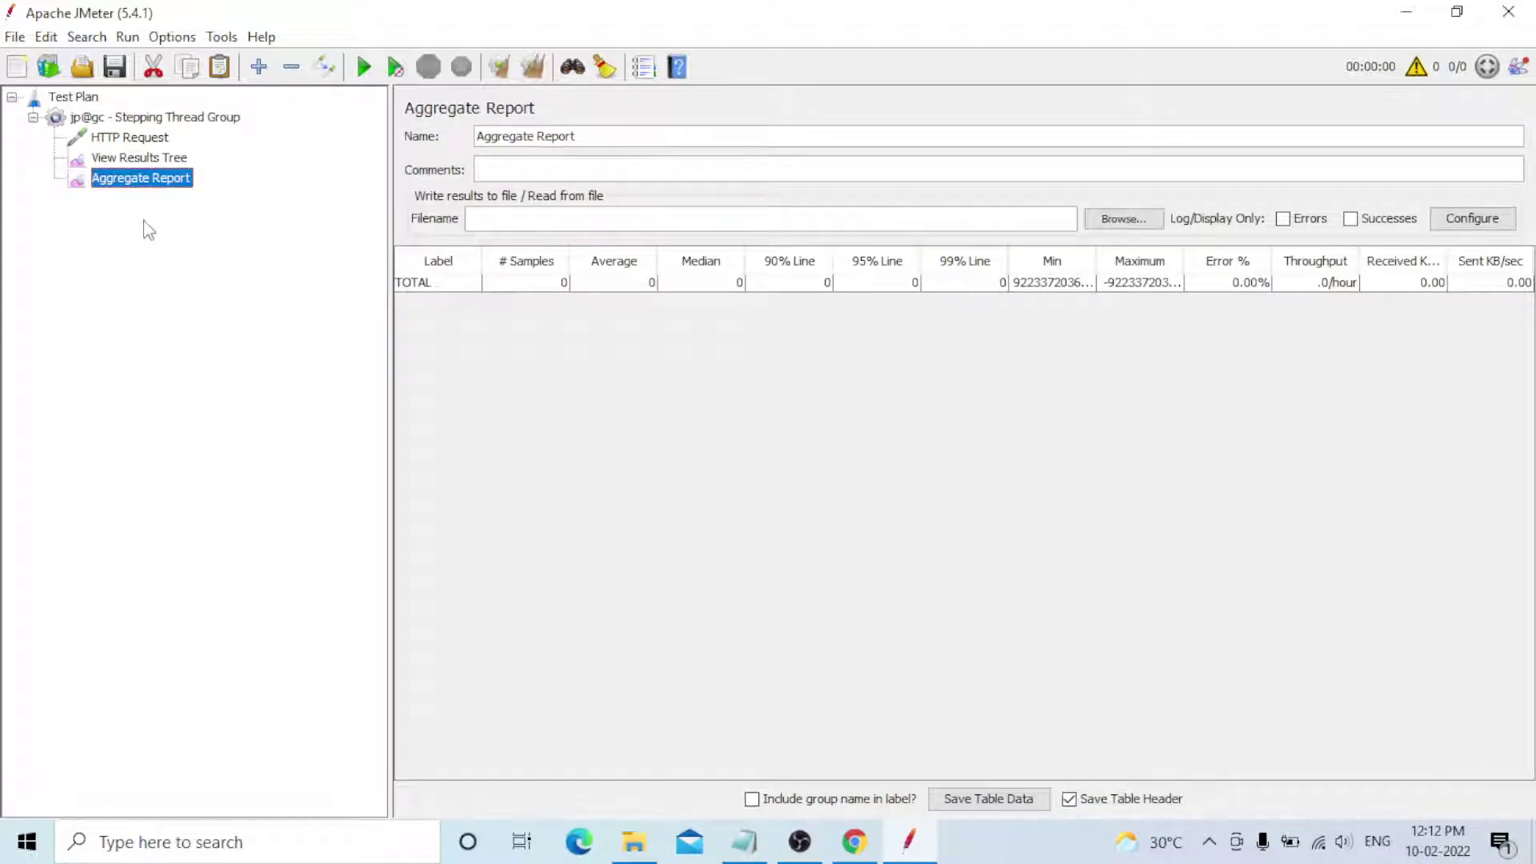
# - Open the HTTP Request, switch to Chrome, copy the google.co.in address from a new tab, and return to JMeter
pyautogui.click(130, 137)
pyautogui.click(854, 842)
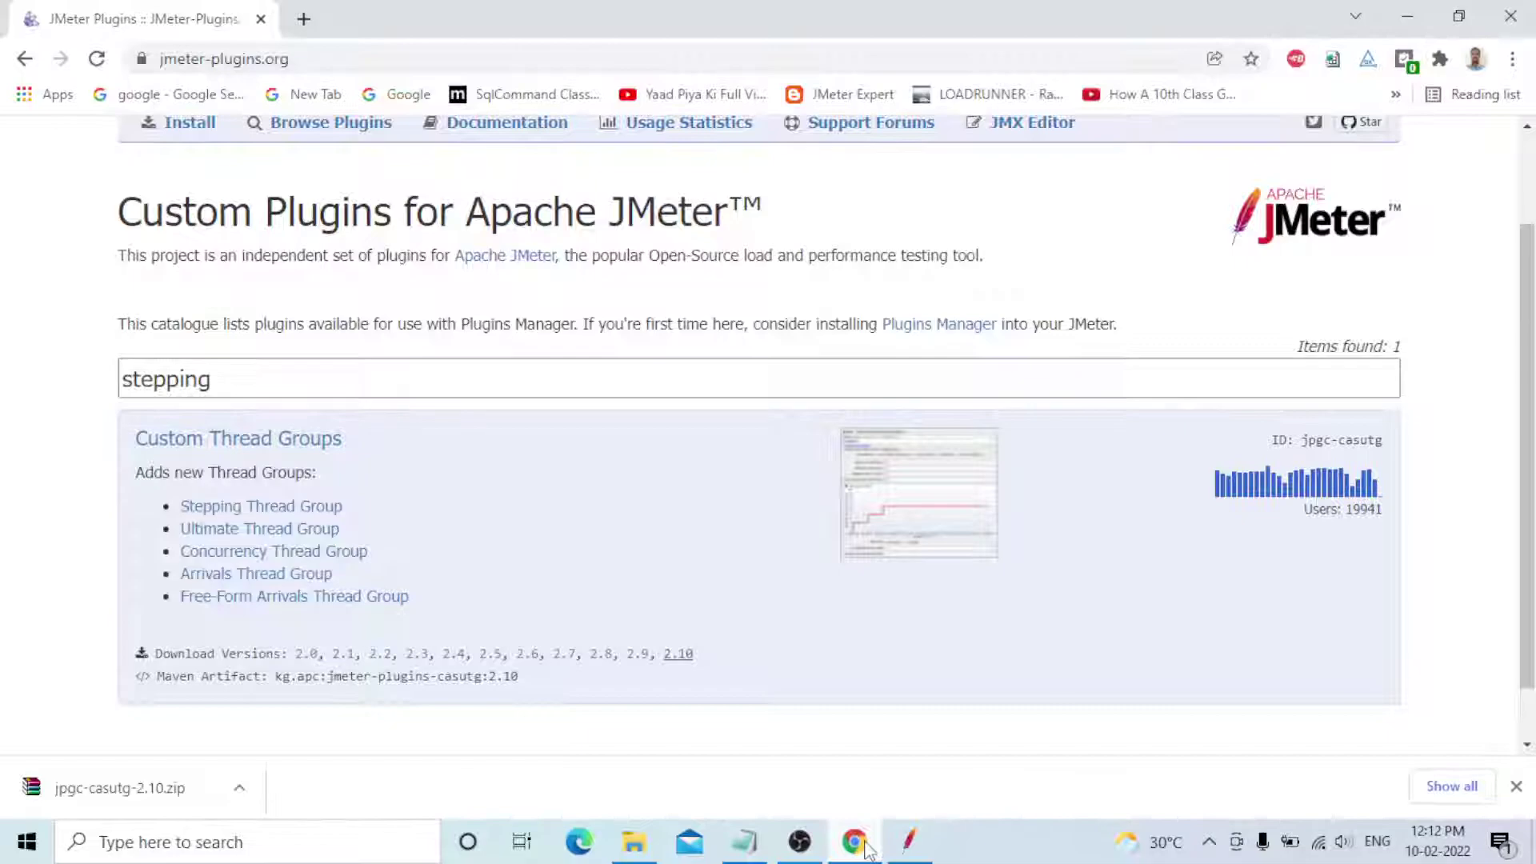
pyautogui.click(304, 19)
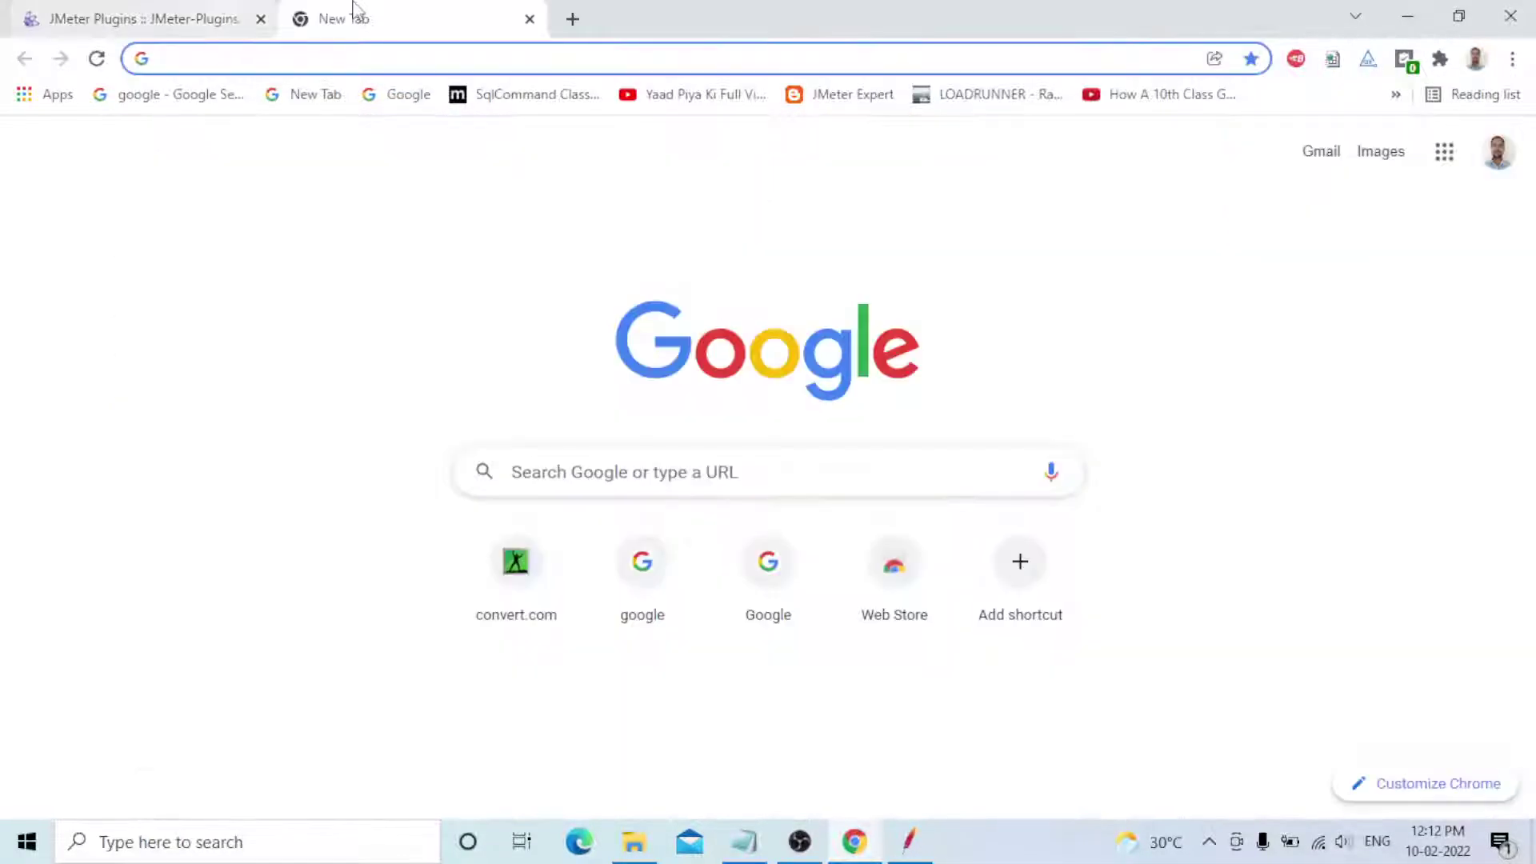
pyautogui.click(244, 96)
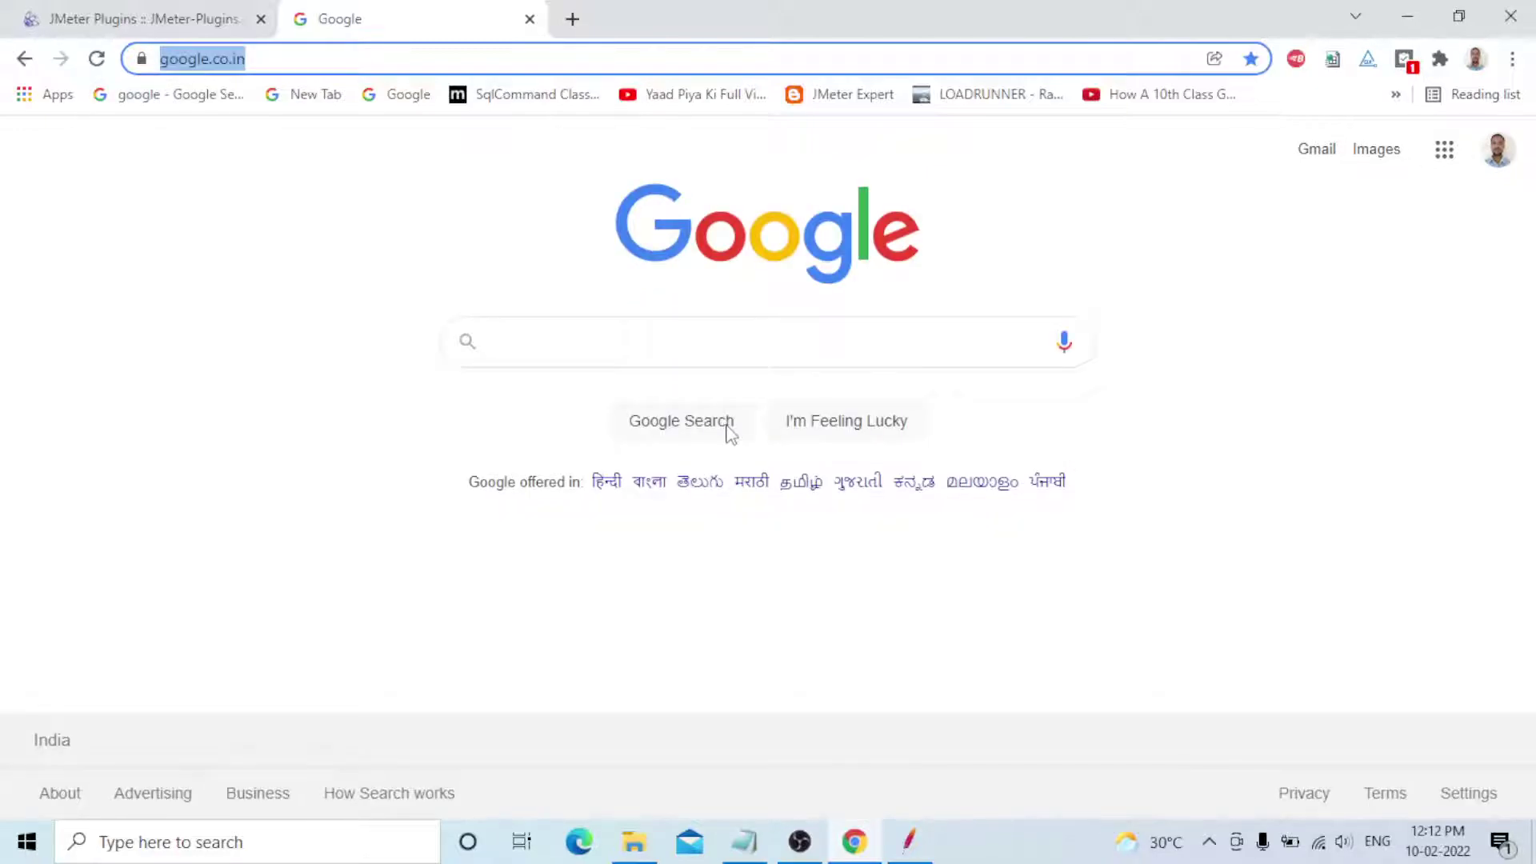
pyautogui.hotkey('alt', 'Tab')
pyautogui.click(789, 262)
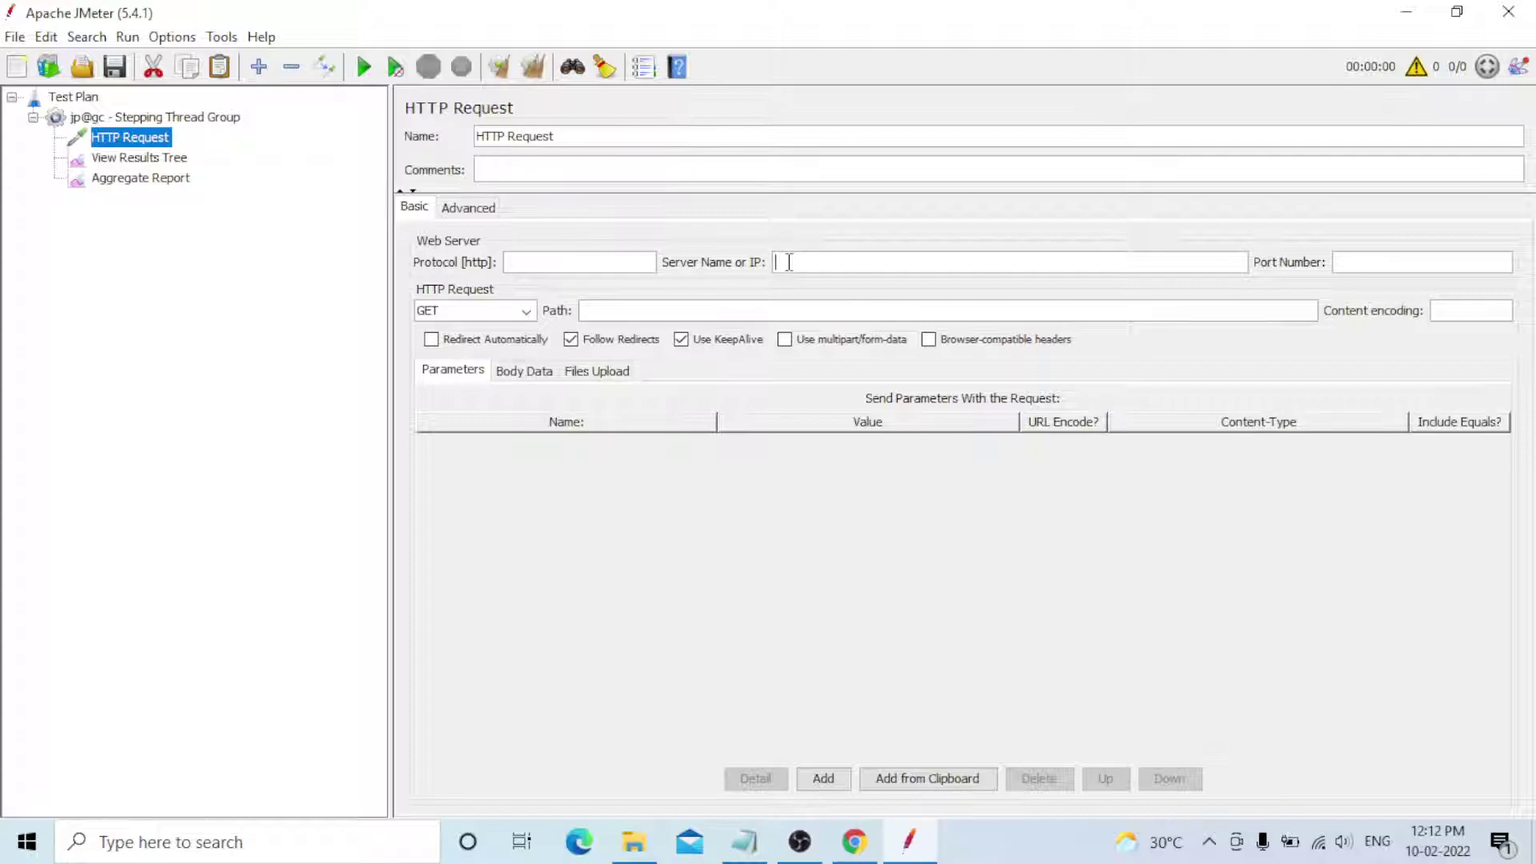
pyautogui.write('https://www.google.co.in/')
pyautogui.doubleClick(789, 262)
pyautogui.hotkey('ctrl', 'x')
pyautogui.click(551, 261)
pyautogui.hotkey('ctrl', 'v')
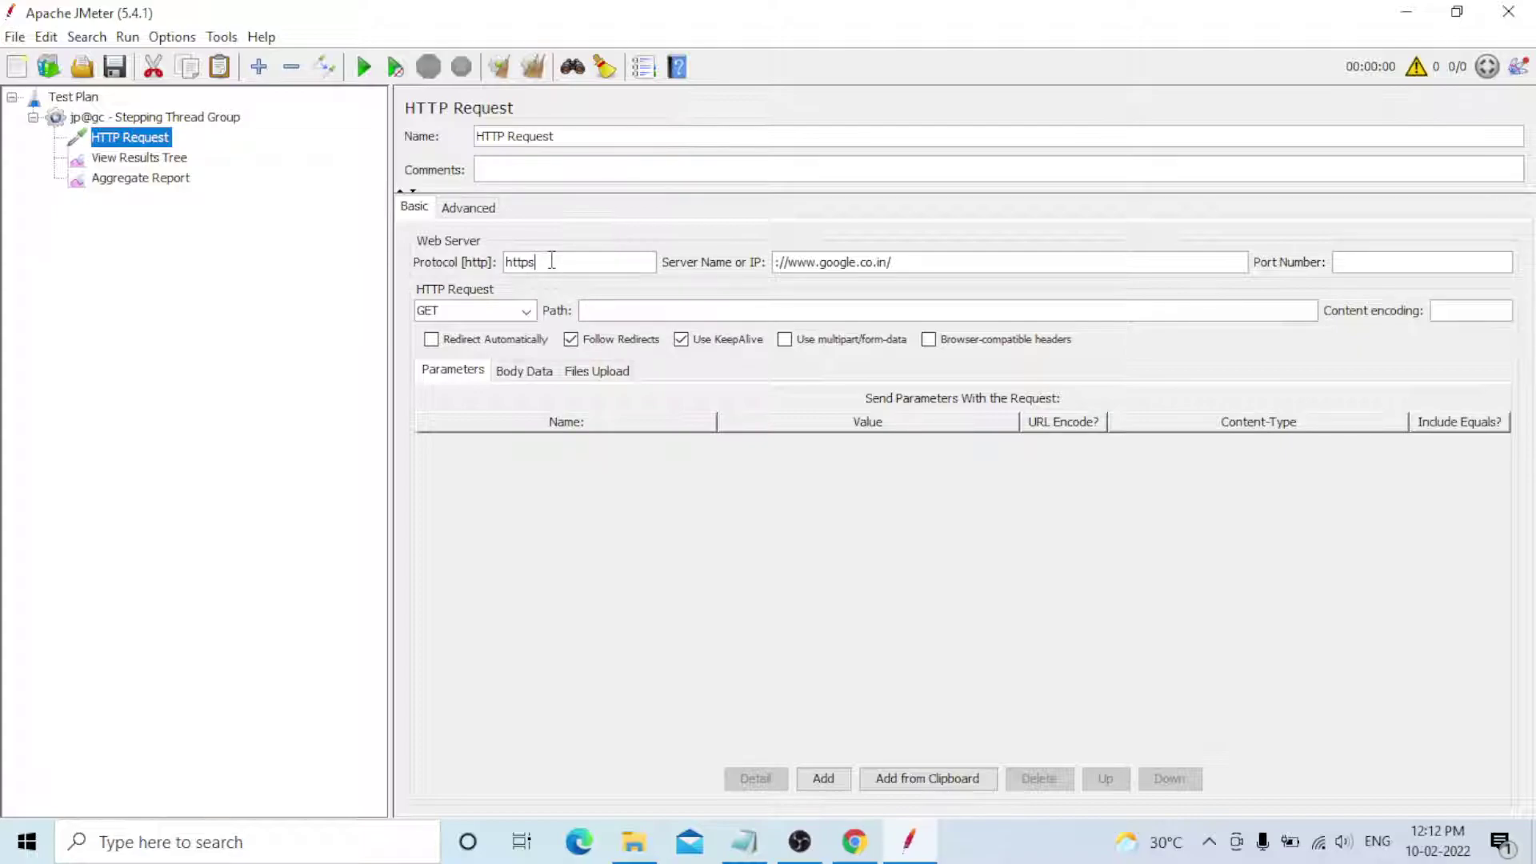
pyautogui.click(787, 262)
pyautogui.press('BackSpace')
pyautogui.press('BackSpace')
pyautogui.press('BackSpace')
pyautogui.press('BackSpace')
pyautogui.click(618, 312)
pyautogui.write('/')
# - In the Stepping Thread Group, set the initial start to 10 threads and the interval for adding threads to 10 seconds
pyautogui.click(121, 160)
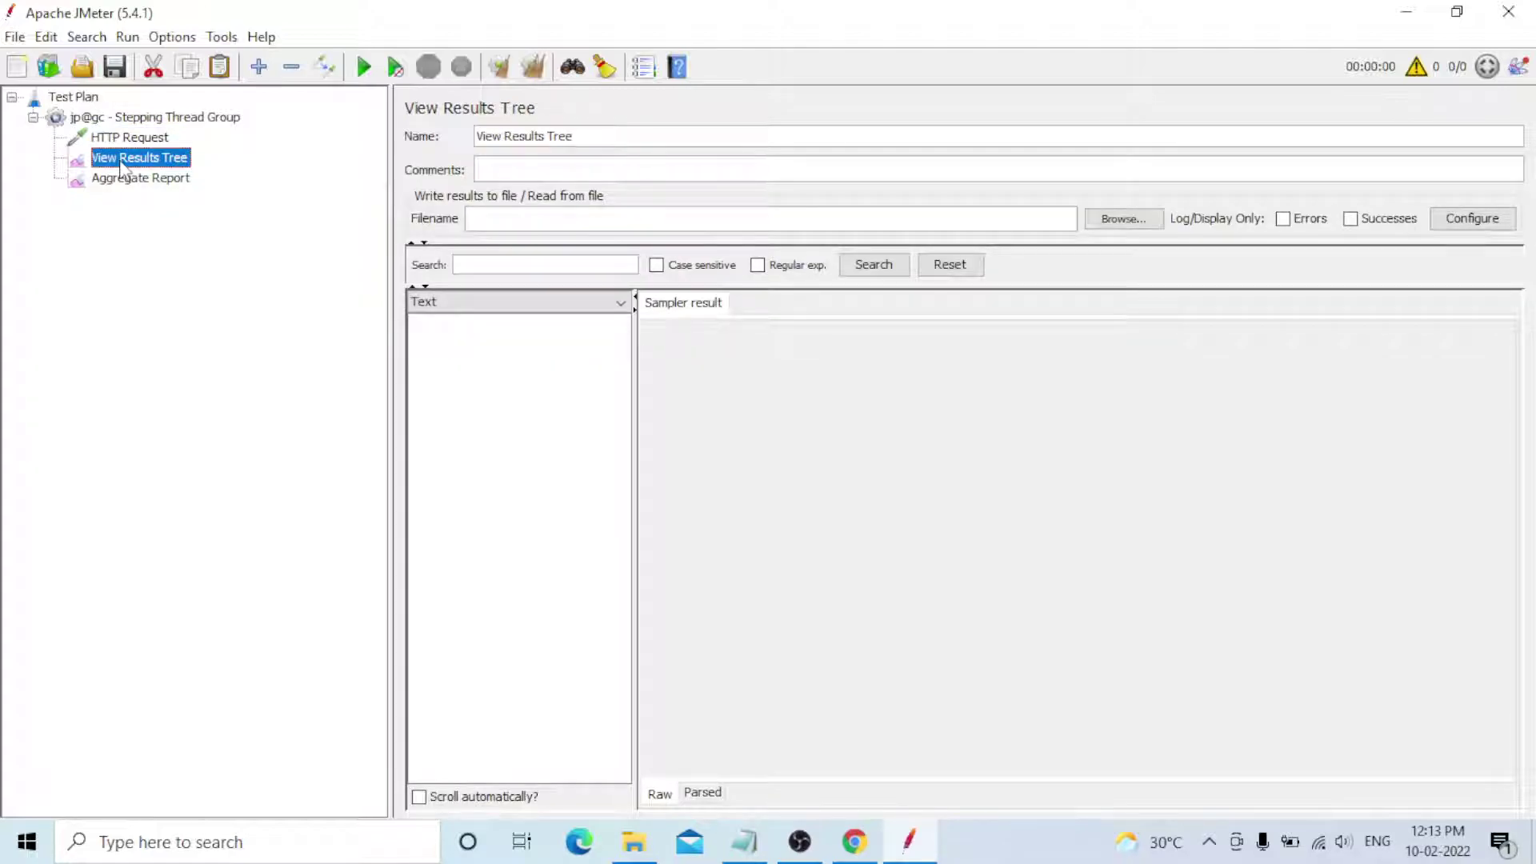
pyautogui.click(152, 117)
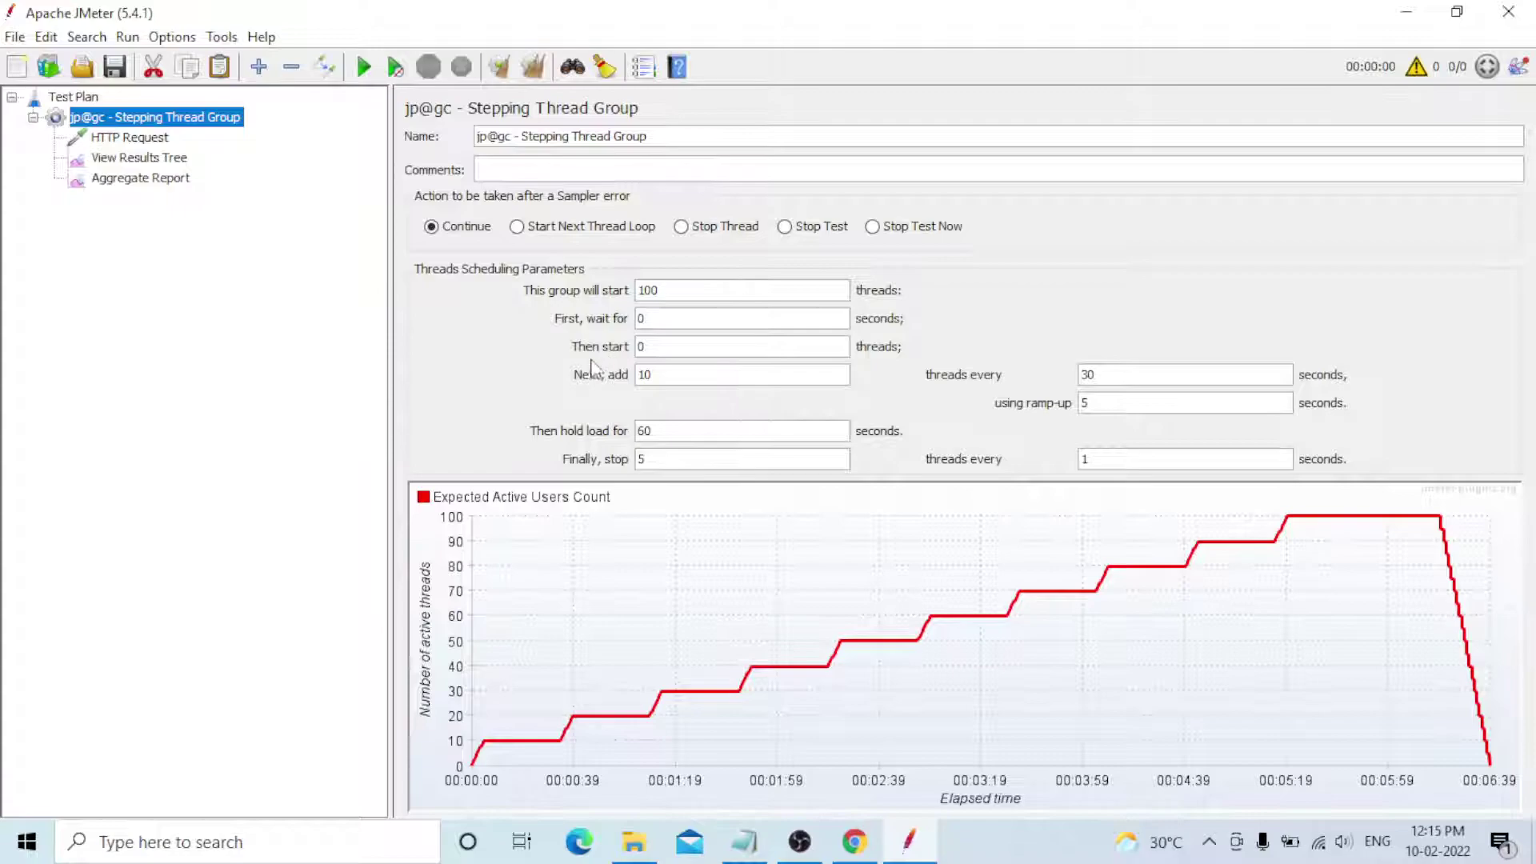
pyautogui.click(658, 345)
pyautogui.press('BackSpace')
pyautogui.write('10')
pyautogui.click(1112, 376)
pyautogui.press('BackSpace')
pyautogui.press('BackSpace')
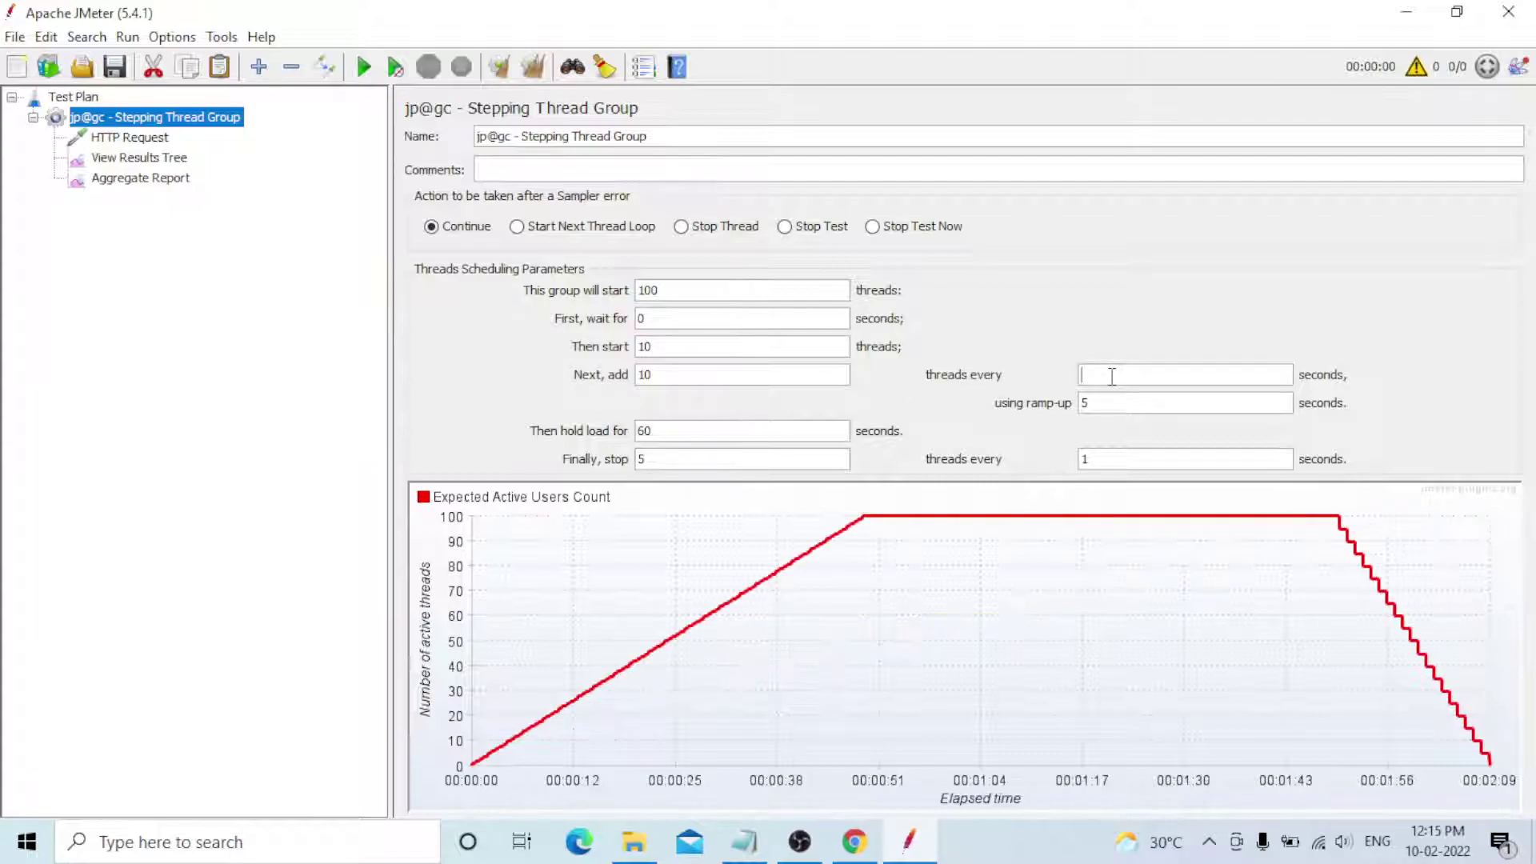
pyautogui.write('10')
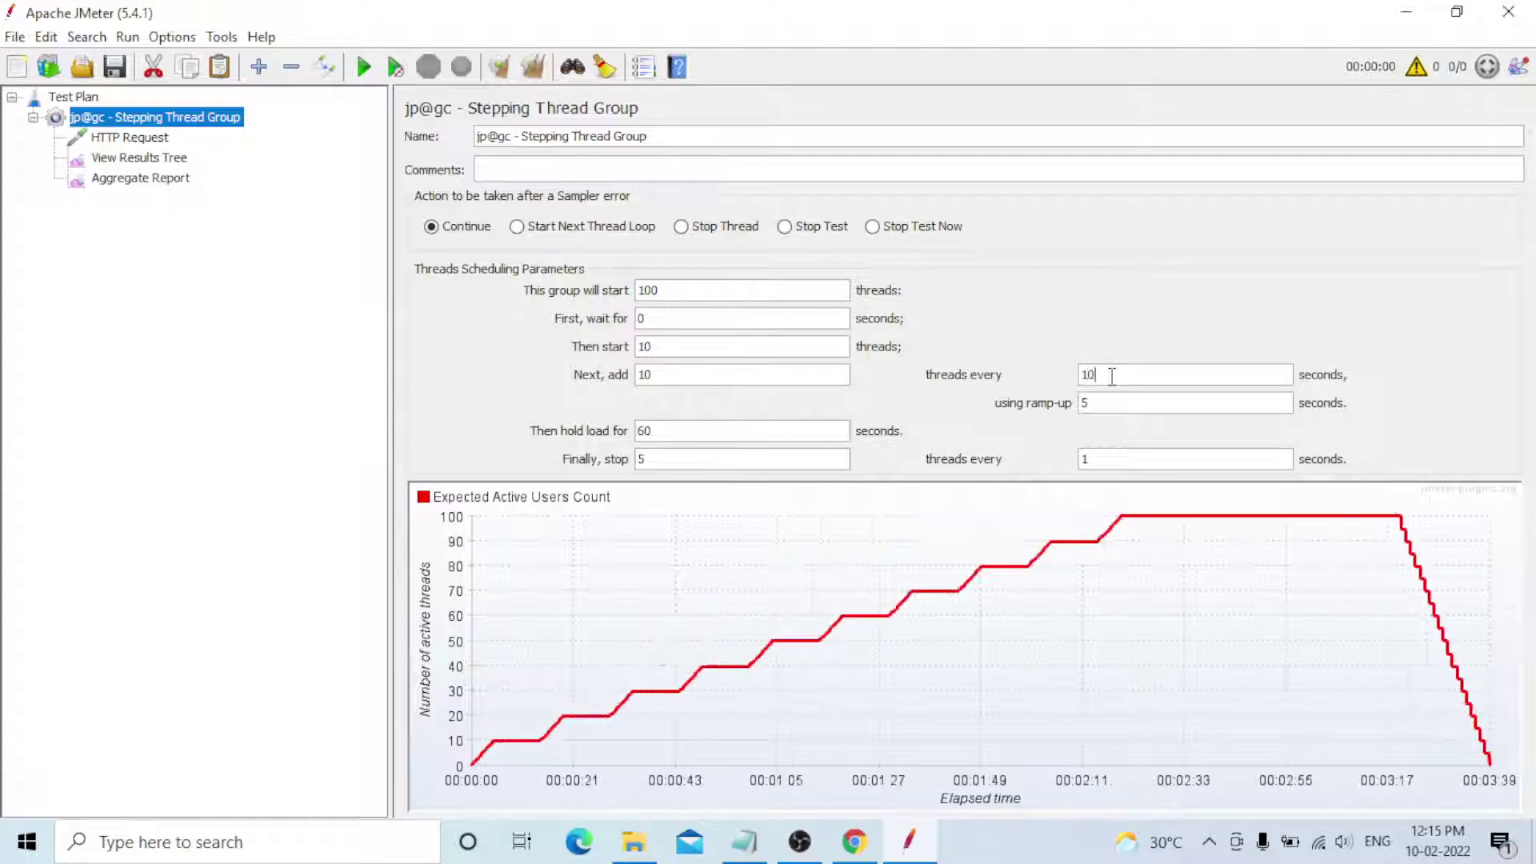
# - Set the Stepping Thread Group's ramp-up to 0 seconds and its load hold time to 600 seconds
pyautogui.click(1101, 400)
pyautogui.press('BackSpace')
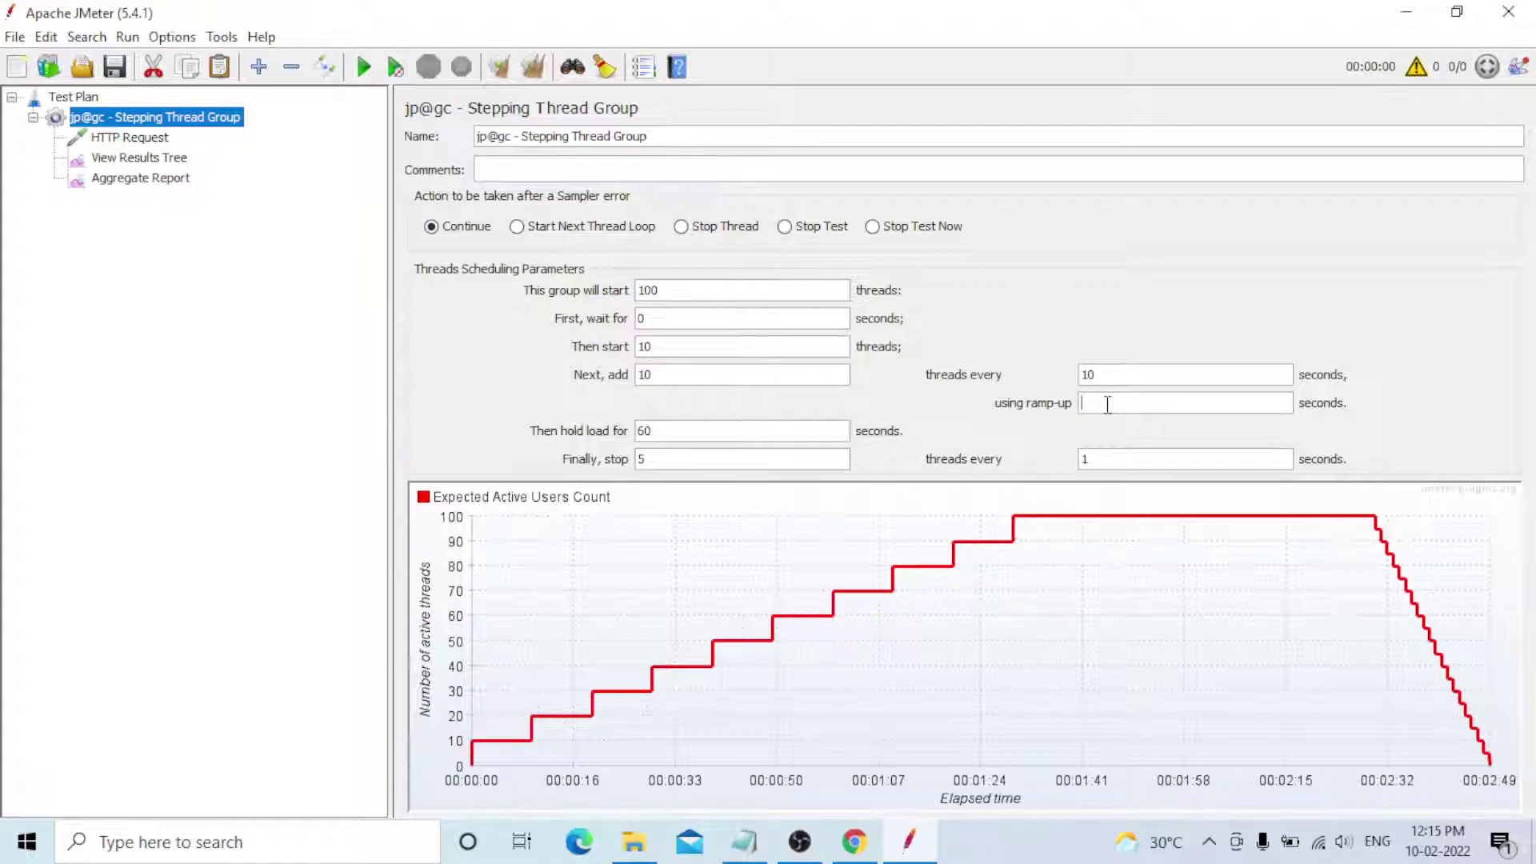
pyautogui.write('0')
pyautogui.write('0')
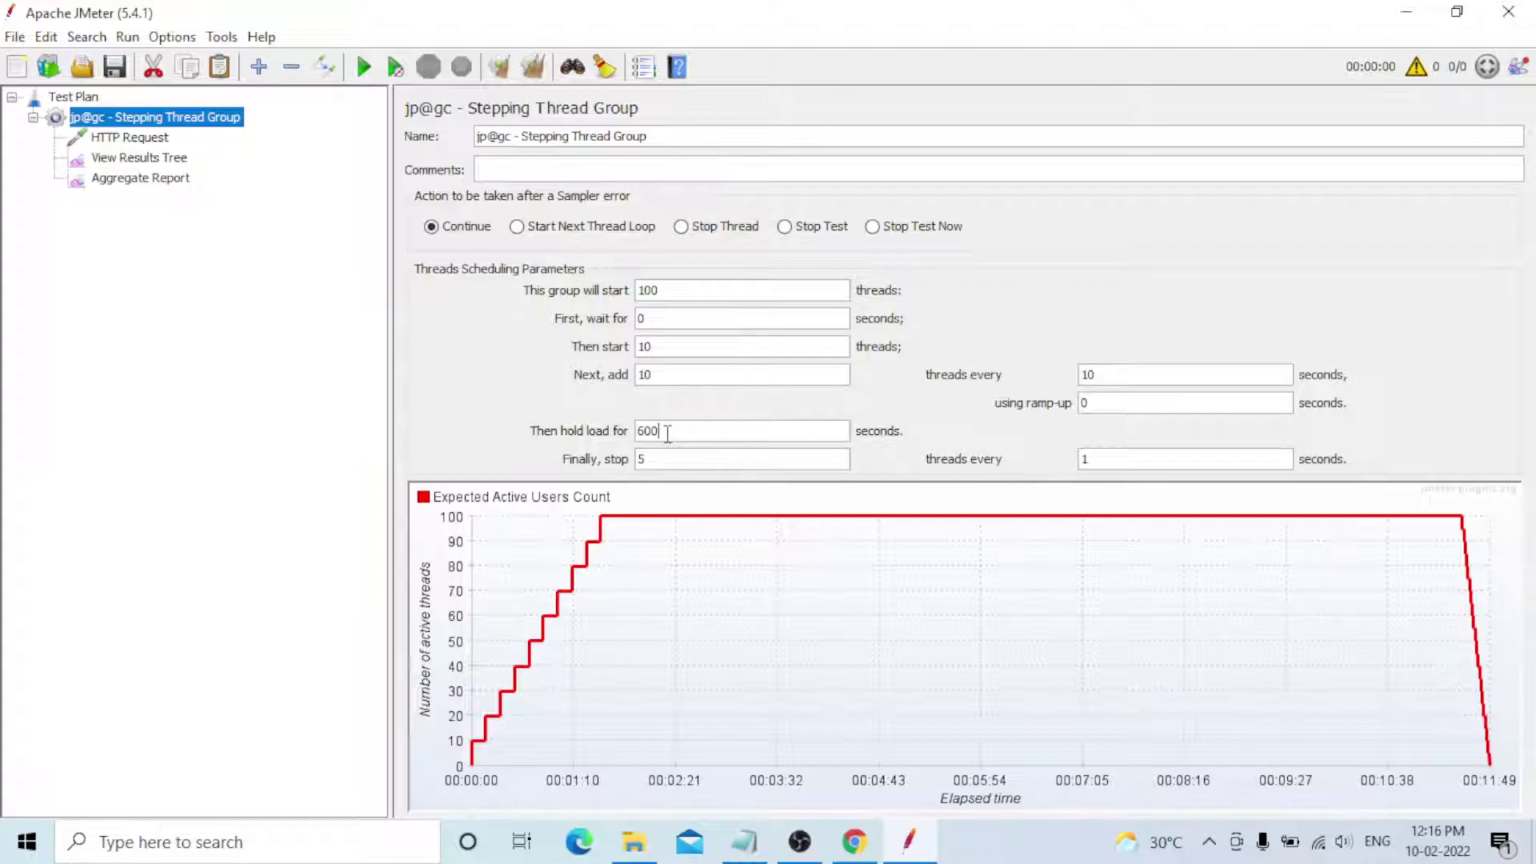
# - Set the Stepping Thread Group to finally stop 10 threads every 10 seconds
pyautogui.click(658, 459)
pyautogui.press('BackSpace')
pyautogui.write('10')
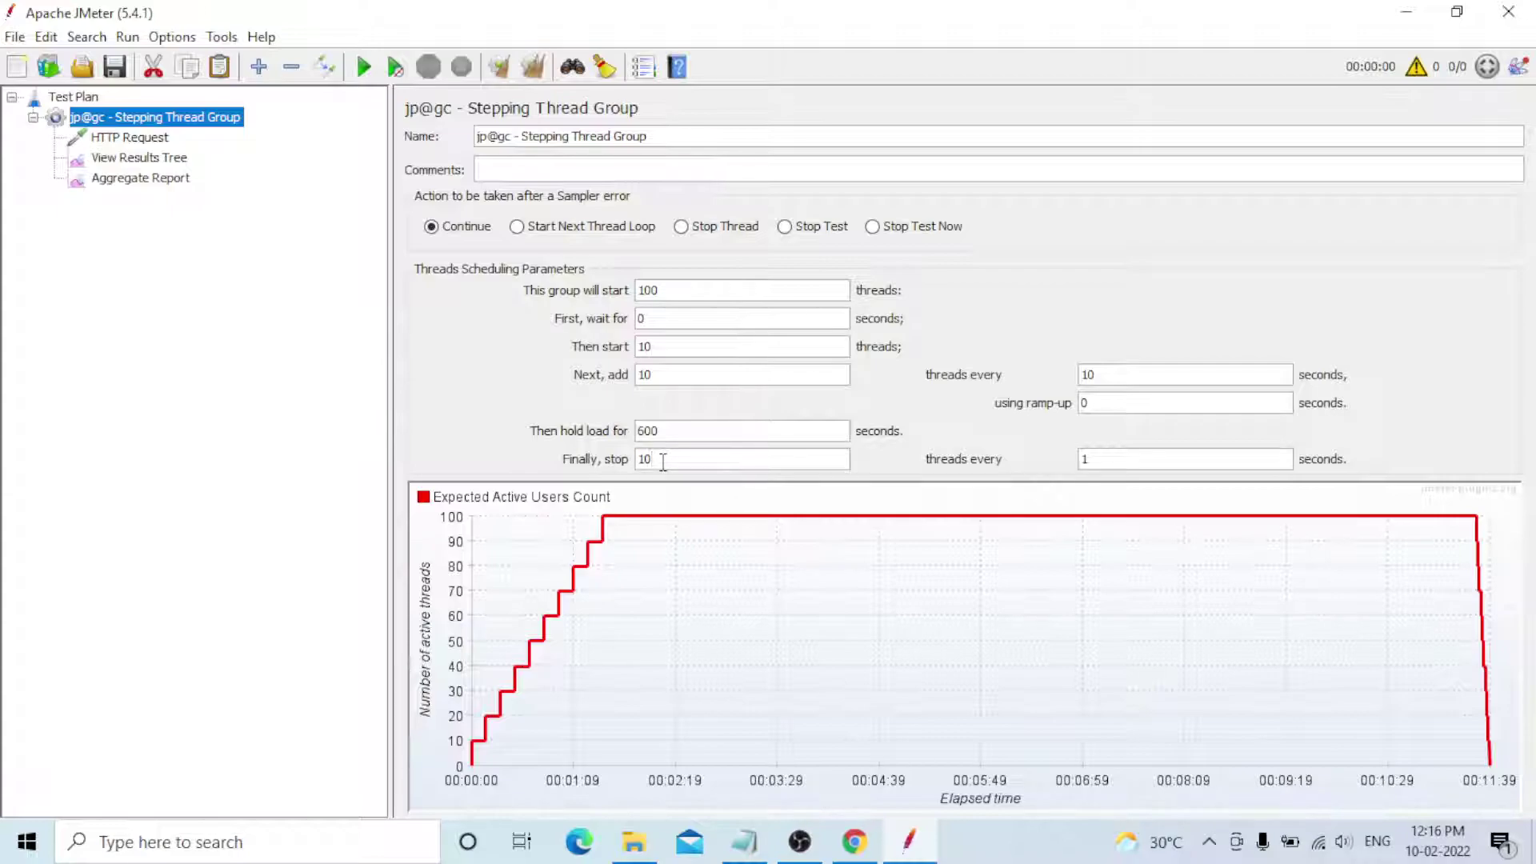
pyautogui.click(1106, 458)
pyautogui.write('0')
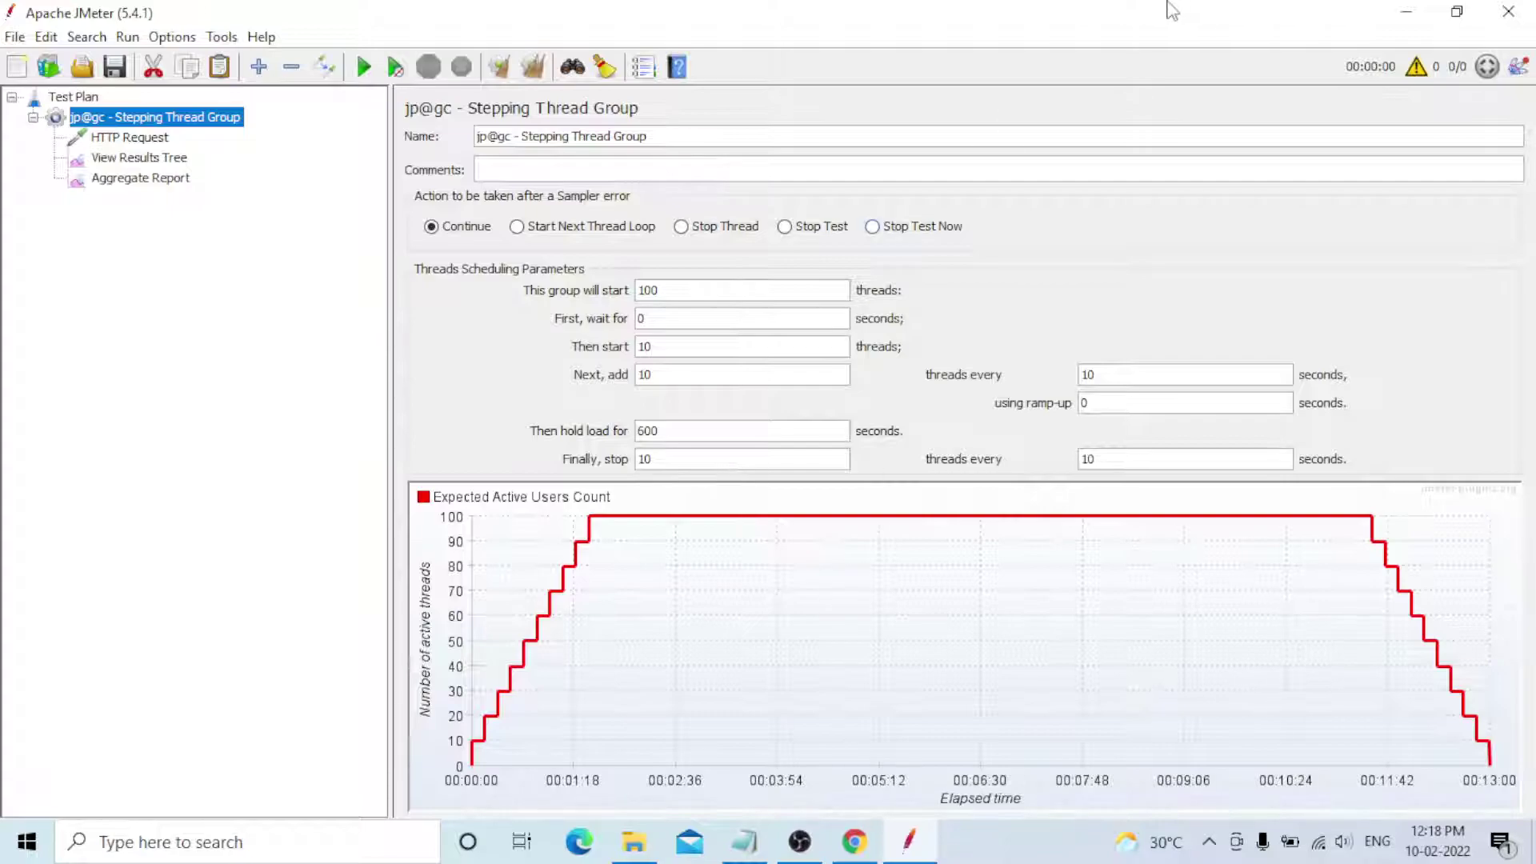
# - Review the Aggregate Report, View Results Tree and HTTP Request elements of the test plan
pyautogui.click(139, 183)
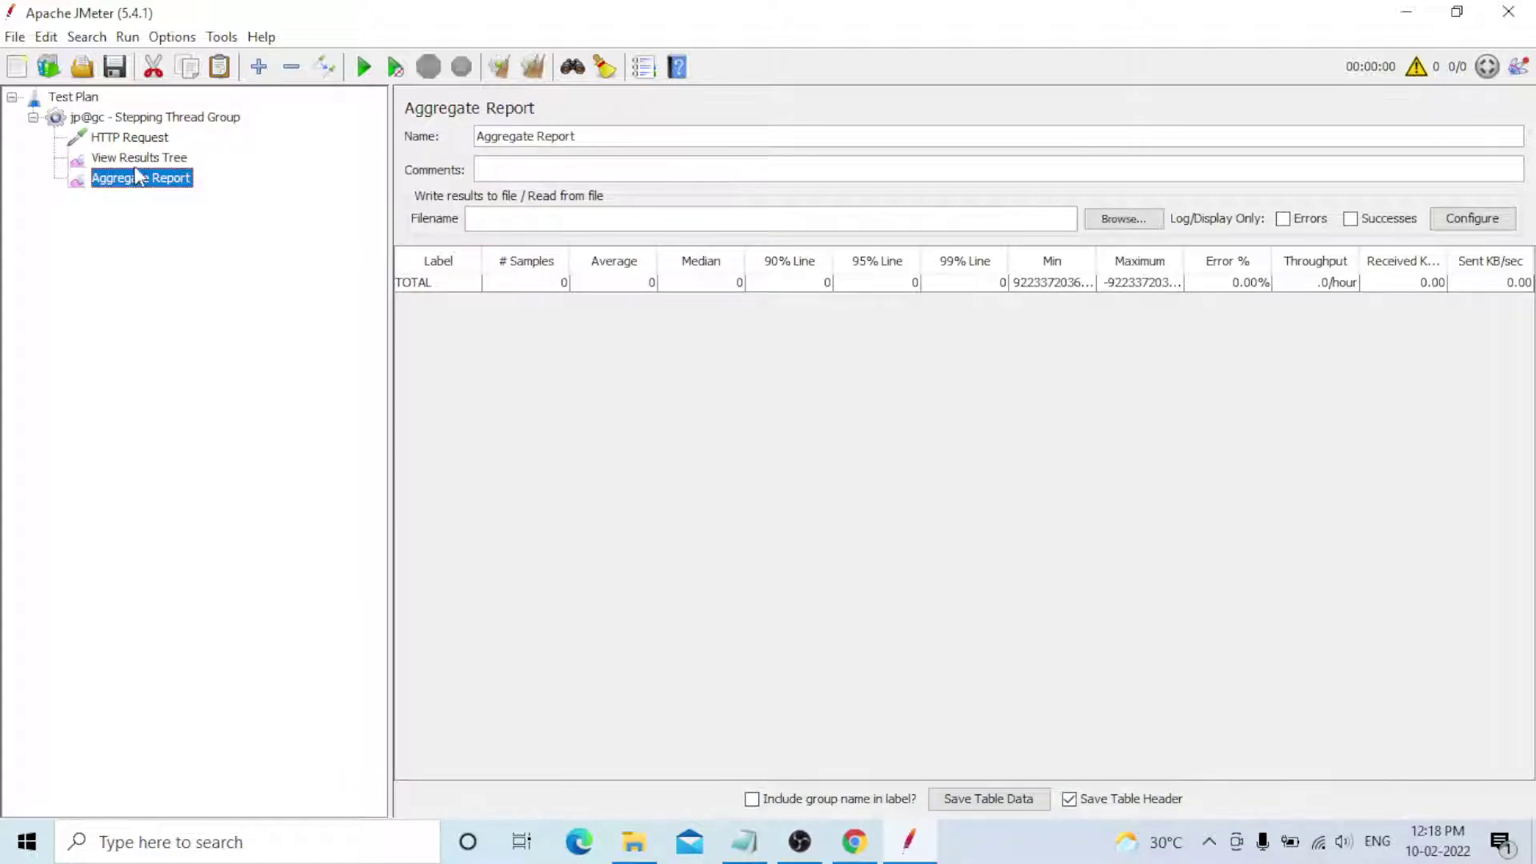
pyautogui.click(140, 163)
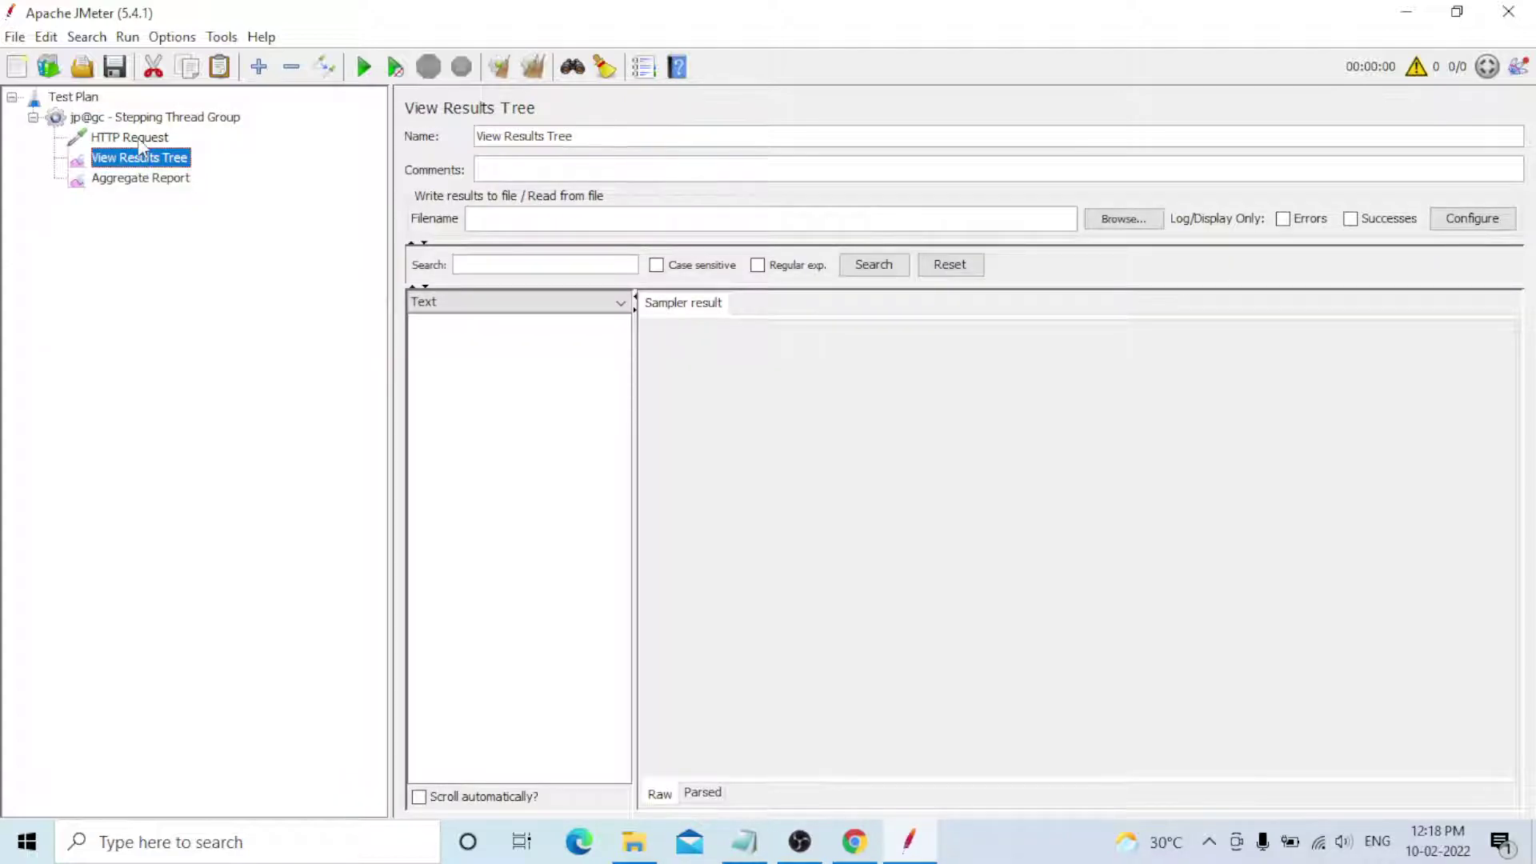
pyautogui.click(130, 138)
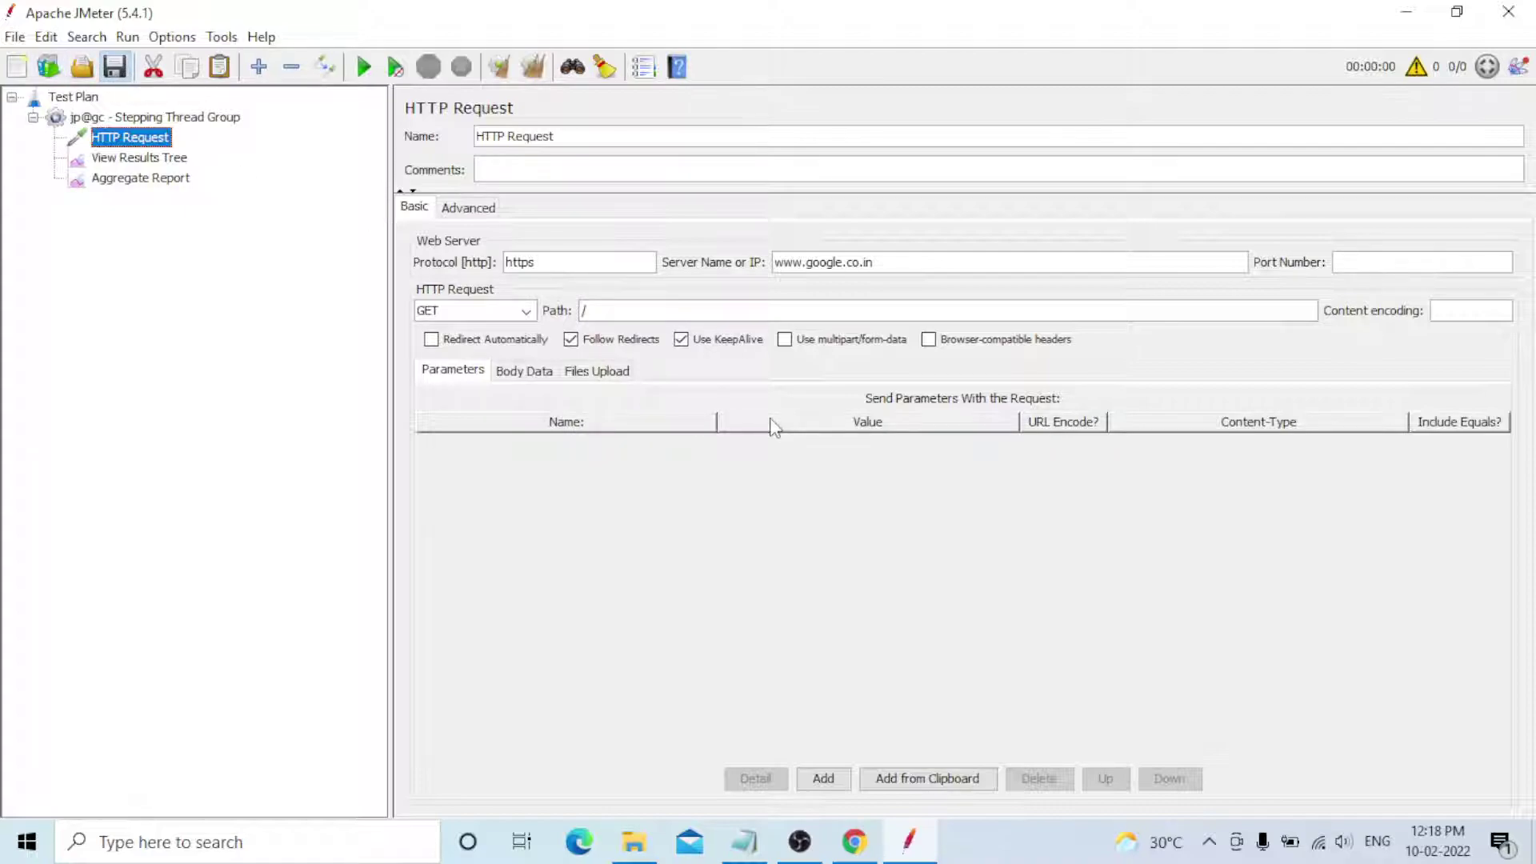
# - Save the test plan in the bin folder as Stepping_ThreadGroup.jmx
pyautogui.hotkey('ctrl', 's')
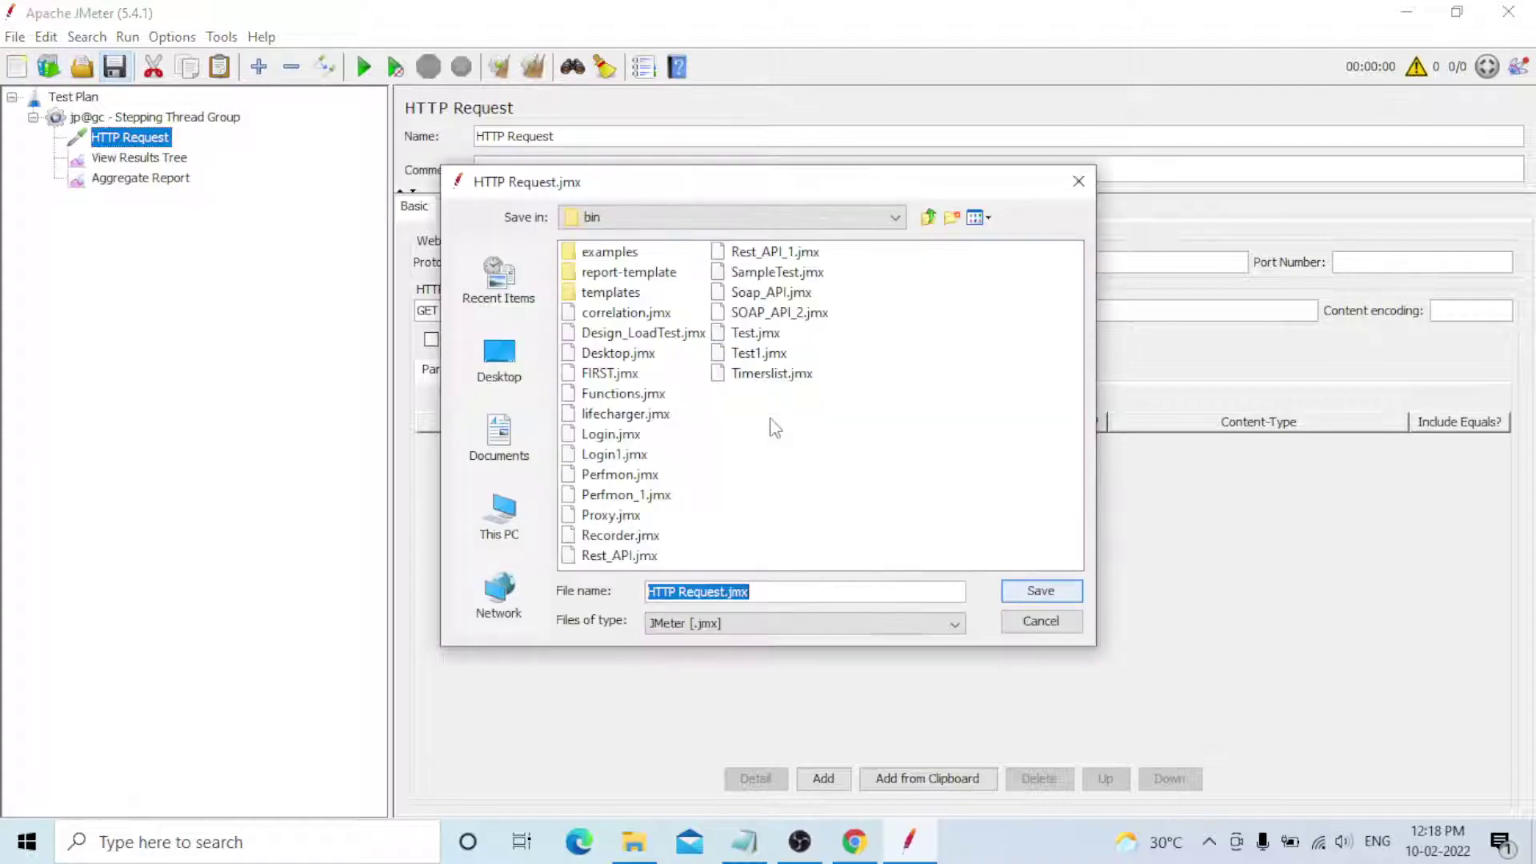
pyautogui.click(728, 598)
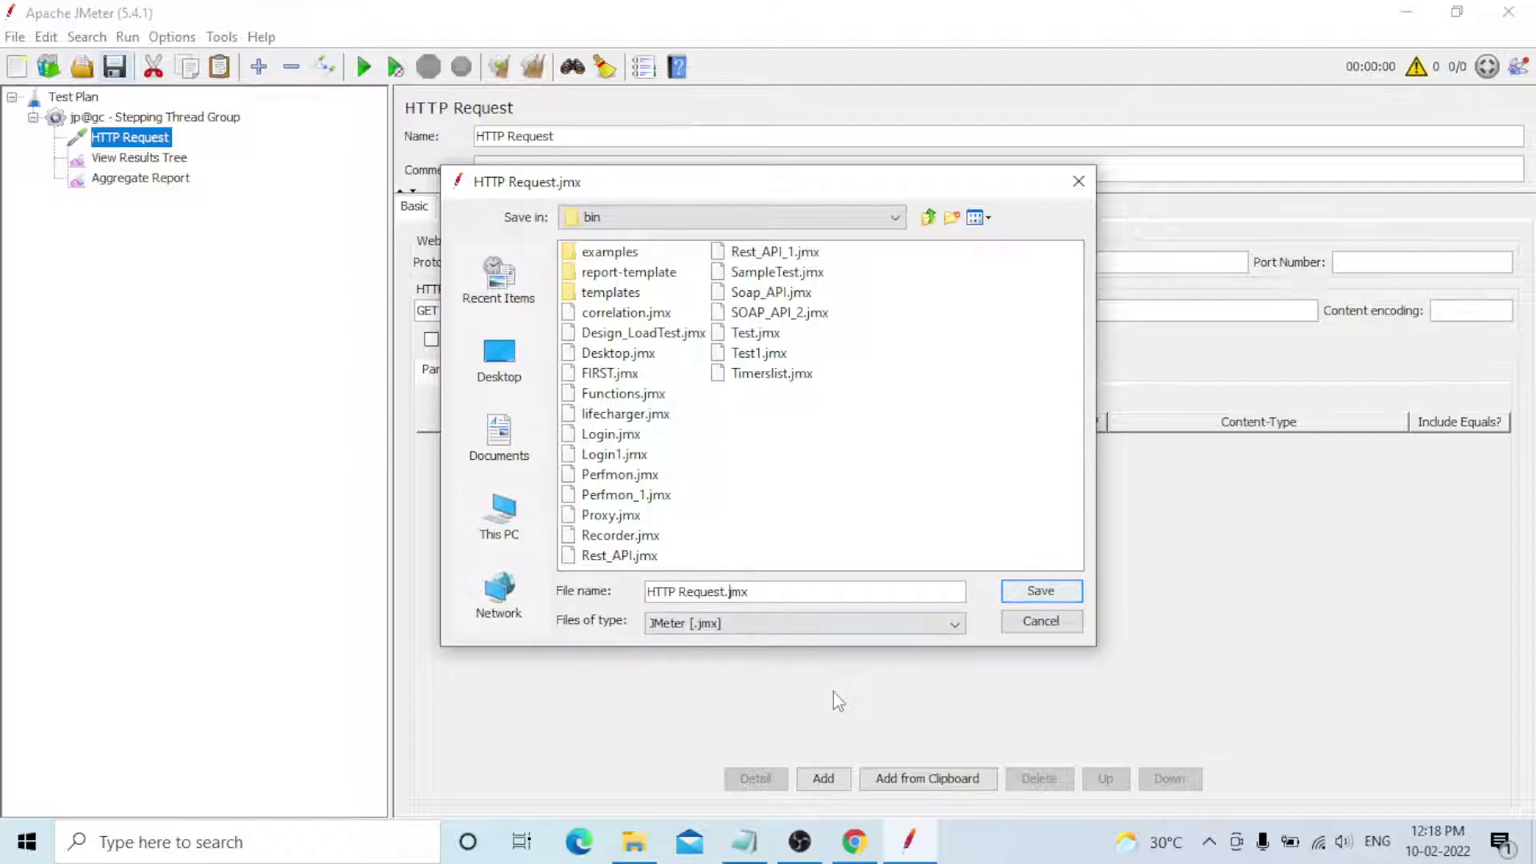
pyautogui.press('Left')
pyautogui.press('BackSpace')
pyautogui.press('BackSpace')
pyautogui.press('BackSpace')
pyautogui.press('BackSpace')
pyautogui.press('BackSpace')
pyautogui.press('BackSpace')
pyautogui.press('BackSpace')
pyautogui.press('BackSpace')
pyautogui.press('BackSpace')
pyautogui.press('BackSpace')
pyautogui.press('BackSpace')
pyautogui.press('BackSpace')
pyautogui.write('Stepping')
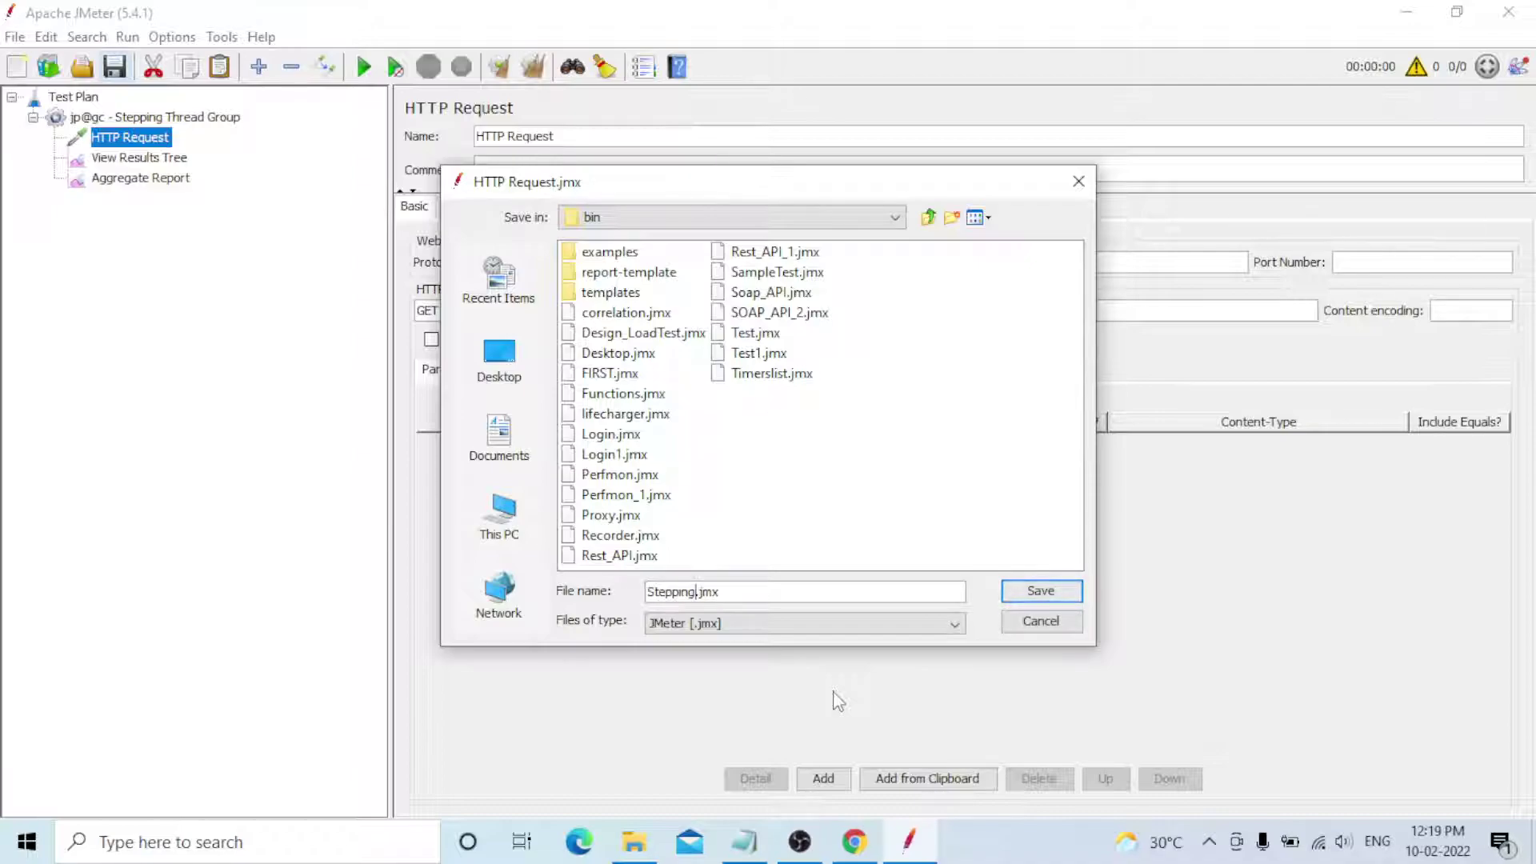
pyautogui.write('_ThreadGroup')
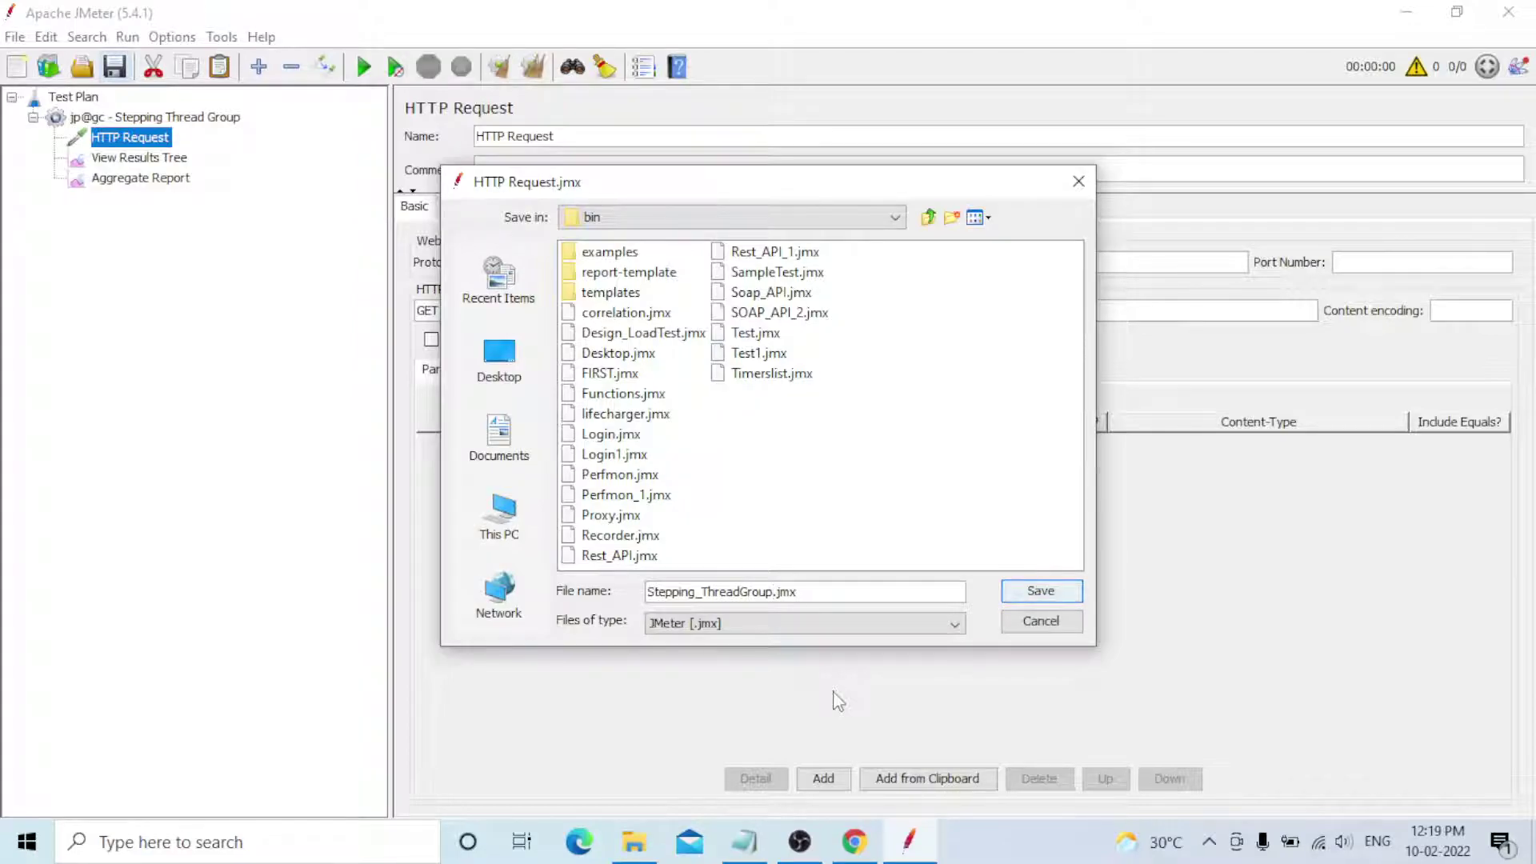
pyautogui.click(1044, 600)
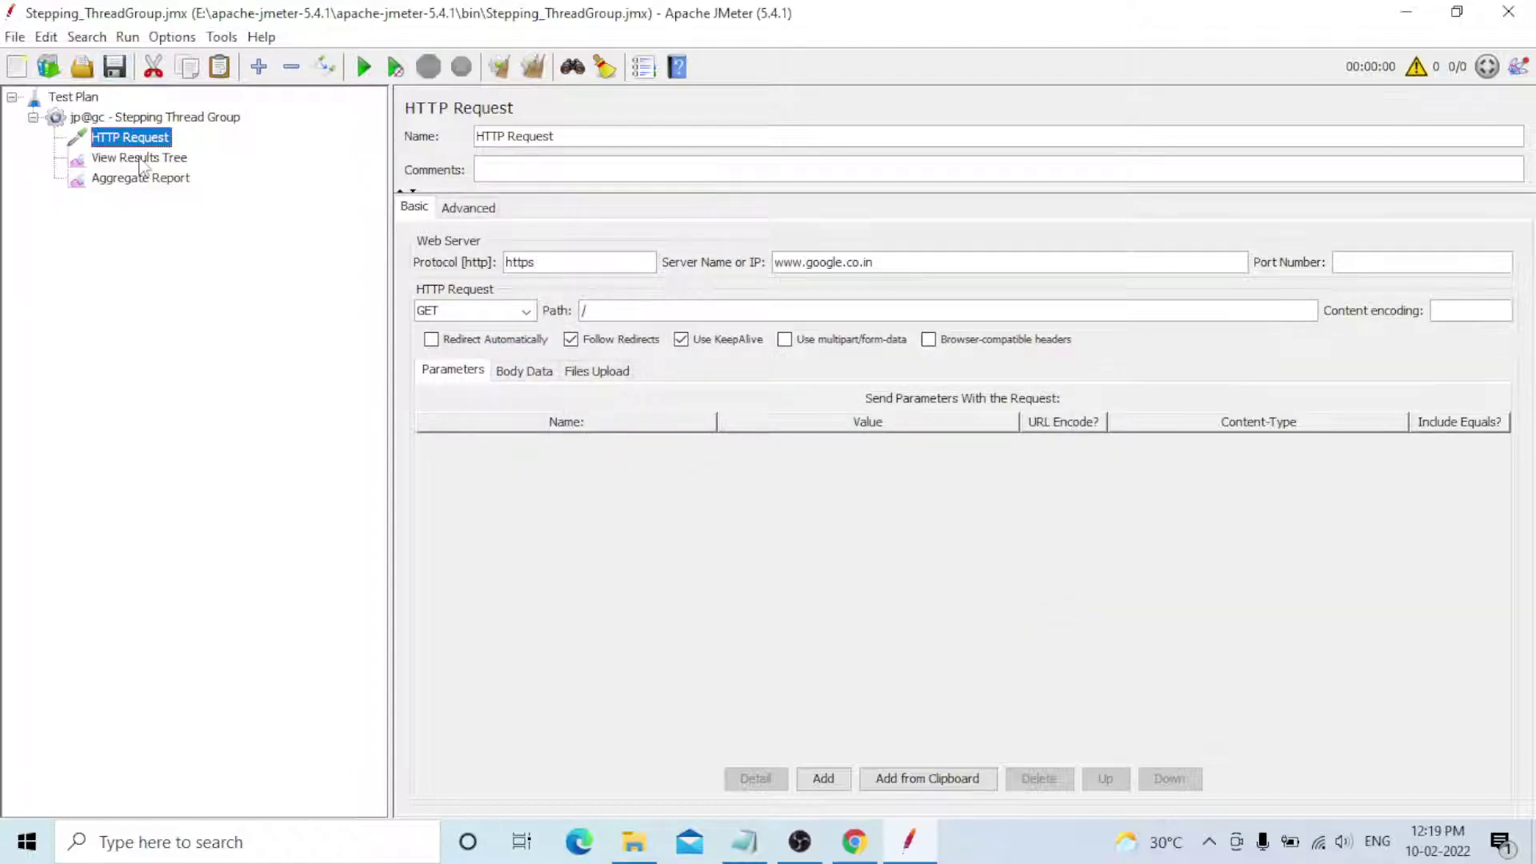
# - Run the load test with View Results Tree open and check its figures in the Aggregate Report
pyautogui.click(140, 159)
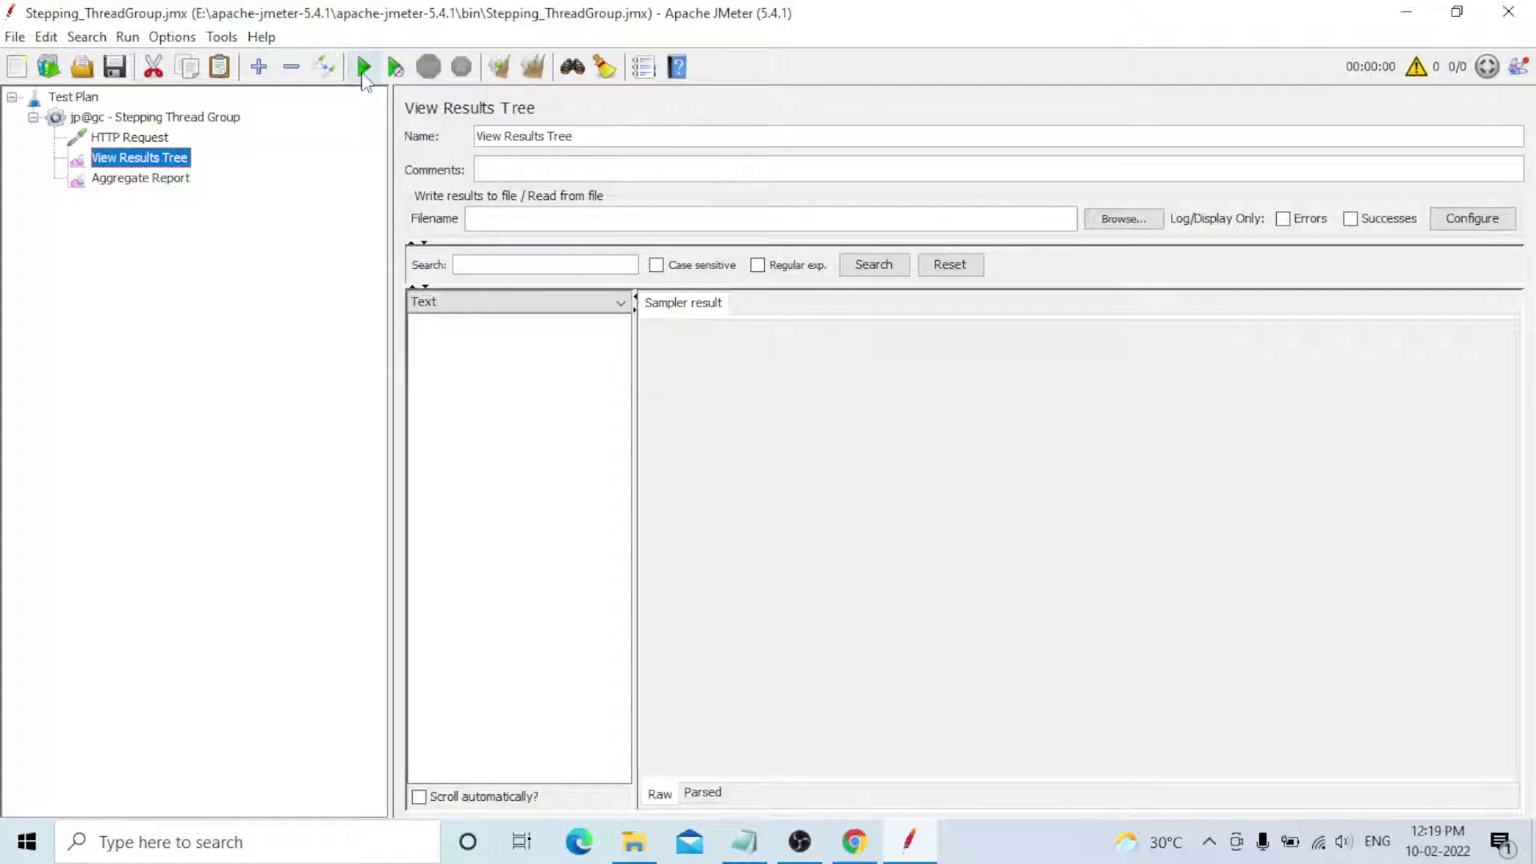
pyautogui.click(364, 67)
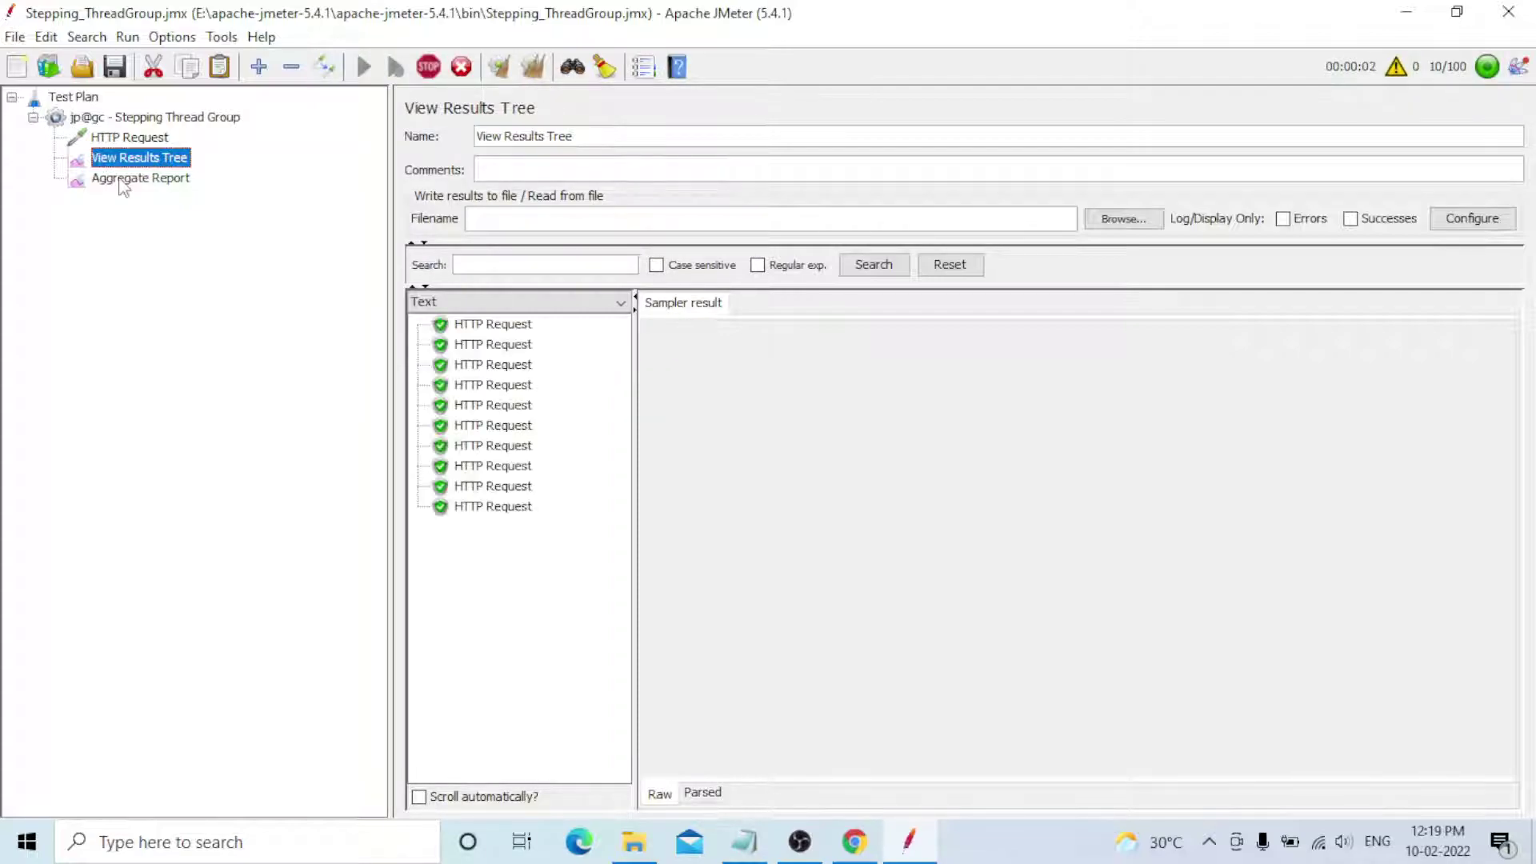
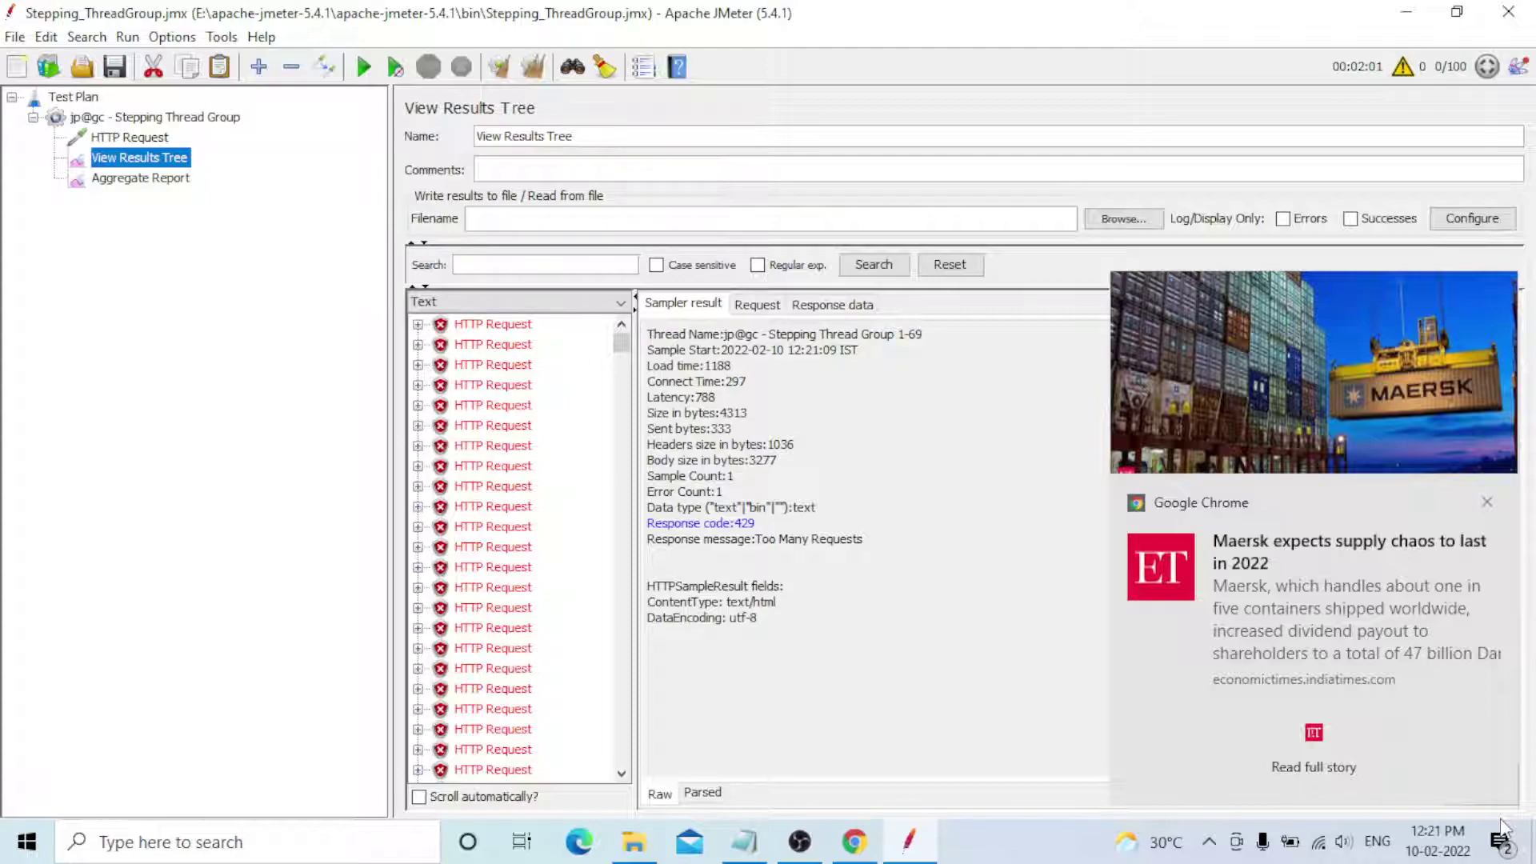
pyautogui.press('Down')
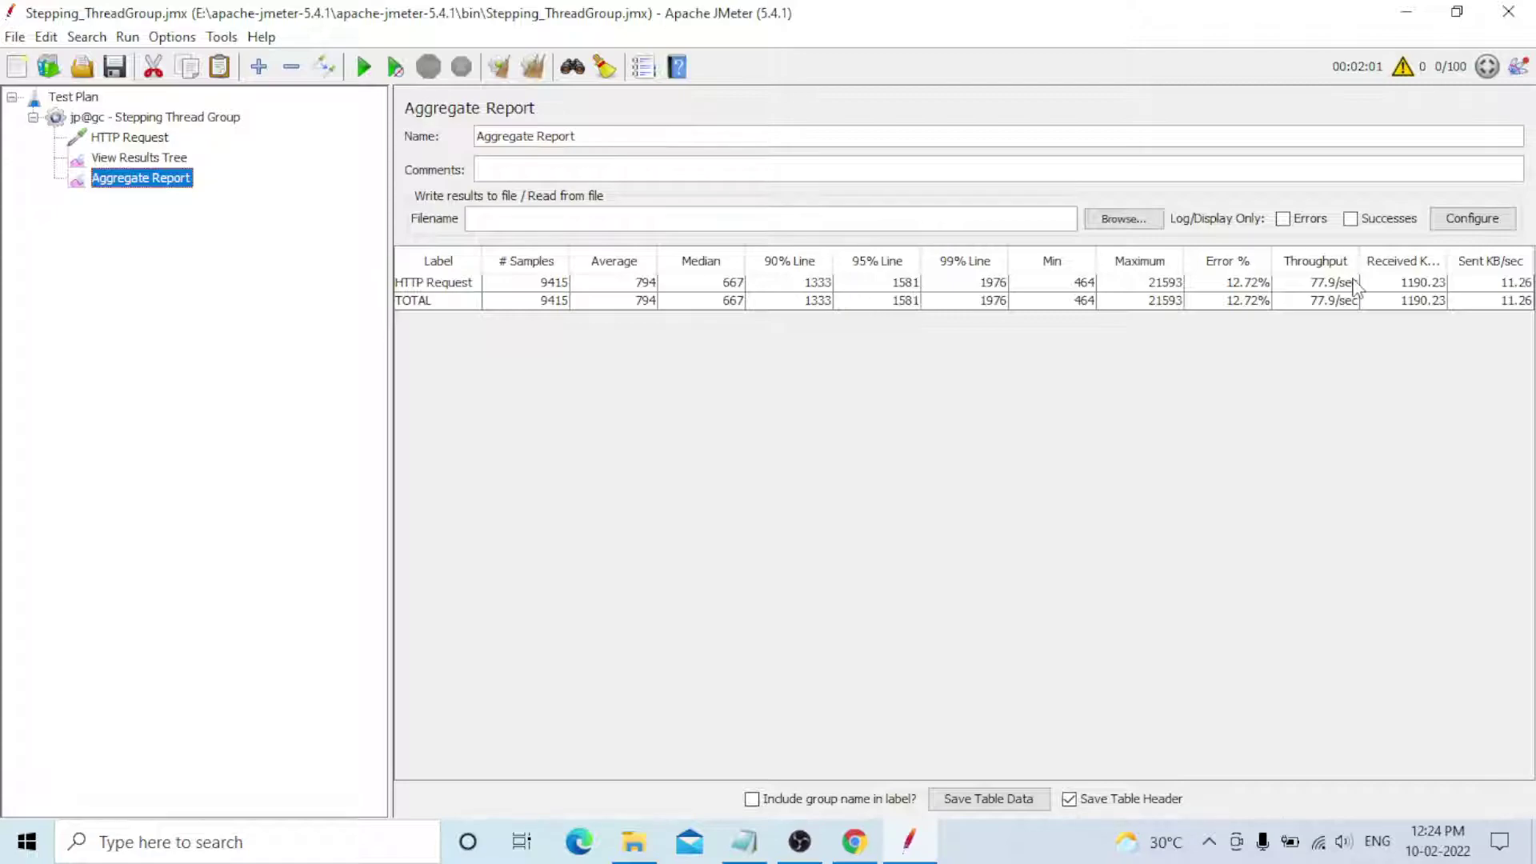
# - Set the Stepping Thread Group to 10 threads, starting 2 and adding 2 every 2 seconds, with a 120-second load hold
pyautogui.press('Up')
pyautogui.press('Up')
pyautogui.press('Up')
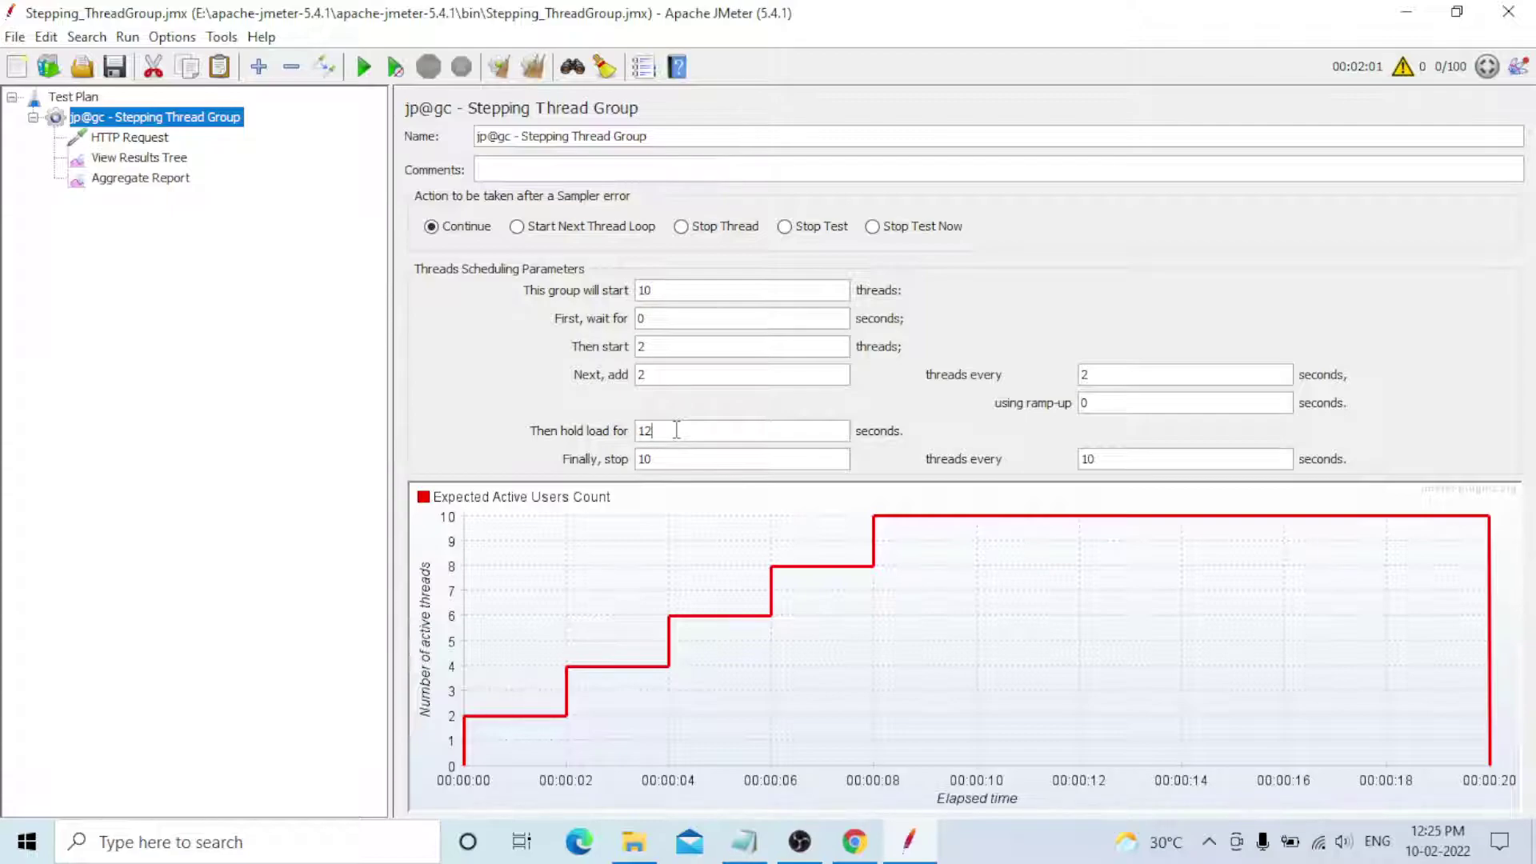
pyautogui.write('0')
# - Run the test again with the reduced thread schedule, watching View Results Tree
pyautogui.click(124, 159)
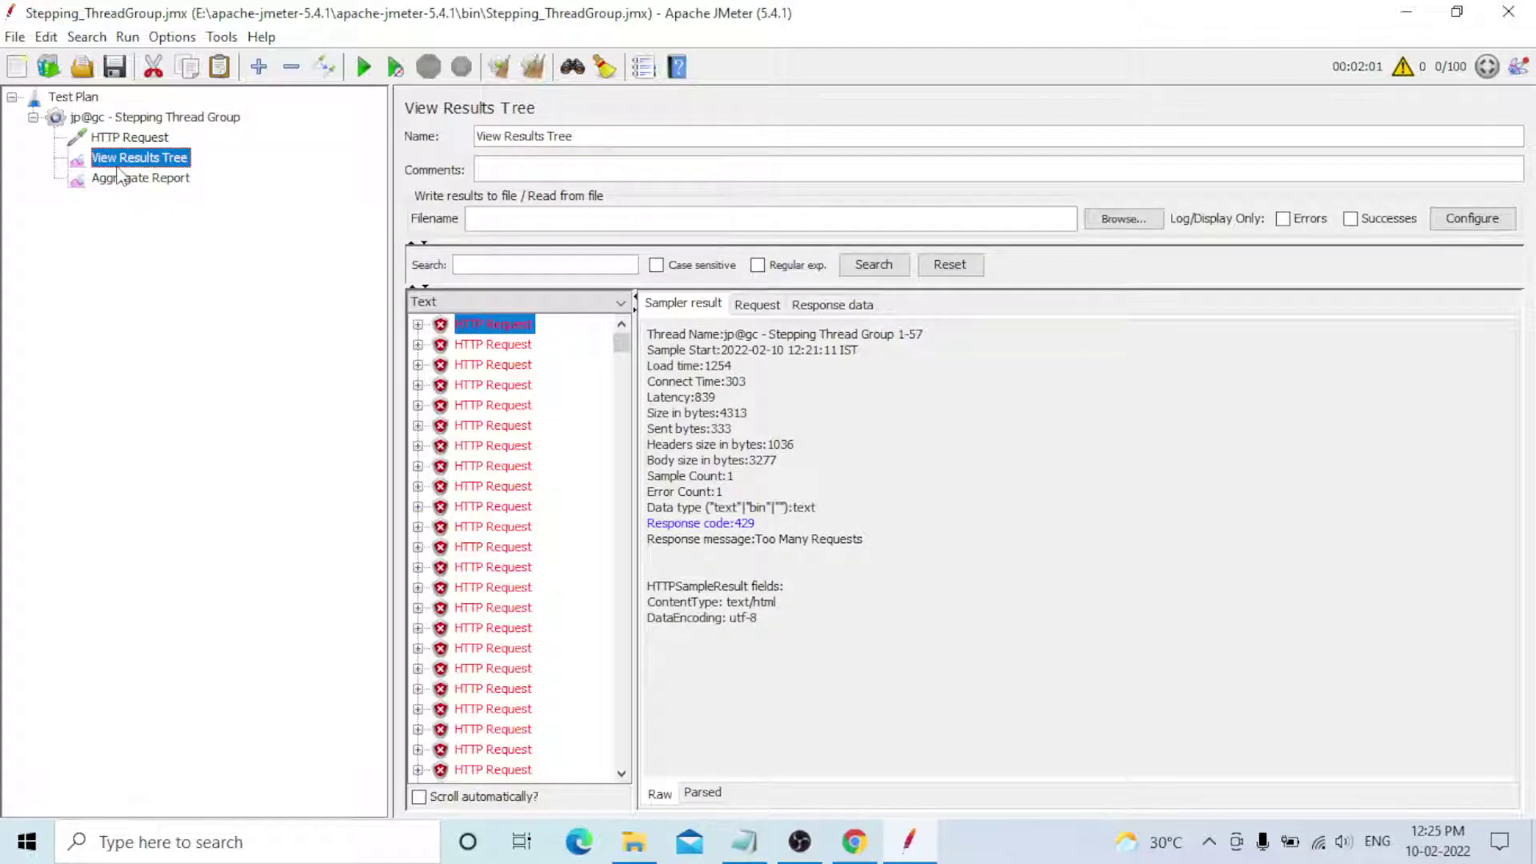
pyautogui.click(367, 69)
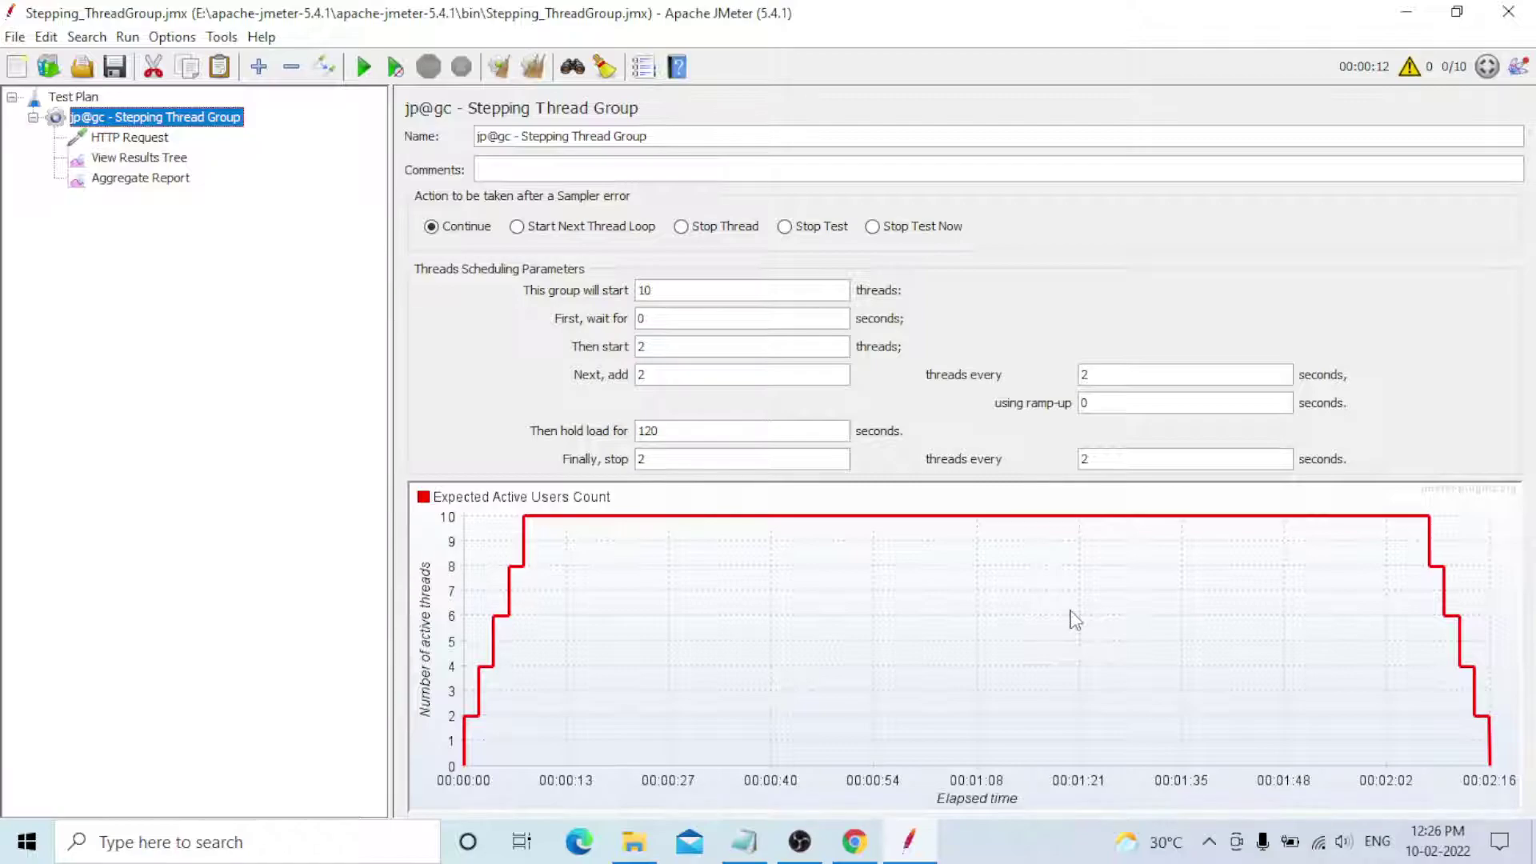
pyautogui.click(120, 157)
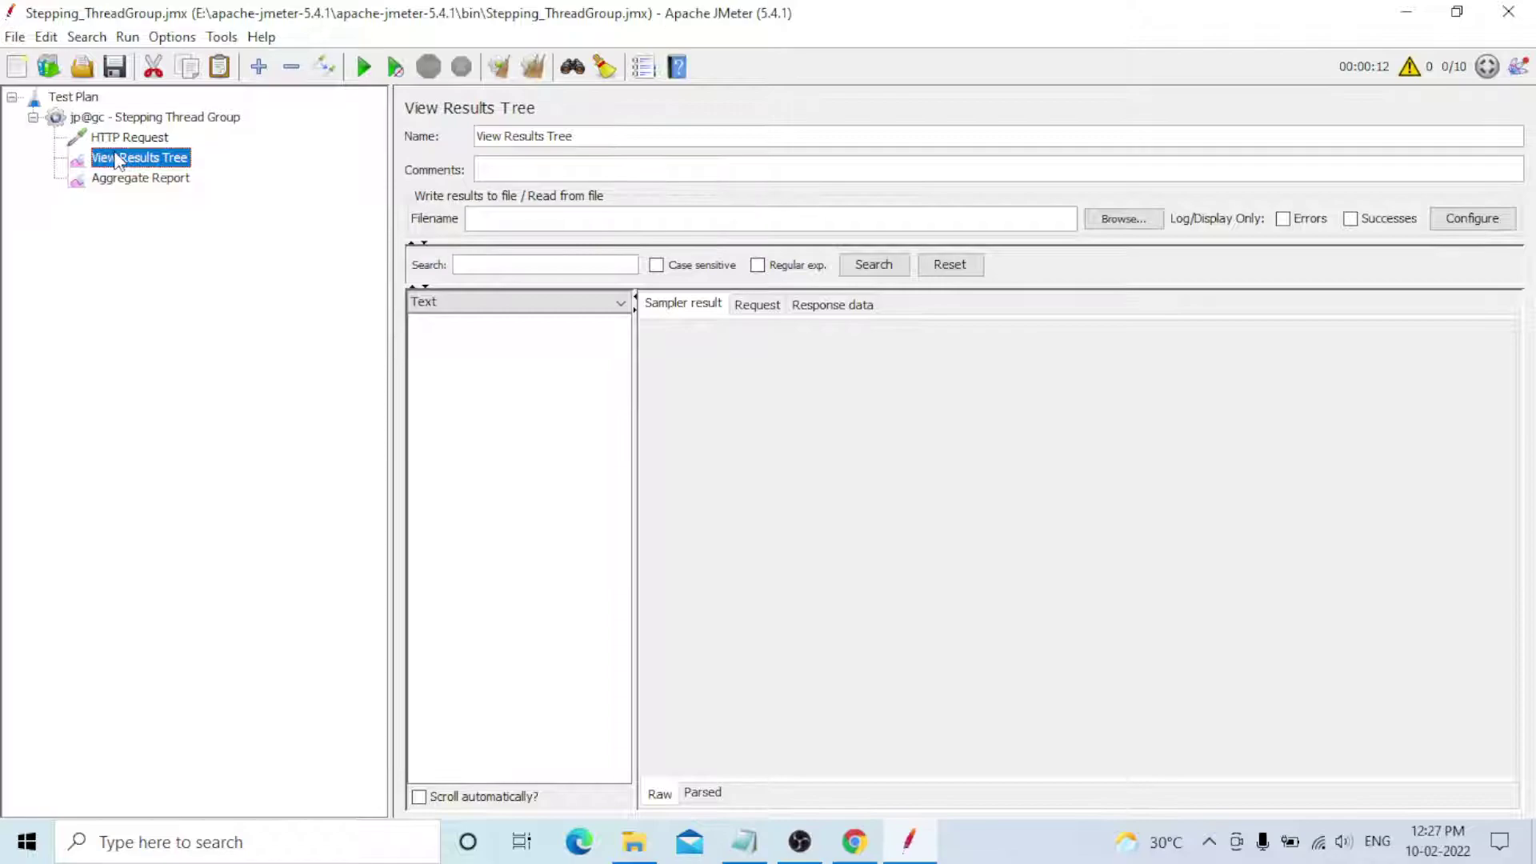
pyautogui.click(129, 137)
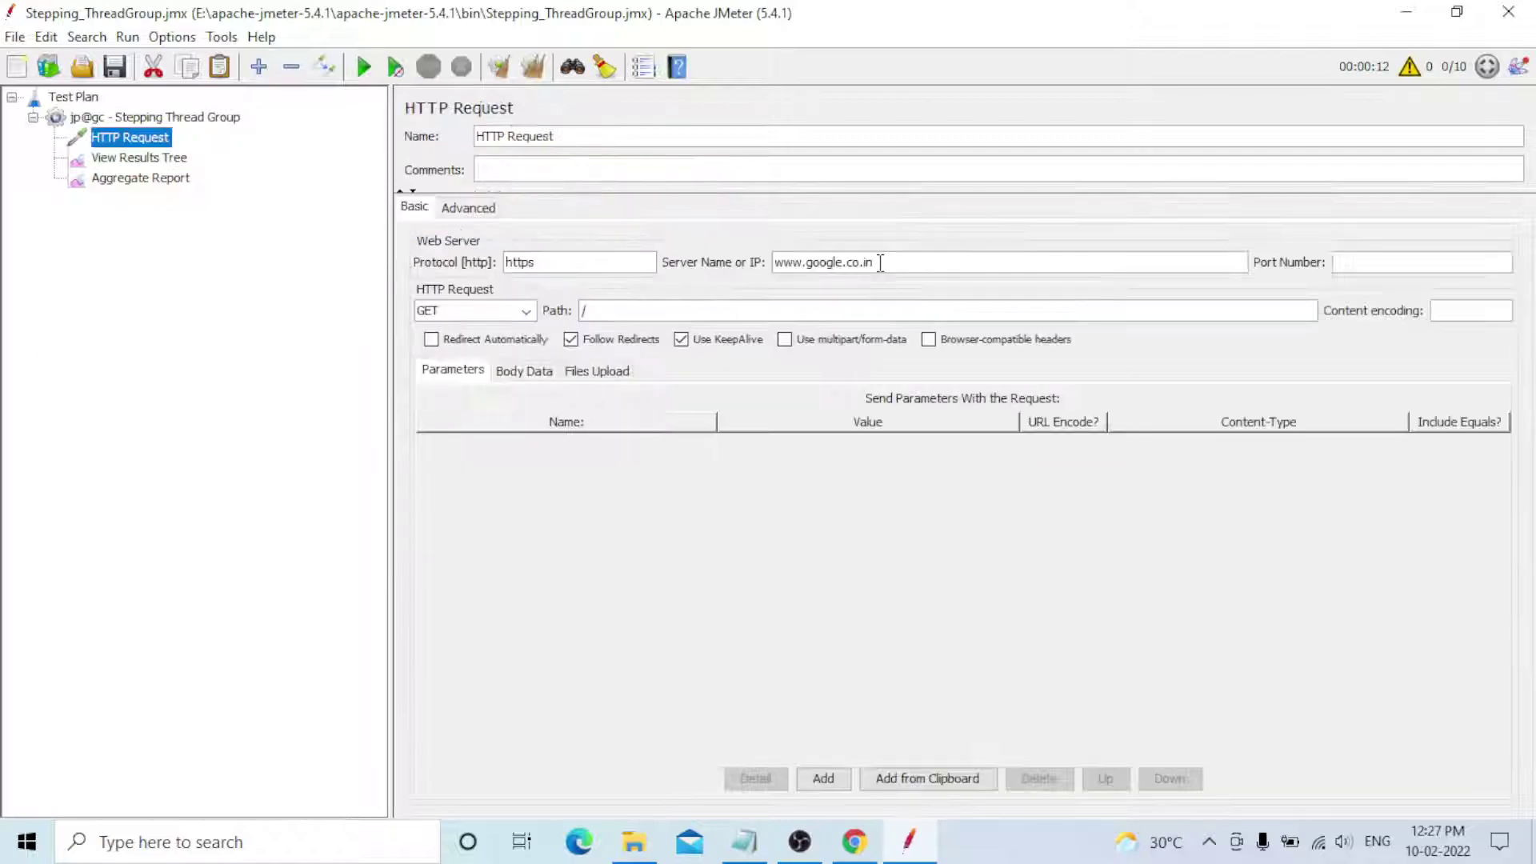
pyautogui.moveTo(876, 262); pyautogui.dragTo(720, 278)
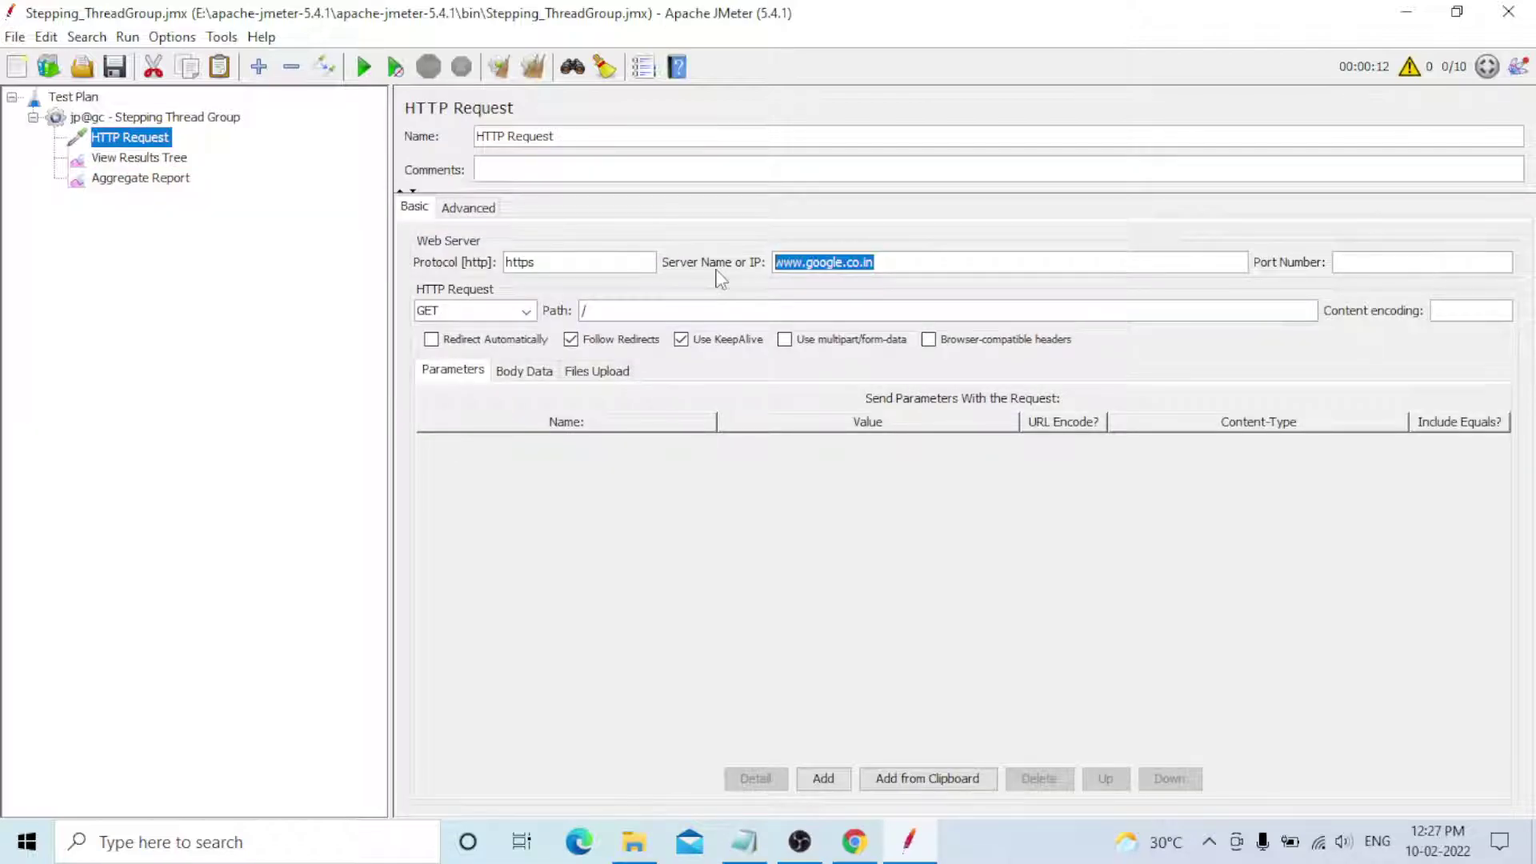
pyautogui.write('https://www.amazon.com/')
pyautogui.click(805, 263)
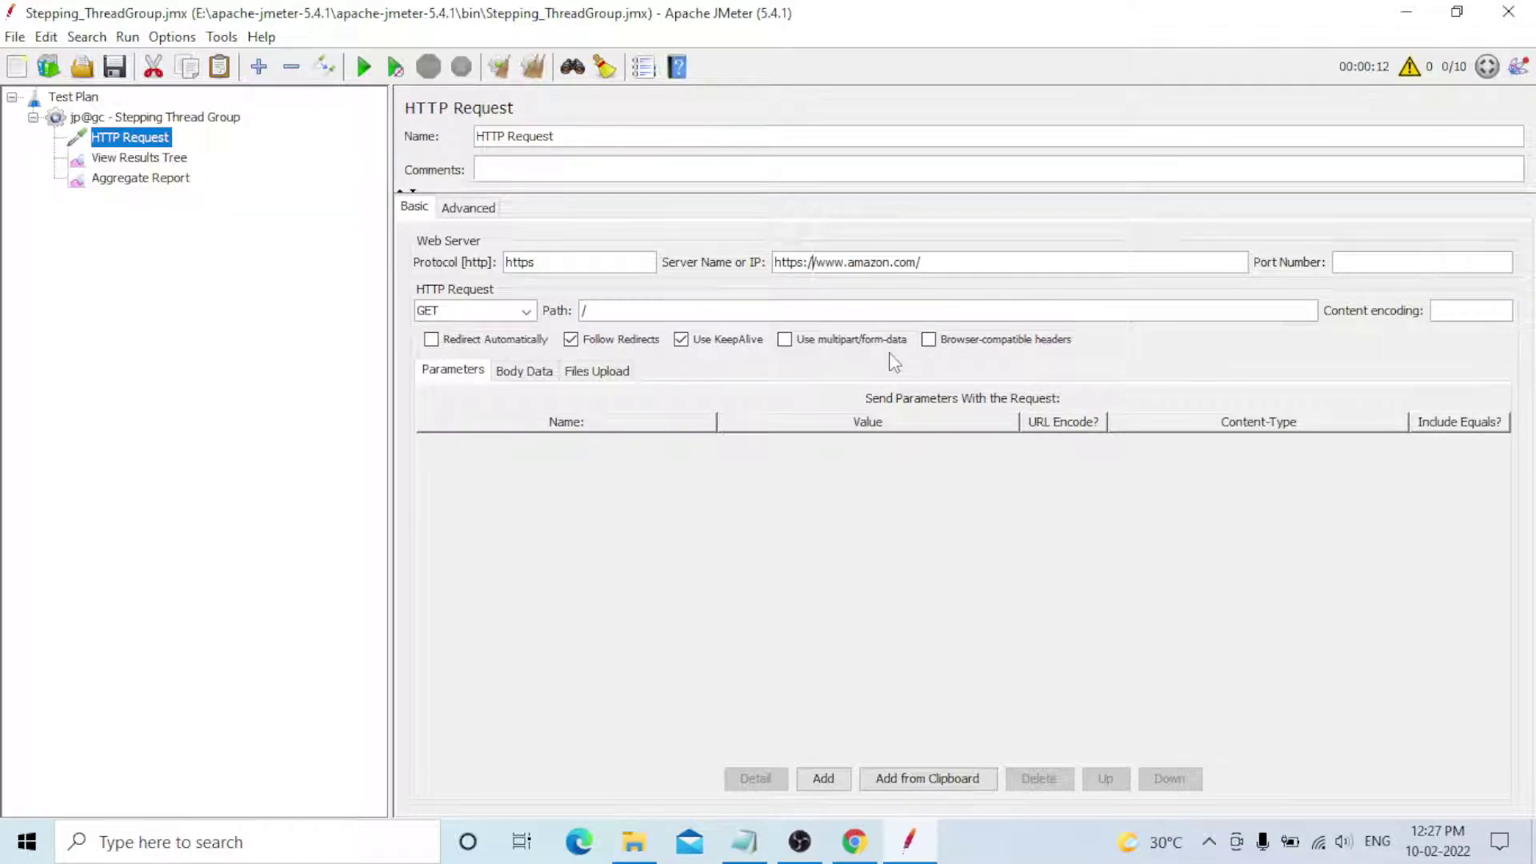